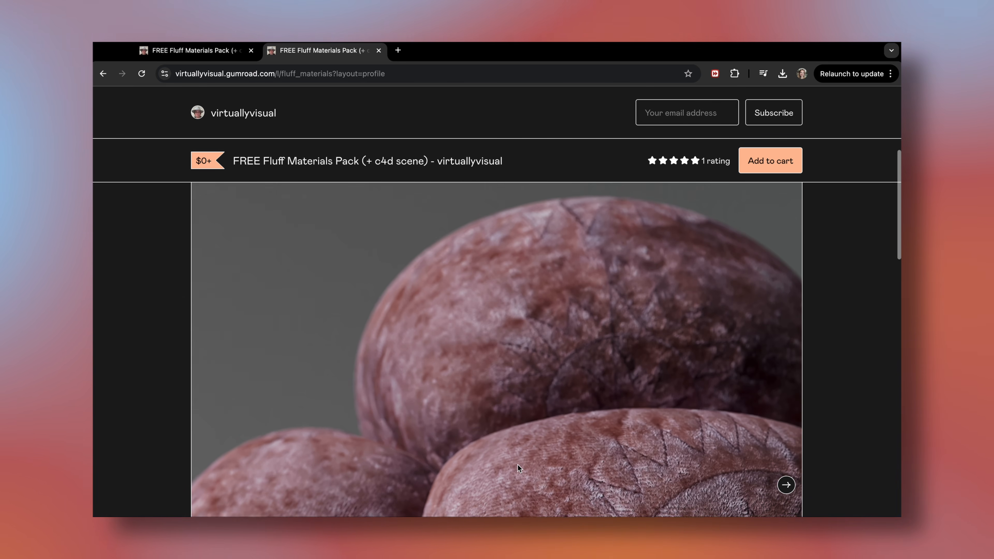
Step: Examine the fluff materials pack product page, including its description section and the gallery of fabric and knit renders
{"action": "scroll", "coordinate": [517, 464], "scroll_direction": "down", "scroll_amount": 7}
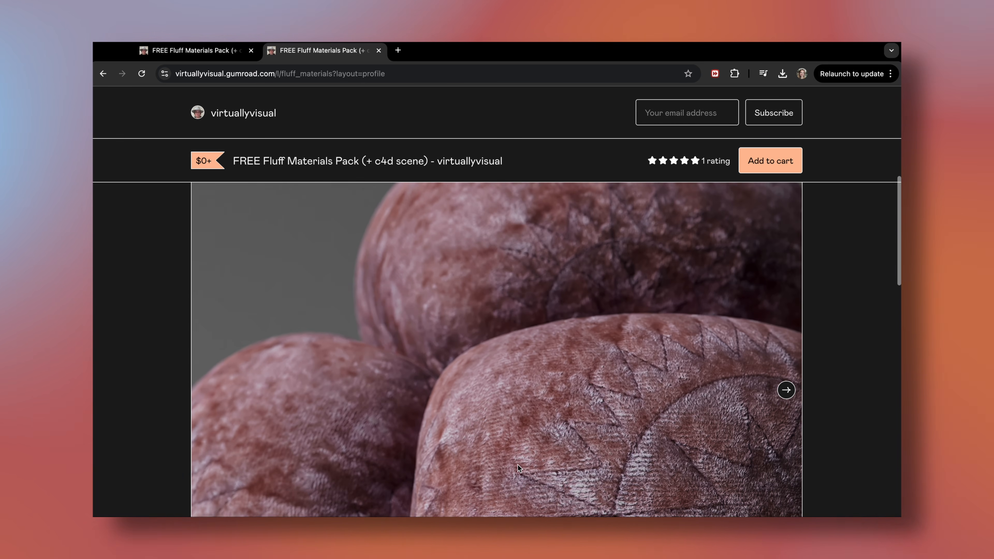
{"action": "scroll", "coordinate": [518, 464], "scroll_direction": "down", "scroll_amount": 4}
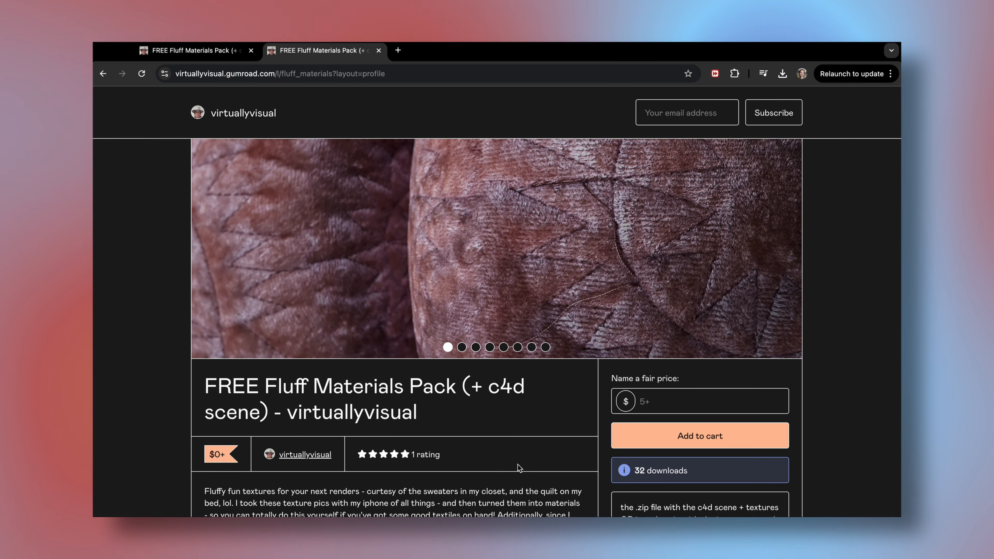
{"action": "scroll", "coordinate": [518, 466], "scroll_direction": "up", "scroll_amount": 2}
{"action": "scroll", "coordinate": [518, 466], "scroll_direction": "up", "scroll_amount": 2}
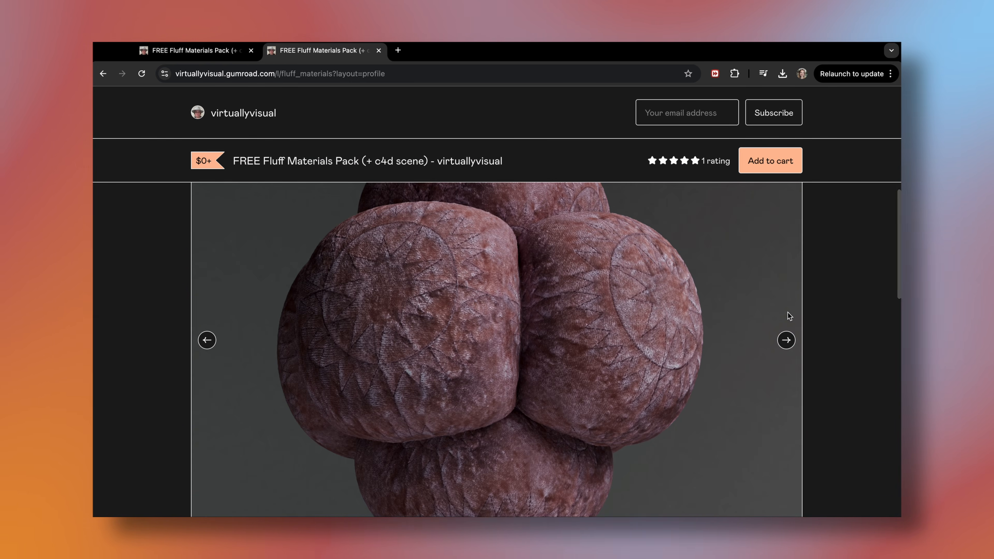
{"action": "left_click", "coordinate": [787, 340]}
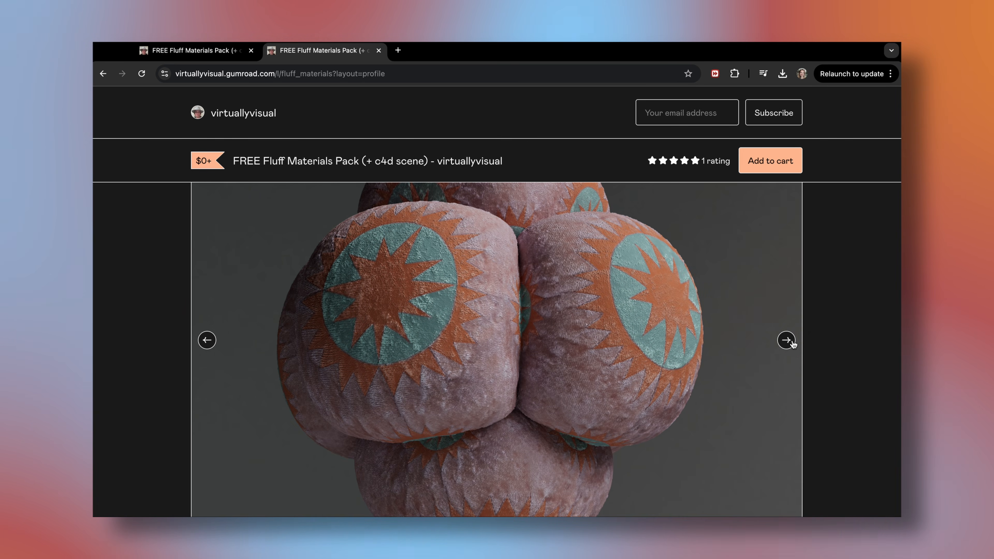
{"action": "left_click", "coordinate": [787, 340]}
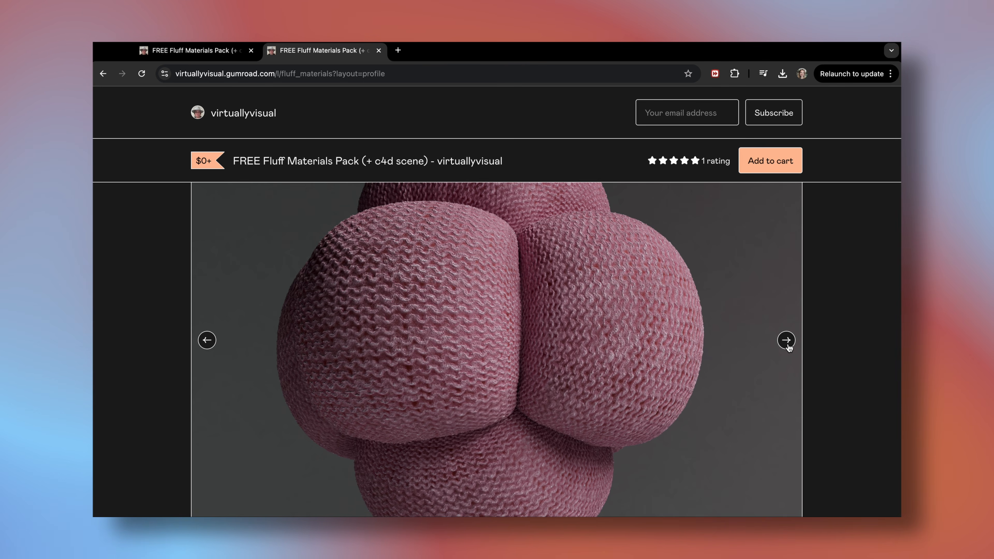
{"action": "left_click", "coordinate": [787, 340]}
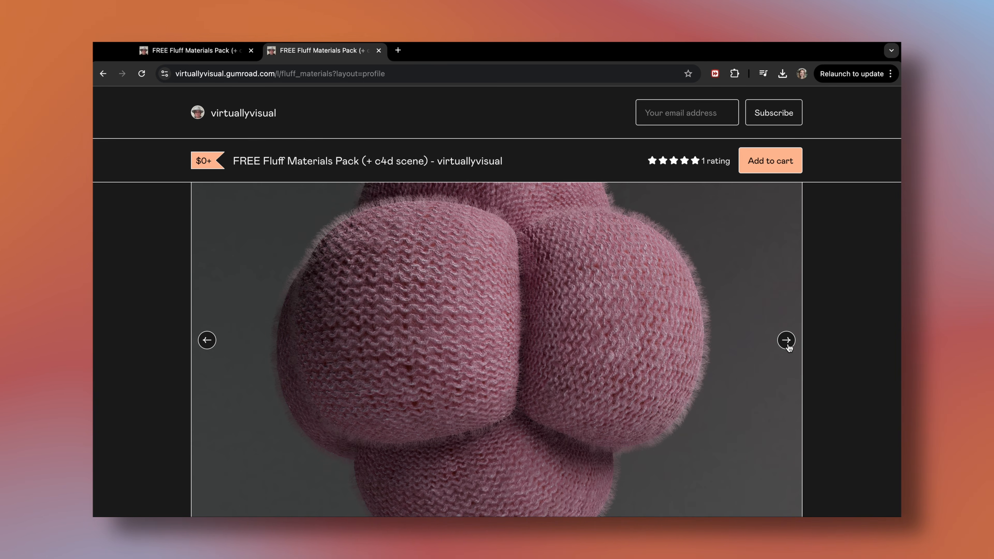
{"action": "left_click", "coordinate": [787, 340]}
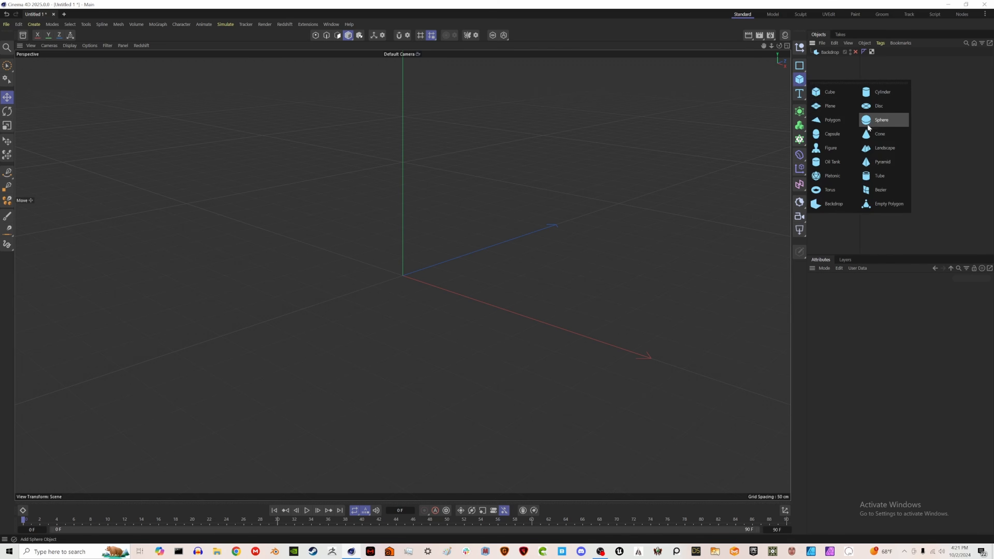
Step: Add a disc, enlarge its outer radius to about 219 cm, and display mesh lines over the shading
{"action": "left_click", "coordinate": [882, 106]}
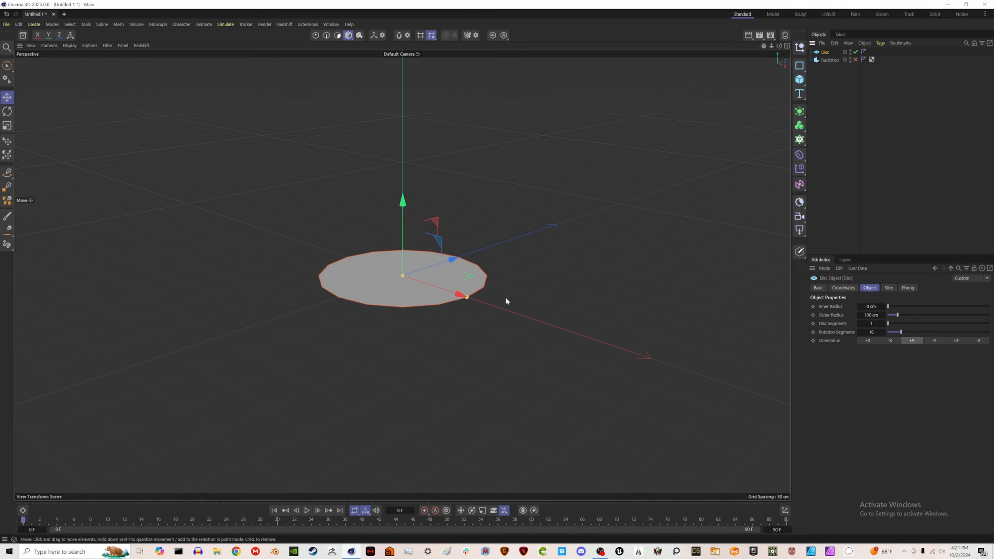
{"action": "left_click_drag", "start_coordinate": [467, 296], "coordinate": [558, 329]}
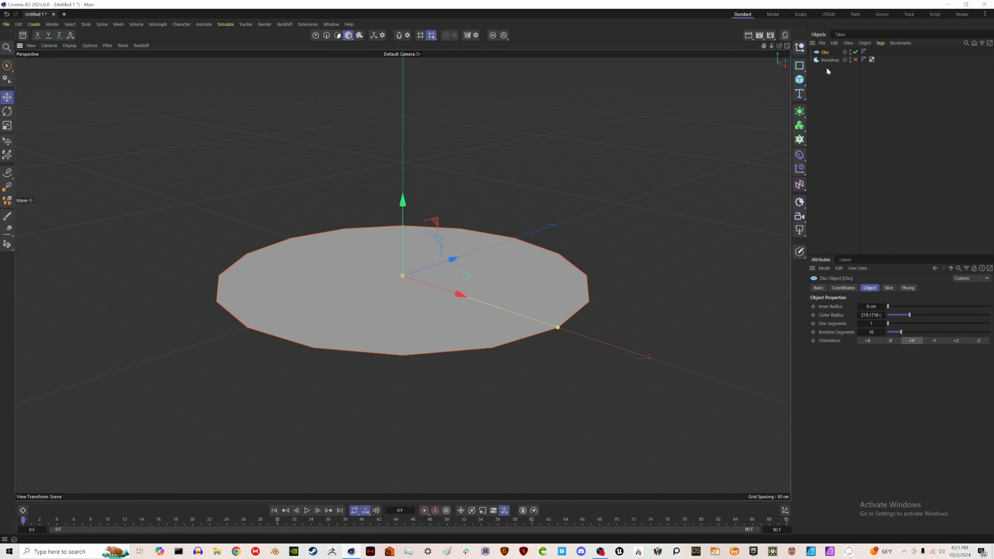
{"action": "key", "text": "n"}
{"action": "key", "text": "b"}
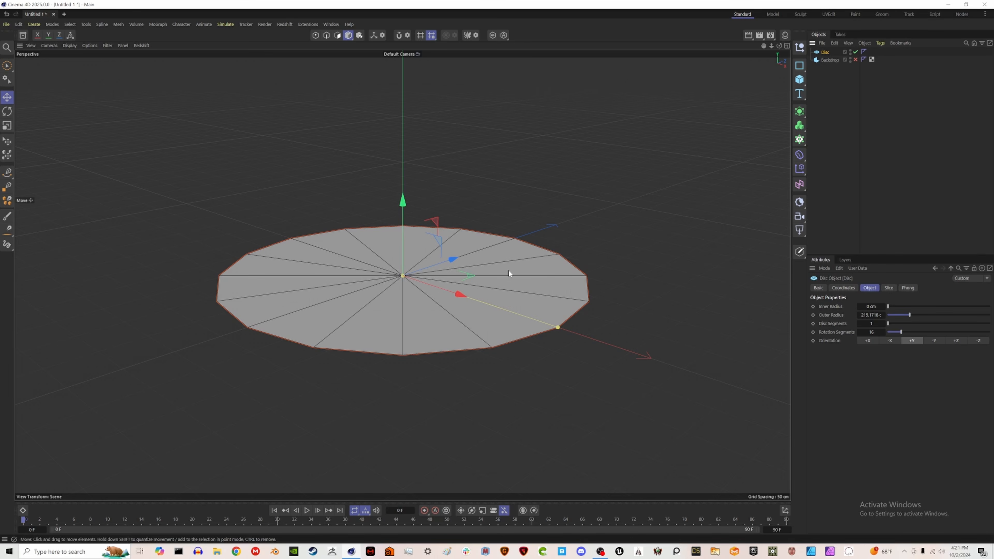
{"action": "left_click", "coordinate": [837, 70]}
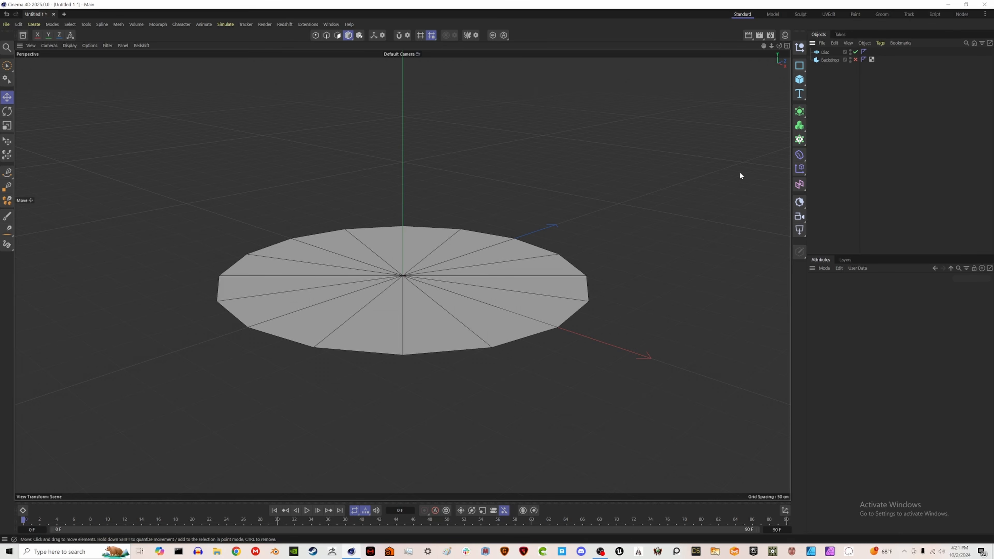
Step: Set the disc to 100 rotation segments and 50 disc segments
{"action": "left_click", "coordinate": [826, 52]}
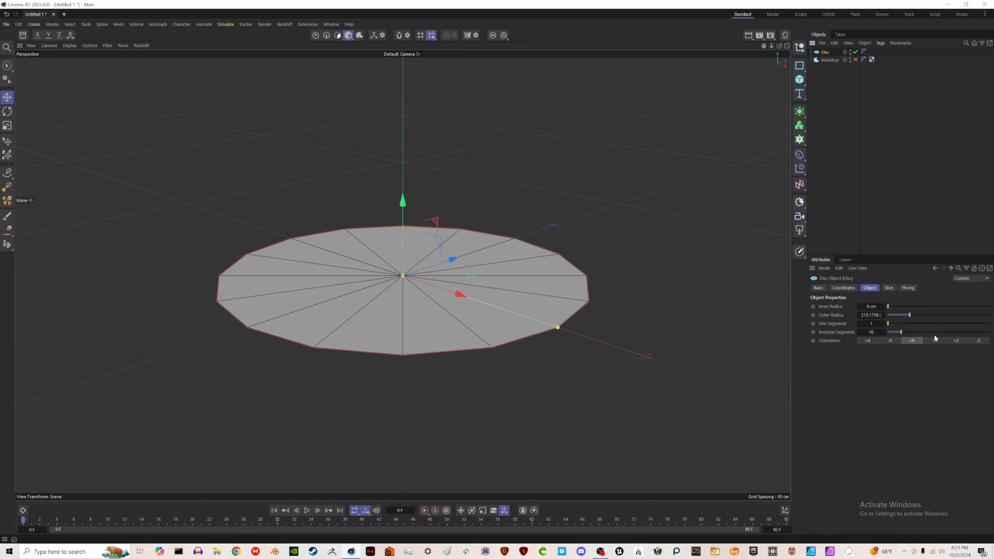
{"action": "left_click_drag", "start_coordinate": [901, 323], "coordinate": [989, 332]}
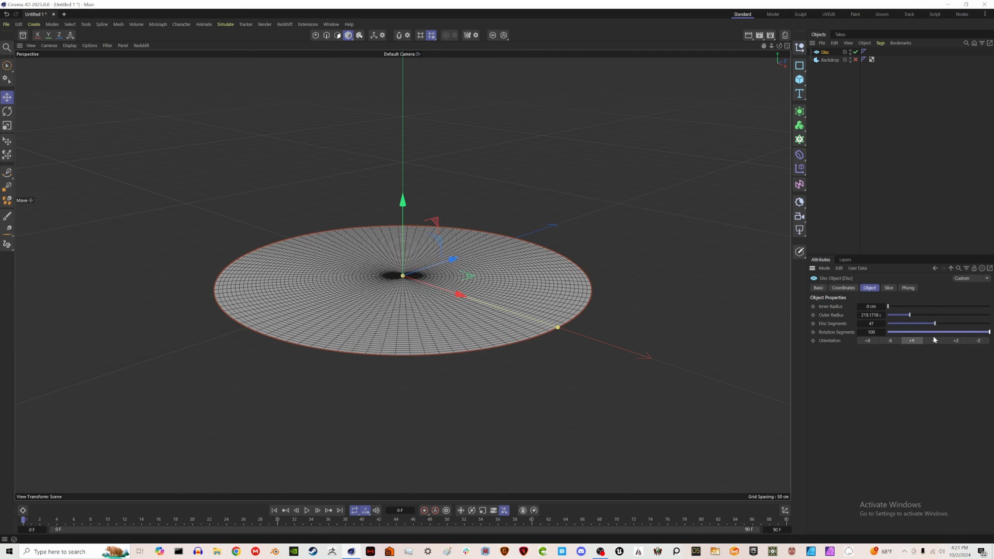
{"action": "double_click", "coordinate": [871, 324]}
{"action": "type", "text": "50"}
{"action": "key", "text": "Return"}
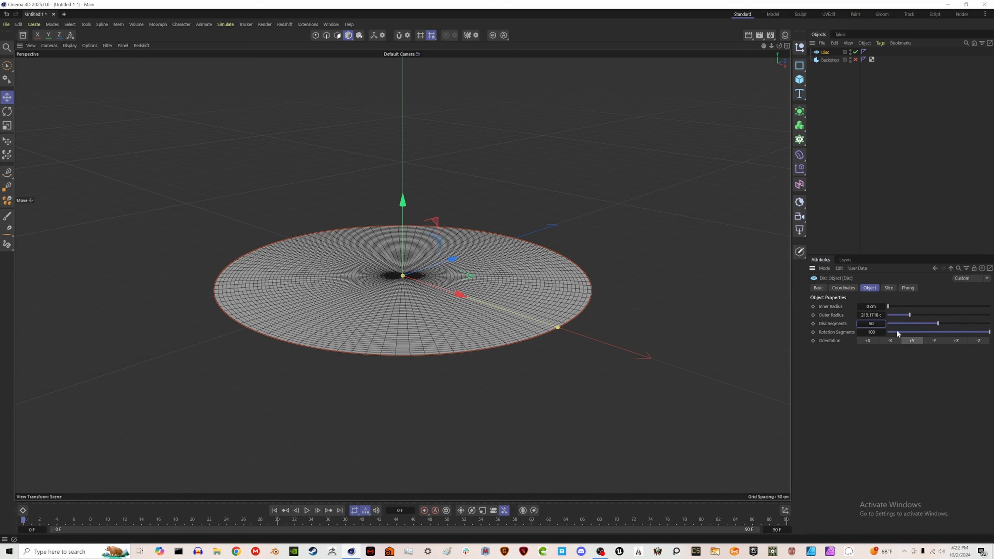
{"action": "left_click", "coordinate": [851, 130]}
{"action": "left_click", "coordinate": [824, 52]}
{"action": "left_click", "coordinate": [848, 84]}
Step: Add a cylinder, thin it to a radius of about 7.7 cm, and stand it upright on the disc's centre
{"action": "left_click", "coordinate": [800, 79]}
{"action": "left_click", "coordinate": [874, 120]}
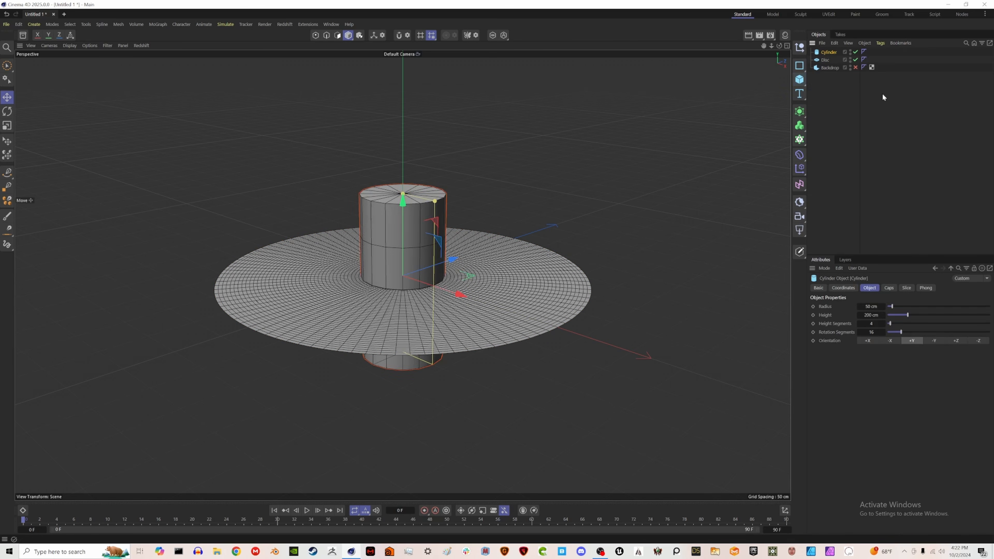
{"action": "left_click_drag", "start_coordinate": [435, 201], "coordinate": [417, 122]}
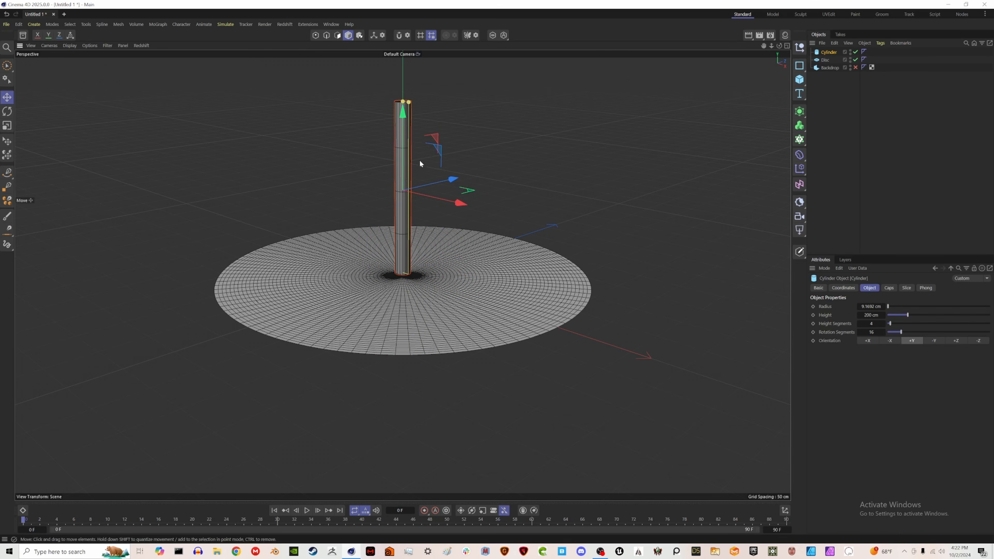
{"action": "left_click_drag", "start_coordinate": [432, 164], "coordinate": [442, 196], "text": "alt"}
{"action": "middle_click_drag", "start_coordinate": [438, 198], "coordinate": [513, 201], "text": "alt"}
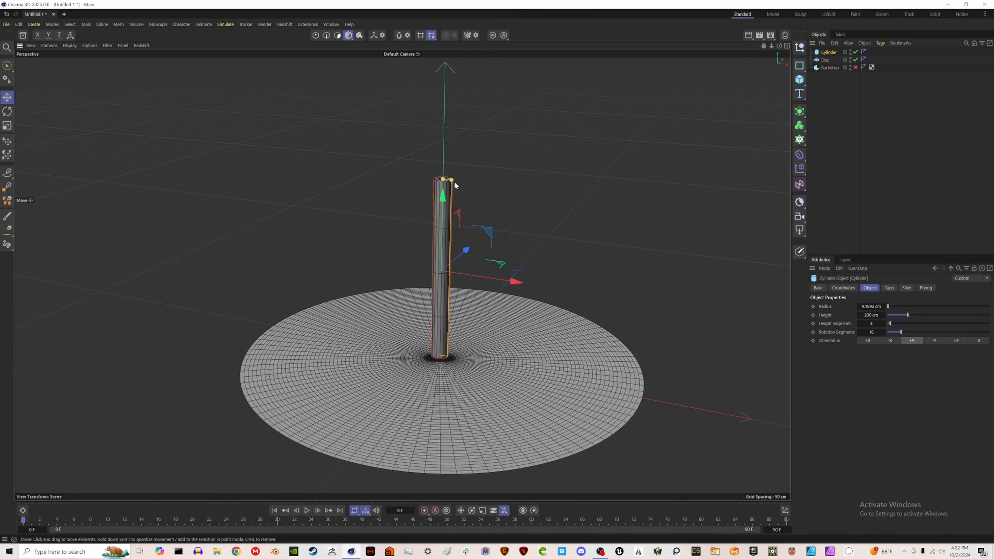
{"action": "left_click_drag", "start_coordinate": [451, 183], "coordinate": [450, 184]}
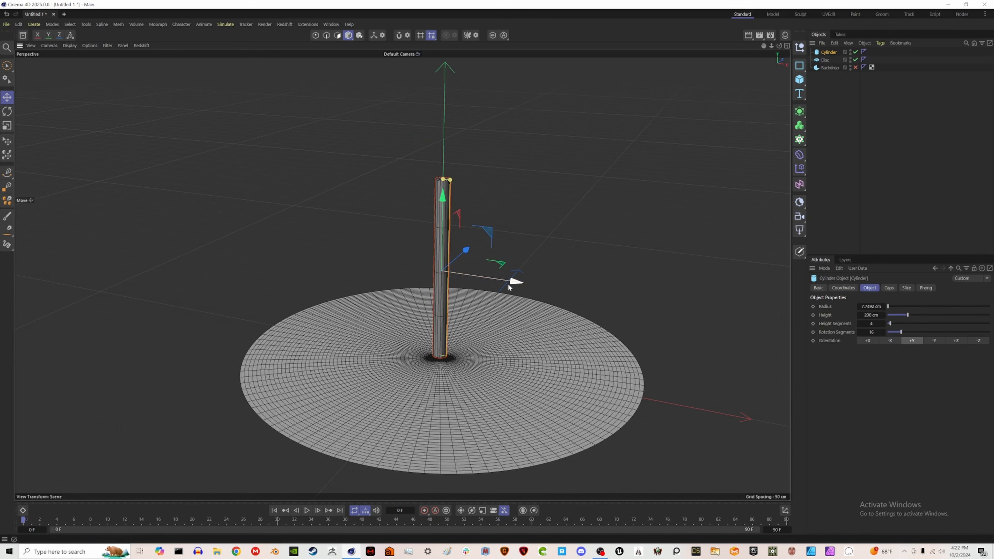
Step: Duplicate the cylinder, shorten the copy to about 100 cm, and tilt it into a diagonal branch meeting the upright post
{"action": "left_click_drag", "start_coordinate": [514, 285], "coordinate": [561, 288], "text": "ctrl"}
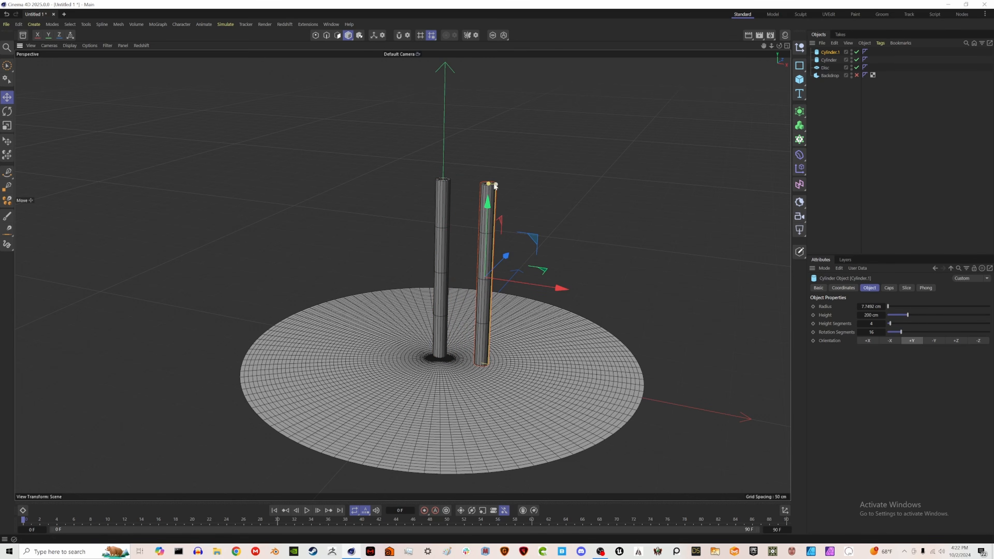
{"action": "left_click_drag", "start_coordinate": [487, 188], "coordinate": [517, 256]}
{"action": "key", "text": "r"}
{"action": "key", "text": "e"}
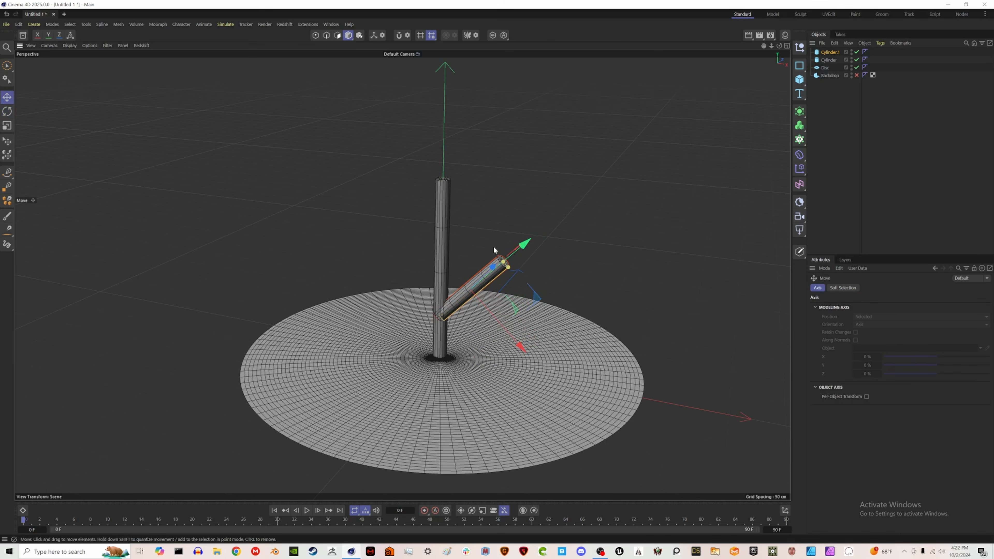
Step: Add a Volume Builder and nest it inside a new Volume Mesher
{"action": "left_click", "coordinate": [825, 106]}
{"action": "left_click", "coordinate": [799, 125]}
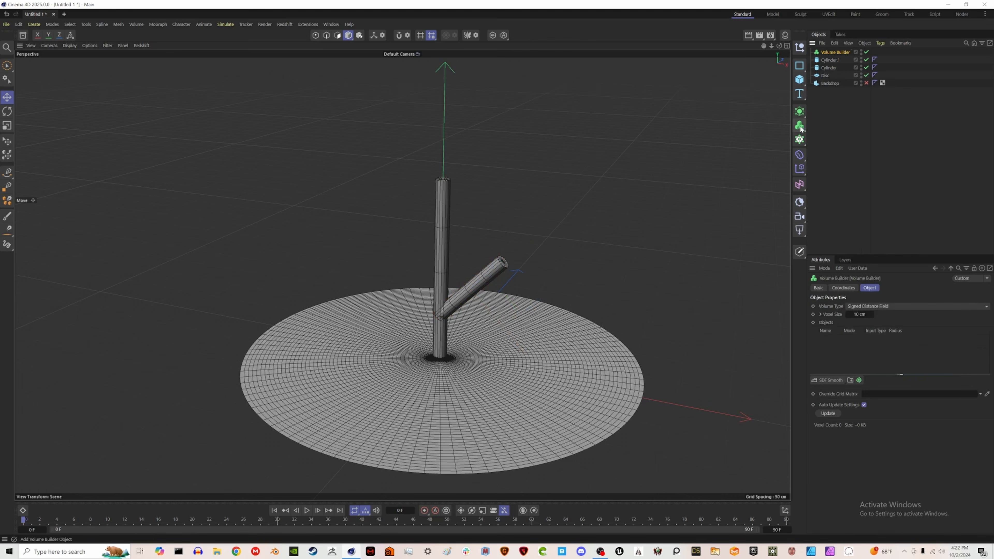
{"action": "left_click_drag", "start_coordinate": [801, 126], "coordinate": [834, 150]}
{"action": "left_click_drag", "start_coordinate": [831, 61], "coordinate": [834, 53]}
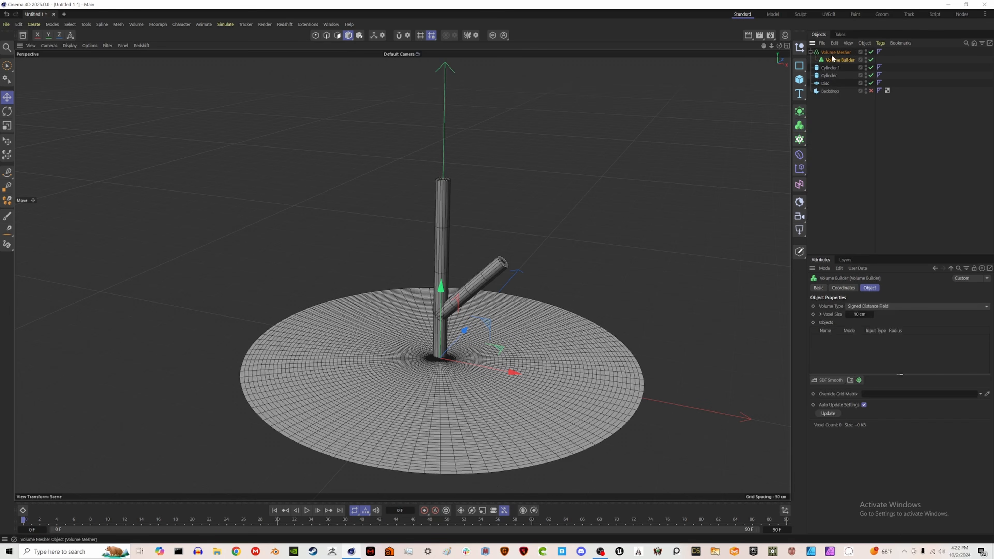
Step: Make both cylinders children of the Volume Builder to merge them into one volume
{"action": "left_click", "coordinate": [833, 75]}
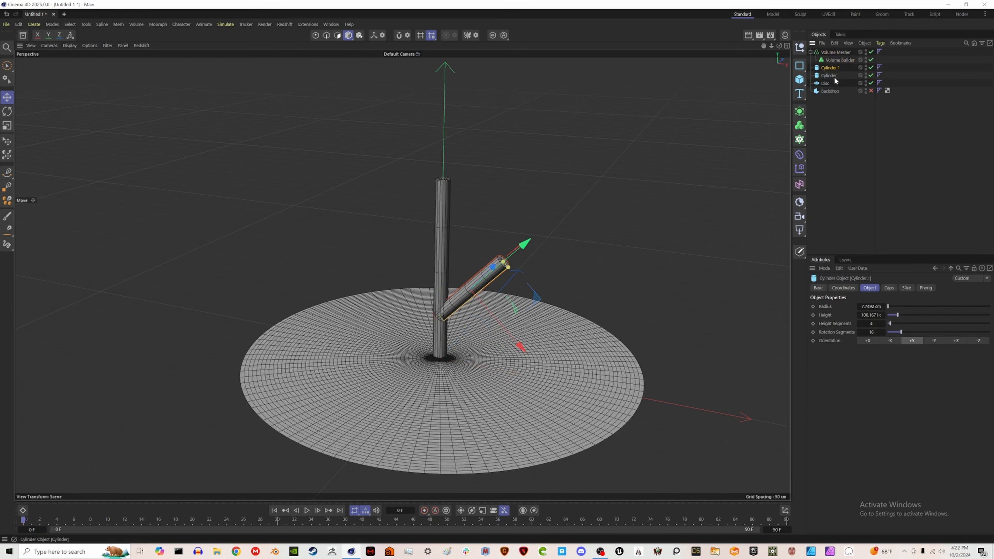
{"action": "left_click", "coordinate": [833, 68], "text": "shift"}
{"action": "left_click_drag", "start_coordinate": [833, 68], "coordinate": [838, 60]}
{"action": "left_click", "coordinate": [839, 59]}
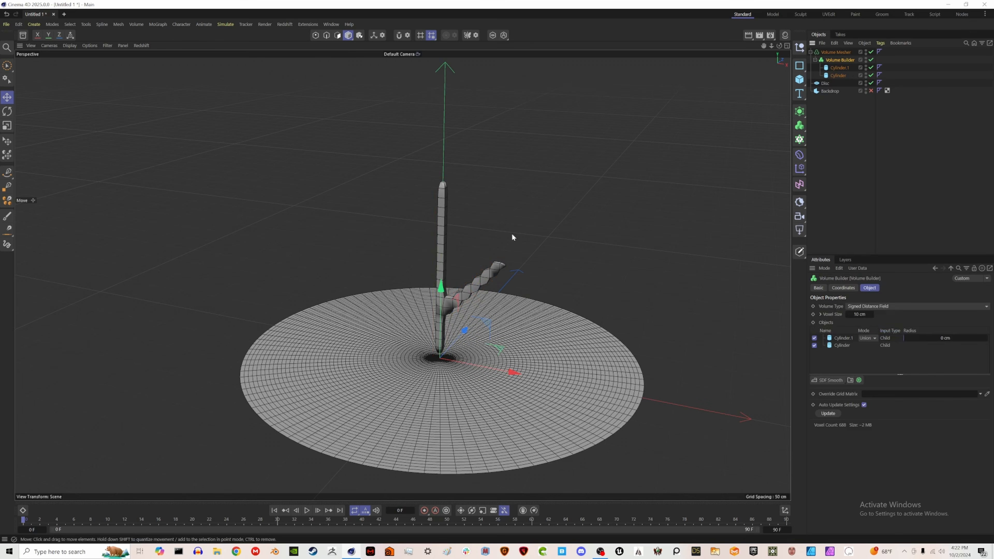
Step: Set the Volume Builder's voxel size to 1 cm and add an SDF Smooth layer
{"action": "left_click_drag", "start_coordinate": [858, 318], "coordinate": [858, 316]}
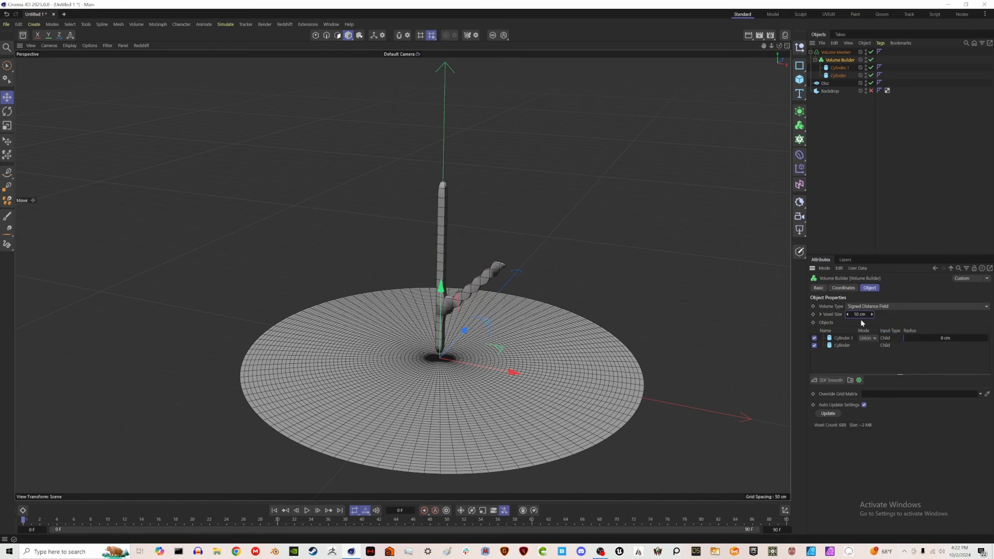
{"action": "double_click", "coordinate": [859, 315]}
{"action": "type", "text": "1"}
{"action": "key", "text": "Return"}
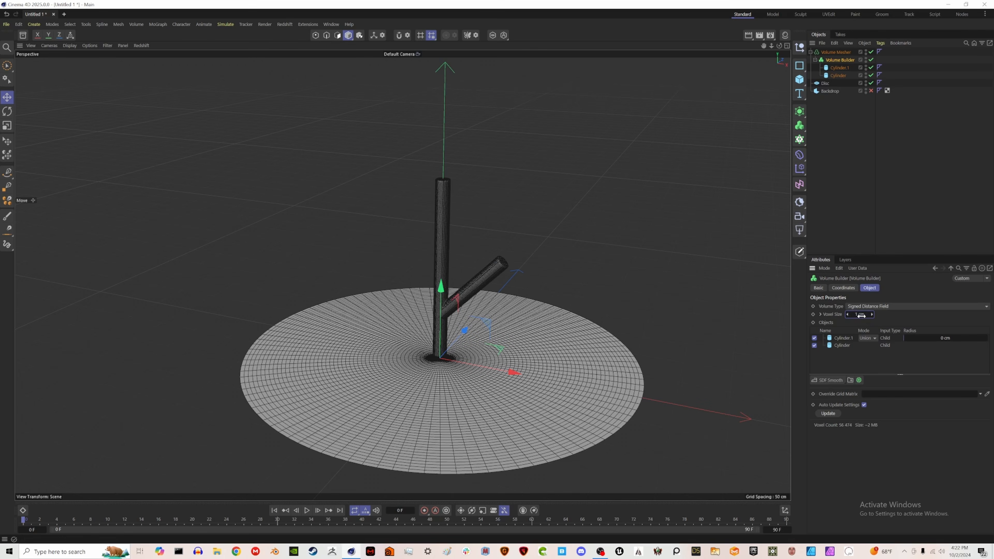
{"action": "left_click", "coordinate": [833, 379]}
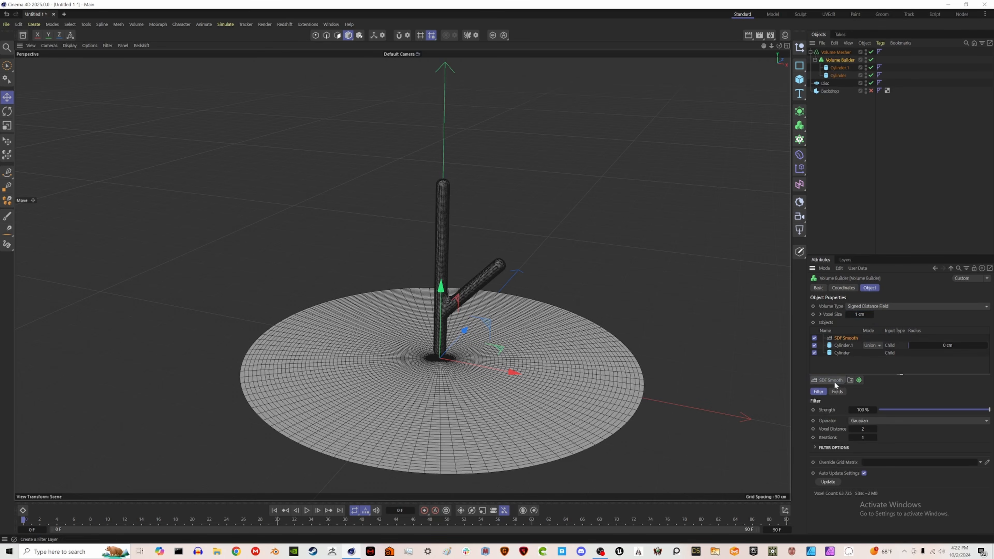
Step: Add a Remesh generator and make the Volume Mesher its child
{"action": "left_click", "coordinate": [837, 55]}
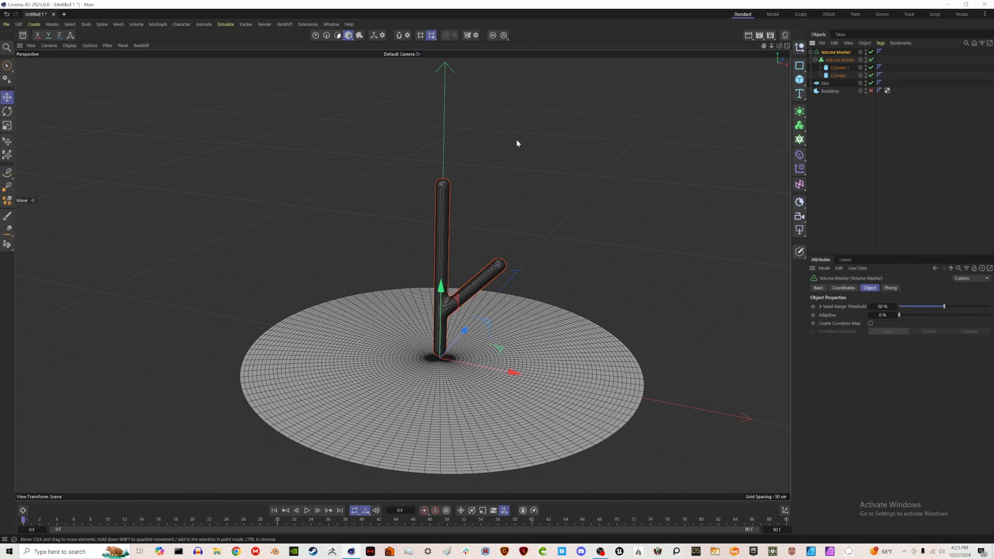
{"action": "left_click", "coordinate": [799, 113]}
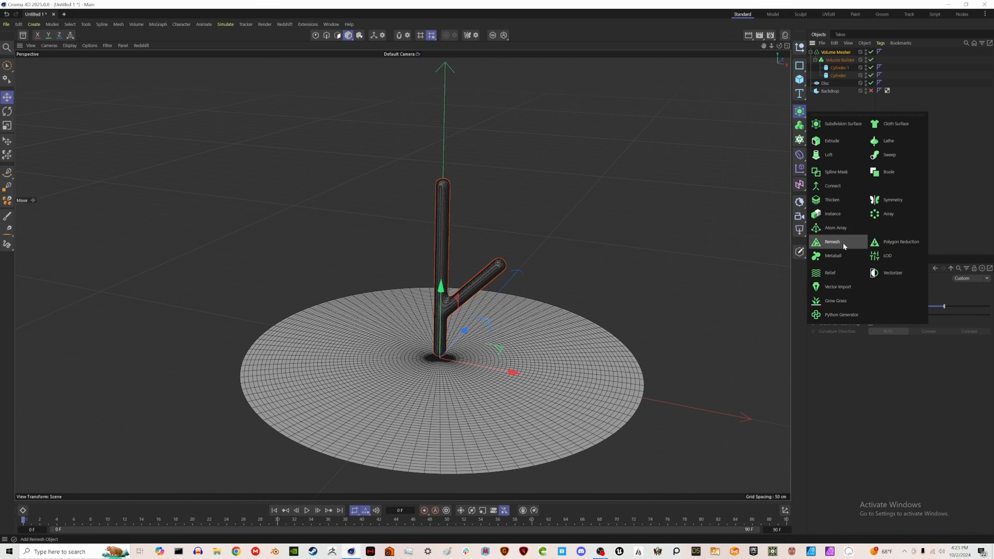
{"action": "left_click", "coordinate": [833, 243]}
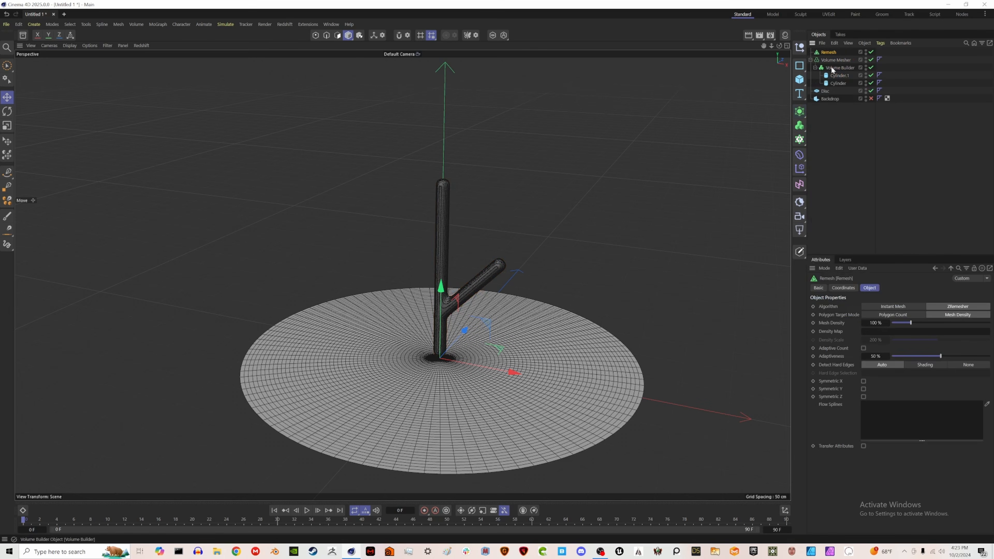
{"action": "left_click_drag", "start_coordinate": [833, 61], "coordinate": [833, 53]}
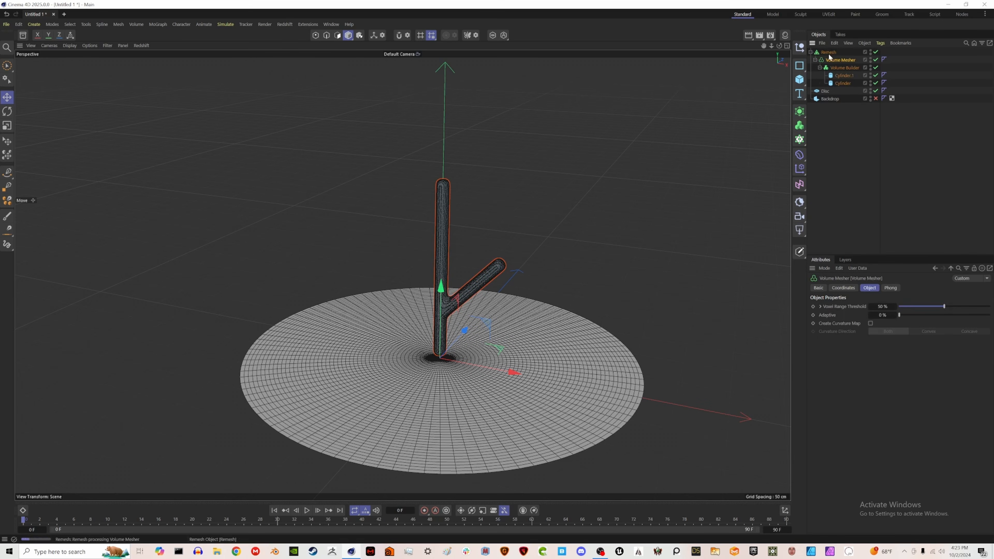
Step: Set the Remesh generator's adaptiveness to 0% and its mesh density to 15%
{"action": "left_click", "coordinate": [830, 52]}
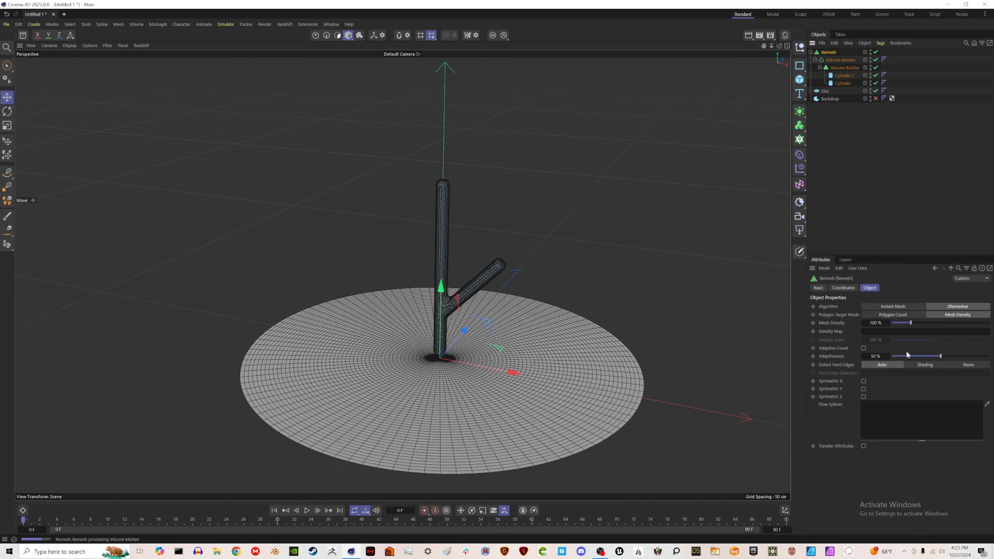
{"action": "left_click_drag", "start_coordinate": [912, 355], "coordinate": [863, 361]}
{"action": "double_click", "coordinate": [875, 322]}
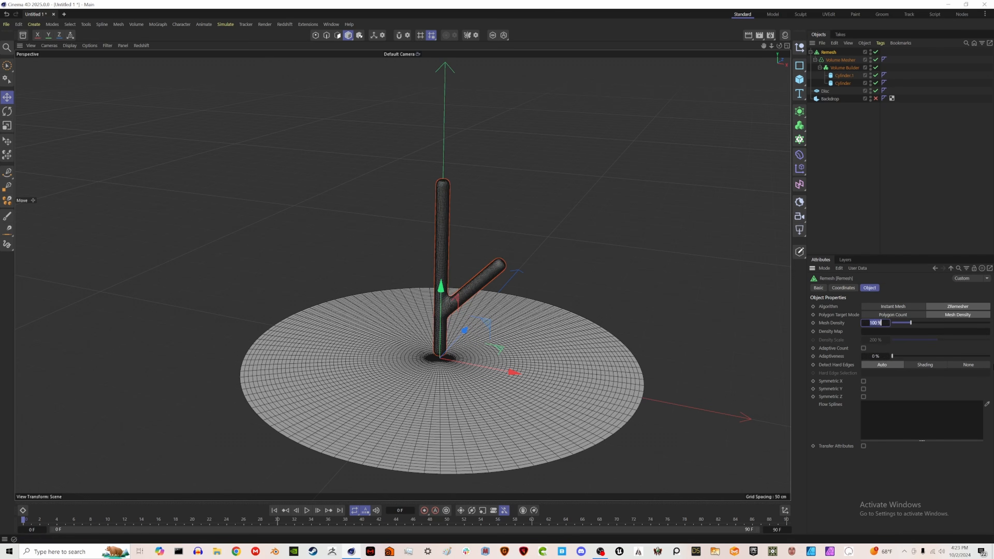
{"action": "type", "text": "15"}
{"action": "key", "text": "Return"}
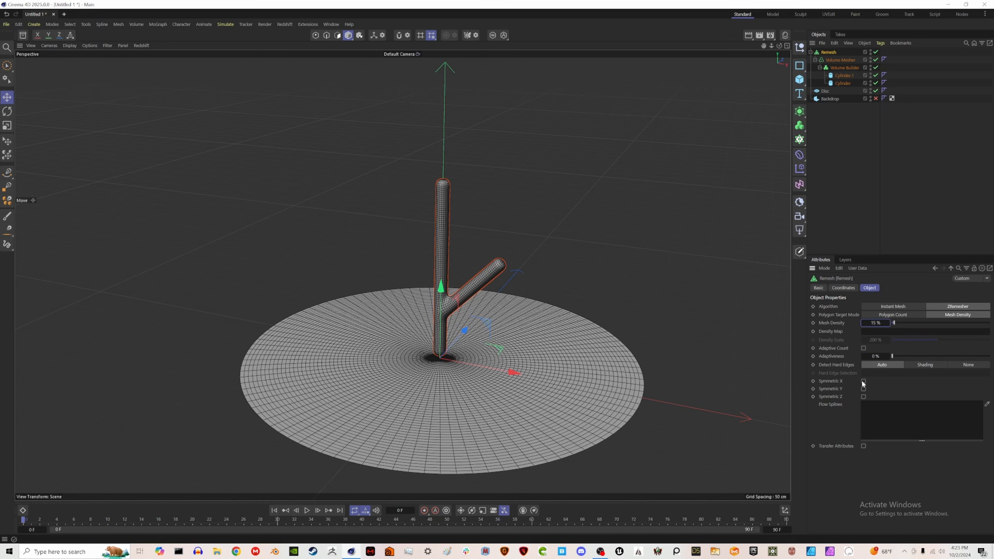
Step: Enable Z symmetry on the Remesh generator and raise its mesh density to 20%
{"action": "left_click", "coordinate": [864, 396]}
{"action": "left_click", "coordinate": [880, 322]}
{"action": "type", "text": "20"}
{"action": "key", "text": "Return"}
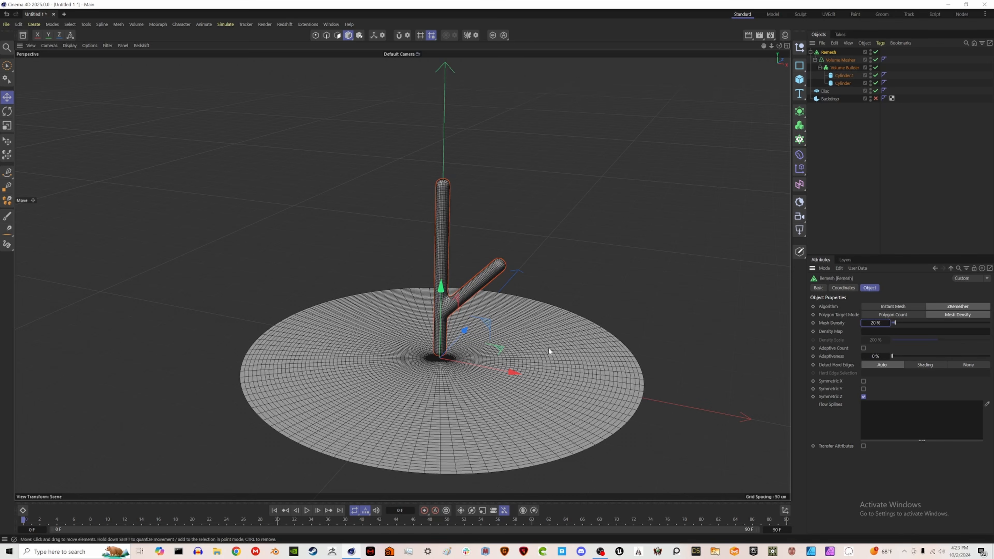
Step: Bake the Remesh generator's current state into a separate polygon object and hide the original generator
{"action": "mouse_move", "coordinate": [458, 333]}
{"action": "left_mouse_down", "text": "alt"}
{"action": "mouse_move", "coordinate": [508, 322]}
{"action": "mouse_move", "coordinate": [469, 289]}
{"action": "mouse_move", "coordinate": [462, 340]}
{"action": "mouse_move", "coordinate": [450, 342]}
{"action": "left_mouse_up", "text": "alt"}
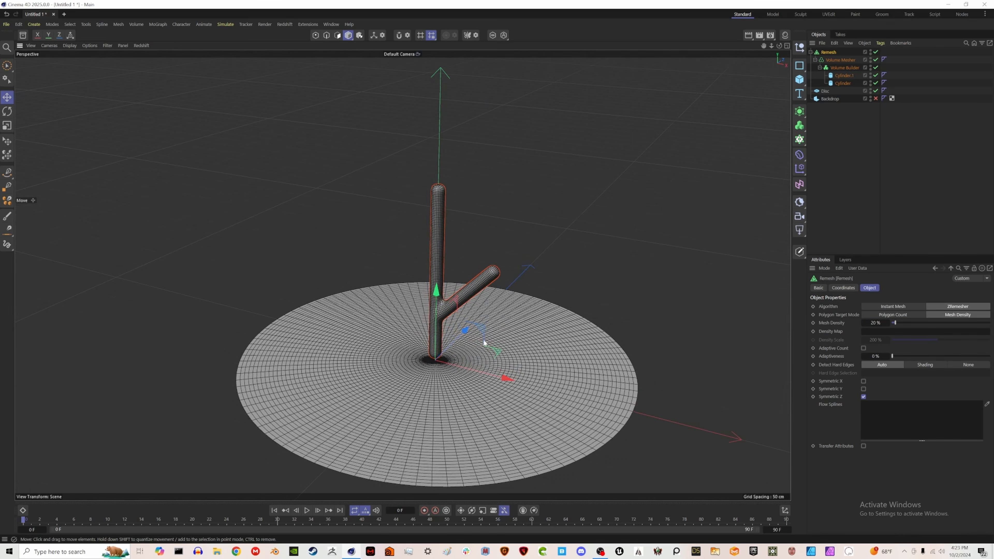
{"action": "right_click", "coordinate": [830, 54]}
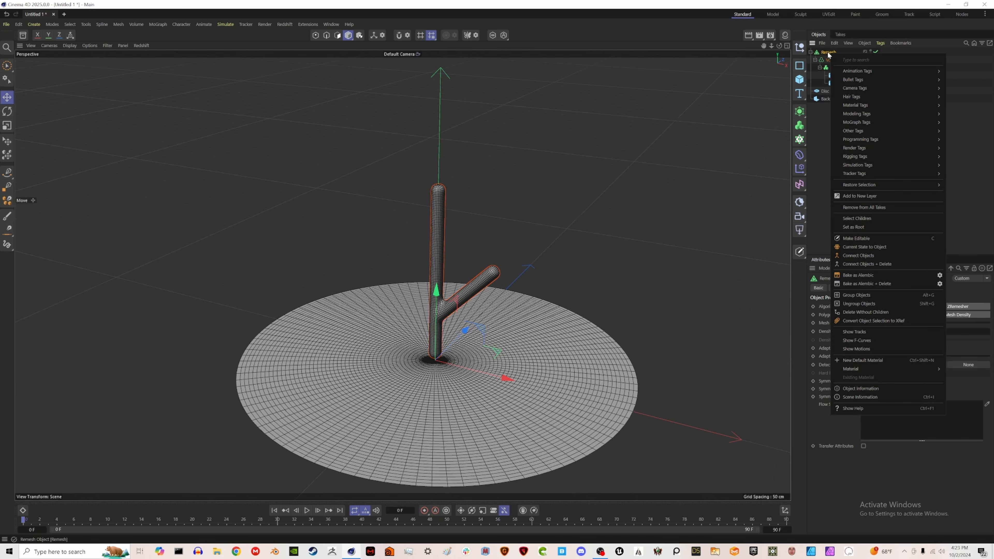
{"action": "key", "text": "Escape"}
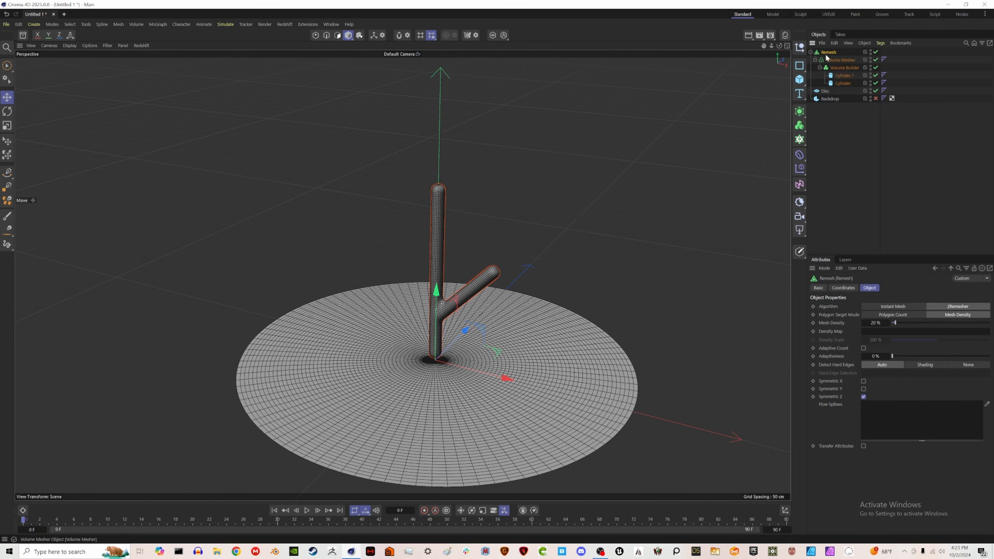
{"action": "right_click", "coordinate": [834, 52]}
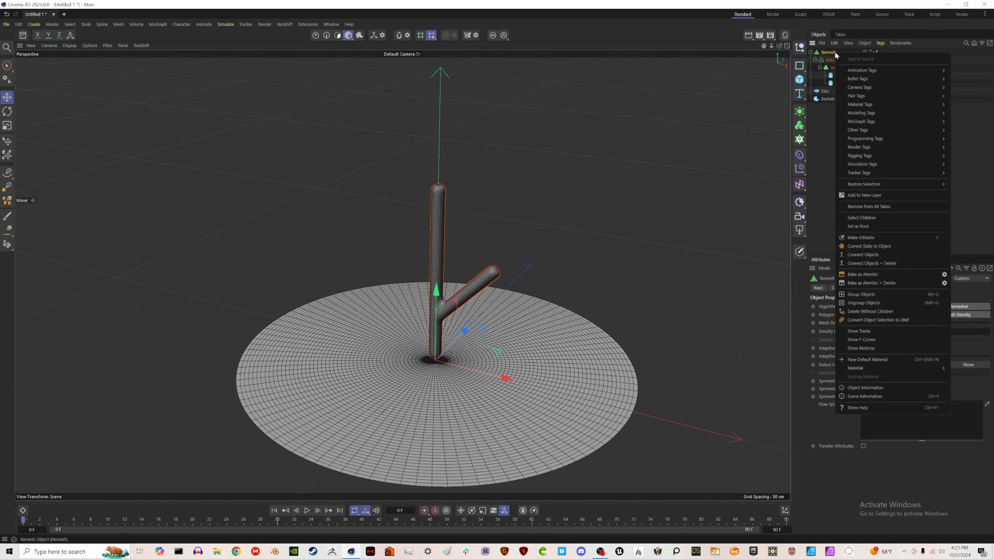
{"action": "left_click", "coordinate": [890, 245]}
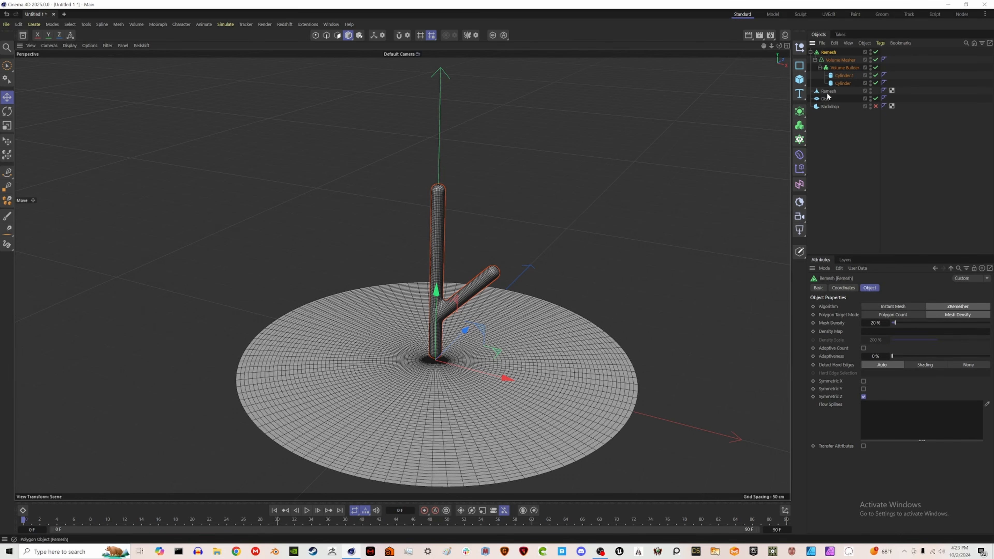
{"action": "left_click", "coordinate": [870, 52]}
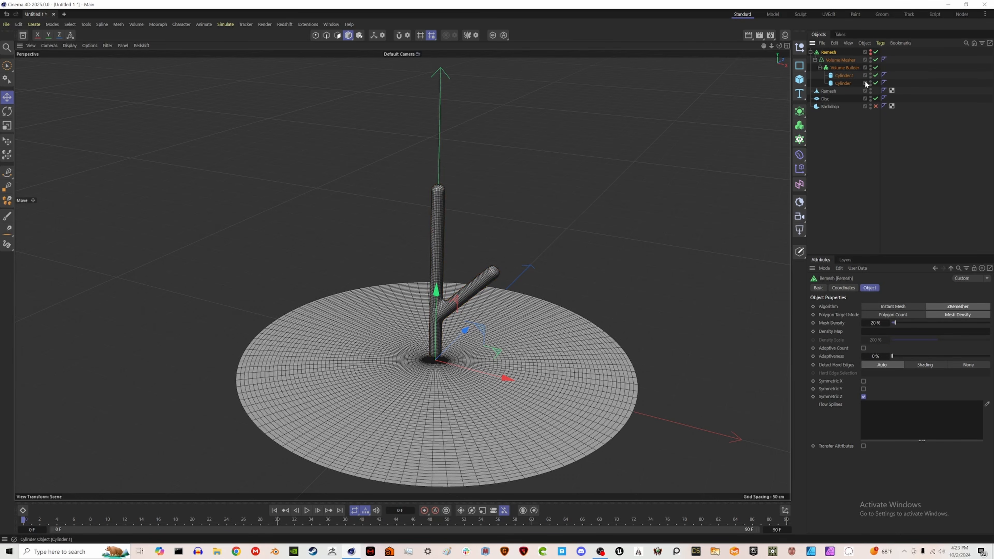
Step: Rename the baked polygon object tree1
{"action": "double_click", "coordinate": [829, 91]}
{"action": "key", "text": "BackSpace"}
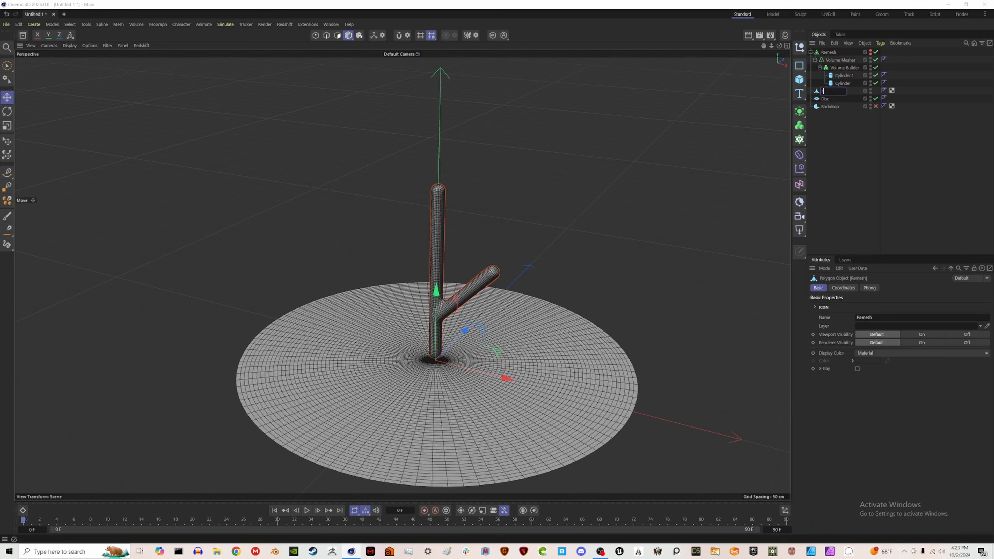
{"action": "type", "text": "tree1"}
{"action": "key", "text": "Return"}
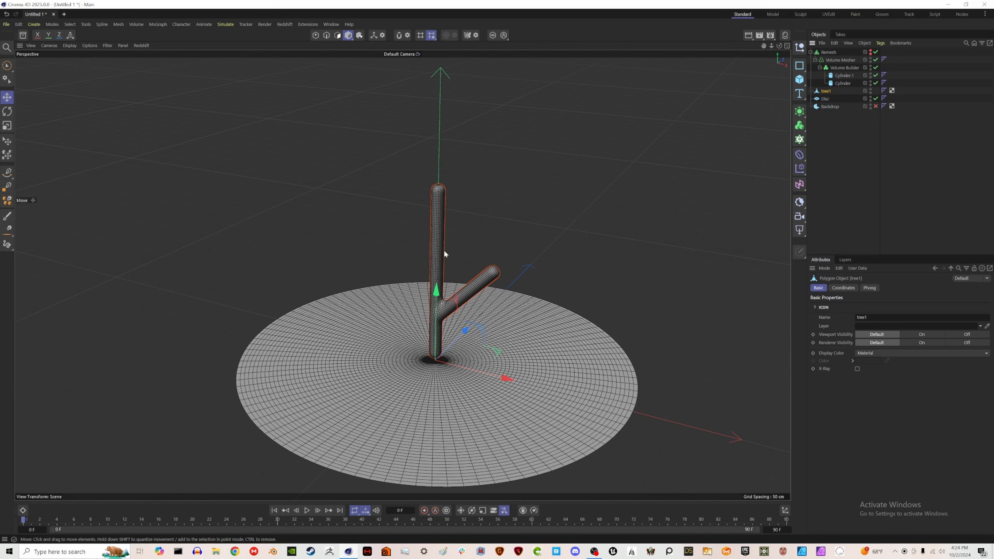
Step: Rotate and reposition the cylinders inside the Volume Builder to shape further branching tree variations
{"action": "left_click", "coordinate": [843, 83]}
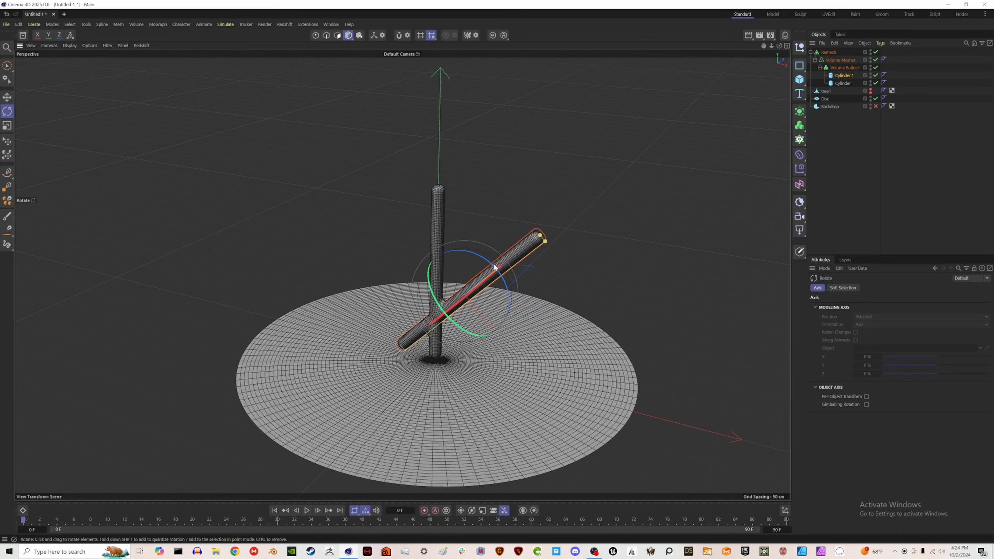
{"action": "mouse_move", "coordinate": [494, 267]}
{"action": "left_mouse_down"}
{"action": "mouse_move", "coordinate": [537, 222]}
{"action": "mouse_move", "coordinate": [499, 286]}
{"action": "left_mouse_up"}
{"action": "key", "text": "e"}
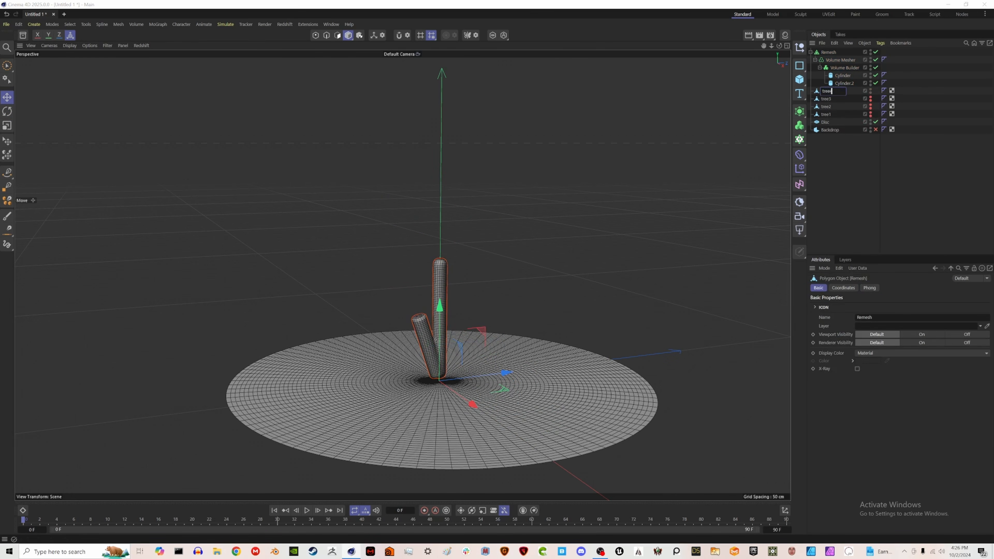
{"action": "left_click", "coordinate": [841, 84]}
{"action": "left_click_drag", "start_coordinate": [457, 325], "coordinate": [474, 358]}
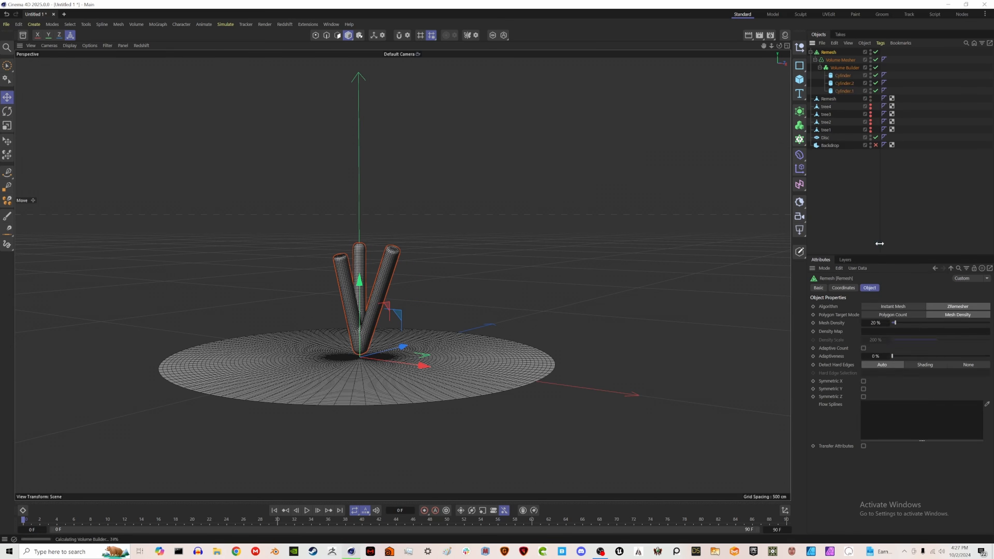
Step: Collapse the Remesh hierarchy and show the hidden baked objects tree1 to tree4 together with tree5
{"action": "left_click", "coordinate": [878, 243]}
{"action": "left_click", "coordinate": [810, 52]}
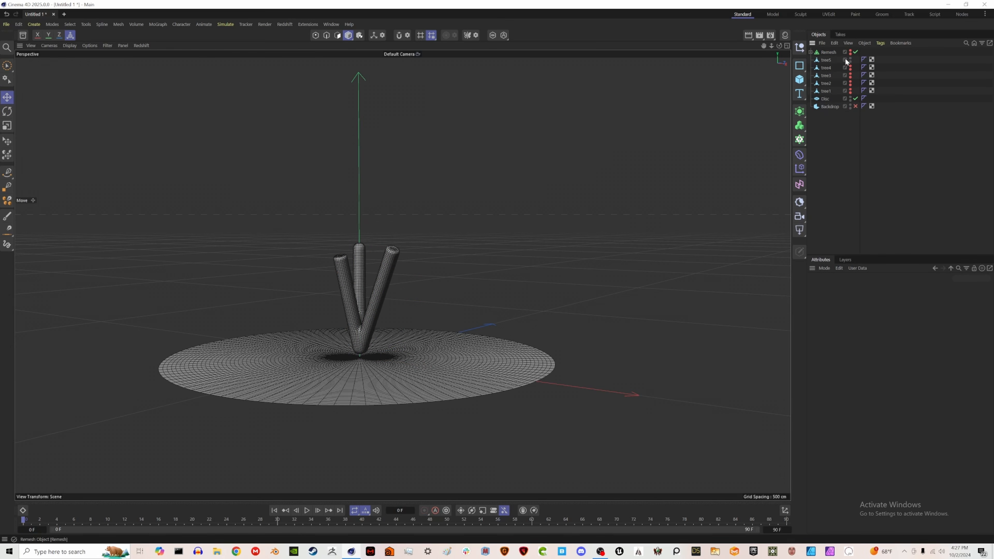
{"action": "left_click", "coordinate": [824, 62]}
{"action": "left_click_drag", "start_coordinate": [363, 355], "coordinate": [385, 407], "text": "alt"}
{"action": "left_click_drag", "start_coordinate": [852, 68], "coordinate": [850, 96]}
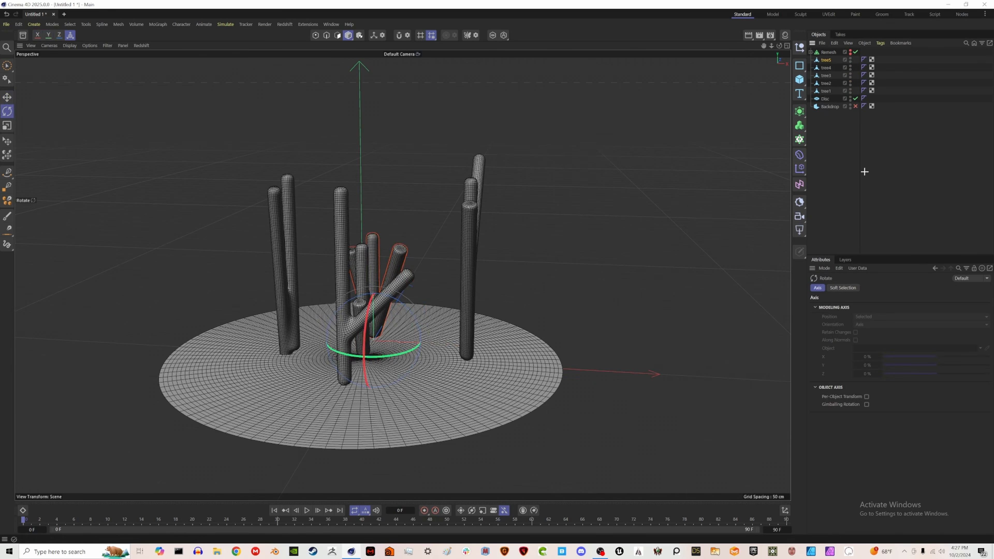
Step: Move and rotate the tree objects one by one to form a tight cluster at the disc's center, with the stems leaning outward
{"action": "left_click", "coordinate": [863, 171]}
{"action": "left_click_drag", "start_coordinate": [402, 323], "coordinate": [425, 310], "text": "alt"}
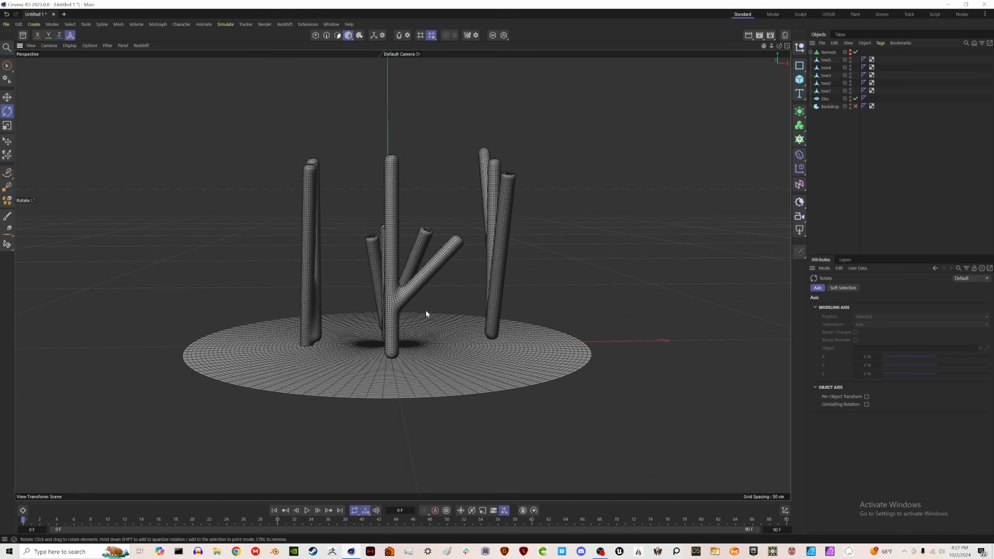
{"action": "left_click_drag", "start_coordinate": [397, 310], "coordinate": [309, 323], "text": "alt"}
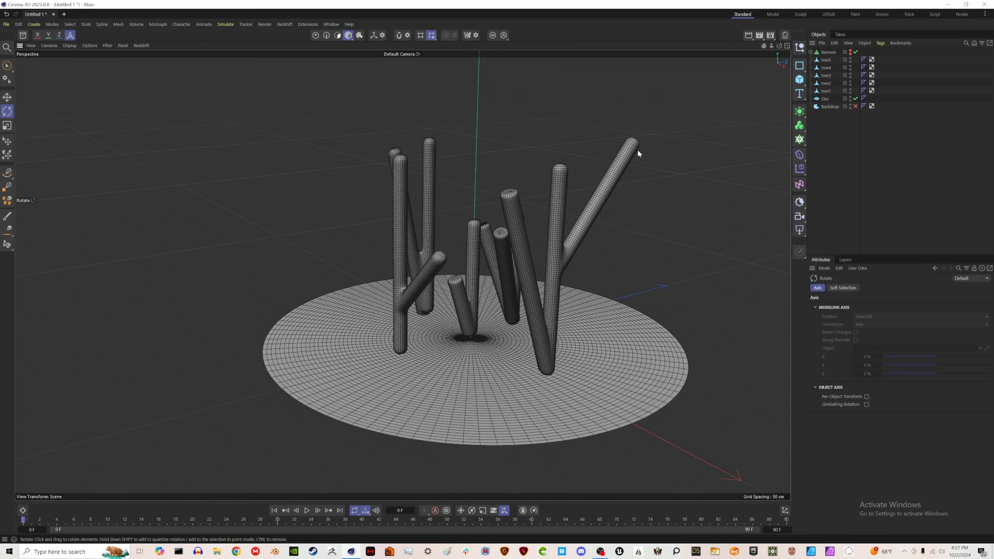
{"action": "left_click_drag", "start_coordinate": [462, 327], "coordinate": [540, 309], "text": "alt"}
{"action": "key", "text": "e"}
{"action": "left_click", "coordinate": [575, 313]}
{"action": "left_click_drag", "start_coordinate": [613, 343], "coordinate": [527, 344]}
{"action": "key", "text": "r"}
{"action": "left_click_drag", "start_coordinate": [516, 354], "coordinate": [471, 313]}
{"action": "left_click", "coordinate": [519, 240]}
{"action": "left_click", "coordinate": [471, 274]}
{"action": "key", "text": "r"}
{"action": "key", "text": "e"}
{"action": "mouse_move", "coordinate": [454, 348]}
{"action": "left_mouse_down"}
{"action": "mouse_move", "coordinate": [473, 338]}
{"action": "mouse_move", "coordinate": [462, 354]}
{"action": "left_mouse_up"}
{"action": "left_click_drag", "start_coordinate": [462, 355], "coordinate": [485, 352], "text": "alt"}
{"action": "left_click", "coordinate": [503, 305]}
{"action": "key", "text": "r"}
{"action": "key", "text": "e"}
{"action": "left_click", "coordinate": [424, 270]}
{"action": "left_click_drag", "start_coordinate": [433, 331], "coordinate": [487, 337]}
{"action": "left_click_drag", "start_coordinate": [487, 337], "coordinate": [499, 321], "text": "alt"}
{"action": "left_click", "coordinate": [524, 325]}
{"action": "left_click", "coordinate": [461, 273]}
{"action": "left_click", "coordinate": [872, 203]}
Step: Turn off the grid display in the perspective viewport
{"action": "left_click_drag", "start_coordinate": [559, 345], "coordinate": [546, 352], "text": "alt"}
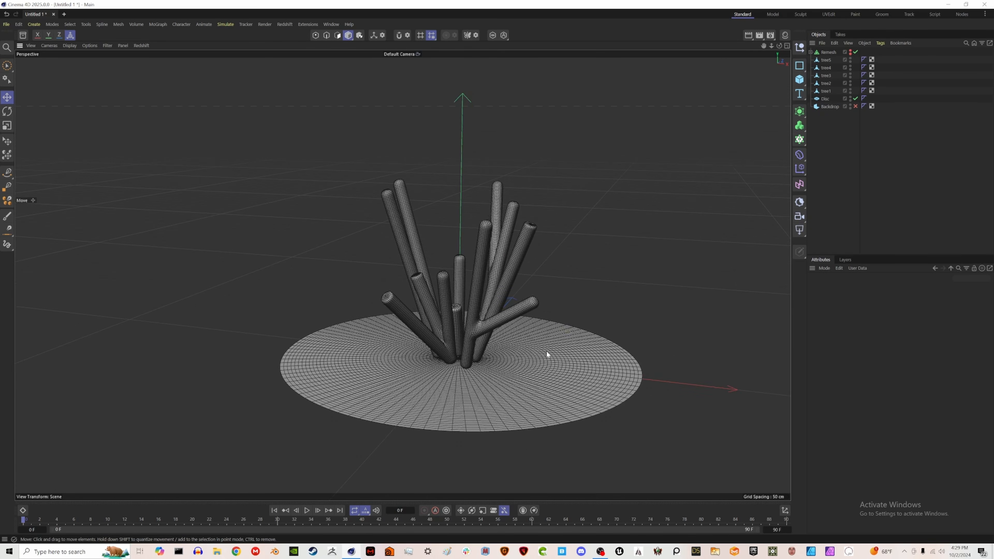
{"action": "left_click", "coordinate": [101, 45]}
{"action": "left_click", "coordinate": [128, 98]}
{"action": "left_click_drag", "start_coordinate": [493, 333], "coordinate": [495, 323], "text": "alt"}
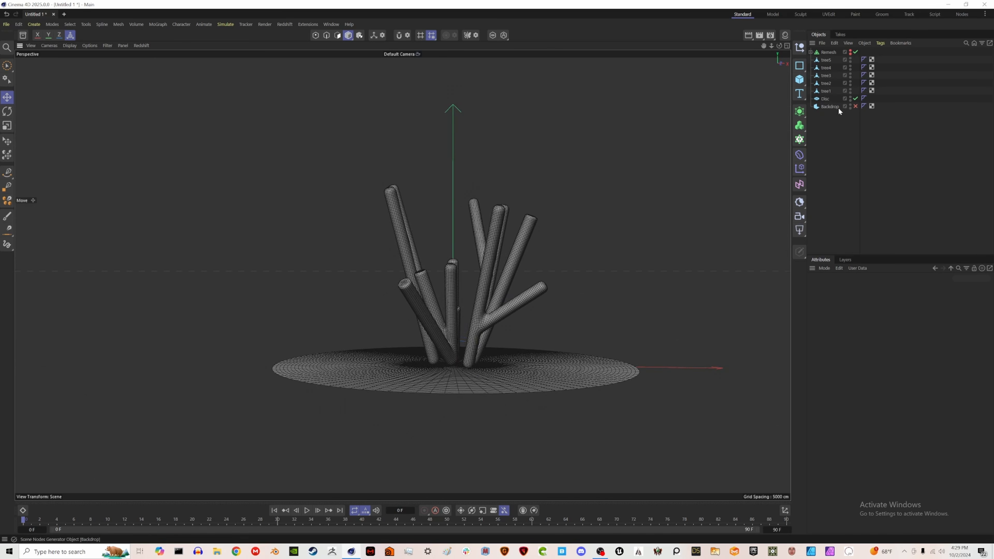
Step: Add a Connector simulation tag and a Cloth simulation tag to the Disc
{"action": "left_click", "coordinate": [825, 99]}
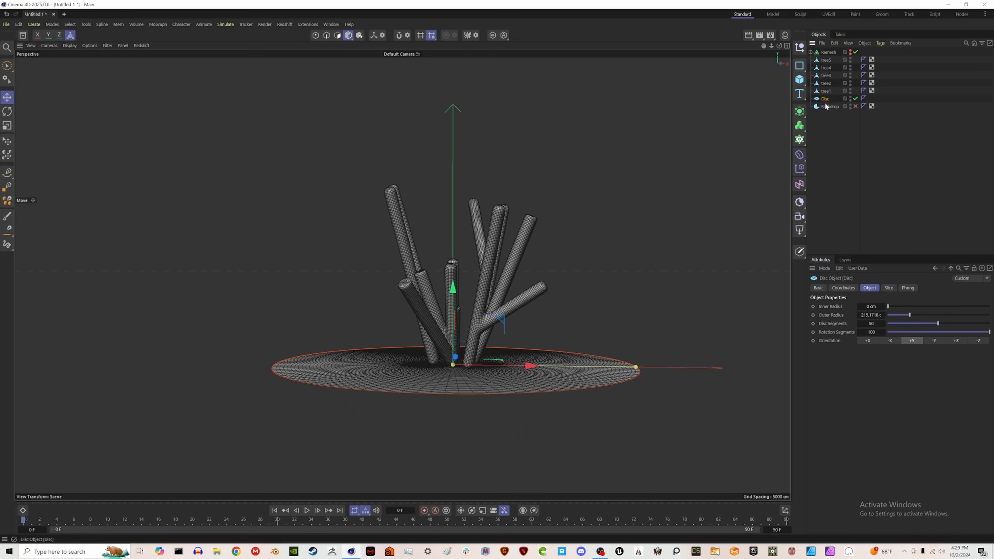
{"action": "right_click", "coordinate": [824, 99]}
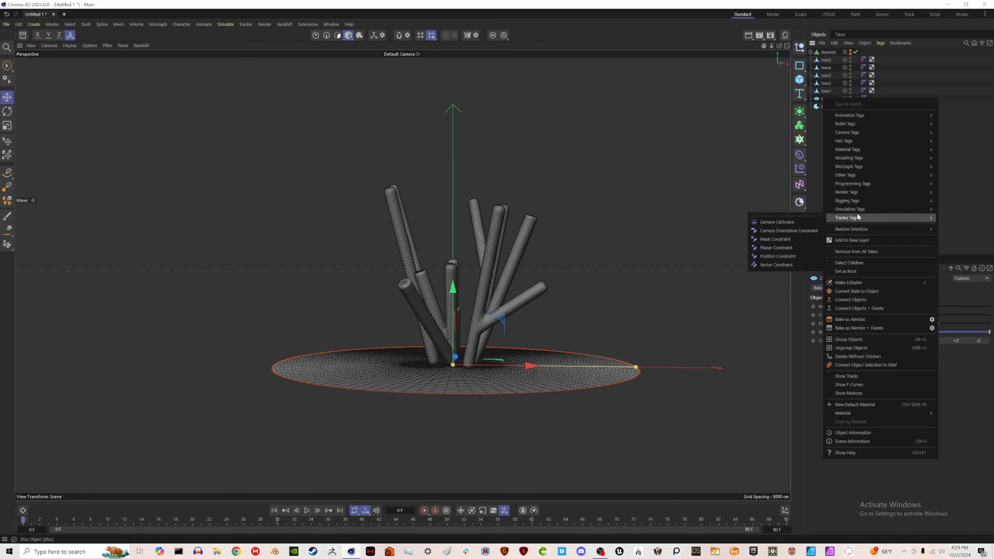
{"action": "mouse_move", "coordinate": [856, 209]}
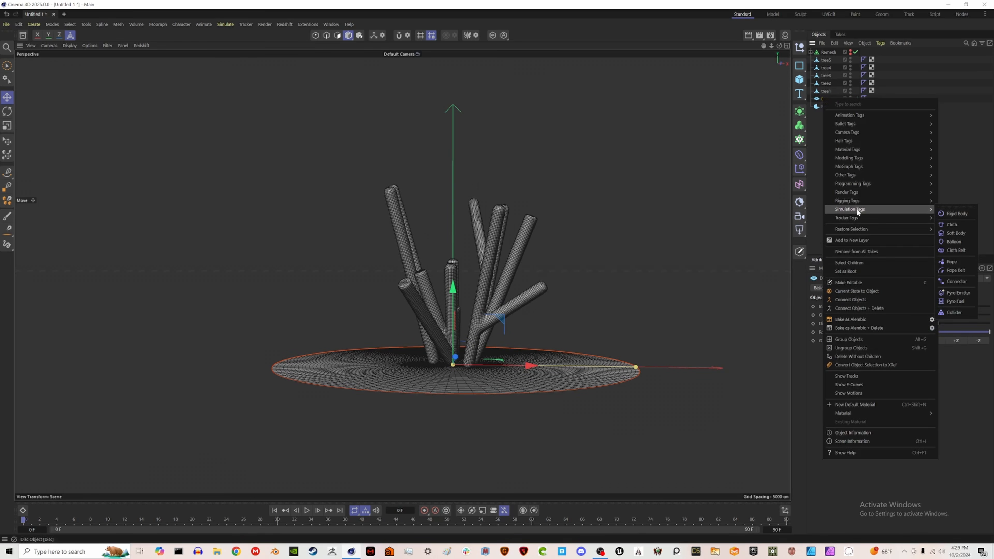
{"action": "left_click", "coordinate": [950, 281]}
{"action": "right_click", "coordinate": [822, 98]}
{"action": "mouse_move", "coordinate": [863, 207]}
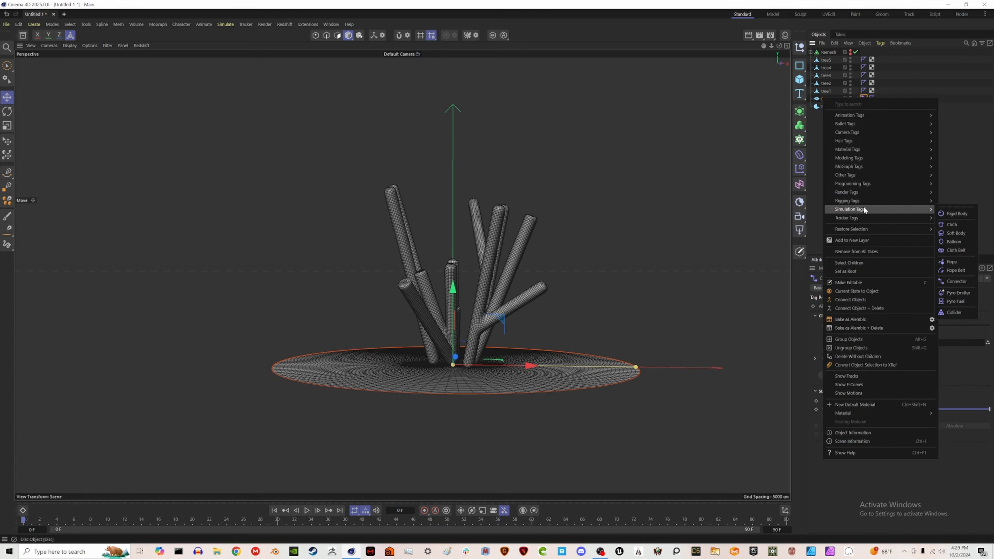
{"action": "left_click", "coordinate": [951, 225]}
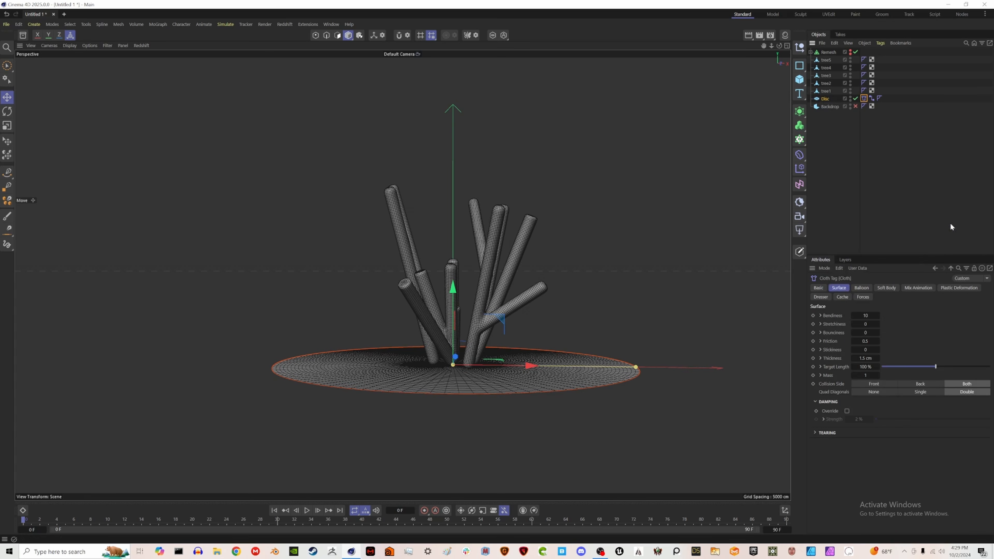
Step: Enable With Pins and With Force in the mix animation settings of the Disc's Cloth tag
{"action": "left_click", "coordinate": [925, 287]}
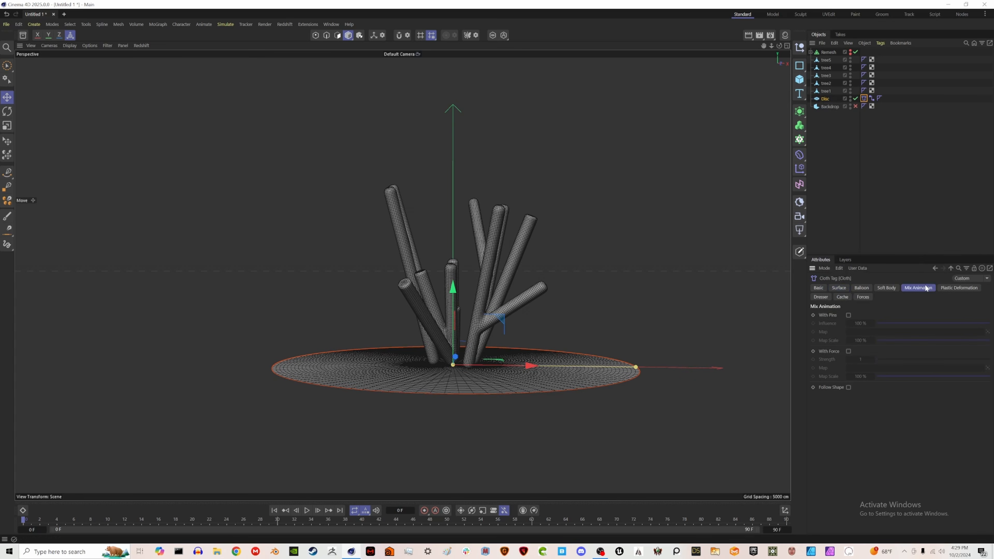
{"action": "left_click", "coordinate": [849, 314]}
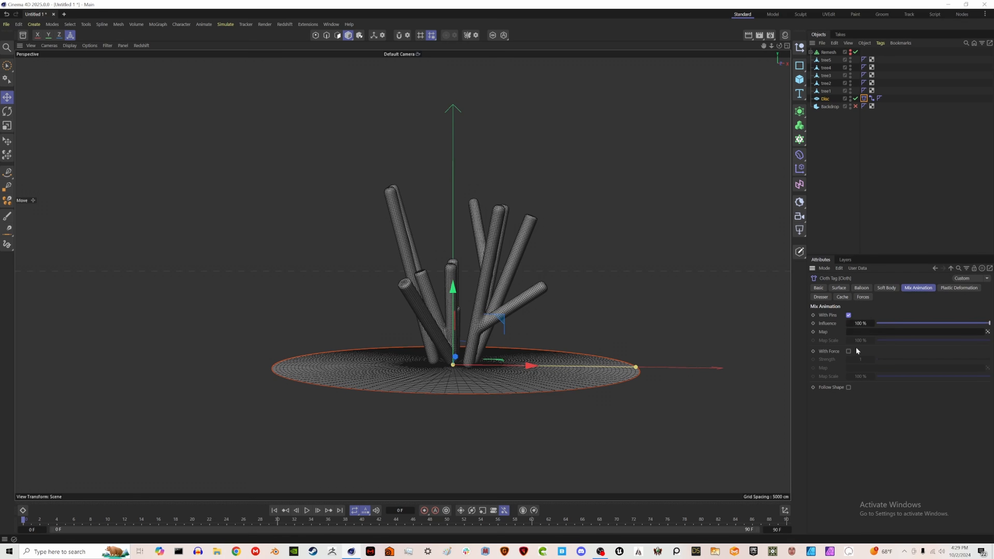
{"action": "left_click", "coordinate": [847, 351]}
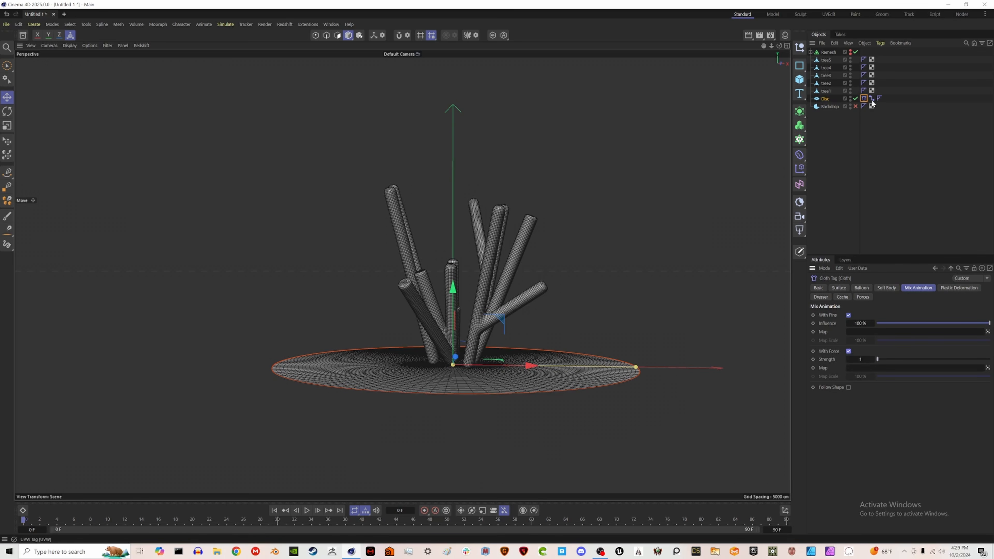
Step: Add Balloon simulation tags to all five tree objects, tree1 to tree5
{"action": "left_click", "coordinate": [820, 91]}
{"action": "left_click", "coordinate": [825, 61], "text": "shift"}
{"action": "right_click", "coordinate": [824, 68]}
{"action": "mouse_move", "coordinate": [843, 181]}
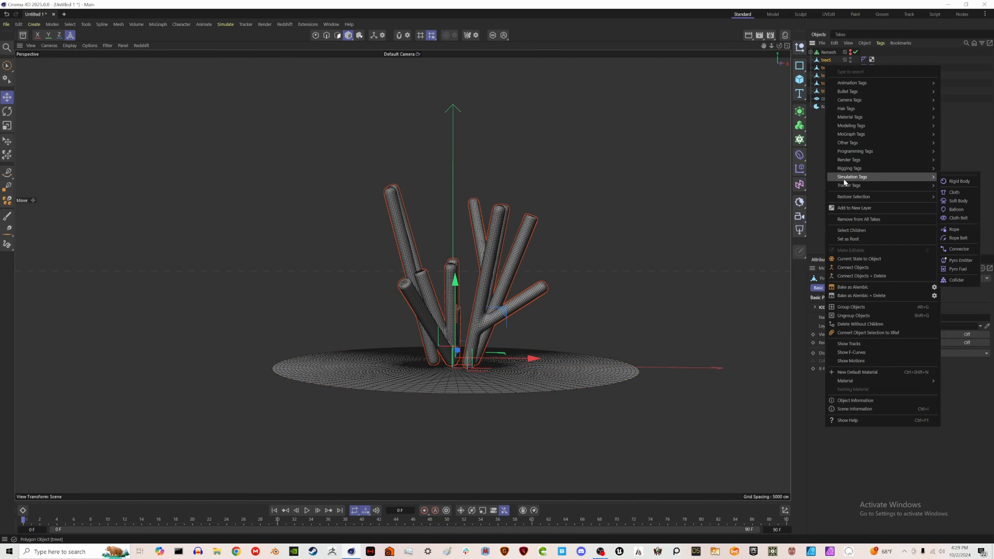
{"action": "left_click", "coordinate": [962, 209]}
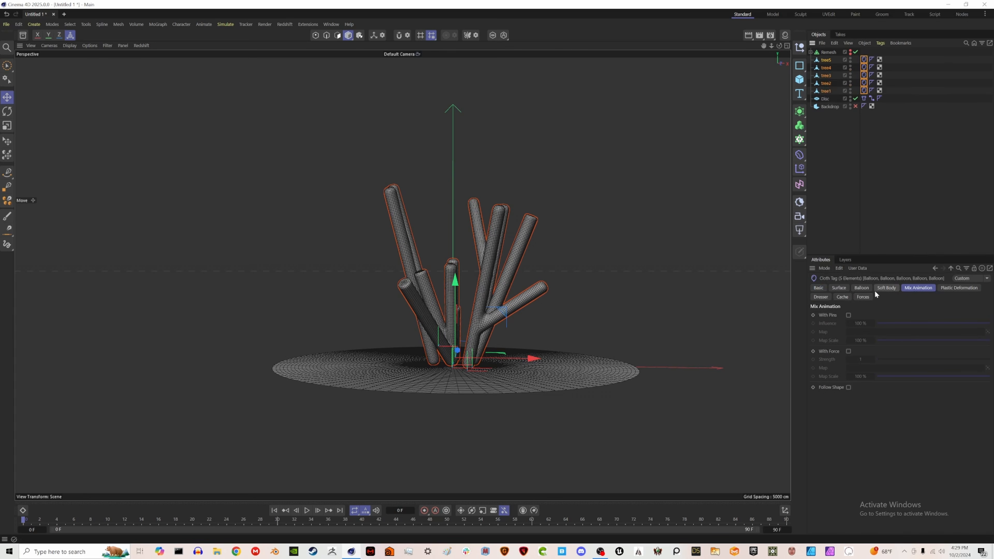
Step: Set the bendiness of the five trees' Balloon tags to 100
{"action": "left_click", "coordinate": [866, 323]}
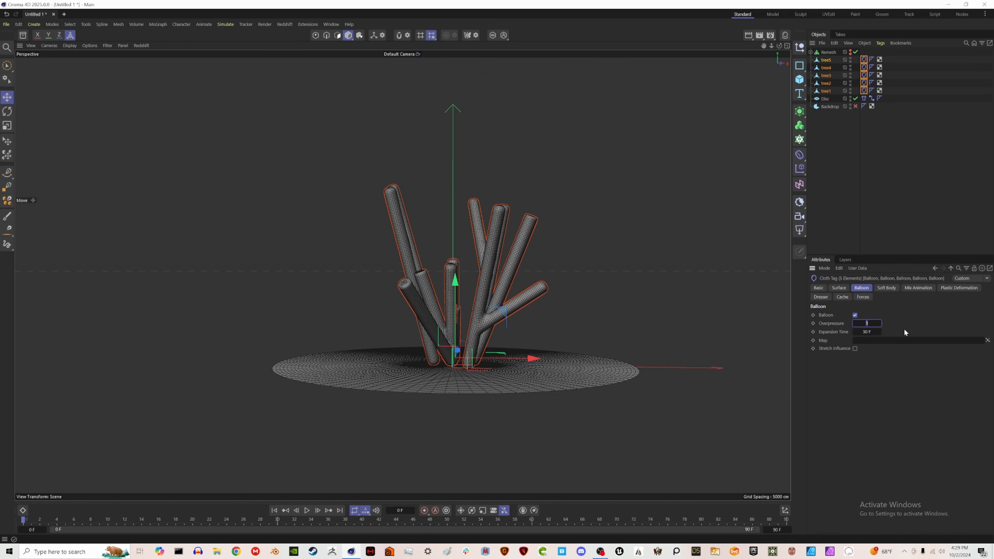
{"action": "left_click", "coordinate": [838, 287]}
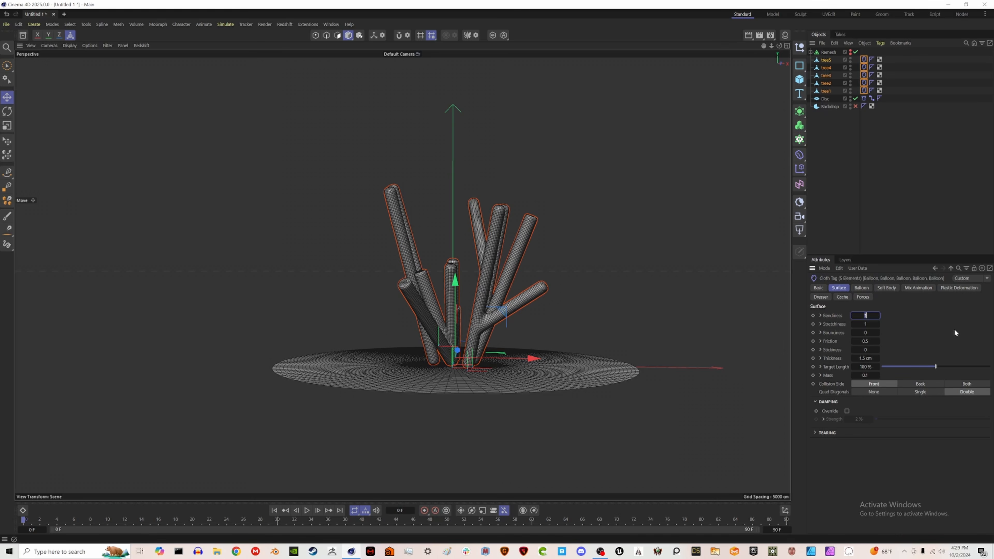
{"action": "type", "text": "100"}
{"action": "key", "text": "Tab"}
Step: Set the Disc's Connector search radius to 5.29 cm, create the connections, and check them at the tree bases
{"action": "left_click", "coordinate": [872, 99]}
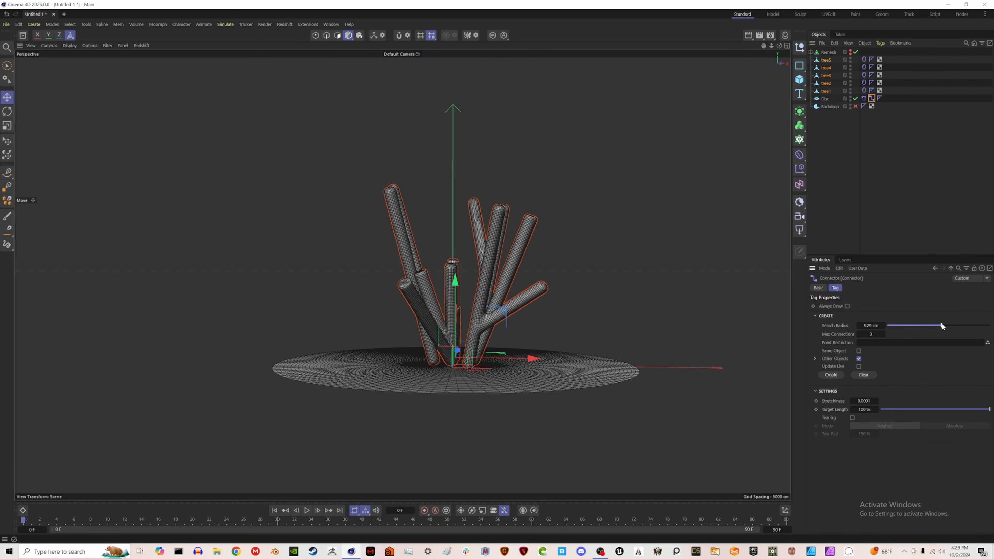
{"action": "left_click", "coordinate": [831, 375]}
{"action": "scroll", "coordinate": [457, 369], "scroll_direction": "up", "scroll_amount": 10}
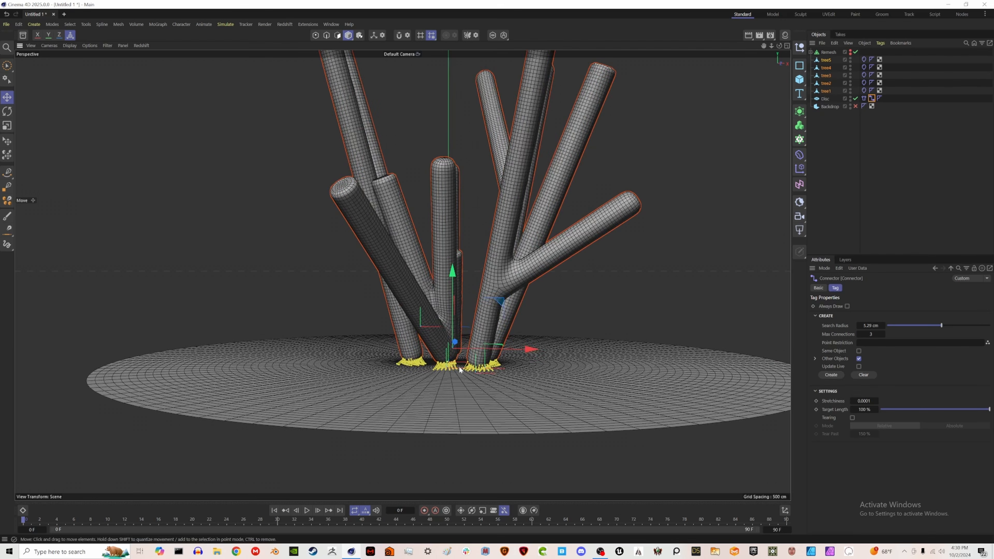
{"action": "left_click_drag", "start_coordinate": [419, 377], "coordinate": [439, 388], "text": "alt"}
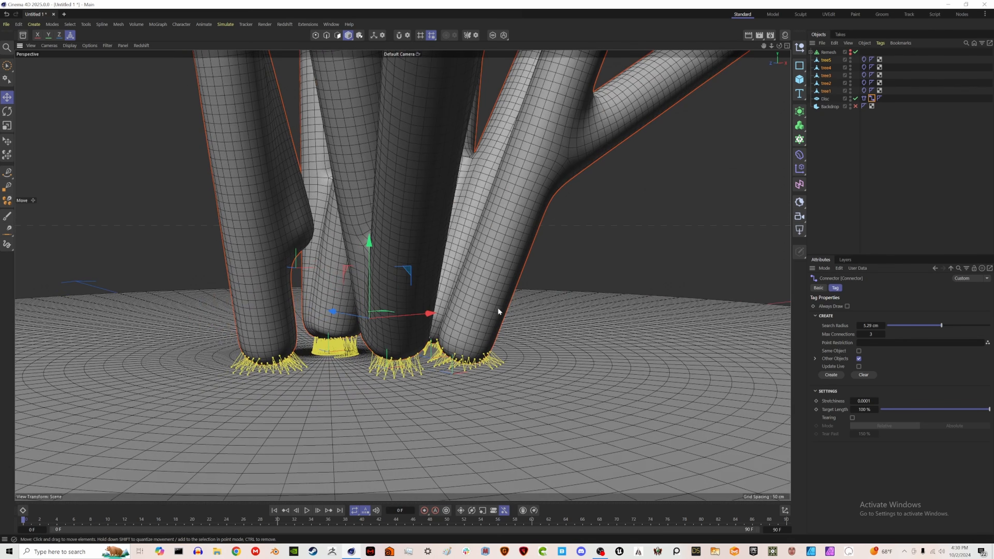
{"action": "scroll", "coordinate": [436, 343], "scroll_direction": "down", "scroll_amount": 10}
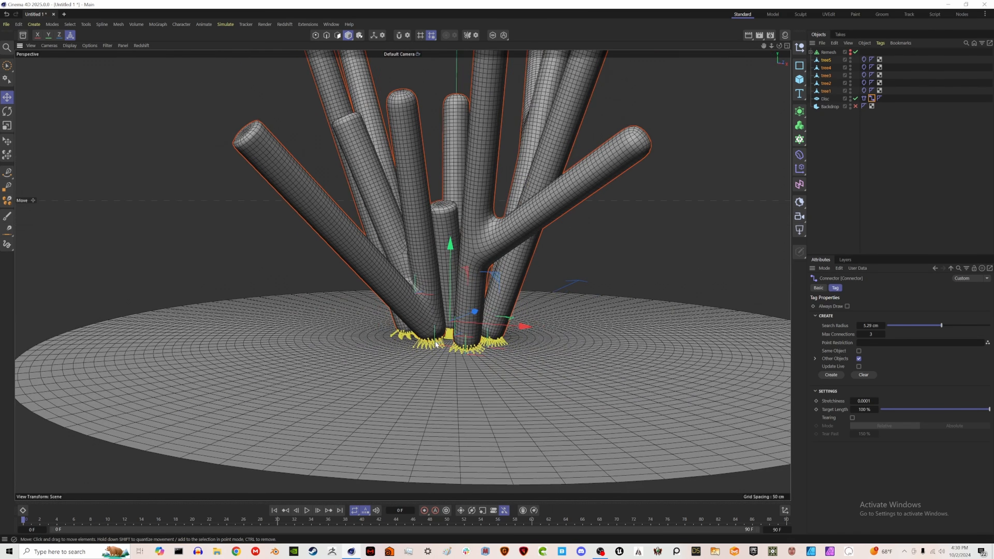
{"action": "scroll", "coordinate": [435, 342], "scroll_direction": "down", "scroll_amount": 2}
{"action": "left_click_drag", "start_coordinate": [436, 351], "coordinate": [466, 332], "text": "alt"}
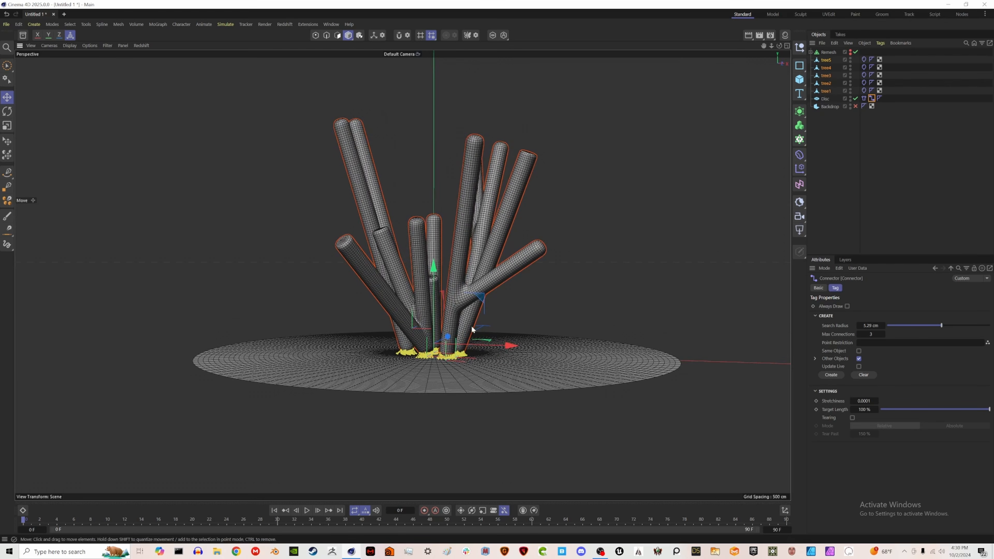
Step: Set the project's simulation gravity to 100 cm, play the simulation, and return to the first frame
{"action": "key", "text": "ctrl+d"}
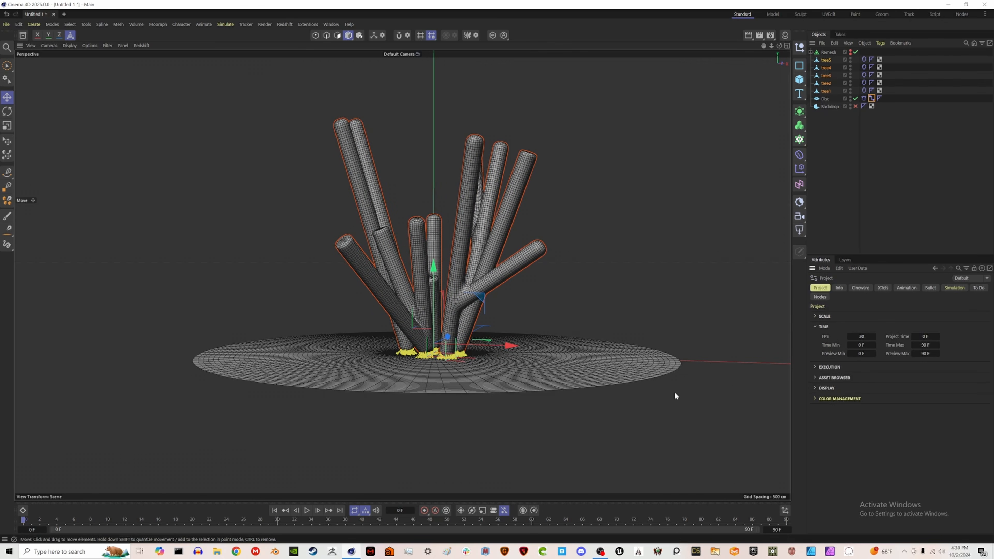
{"action": "left_click", "coordinate": [953, 289]}
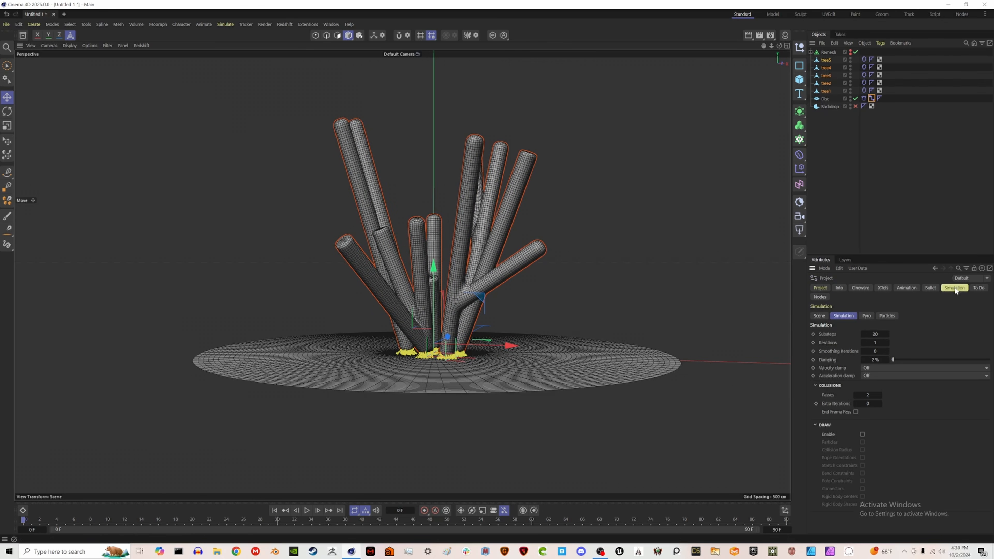
{"action": "left_click", "coordinate": [820, 316]}
{"action": "left_click", "coordinate": [887, 350]}
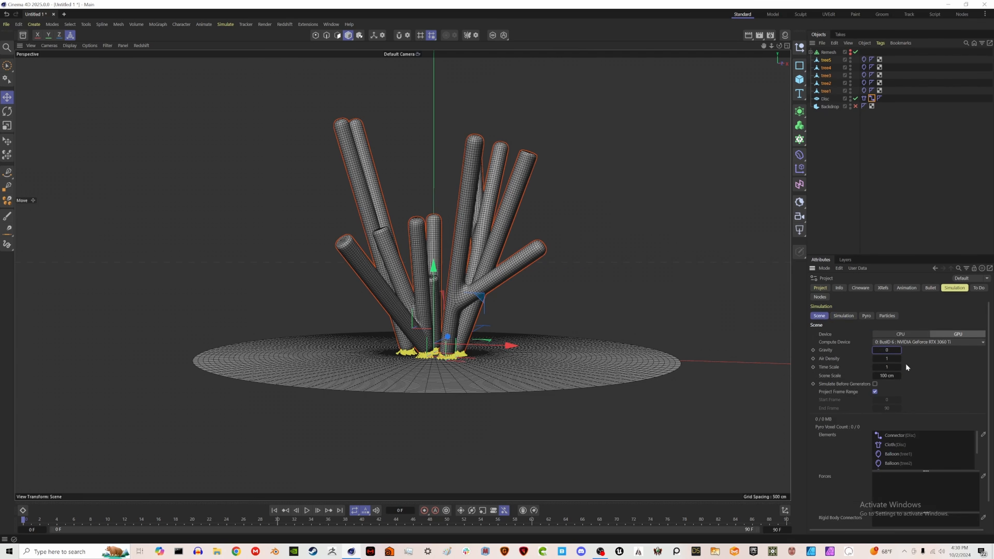
{"action": "type", "text": "100"}
{"action": "key", "text": "Return"}
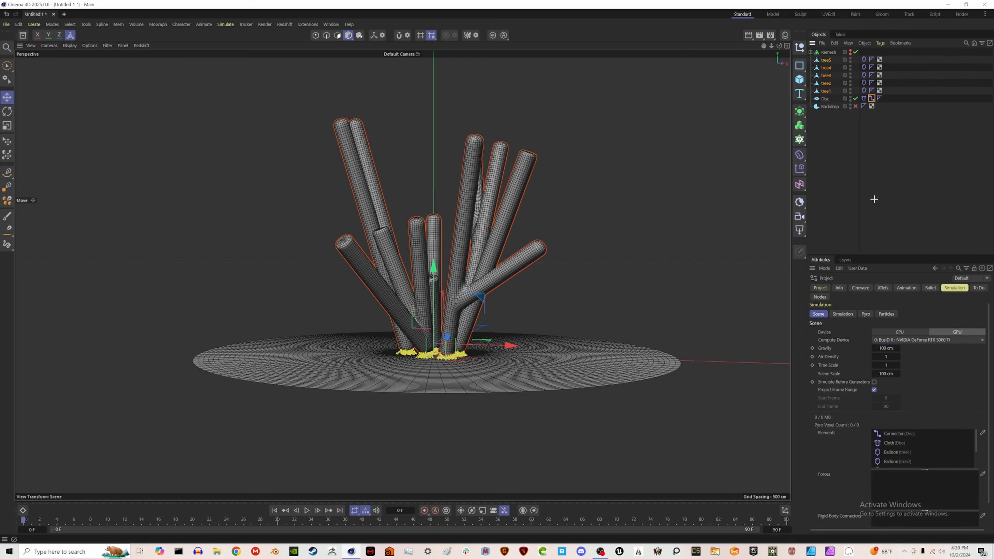
{"action": "left_click", "coordinate": [873, 198]}
{"action": "left_click", "coordinate": [307, 510]}
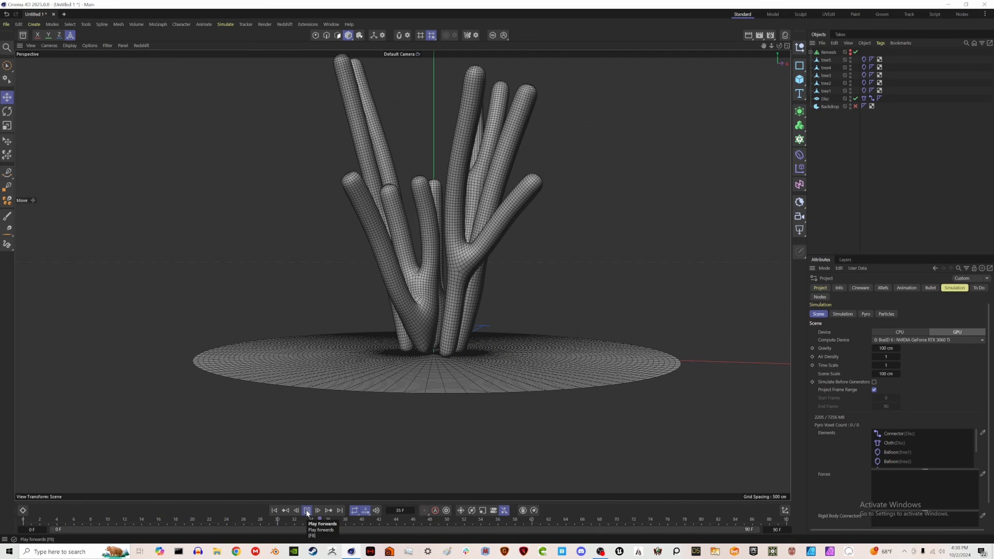
{"action": "left_click", "coordinate": [307, 510]}
{"action": "left_click", "coordinate": [273, 511]}
Step: Set the simulation gravity to 0 cm and extend the timeline to 300 frames
{"action": "left_click", "coordinate": [881, 348]}
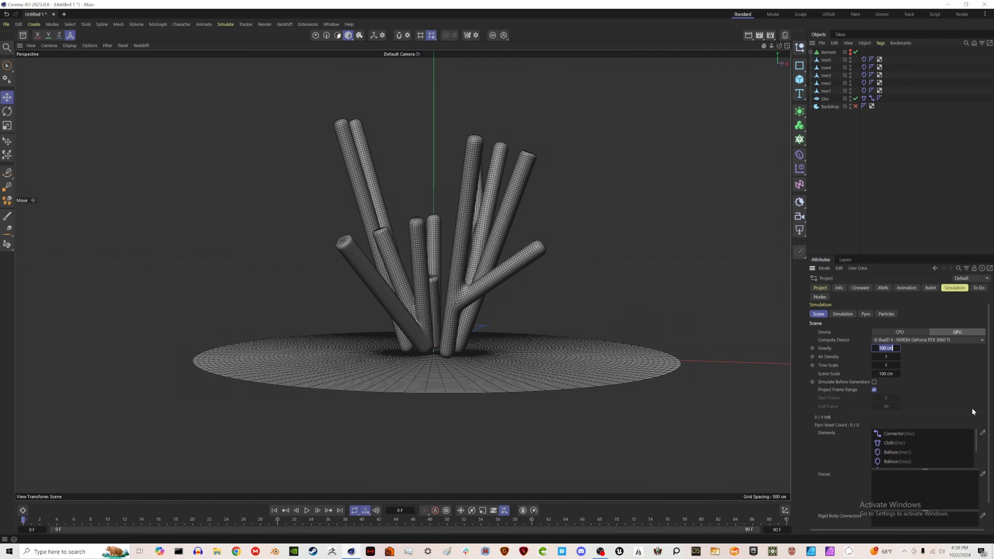
{"action": "type", "text": "0"}
{"action": "left_click", "coordinate": [776, 530]}
{"action": "type", "text": "300"}
{"action": "key", "text": "Return"}
Step: Play the zero-gravity simulation to check the trees' movement, and return to the first frame
{"action": "left_click", "coordinate": [306, 510]}
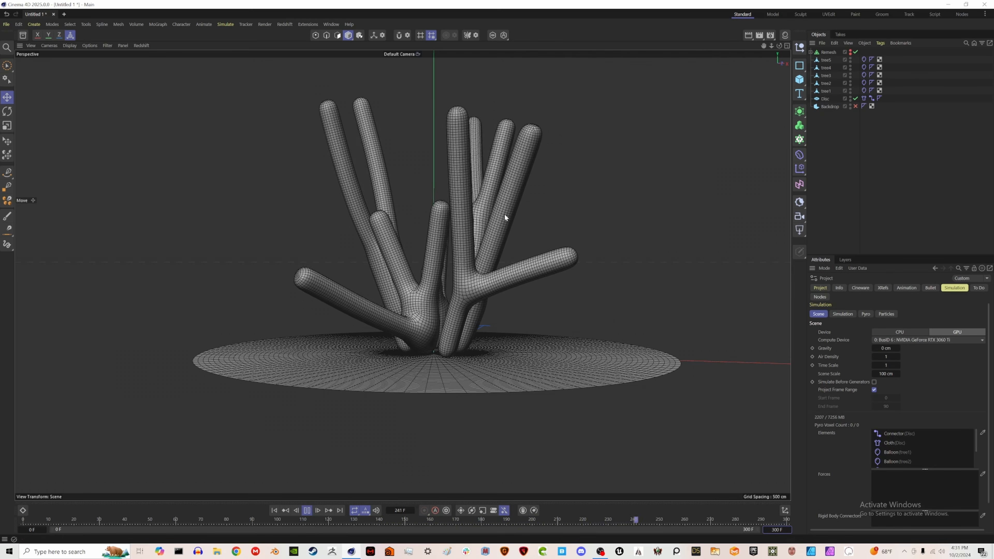
{"action": "left_click", "coordinate": [307, 510]}
{"action": "left_click", "coordinate": [274, 510]}
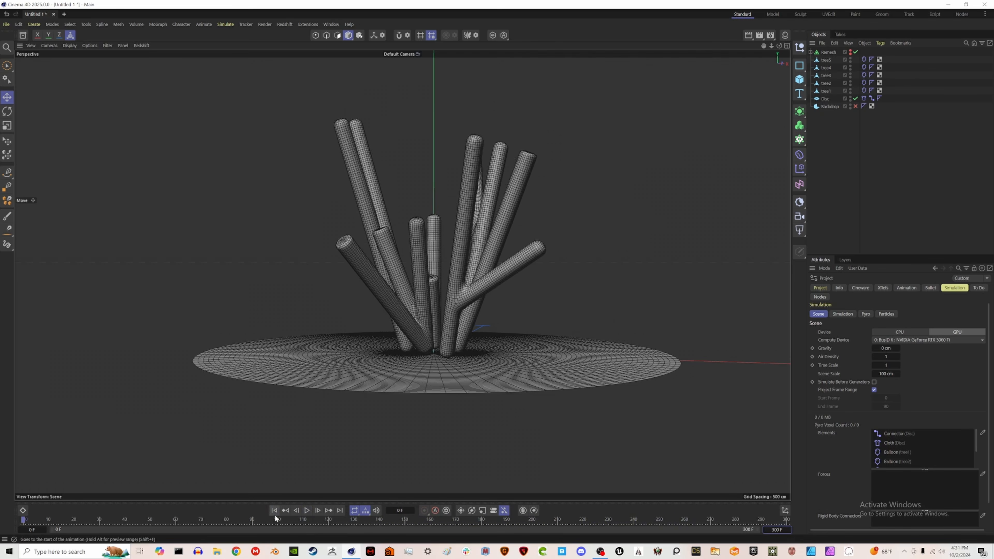
Step: Add a Turbulence force with strength 10 cm, scale 15 % and mode Force, and preview its effect on the trees
{"action": "left_click", "coordinate": [225, 24]}
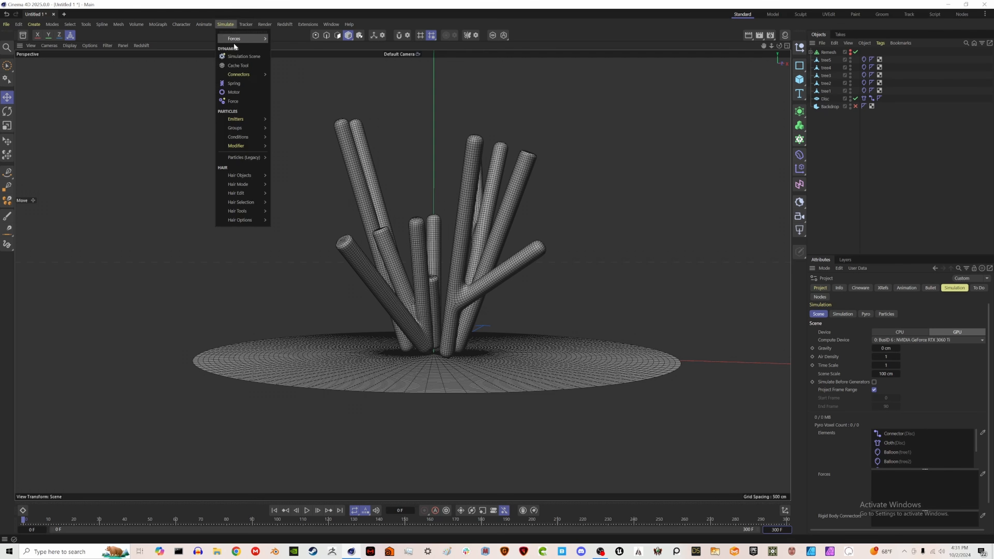
{"action": "mouse_move", "coordinate": [237, 38]}
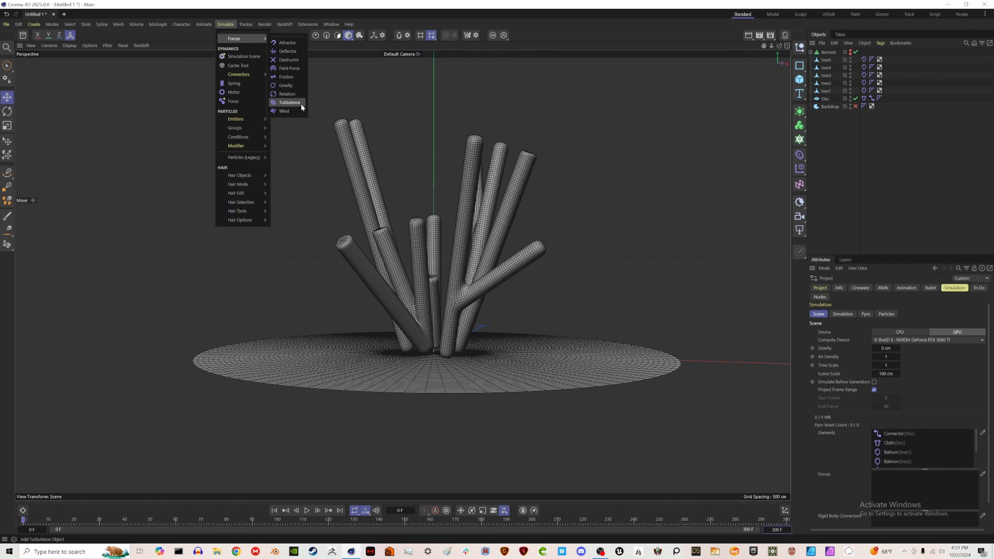
{"action": "left_click", "coordinate": [288, 105]}
{"action": "left_click", "coordinate": [854, 306]}
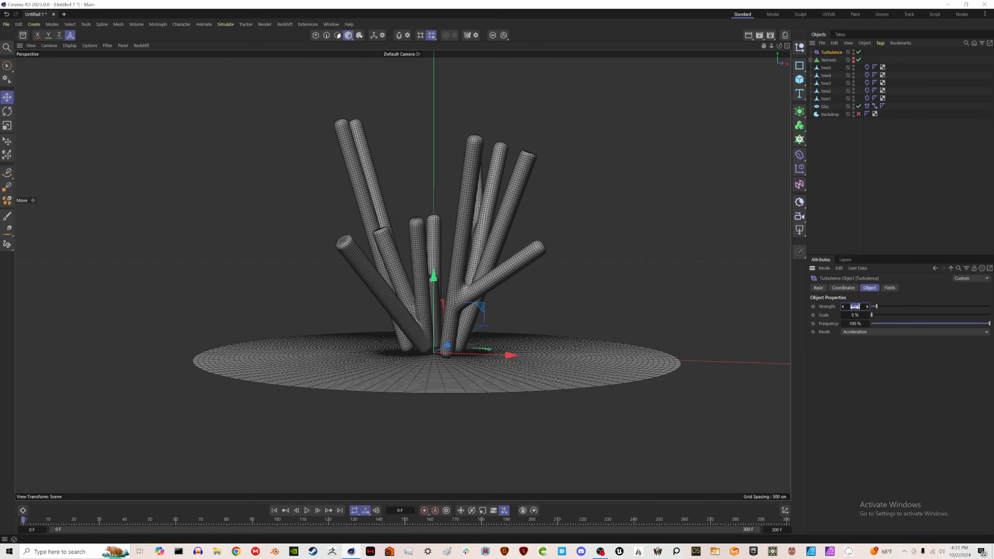
{"action": "left_click", "coordinate": [856, 323]}
{"action": "left_click", "coordinate": [855, 315]}
{"action": "left_click", "coordinate": [865, 331]}
{"action": "left_click", "coordinate": [869, 349]}
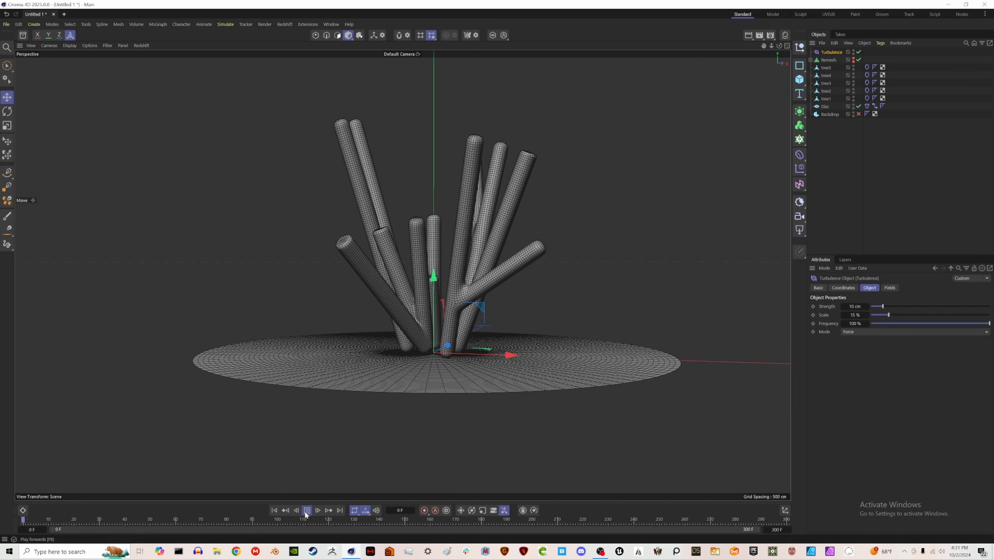
{"action": "left_click", "coordinate": [307, 510]}
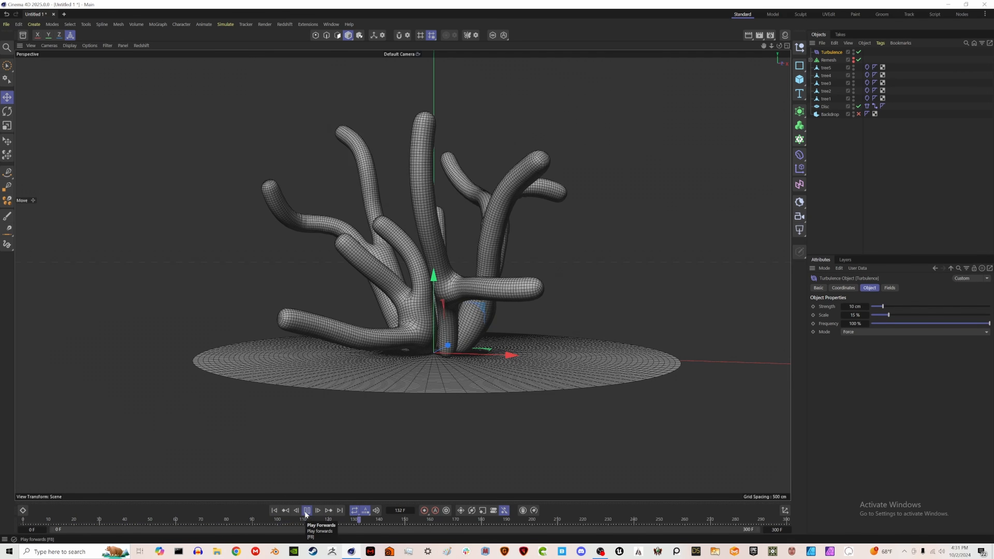
{"action": "left_click", "coordinate": [306, 510]}
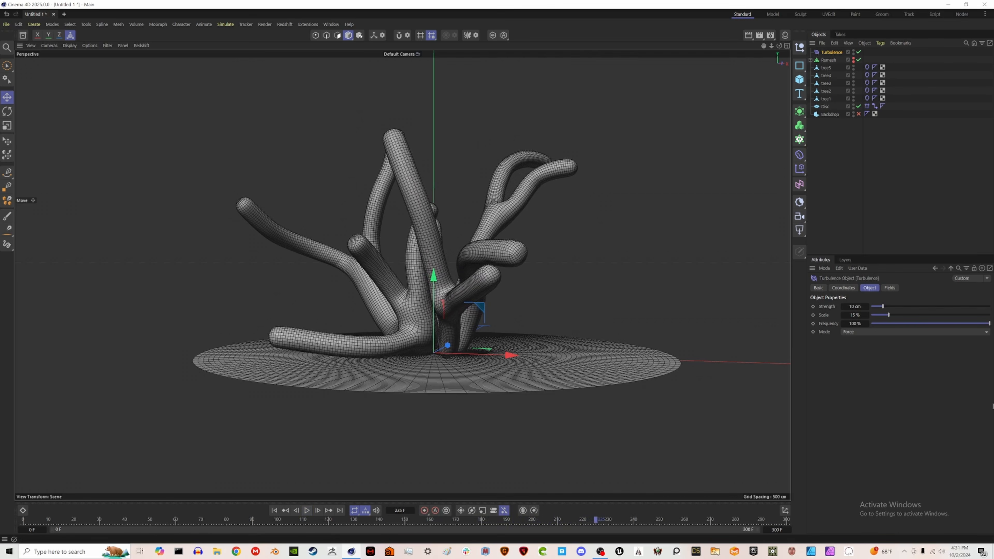
Step: Reduce the turbulence strength to 5 cm and replay the simulation from the first frame
{"action": "double_click", "coordinate": [854, 306]}
{"action": "left_click", "coordinate": [274, 511]}
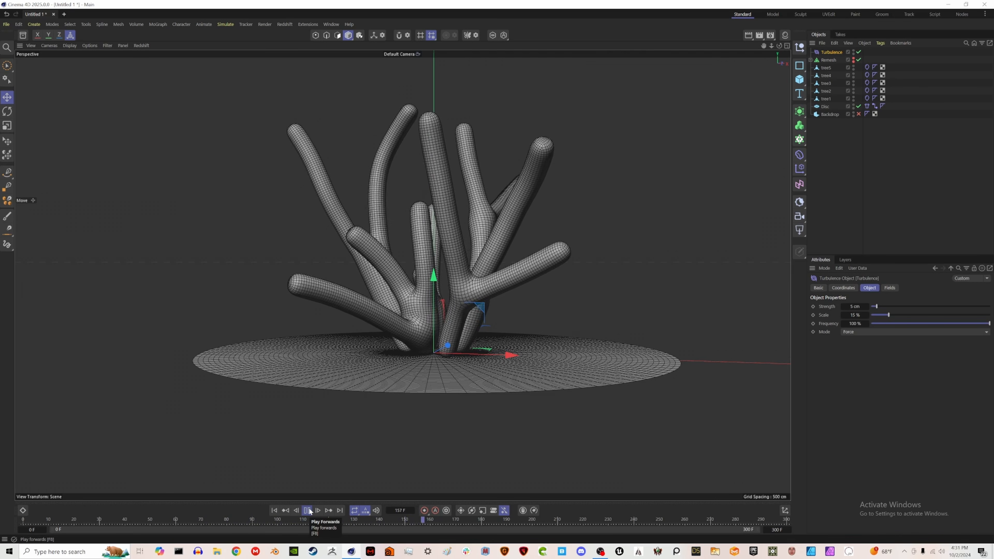
{"action": "left_click", "coordinate": [308, 510]}
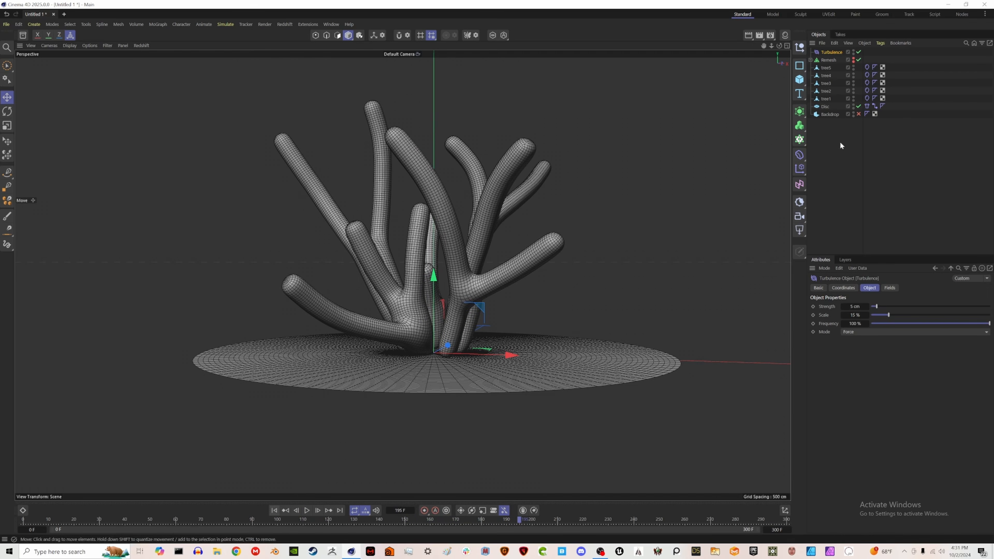
Step: Create a null named trees and group the objects tree1 to tree5 under it
{"action": "left_click", "coordinate": [799, 47]}
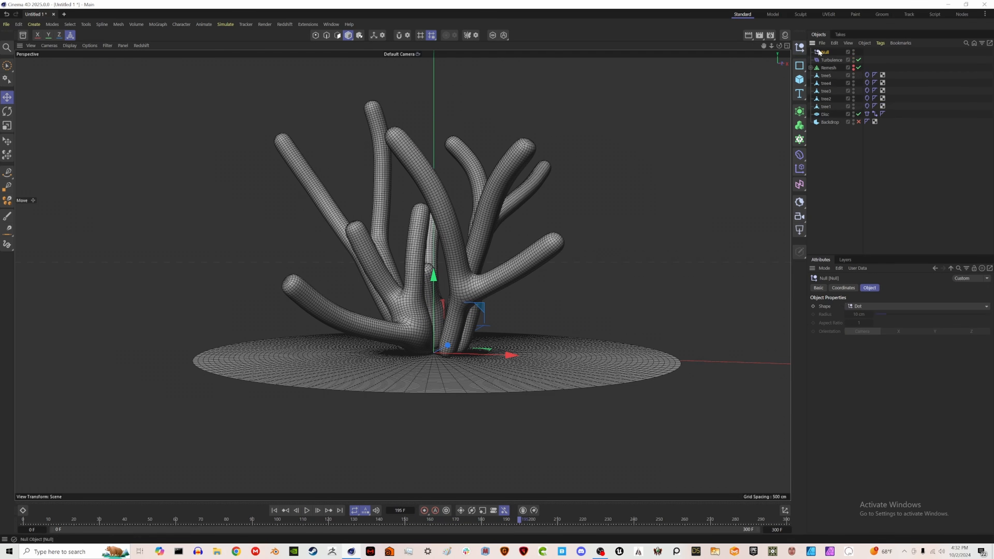
{"action": "double_click", "coordinate": [825, 52]}
{"action": "type", "text": "trees"}
{"action": "left_click", "coordinate": [917, 96]}
{"action": "left_click", "coordinate": [826, 75]}
{"action": "left_click", "coordinate": [827, 107], "text": "shift"}
{"action": "left_click_drag", "start_coordinate": [826, 106], "coordinate": [825, 52]}
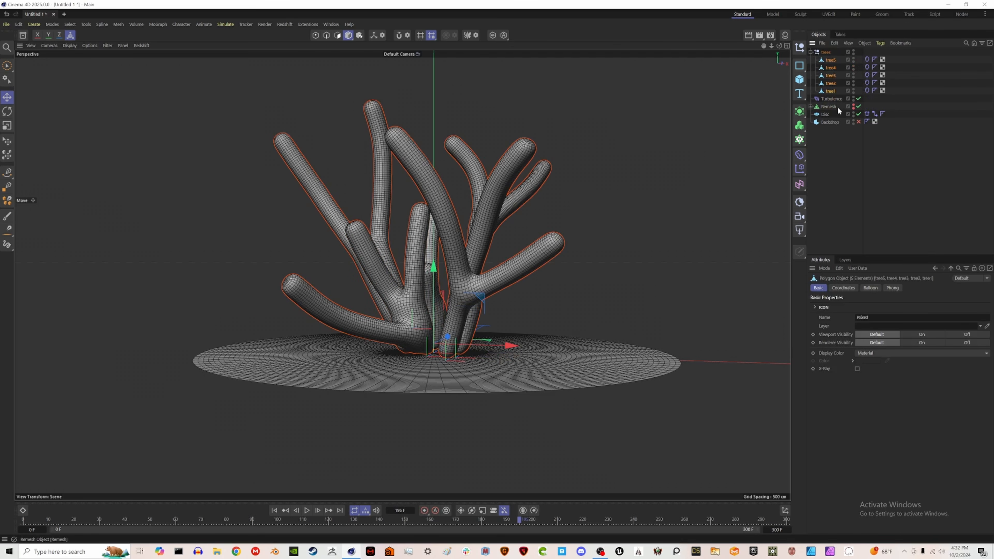
Step: Rename the Disc to connector and hide it in the viewport and the render
{"action": "double_click", "coordinate": [824, 115]}
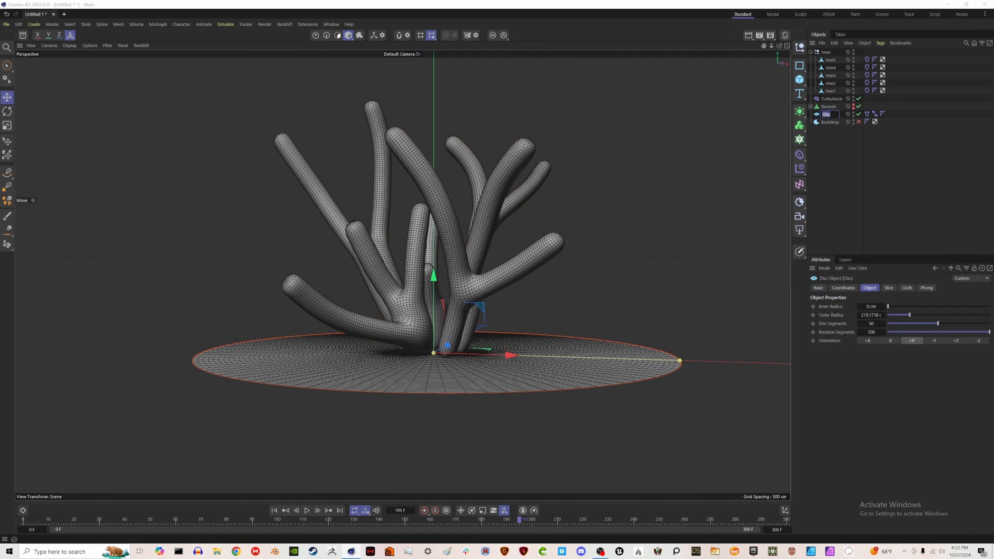
{"action": "type", "text": "connector"}
{"action": "key", "text": "Return"}
{"action": "left_click", "coordinate": [855, 106]}
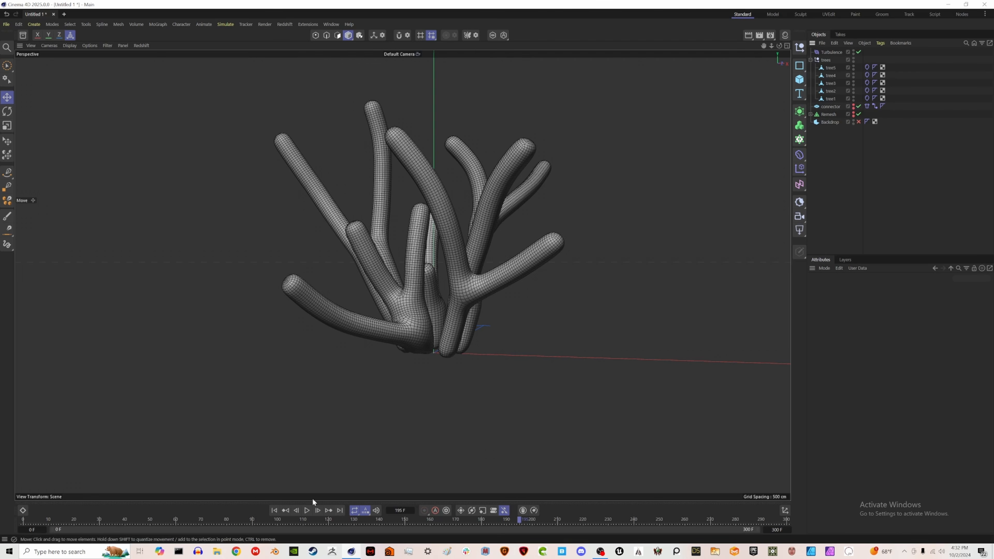
Step: Cache the whole scene's simulation from the first frame through the five trees' Balloon tags
{"action": "left_click", "coordinate": [274, 510]}
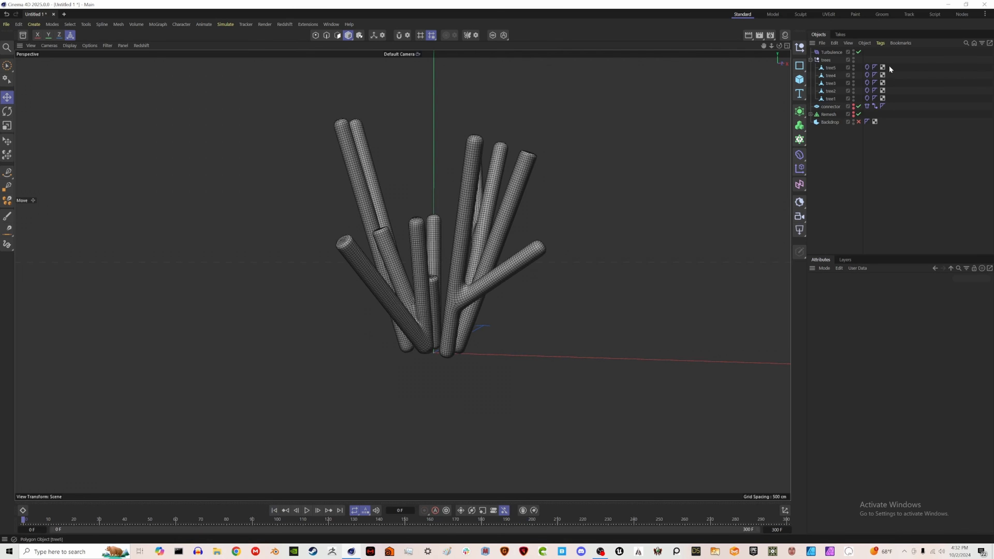
{"action": "left_click_drag", "start_coordinate": [863, 61], "coordinate": [870, 103]}
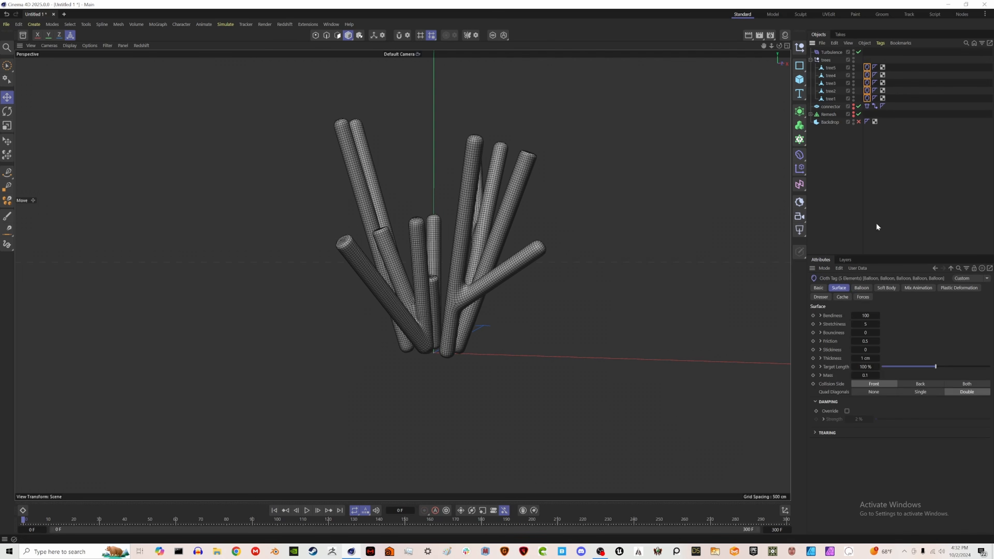
{"action": "left_click", "coordinate": [841, 298]}
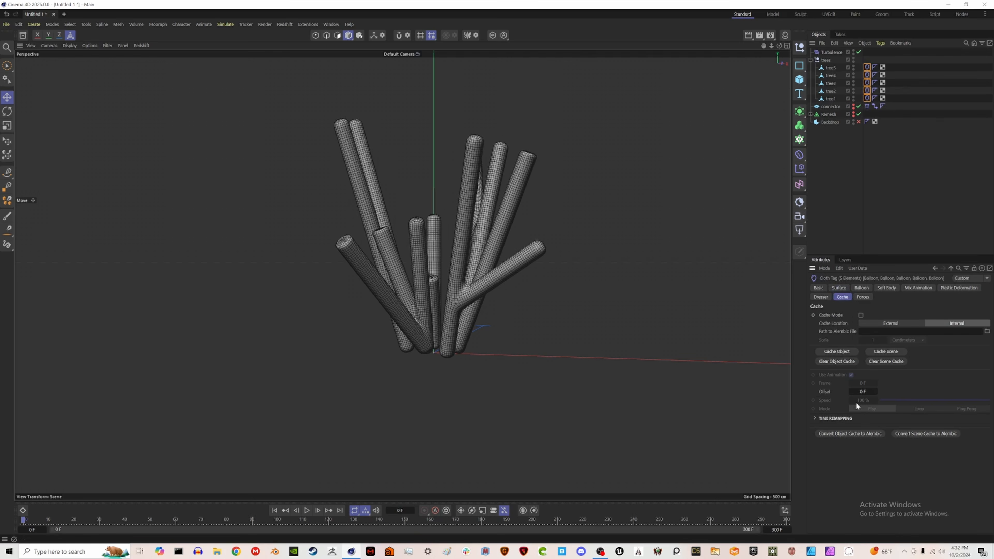
{"action": "left_click", "coordinate": [885, 352]}
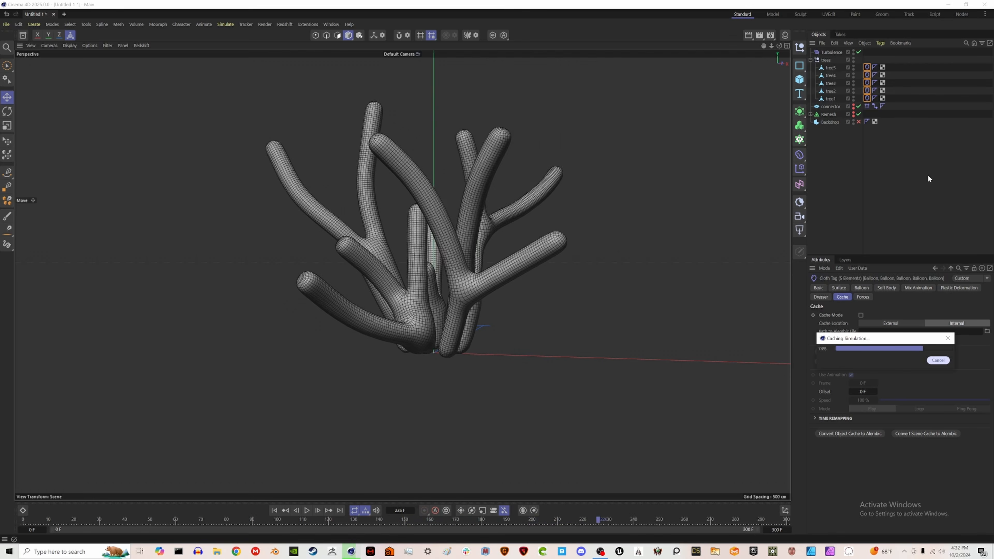
Step: Play back the cached simulation to check the trees' motion, and return to the first frame
{"action": "left_click", "coordinate": [308, 511]}
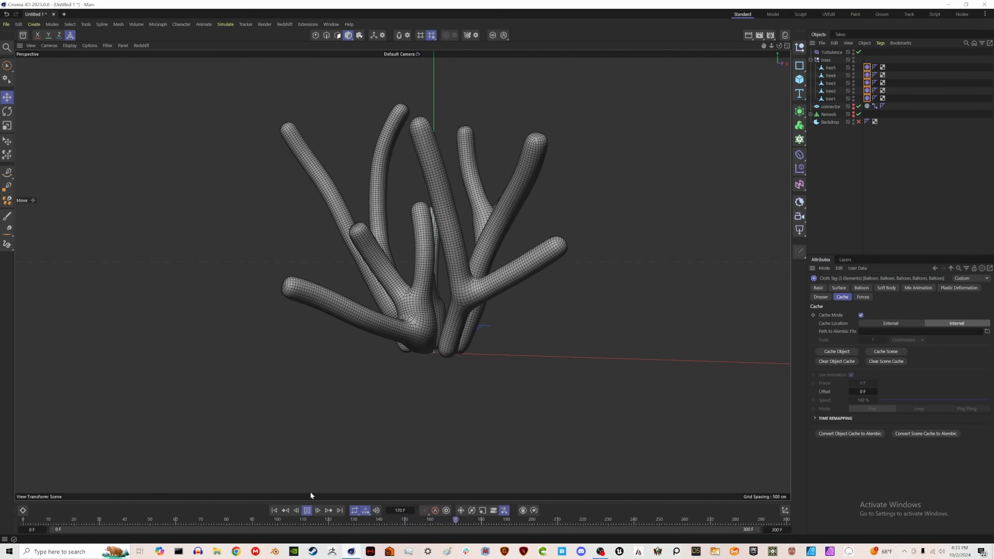
{"action": "left_click", "coordinate": [308, 510]}
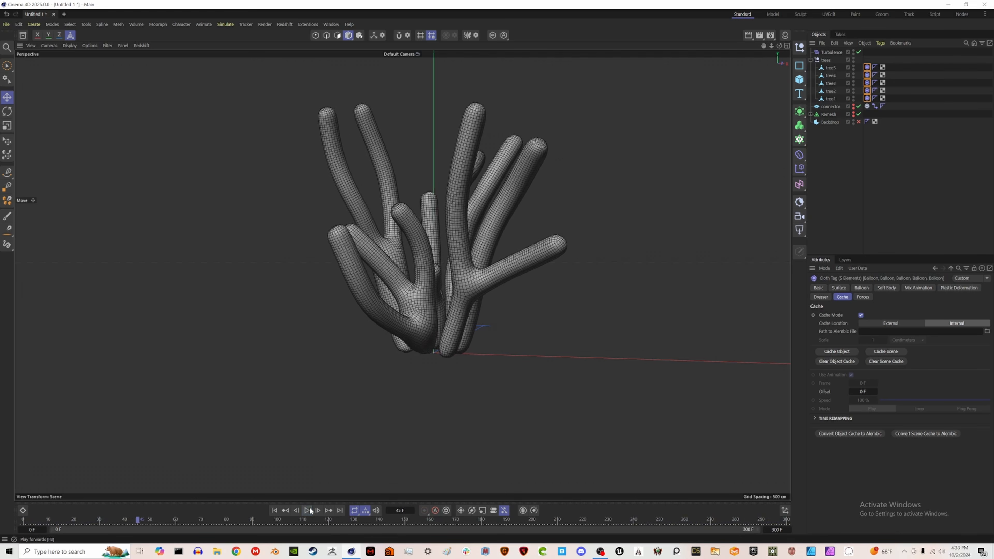
{"action": "left_click", "coordinate": [273, 510]}
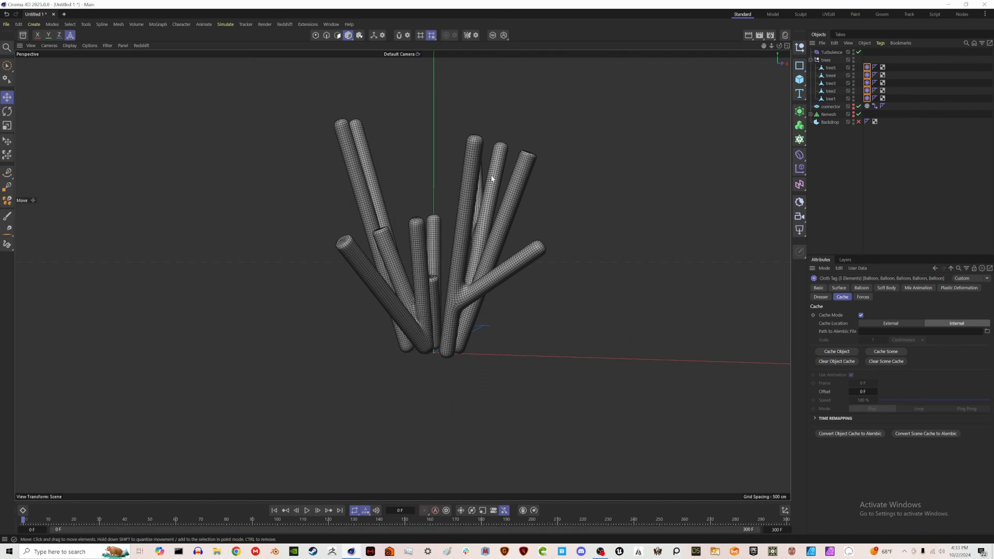
Step: Lasso-select the polygons at both branch tips of tree1 and store them as a polygon selection
{"action": "left_click", "coordinate": [830, 98]}
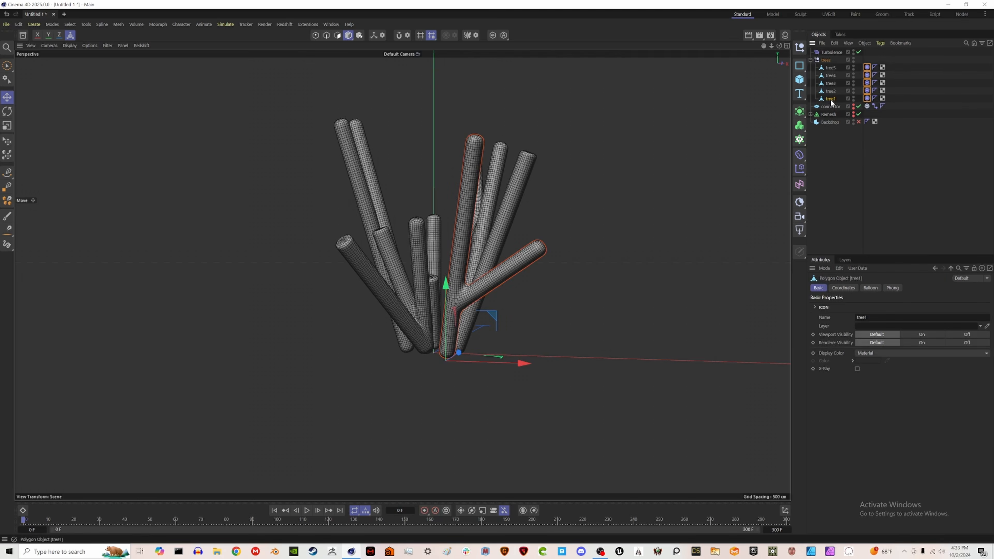
{"action": "left_click", "coordinate": [337, 35]}
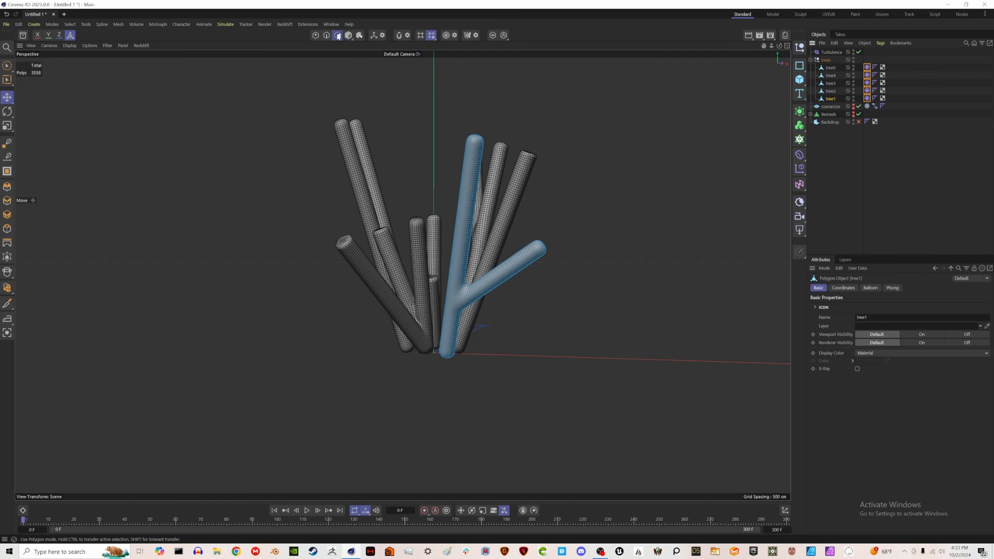
{"action": "left_click", "coordinate": [7, 65]}
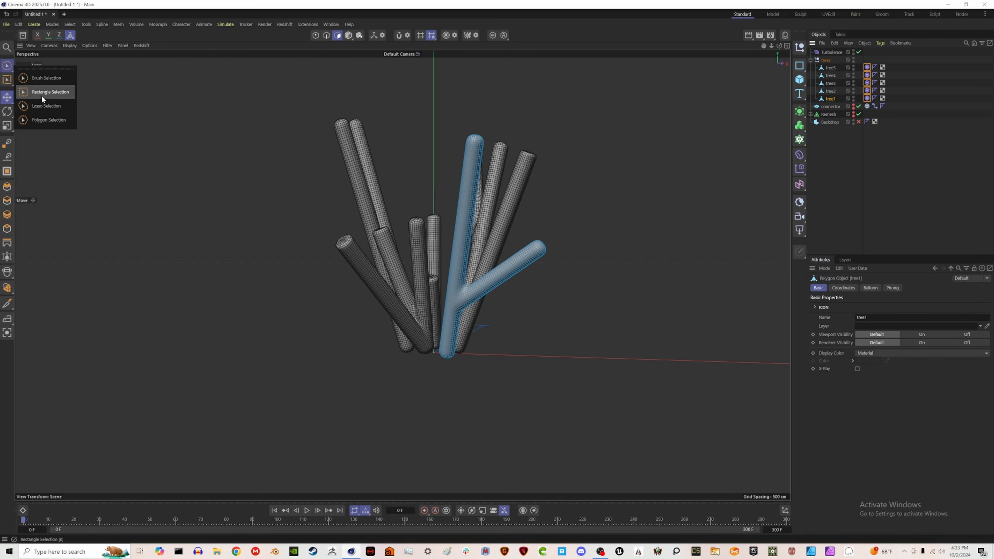
{"action": "left_click", "coordinate": [54, 107]}
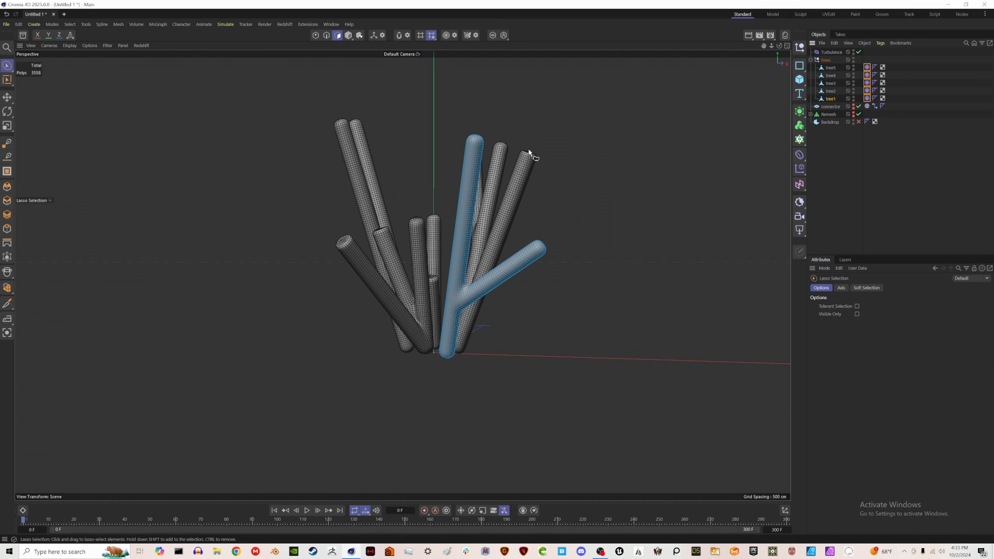
{"action": "left_click_drag", "start_coordinate": [460, 199], "coordinate": [479, 179], "text": "alt"}
{"action": "mouse_move", "coordinate": [498, 122]}
{"action": "left_mouse_down"}
{"action": "mouse_move", "coordinate": [482, 133]}
{"action": "mouse_move", "coordinate": [473, 171]}
{"action": "mouse_move", "coordinate": [508, 181]}
{"action": "mouse_move", "coordinate": [528, 128]}
{"action": "left_mouse_up"}
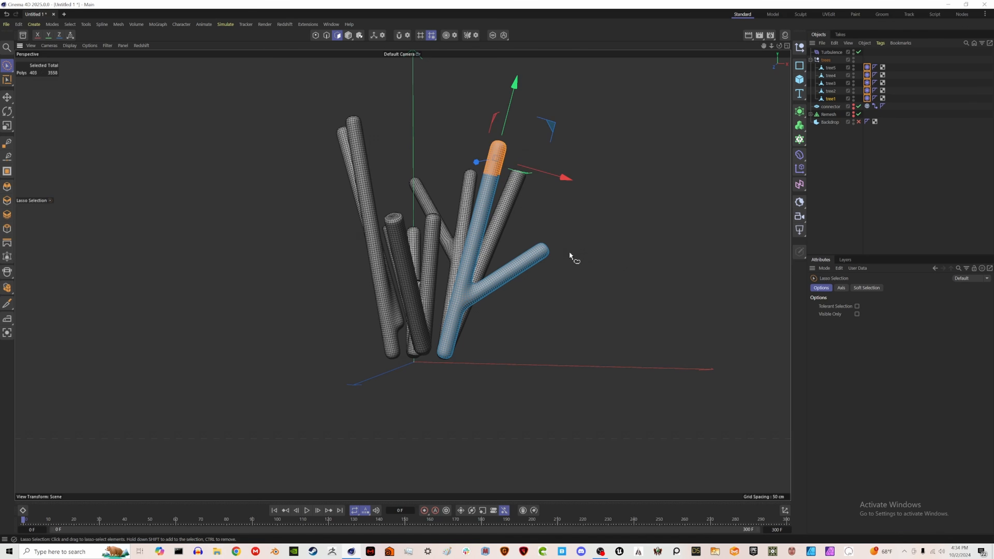
{"action": "mouse_move", "coordinate": [559, 231]}
{"action": "left_mouse_down", "text": "shift"}
{"action": "mouse_move", "coordinate": [507, 246]}
{"action": "mouse_move", "coordinate": [509, 257]}
{"action": "mouse_move", "coordinate": [527, 283]}
{"action": "mouse_move", "coordinate": [566, 242]}
{"action": "left_mouse_up", "text": "shift"}
{"action": "left_click_drag", "start_coordinate": [517, 270], "coordinate": [450, 283], "text": "alt"}
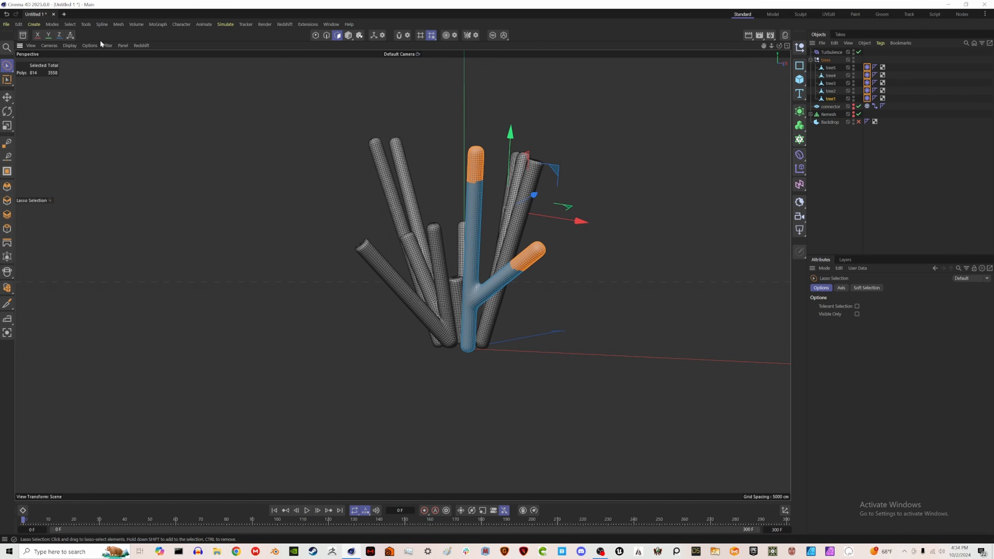
{"action": "left_click", "coordinate": [70, 25]}
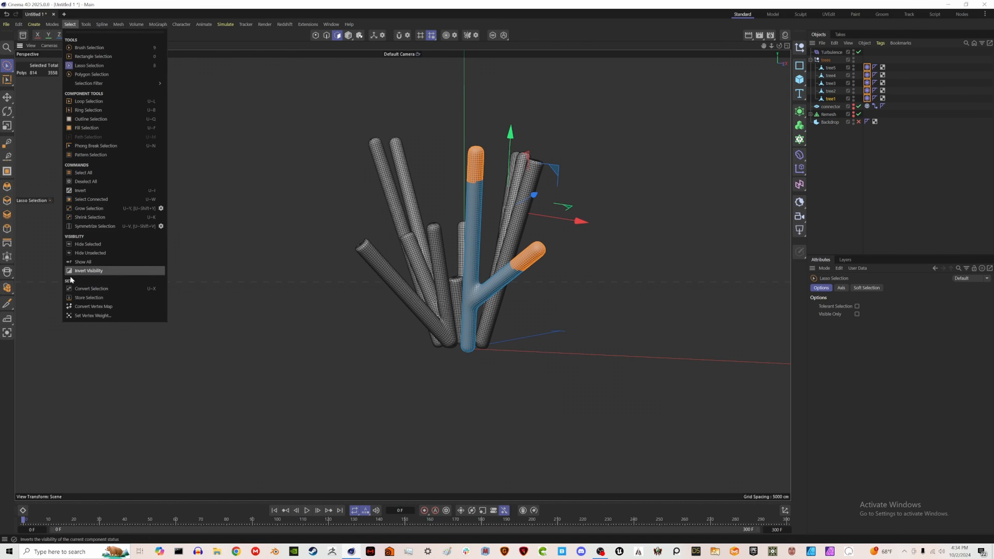
{"action": "left_click", "coordinate": [89, 297]}
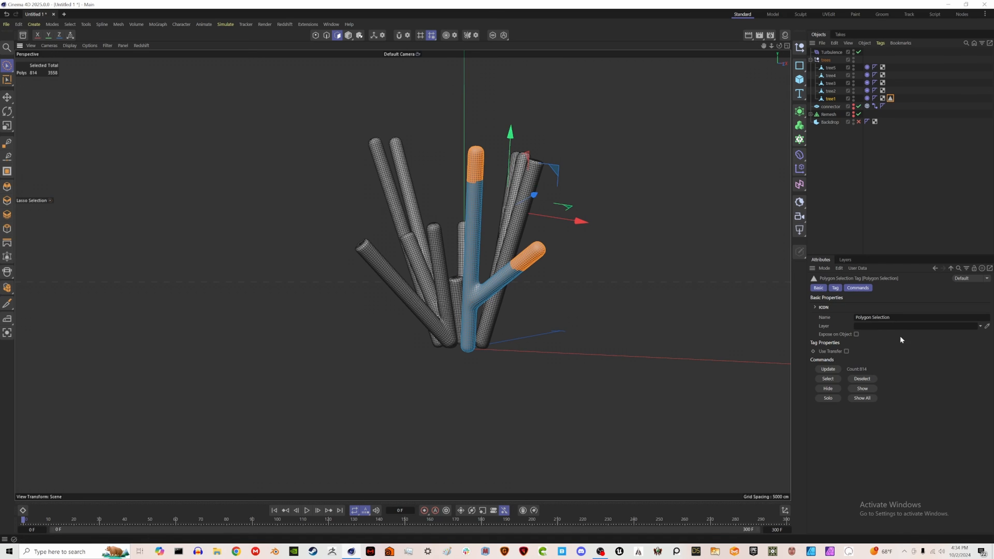
Step: Name tree1's polygon selection tag "tree1 selection"
{"action": "left_click", "coordinate": [856, 317]}
{"action": "type", "text": "tree1"}
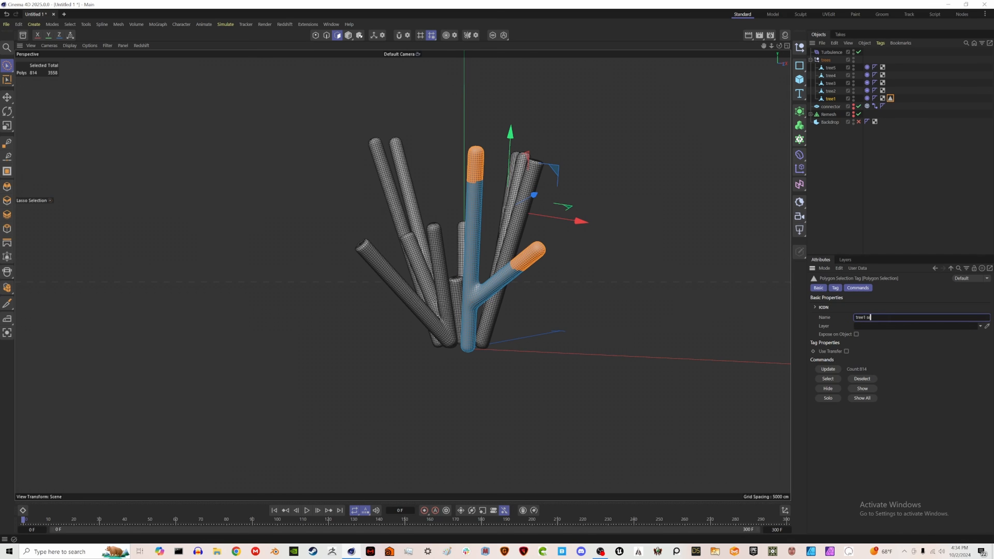
{"action": "key", "text": "Return"}
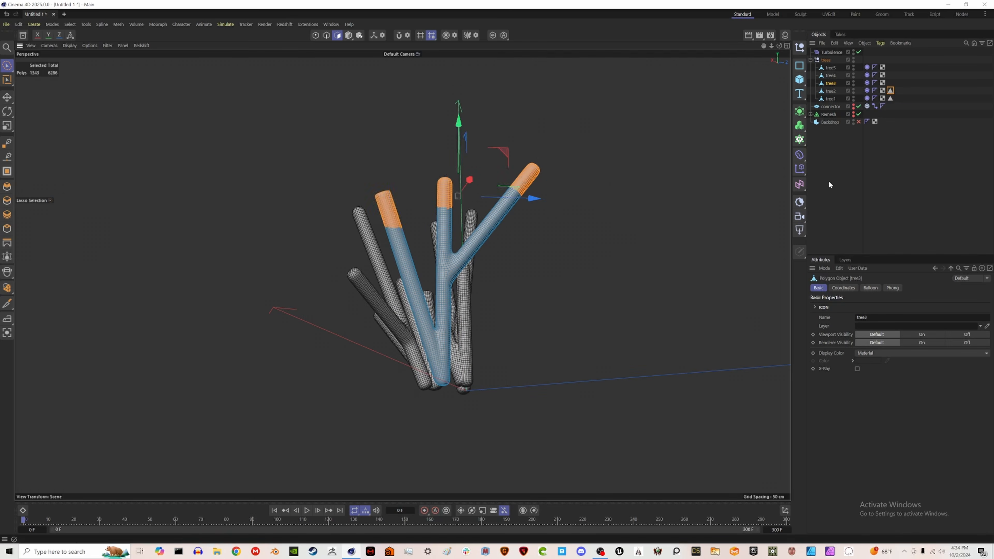
Step: Store the branch-tip polygons of tree3 and tree4 as polygon selections, naming each after its tree
{"action": "double_click", "coordinate": [862, 317]}
{"action": "type", "text": "tree"}
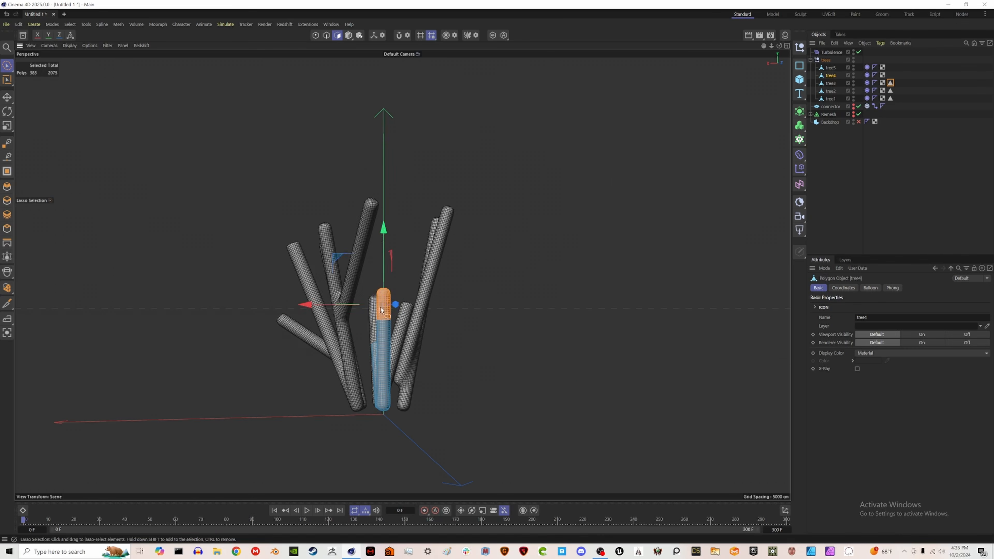
{"action": "left_click", "coordinate": [70, 24]}
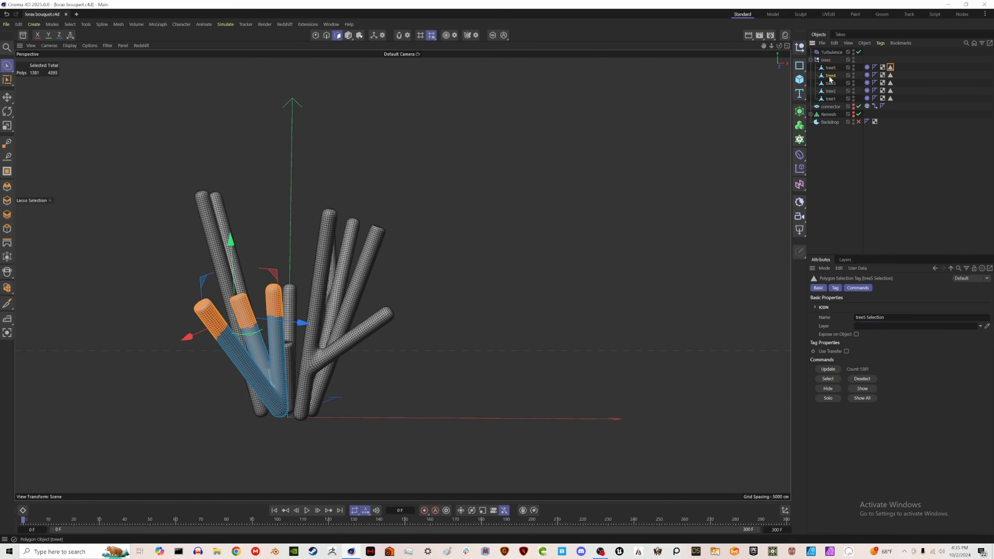
Step: Check the branch-tip polygon selections of tree4, tree3, tree2 and tree1 one after another
{"action": "left_click", "coordinate": [830, 76]}
{"action": "left_click", "coordinate": [830, 83]}
{"action": "left_click", "coordinate": [831, 91]}
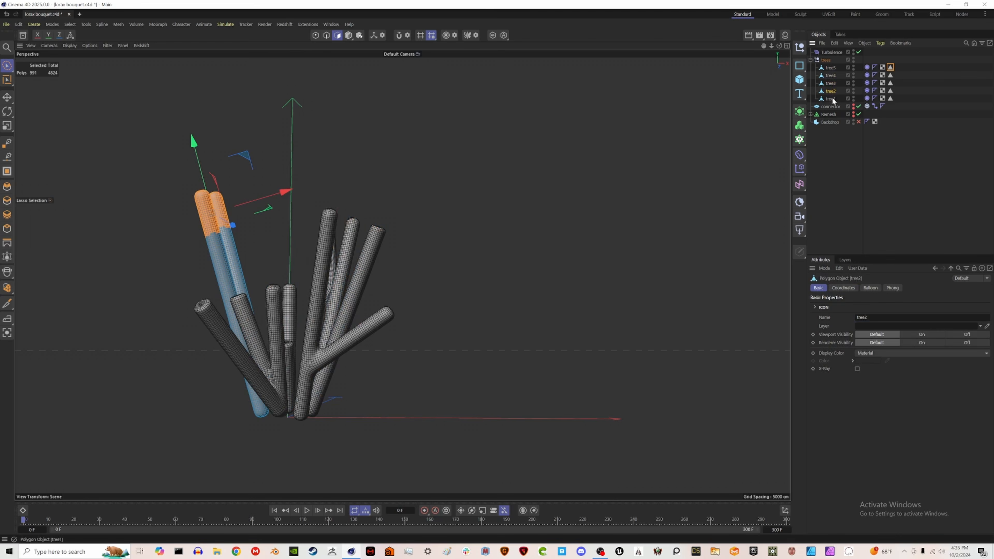
{"action": "left_click", "coordinate": [830, 99]}
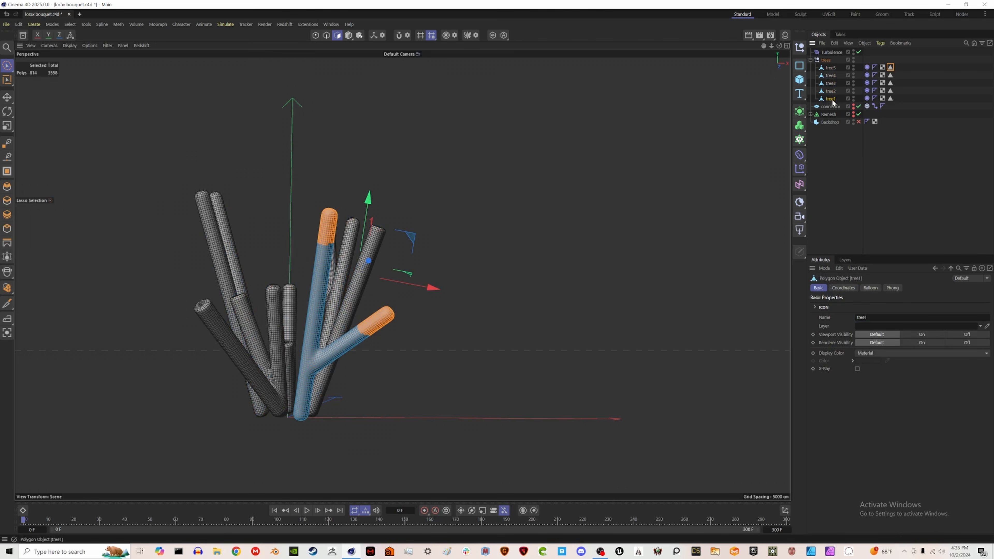
{"action": "left_click", "coordinate": [856, 180]}
Step: Enable the Backdrop and enlarge it to a width of 1672 cm, a height of 573 cm and an extension of 532 cm
{"action": "left_click", "coordinate": [859, 122]}
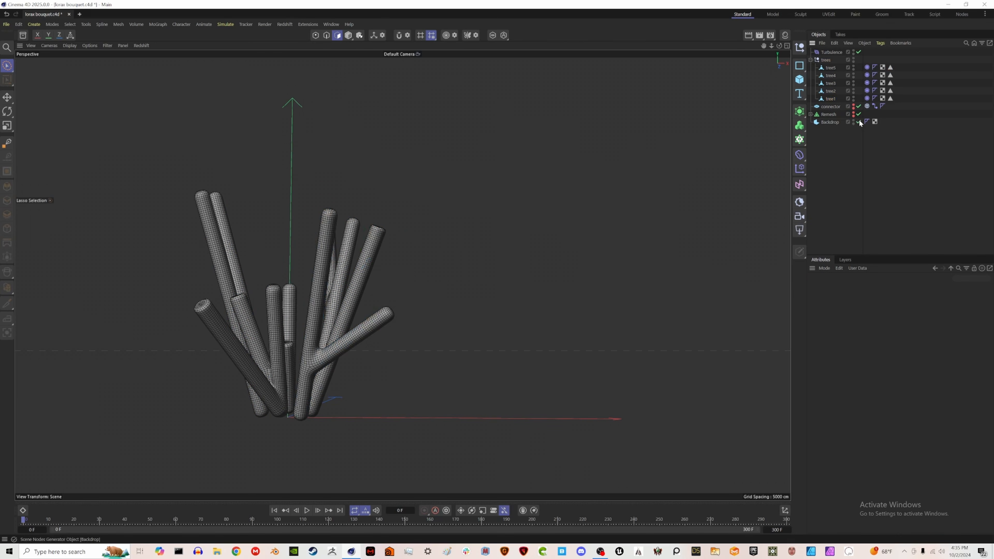
{"action": "left_click_drag", "start_coordinate": [300, 375], "coordinate": [425, 375], "text": "alt"}
{"action": "left_click", "coordinate": [348, 34]}
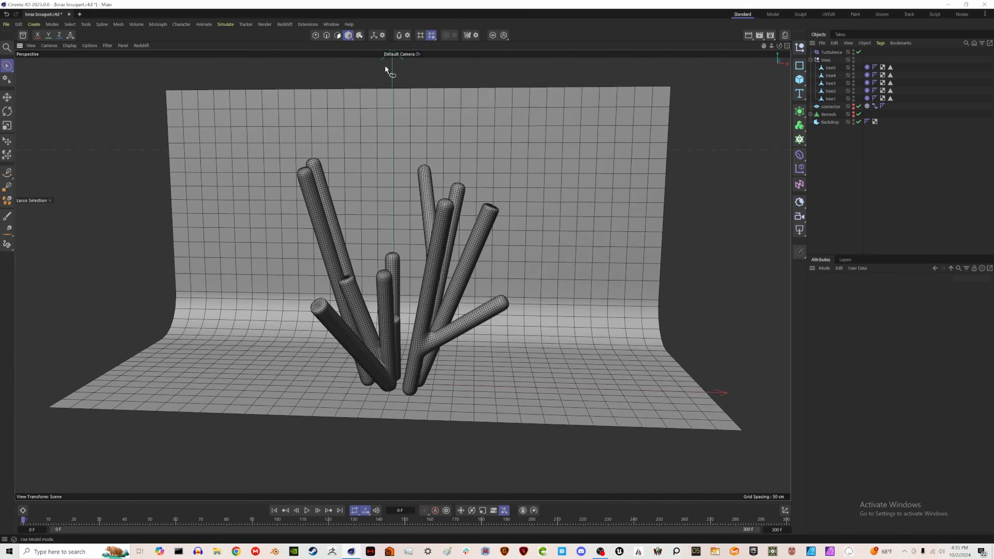
{"action": "left_click", "coordinate": [579, 240]}
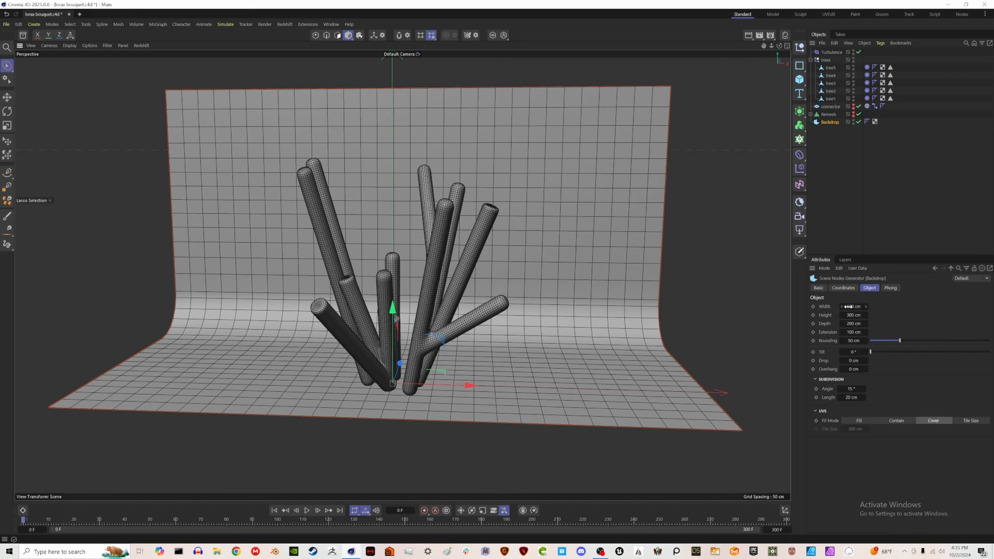
{"action": "left_click_drag", "start_coordinate": [853, 314], "coordinate": [986, 306]}
{"action": "left_click_drag", "start_coordinate": [857, 332], "coordinate": [939, 332]}
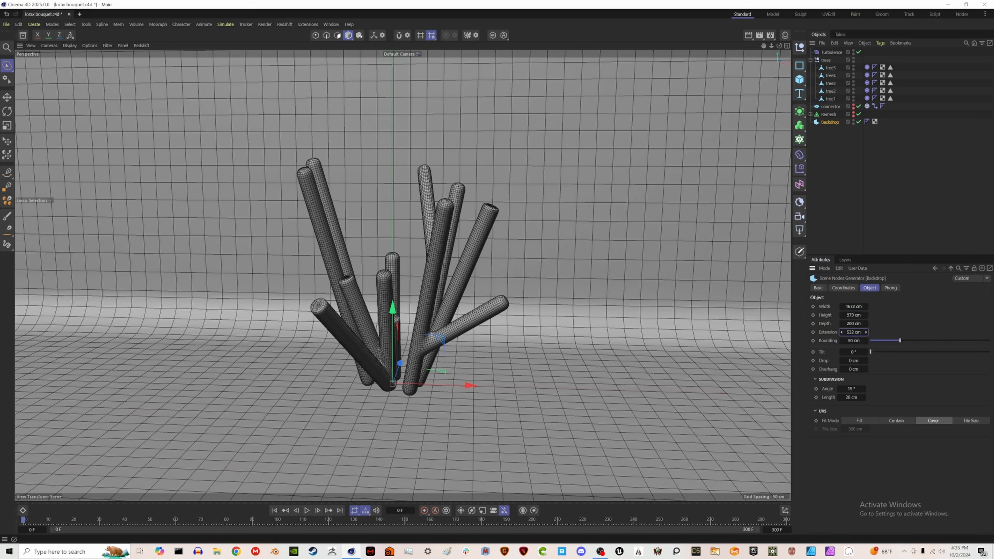
Step: Add a Hair object to the selected branch-tip polygons of tree1
{"action": "left_click", "coordinate": [830, 98]}
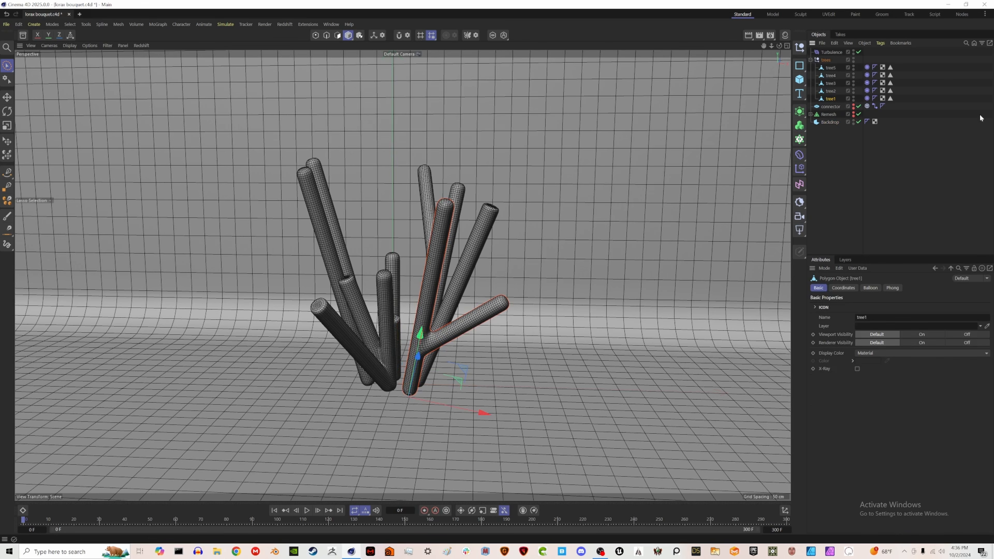
{"action": "left_click", "coordinate": [337, 35]}
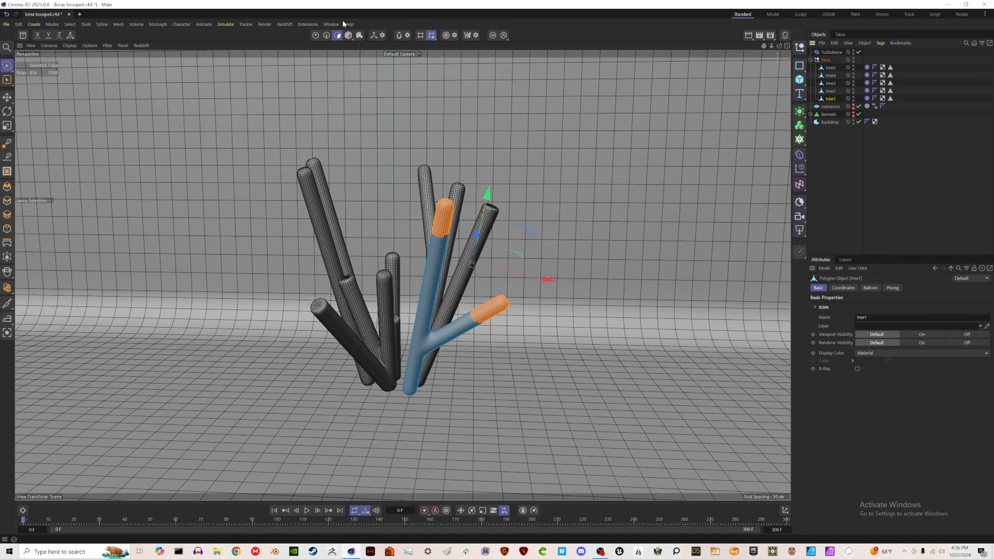
{"action": "left_click", "coordinate": [223, 24]}
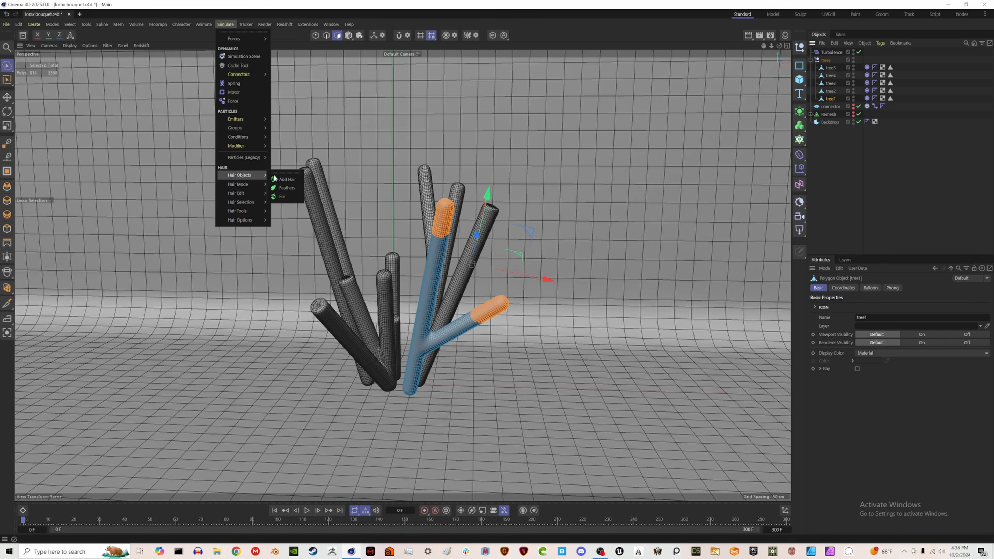
{"action": "left_click", "coordinate": [287, 179]}
{"action": "key", "text": "o"}
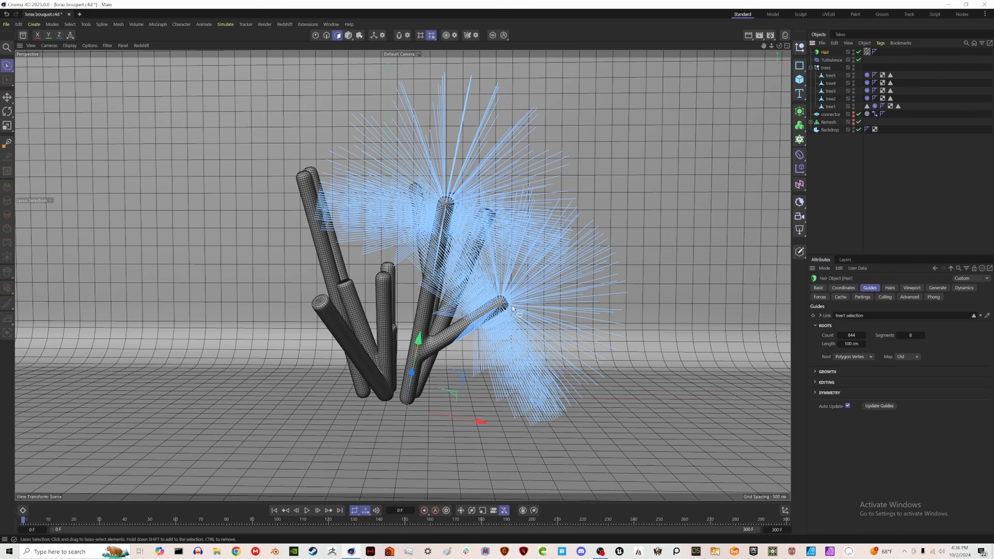
Step: Shorten the hair guides on tree1 to a length of 45 cm and set their segments to 15
{"action": "left_click", "coordinate": [825, 374]}
{"action": "left_click", "coordinate": [825, 374]}
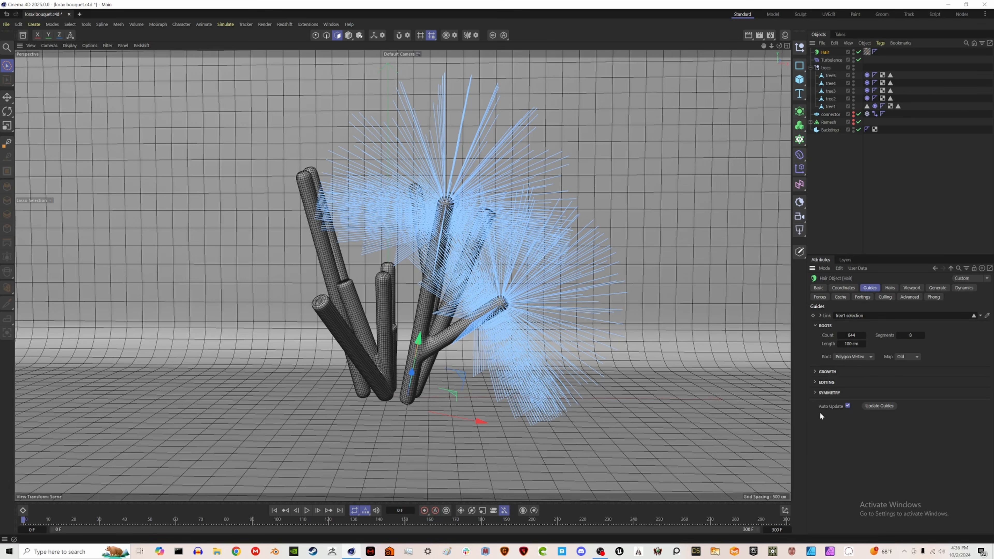
{"action": "left_click", "coordinate": [827, 383]}
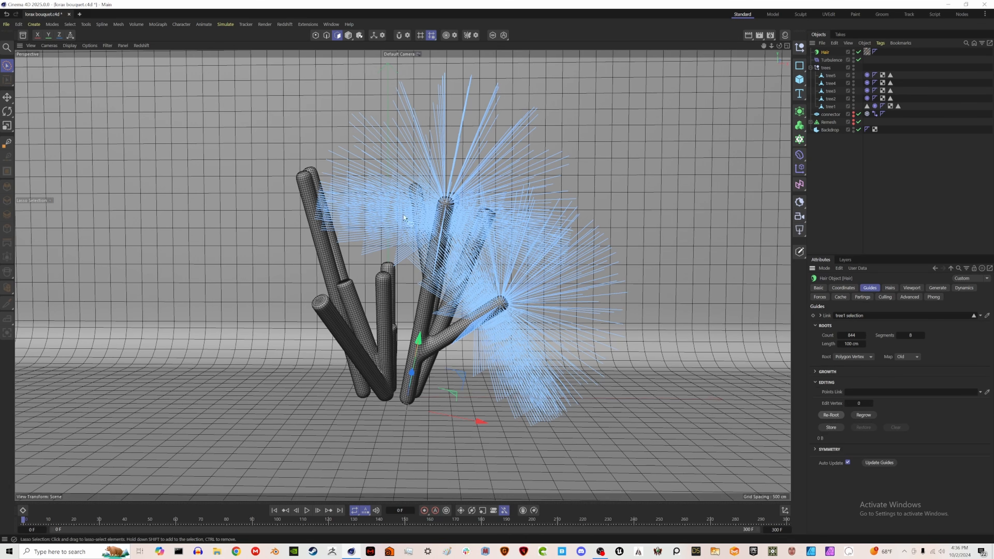
{"action": "left_click_drag", "start_coordinate": [847, 347], "coordinate": [821, 347]}
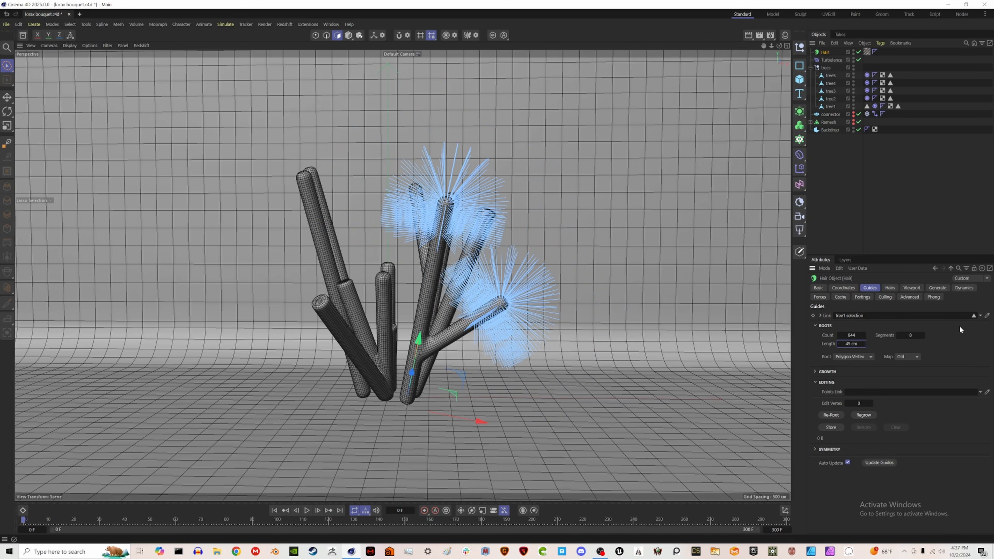
{"action": "left_click", "coordinate": [909, 336]}
{"action": "left_click_drag", "start_coordinate": [427, 209], "coordinate": [421, 221], "text": "alt"}
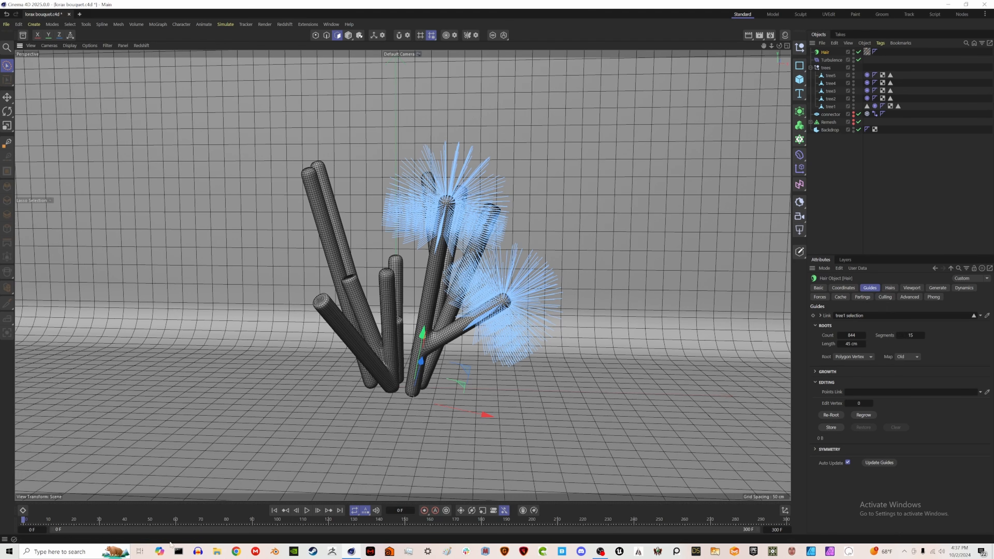
Step: Set the gravity force of the Hair object to 0
{"action": "left_click", "coordinate": [822, 297]}
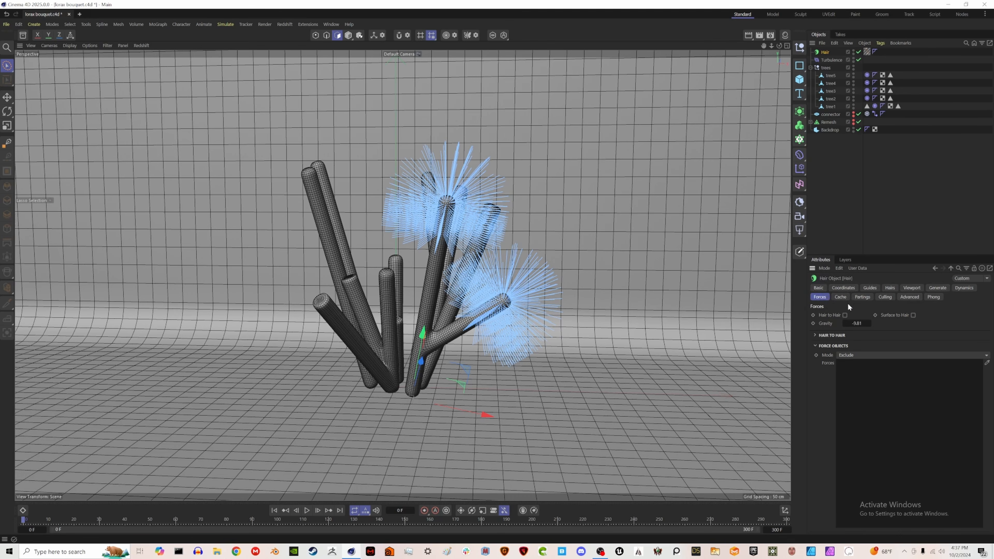
{"action": "left_click", "coordinate": [862, 325]}
{"action": "type", "text": "0"}
{"action": "key", "text": "Return"}
Step: Play the animation to check the hair's motion, return to the first frame, and review the Hair object's guide settings
{"action": "left_click", "coordinate": [843, 221]}
{"action": "left_click", "coordinate": [307, 511]}
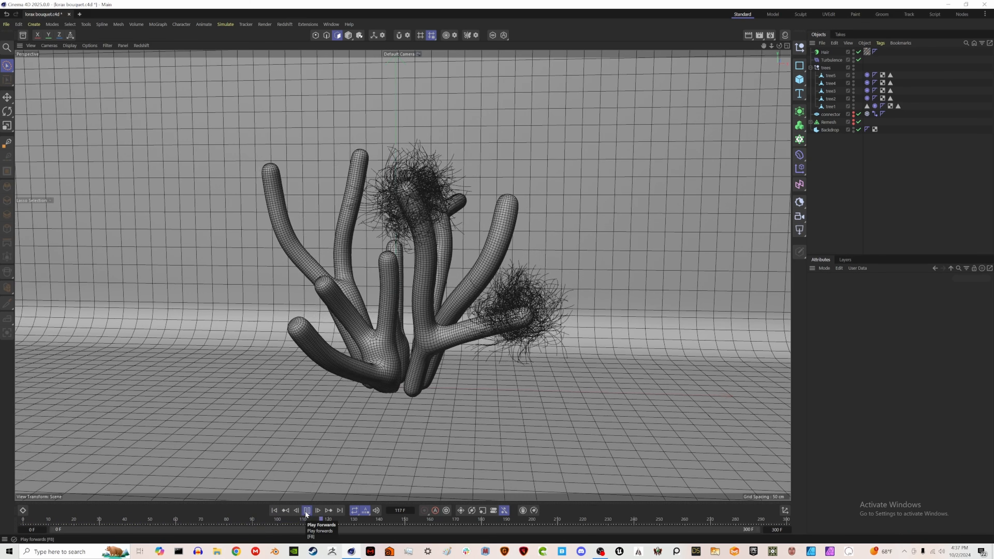
{"action": "left_click", "coordinate": [275, 510]}
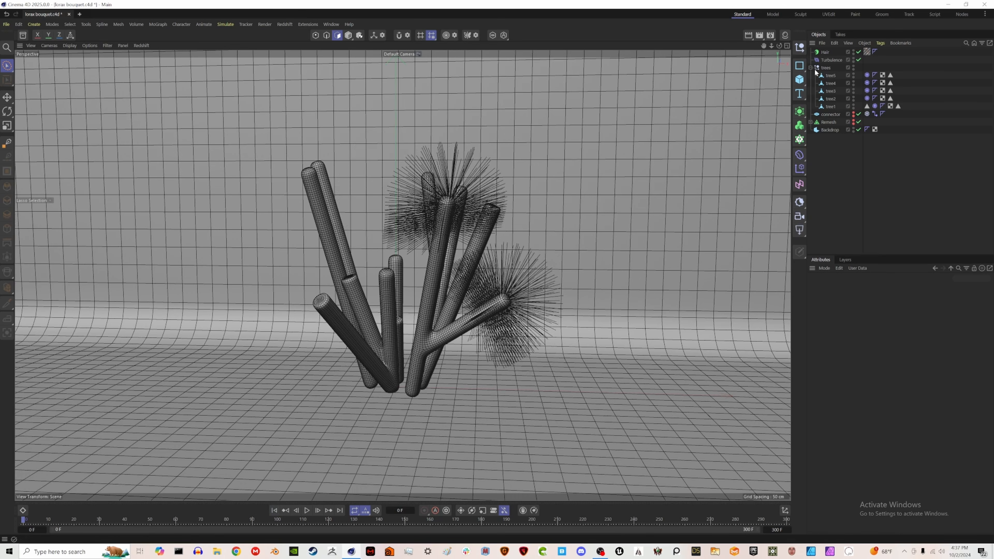
{"action": "left_click", "coordinate": [824, 52]}
{"action": "left_click", "coordinate": [875, 287]}
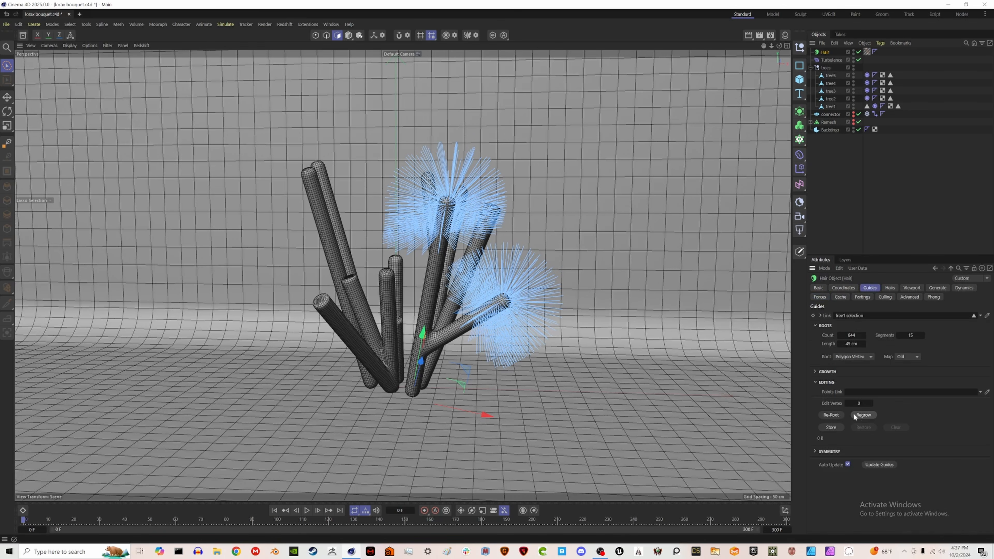
{"action": "left_click", "coordinate": [856, 203]}
Step: Open the Redshift RenderView and dock it beside the viewport
{"action": "left_click", "coordinate": [283, 25]}
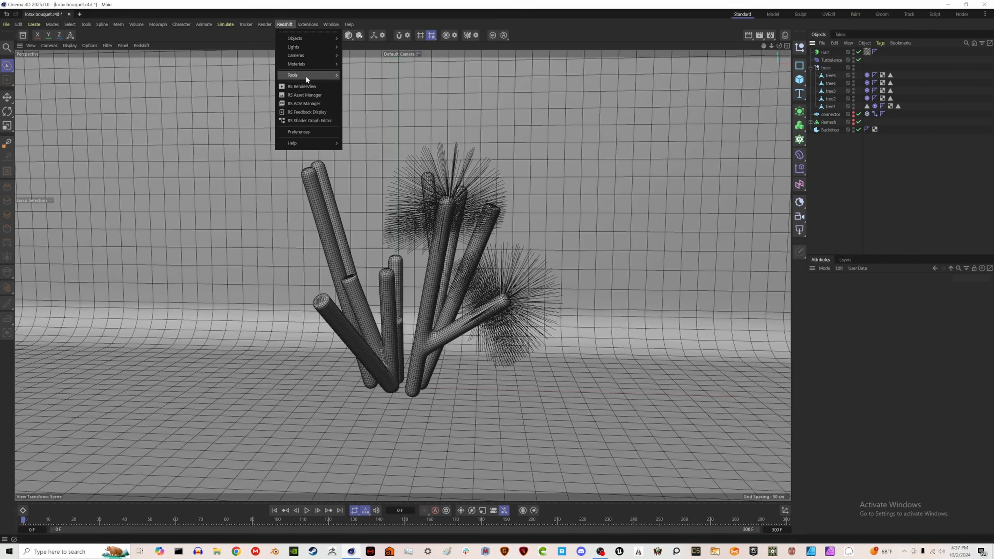
{"action": "left_click", "coordinate": [302, 86]}
{"action": "left_click_drag", "start_coordinate": [315, 88], "coordinate": [770, 192]}
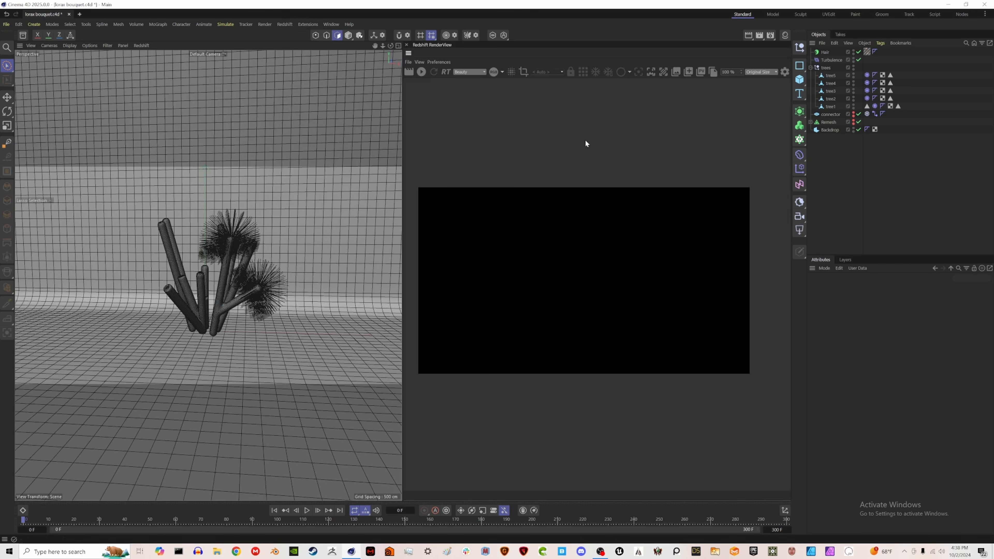
Step: Start an interactive Redshift render of the scene and enlarge the image to examine the trees and hair
{"action": "left_click", "coordinate": [411, 72]}
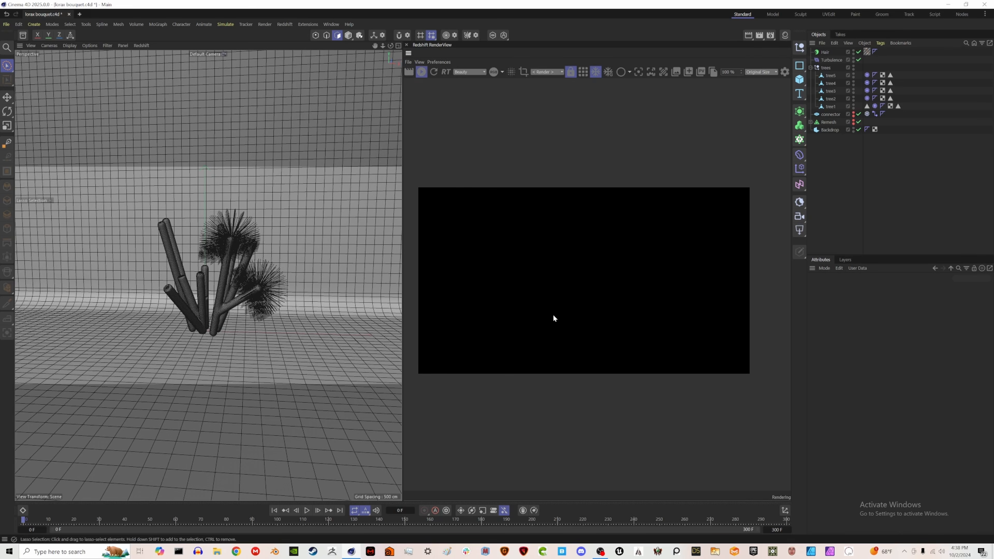
{"action": "scroll", "coordinate": [480, 289], "scroll_direction": "up", "scroll_amount": 1}
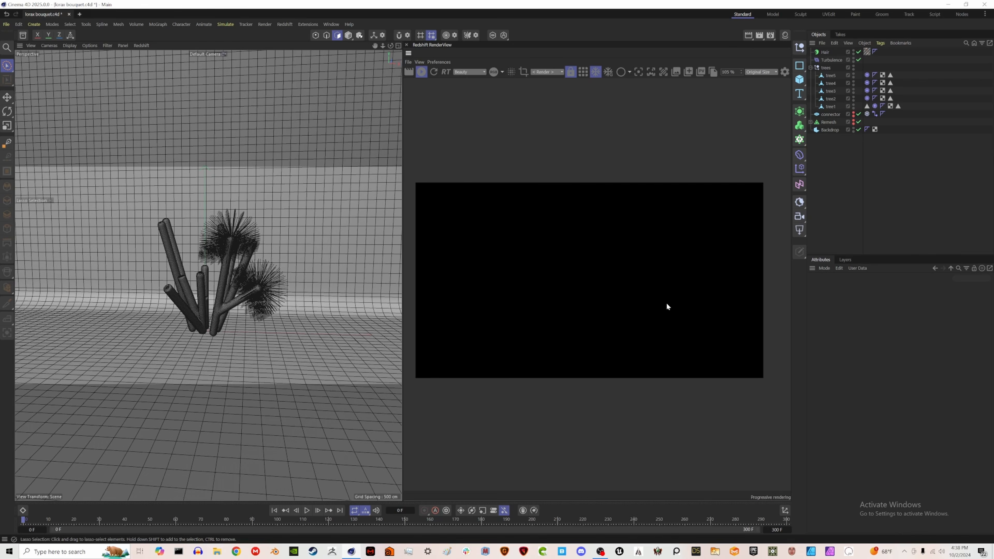
{"action": "scroll", "coordinate": [617, 258], "scroll_direction": "up", "scroll_amount": 3}
{"action": "scroll", "coordinate": [617, 255], "scroll_direction": "up", "scroll_amount": 5}
{"action": "scroll", "coordinate": [618, 256], "scroll_direction": "down", "scroll_amount": 8}
{"action": "scroll", "coordinate": [618, 256], "scroll_direction": "up", "scroll_amount": 2}
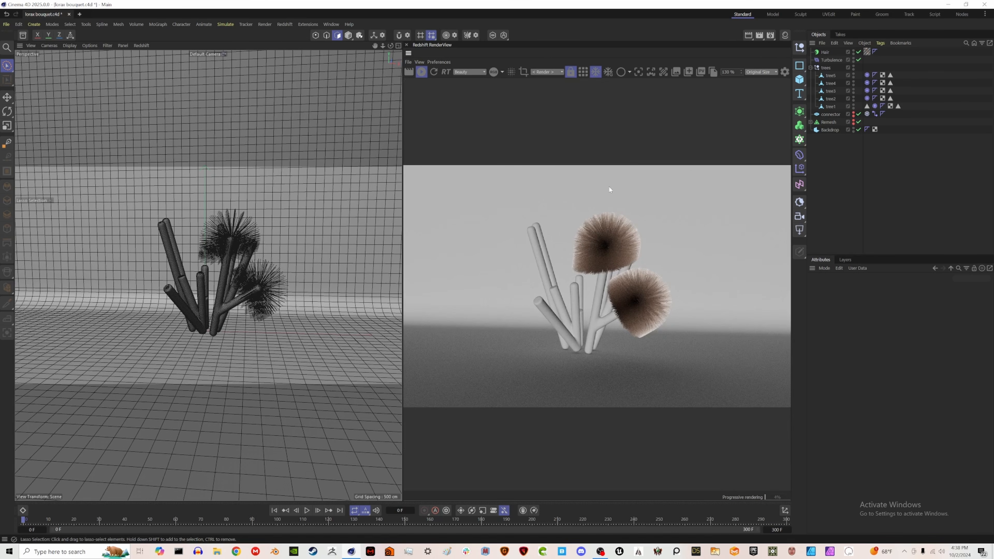
Step: Add a Redshift dome light and load the library HDRI hdr-light-studio_07.exr as its texture
{"action": "left_click", "coordinate": [801, 232]}
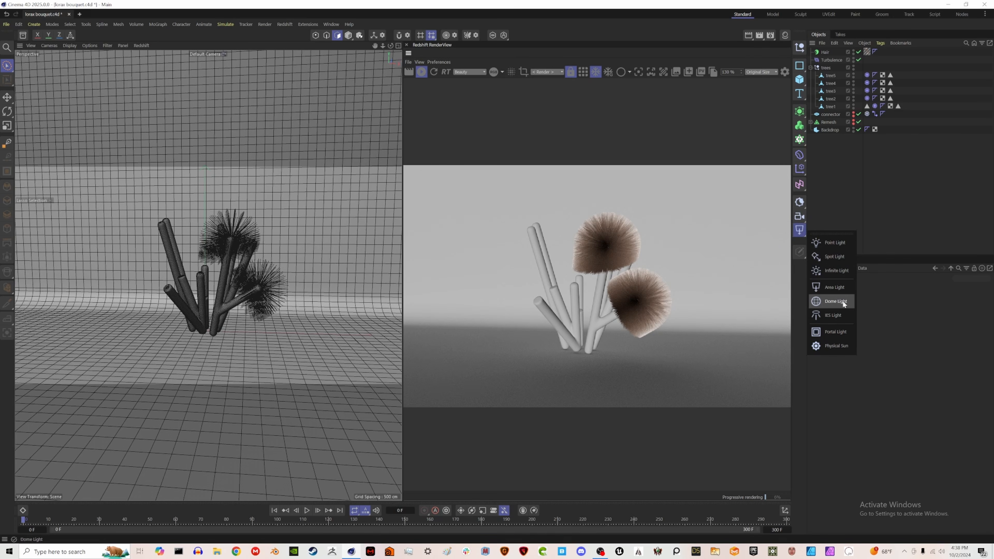
{"action": "left_click", "coordinate": [832, 301]}
{"action": "left_click", "coordinate": [6, 46]}
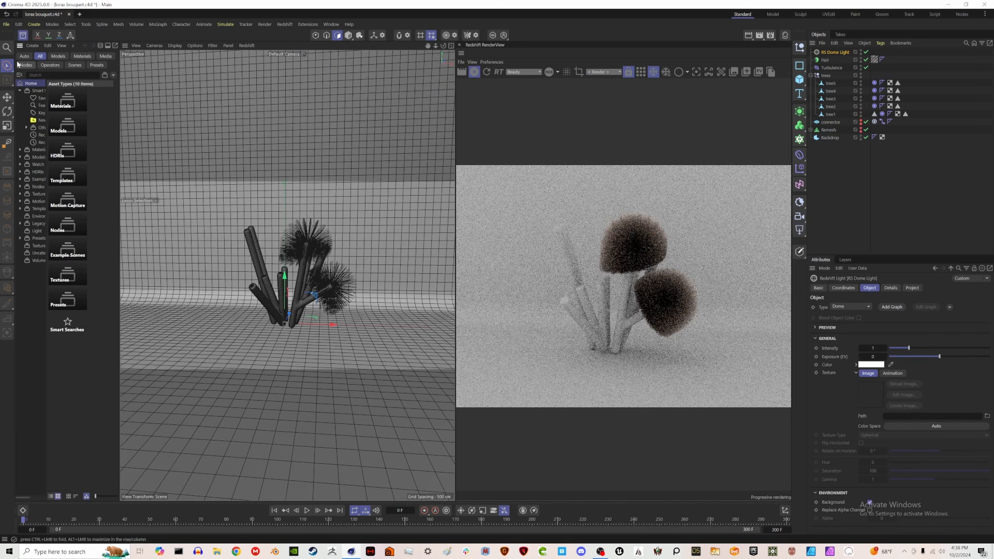
{"action": "left_click", "coordinate": [35, 172]}
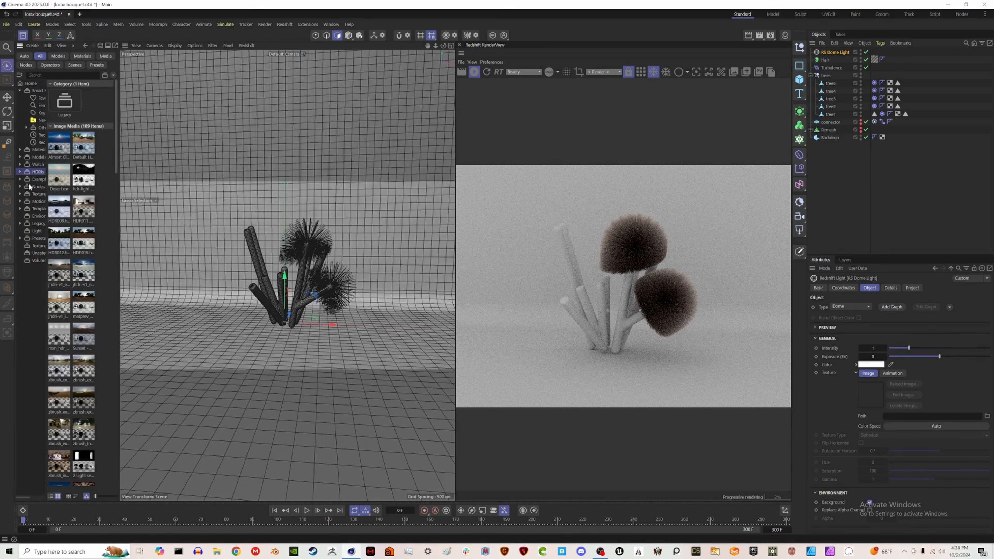
{"action": "scroll", "coordinate": [101, 222], "scroll_direction": "down", "scroll_amount": 1}
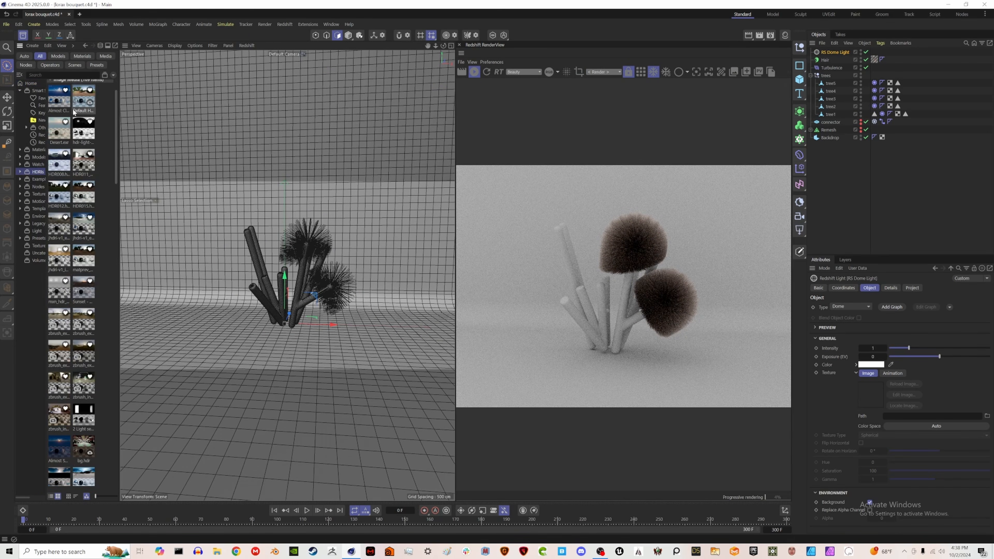
{"action": "left_click_drag", "start_coordinate": [80, 134], "coordinate": [962, 378]}
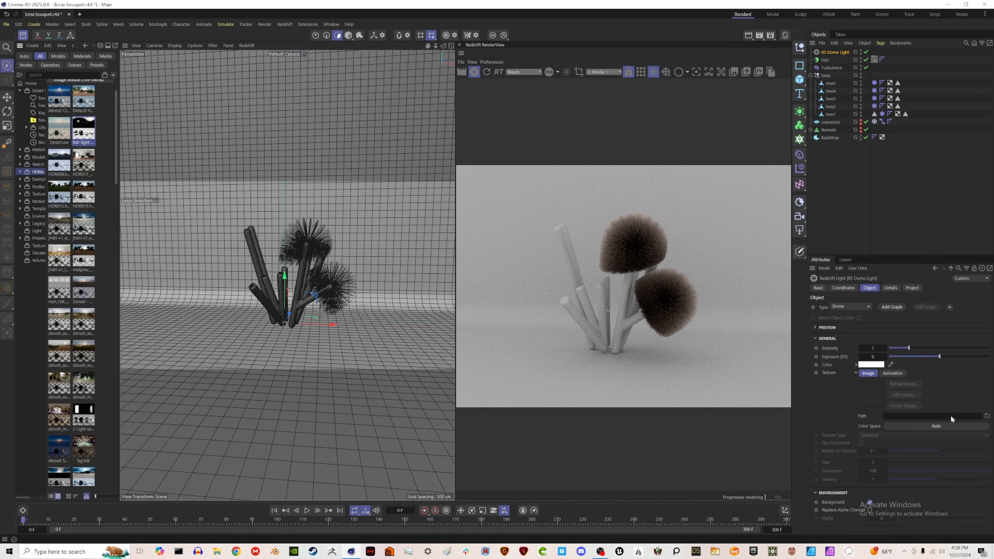
{"action": "left_click_drag", "start_coordinate": [950, 418], "coordinate": [950, 418]}
{"action": "left_click", "coordinate": [22, 35]}
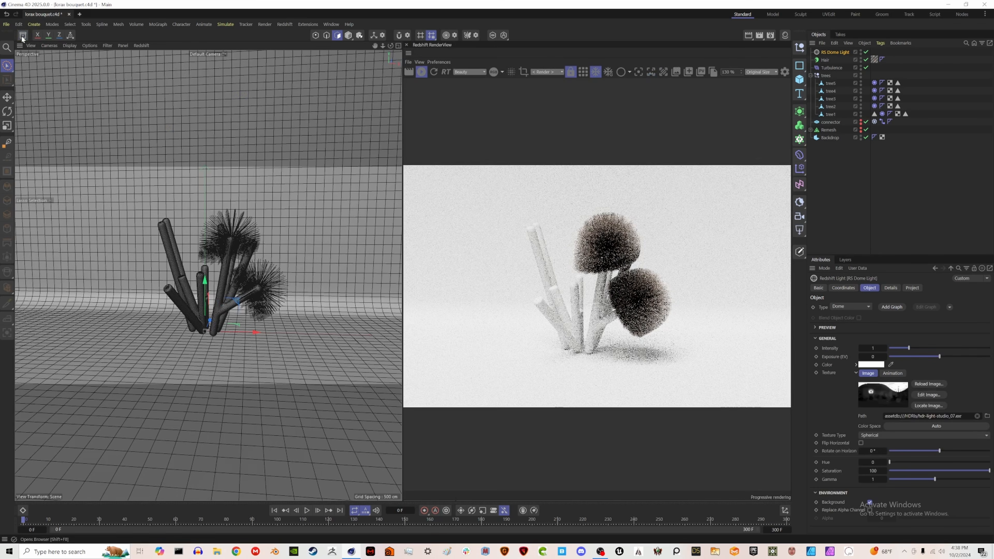
Step: Set the dome light's intensity to 0.8
{"action": "left_click", "coordinate": [873, 348]}
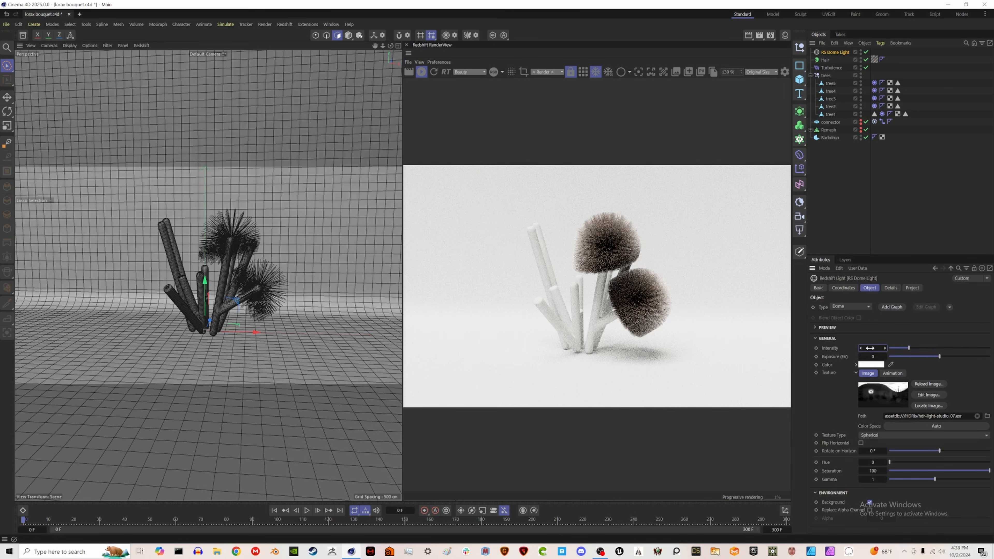
{"action": "type", "text": ".8"}
{"action": "key", "text": "Return"}
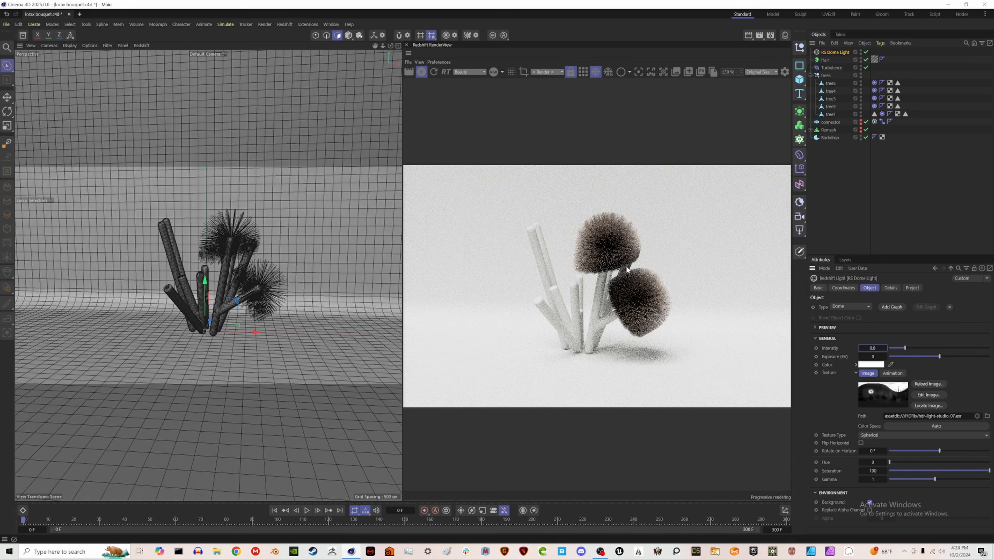
Step: Set the hair material's root and tip thickness both to 0.1 cm
{"action": "scroll", "coordinate": [627, 268], "scroll_direction": "up", "scroll_amount": 3}
{"action": "scroll", "coordinate": [204, 246], "scroll_direction": "up", "scroll_amount": 5}
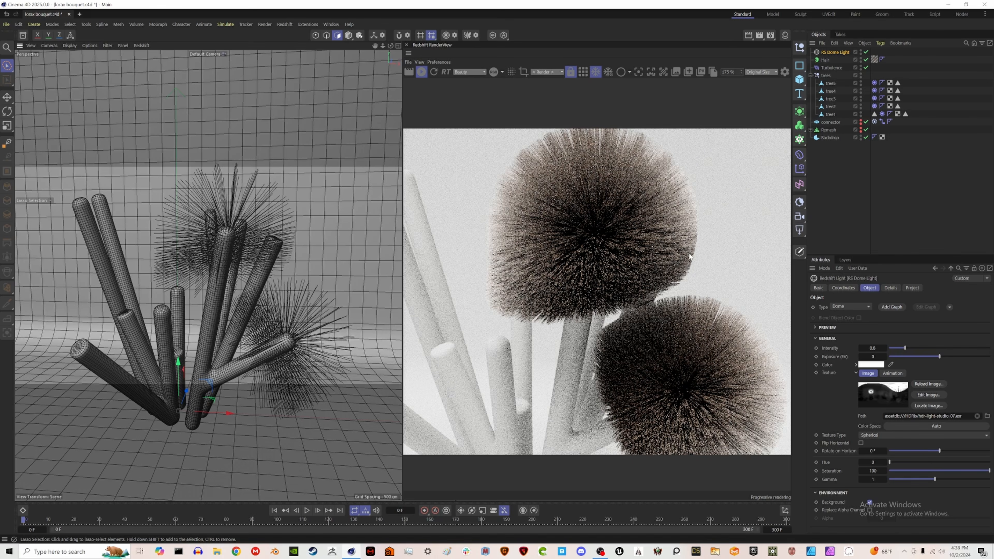
{"action": "scroll", "coordinate": [635, 198], "scroll_direction": "down", "scroll_amount": 3}
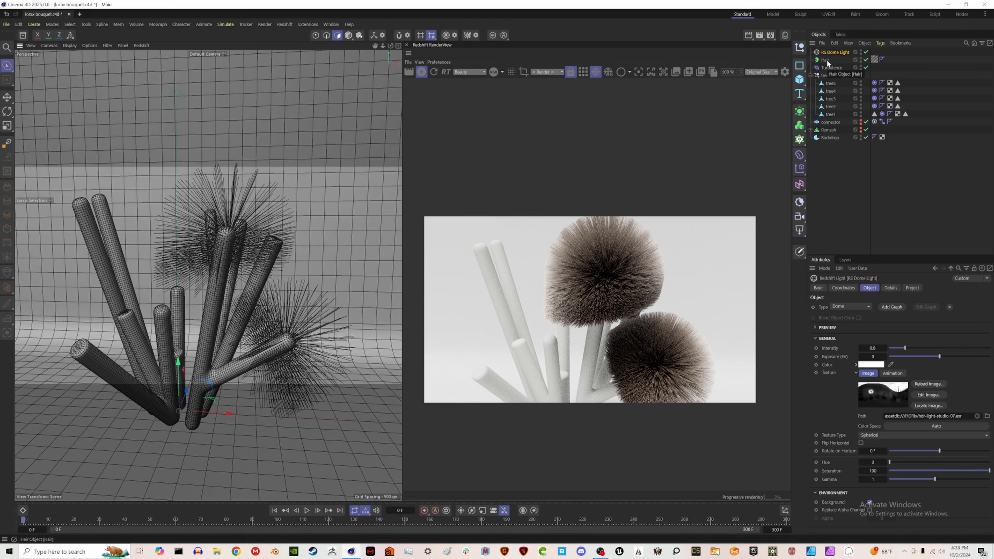
{"action": "left_click", "coordinate": [874, 59]}
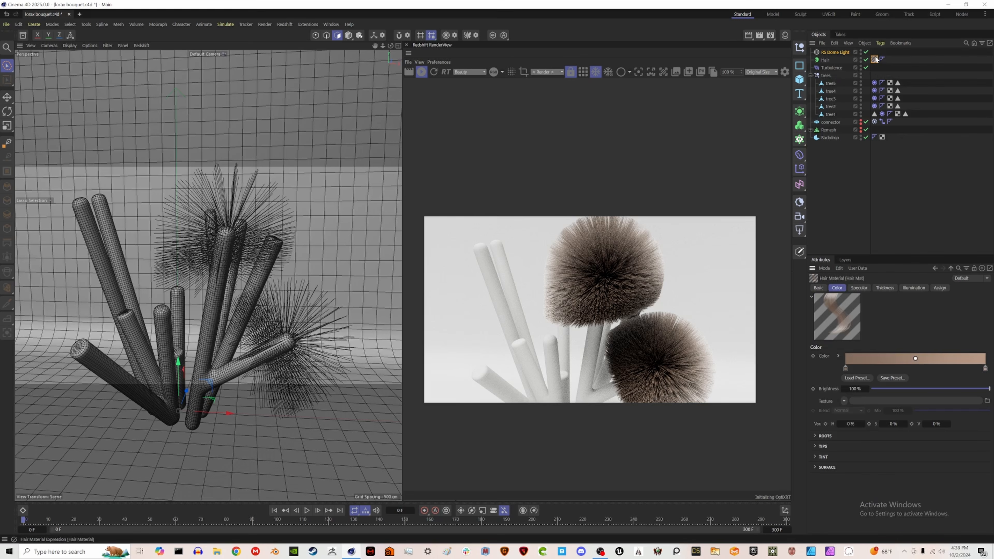
{"action": "left_click", "coordinate": [886, 288]}
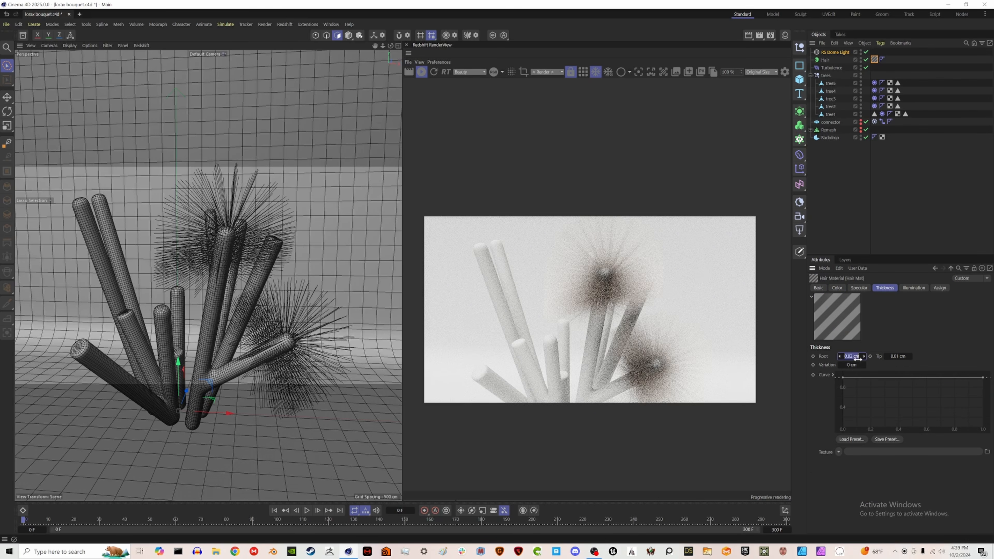
{"action": "type", "text": ".1"}
{"action": "left_click", "coordinate": [898, 356]}
{"action": "type", "text": ".1"}
{"action": "key", "text": "Return"}
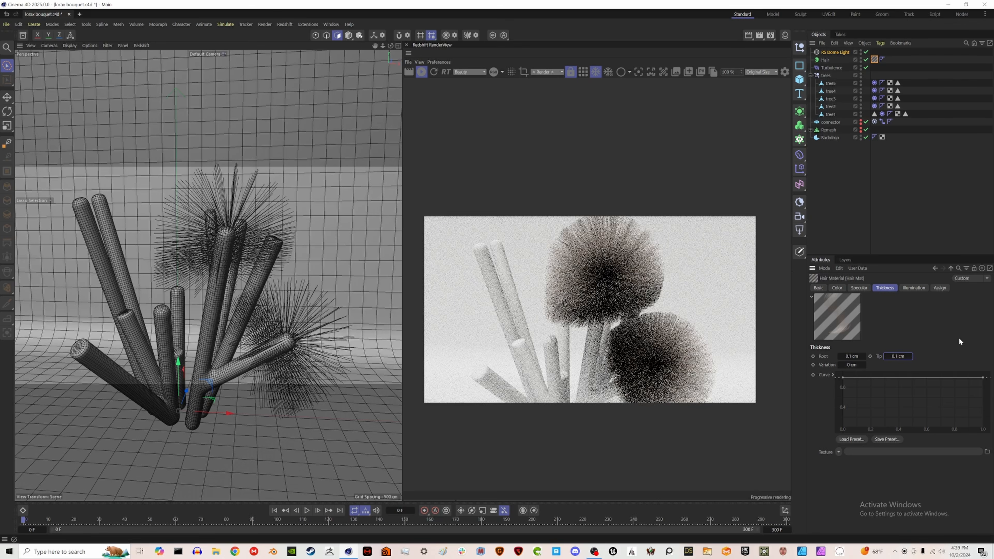
Step: Enable the Kink, Clump, Length and Frizz channels on the hair material
{"action": "left_click", "coordinate": [818, 288]}
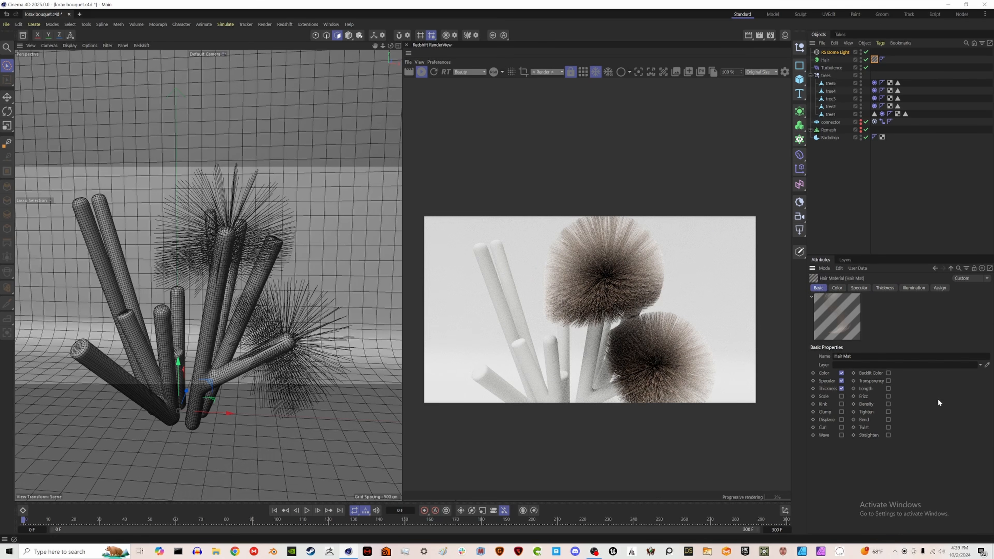
{"action": "left_click", "coordinate": [842, 403]}
{"action": "left_click", "coordinate": [841, 411]}
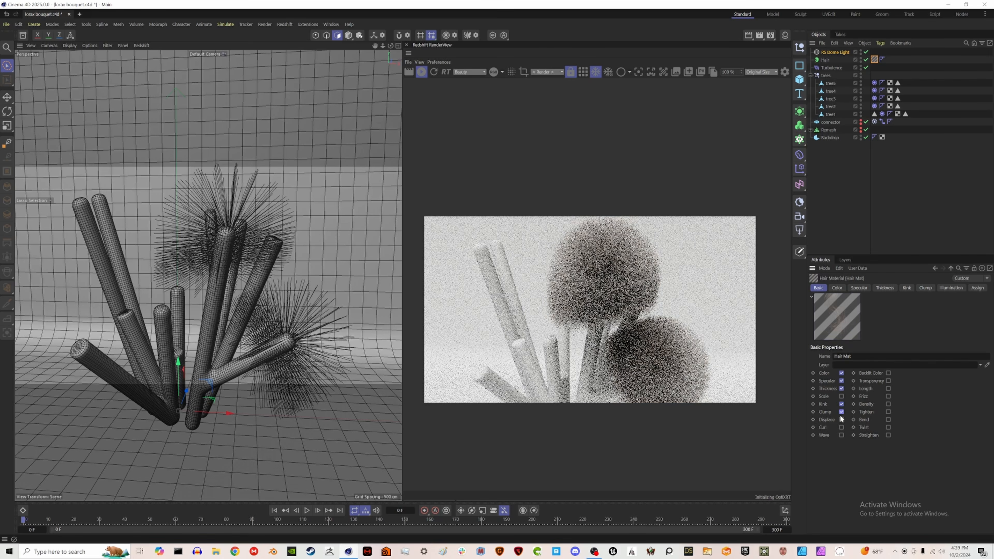
{"action": "left_click", "coordinate": [887, 388]}
{"action": "left_click", "coordinate": [887, 406]}
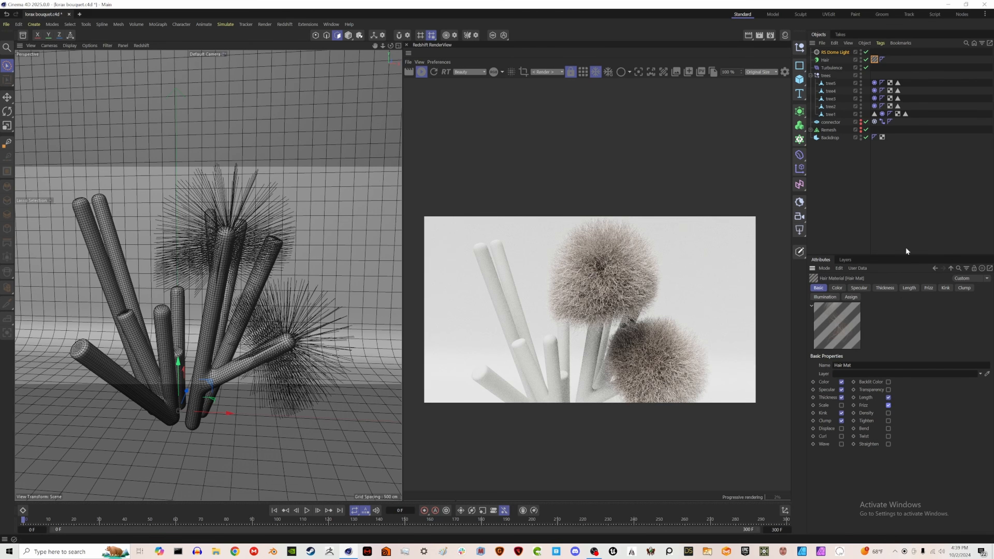
Step: Set the hair material's Frizz to 5% and its Kink to 15%
{"action": "left_click", "coordinate": [927, 289]}
{"action": "left_click", "coordinate": [853, 365]}
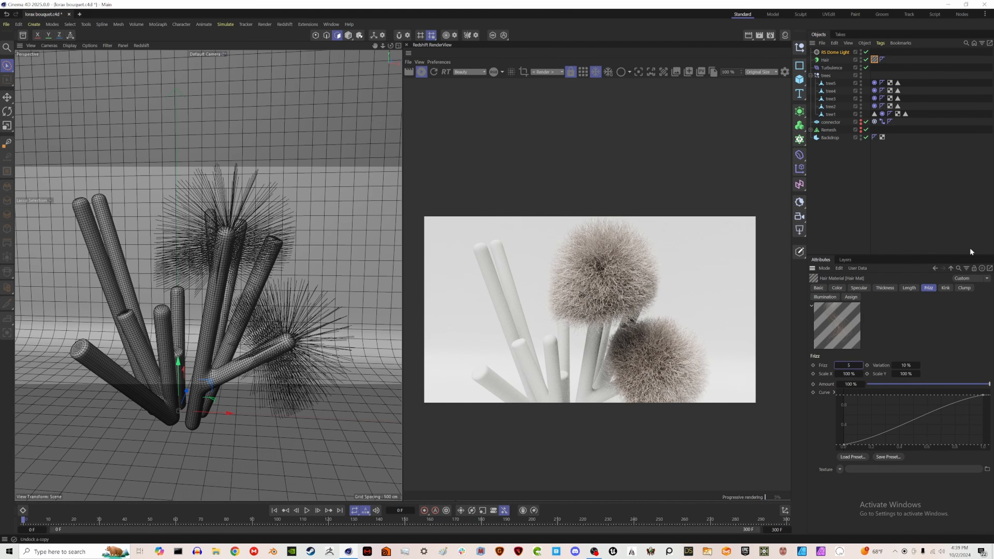
{"action": "left_click", "coordinate": [944, 289]}
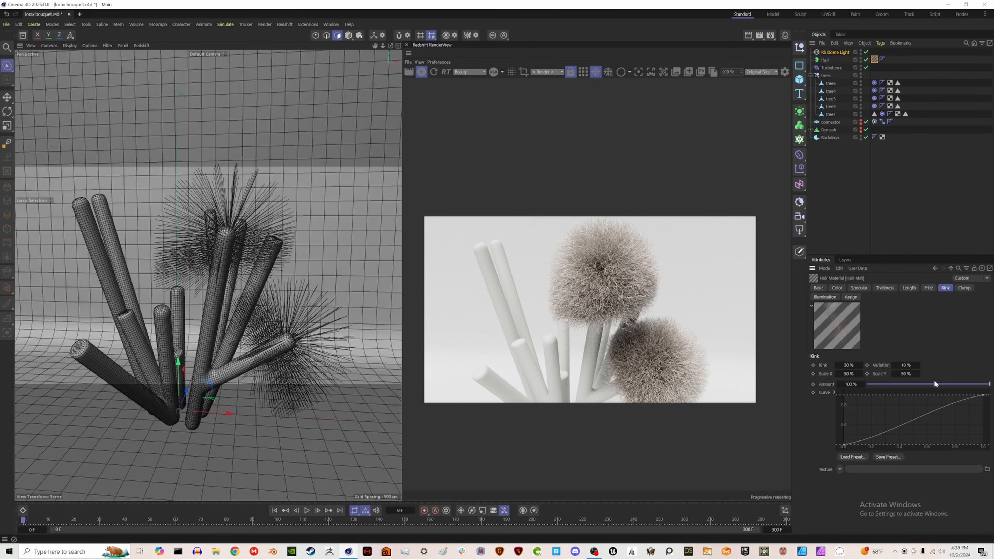
{"action": "left_click", "coordinate": [848, 365]}
{"action": "type", "text": "15"}
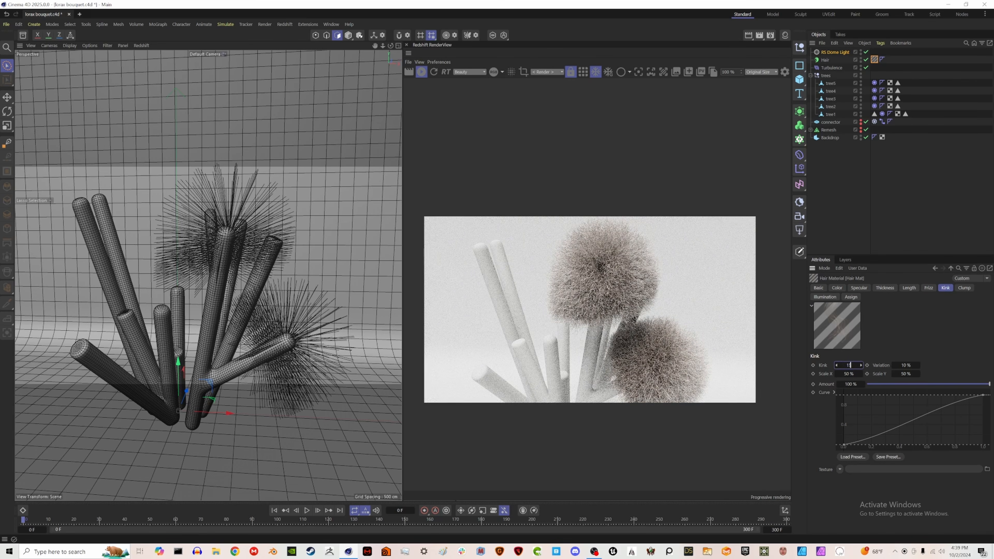
{"action": "key", "text": "Return"}
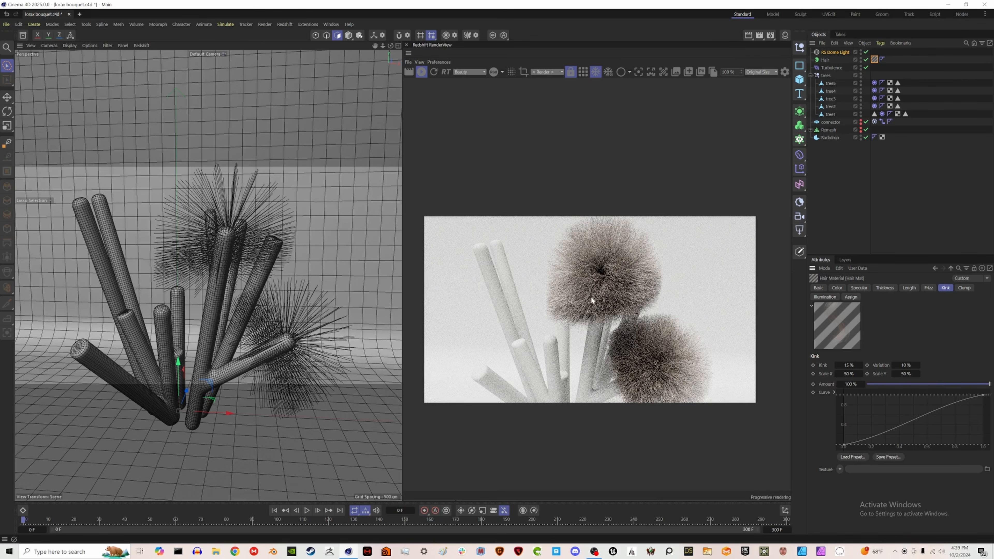
Step: Set the hair clumping to a 1 cm radius with 100 cm radius variation and a Clump value of 30%
{"action": "left_click", "coordinate": [964, 288]}
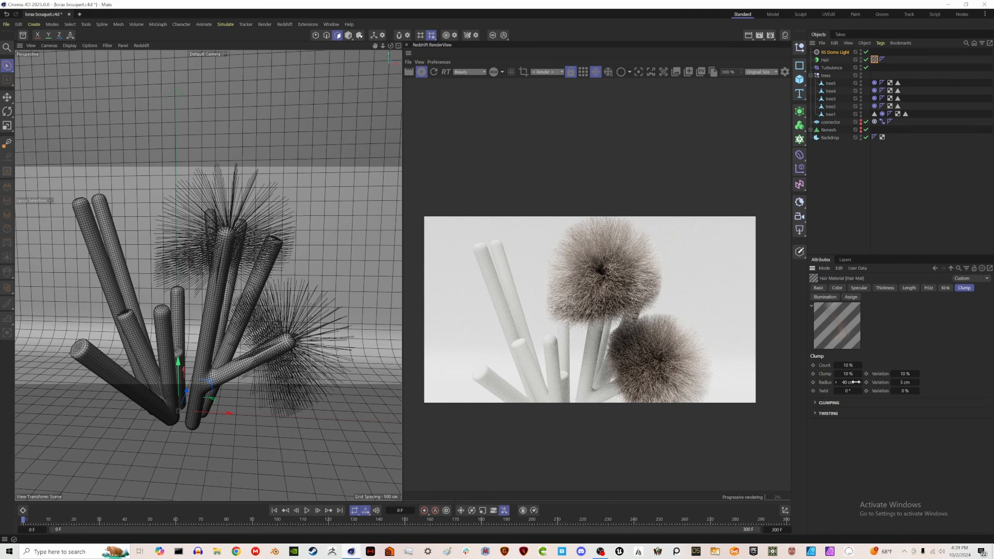
{"action": "left_click", "coordinate": [847, 382]}
{"action": "key", "text": "BackSpace"}
{"action": "type", "text": "1"}
{"action": "key", "text": "Tab"}
{"action": "type", "text": "100"}
{"action": "key", "text": "Return"}
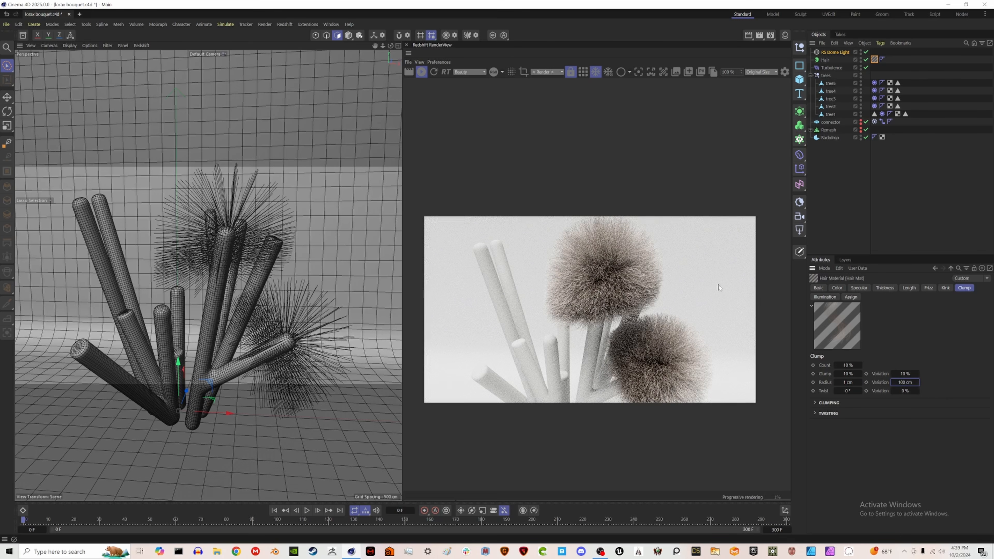
{"action": "left_click", "coordinate": [849, 373]}
{"action": "type", "text": "30"}
{"action": "key", "text": "Return"}
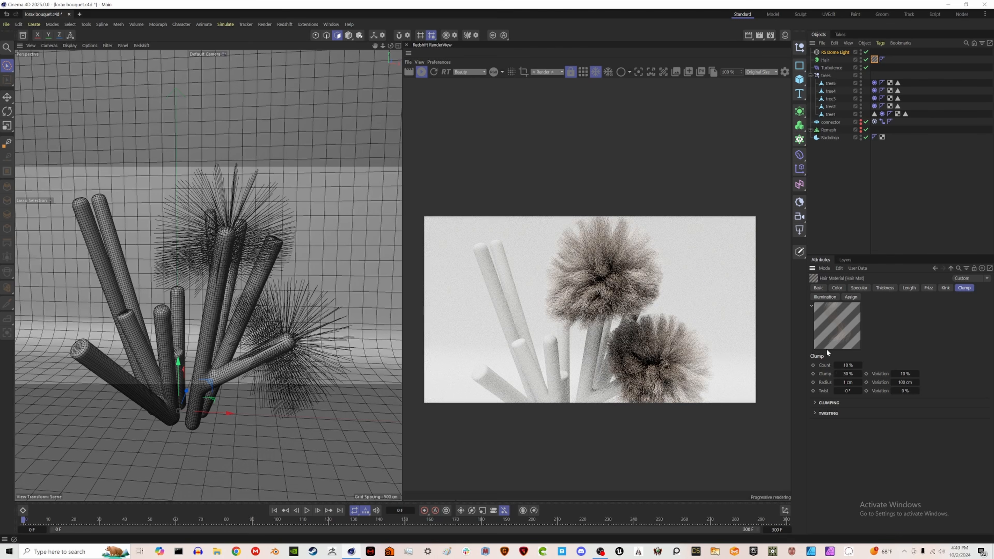
Step: Enable the Wave channel on the hair material and open its settings
{"action": "left_click", "coordinate": [819, 288]}
{"action": "left_click", "coordinate": [841, 443]}
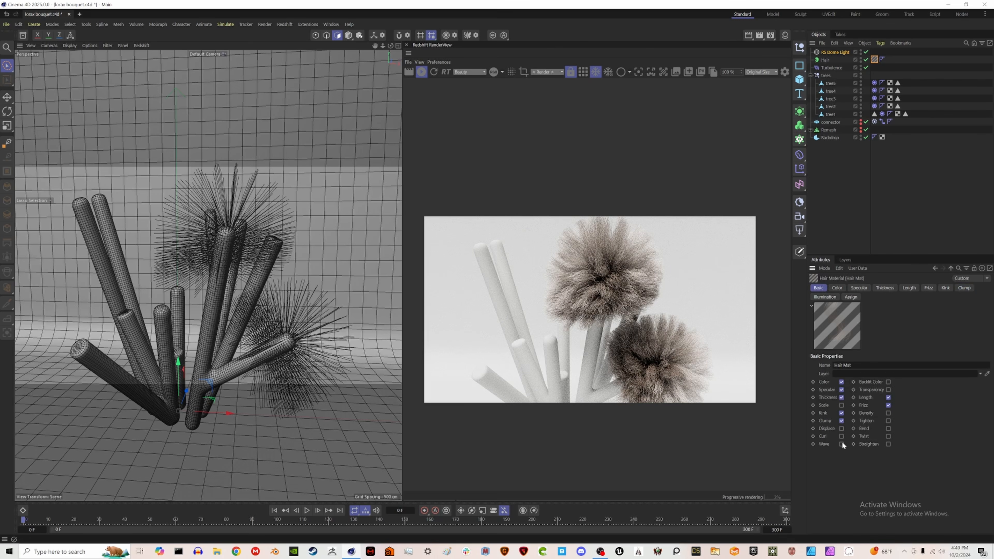
{"action": "left_click", "coordinate": [818, 297]}
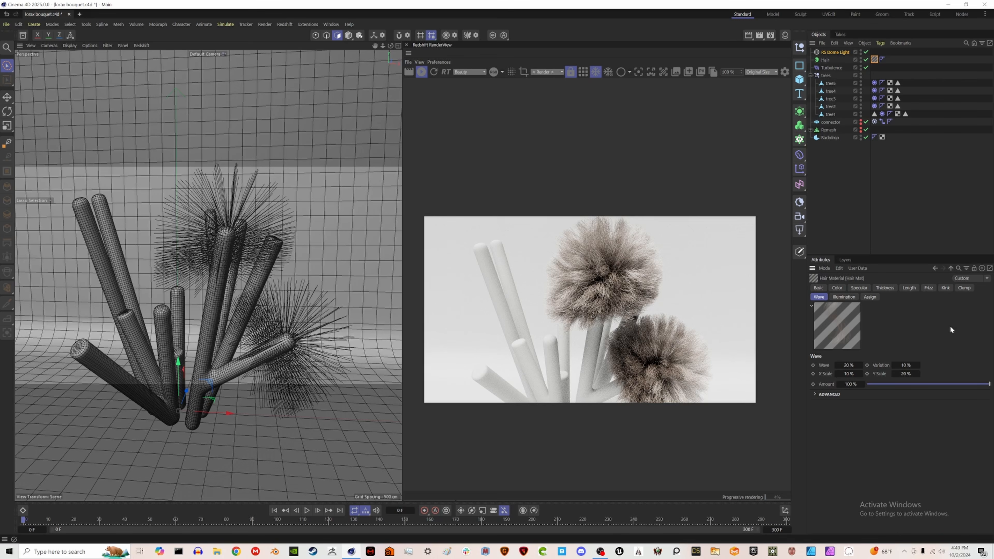
Step: Recolor the hair material's gradient to run from red at the root to orange at the tip
{"action": "left_click", "coordinate": [841, 289]}
{"action": "double_click", "coordinate": [845, 378]}
{"action": "left_click_drag", "start_coordinate": [815, 402], "coordinate": [899, 401]}
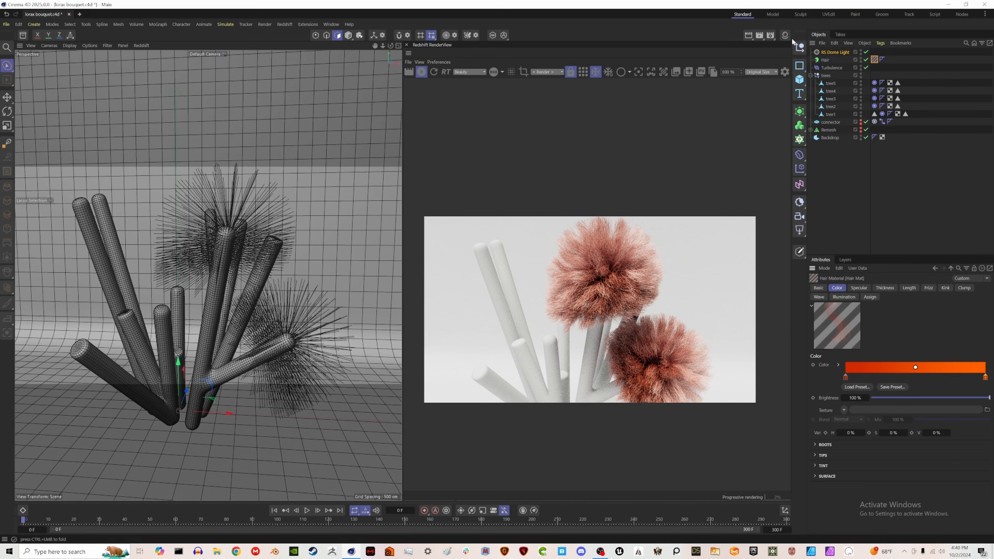
Step: Create a Redshift Principled Hair material, apply it to the Hair object and open its settings
{"action": "left_click", "coordinate": [783, 35]}
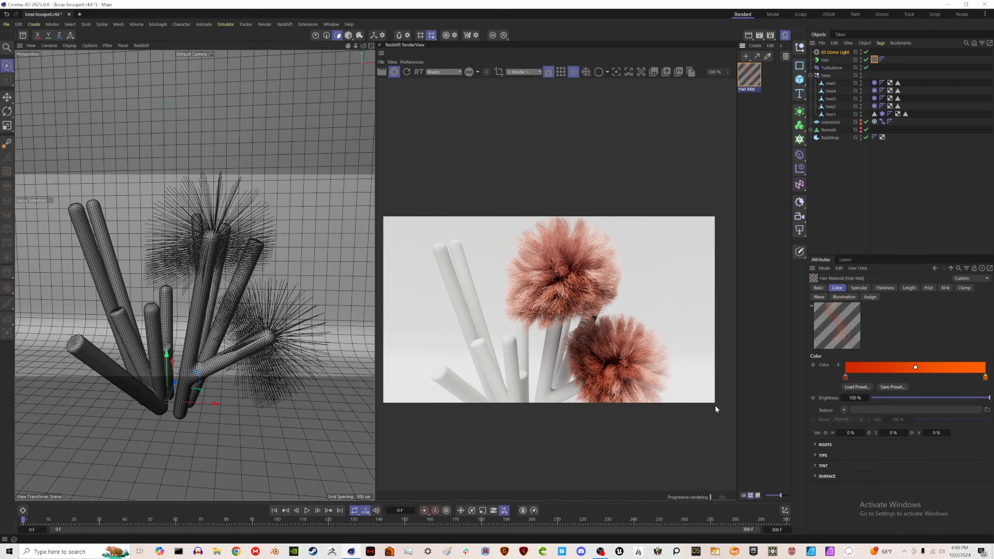
{"action": "left_click", "coordinate": [760, 46]}
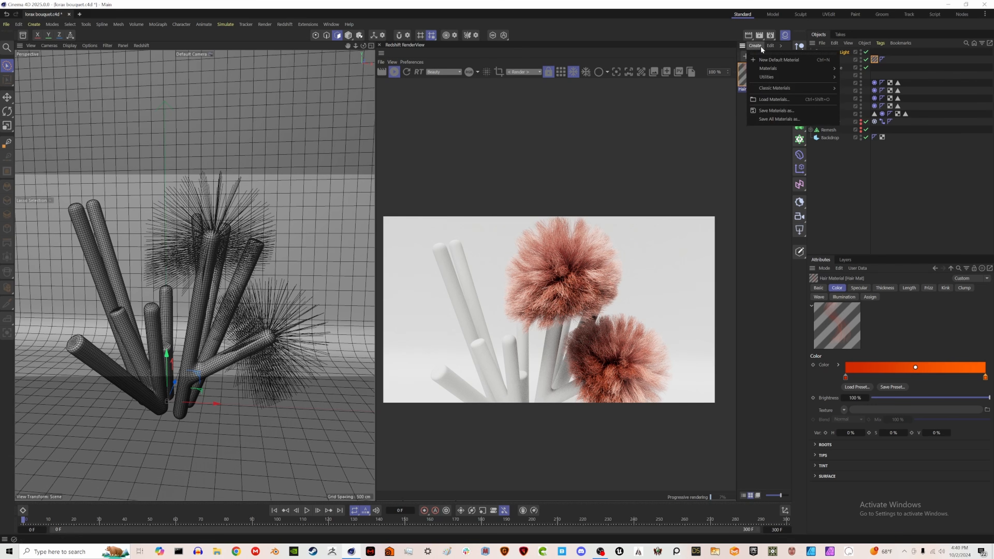
{"action": "mouse_move", "coordinate": [770, 67]}
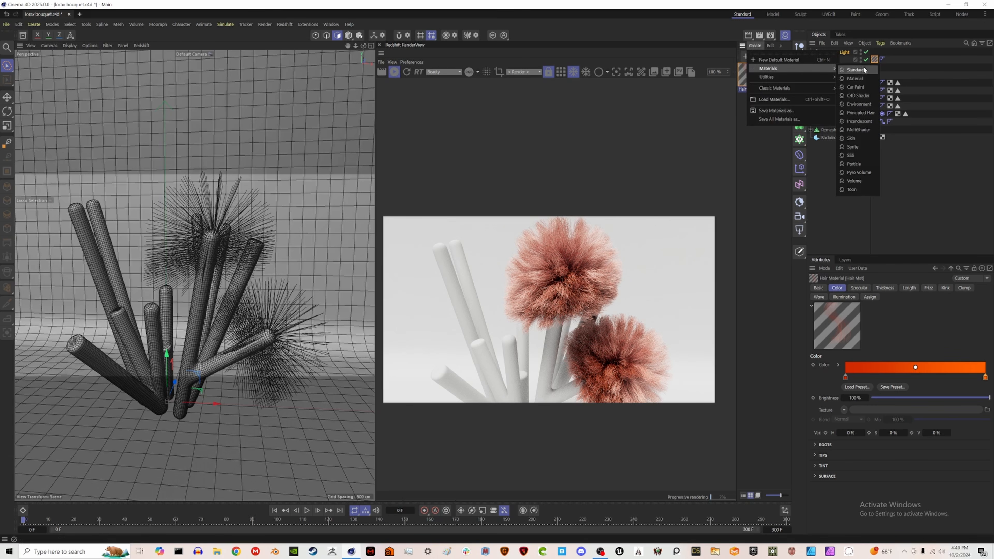
{"action": "left_click", "coordinate": [865, 112]}
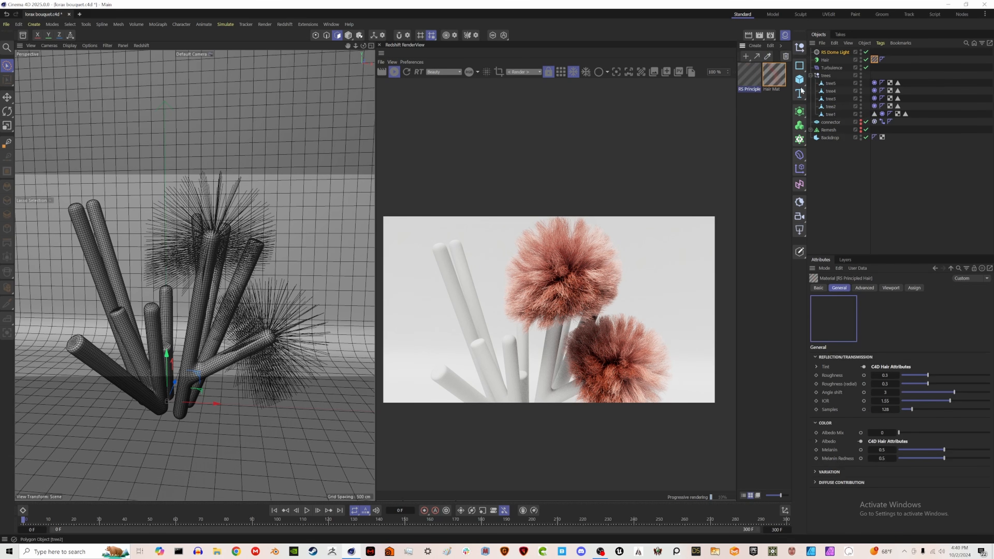
{"action": "left_click_drag", "start_coordinate": [799, 80], "coordinate": [825, 60]}
{"action": "left_click", "coordinate": [754, 79]}
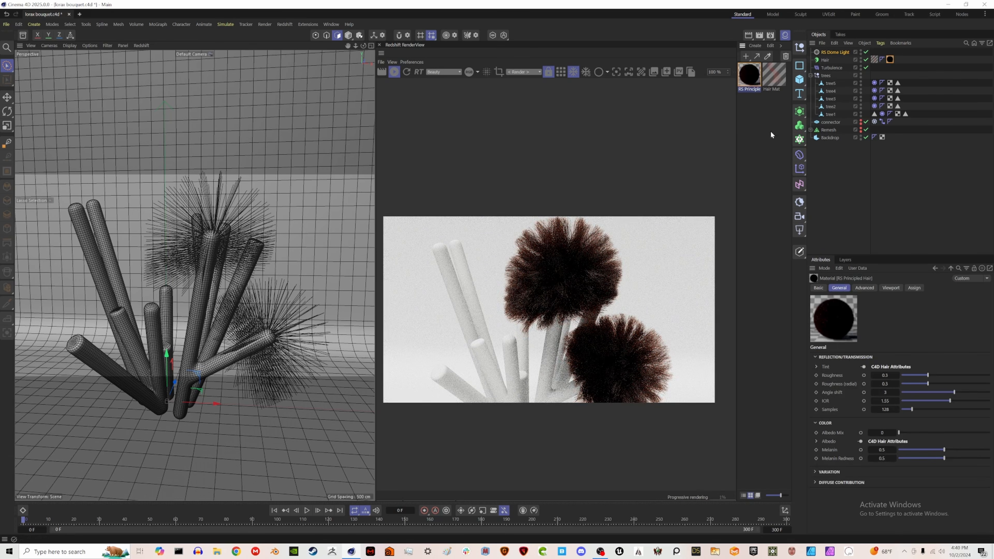
Step: Set the Principled Hair material's Albedo Mix to 1, Roughness to about 0.78 and radial Roughness to about 0.78
{"action": "left_click_drag", "start_coordinate": [904, 430], "coordinate": [989, 433]}
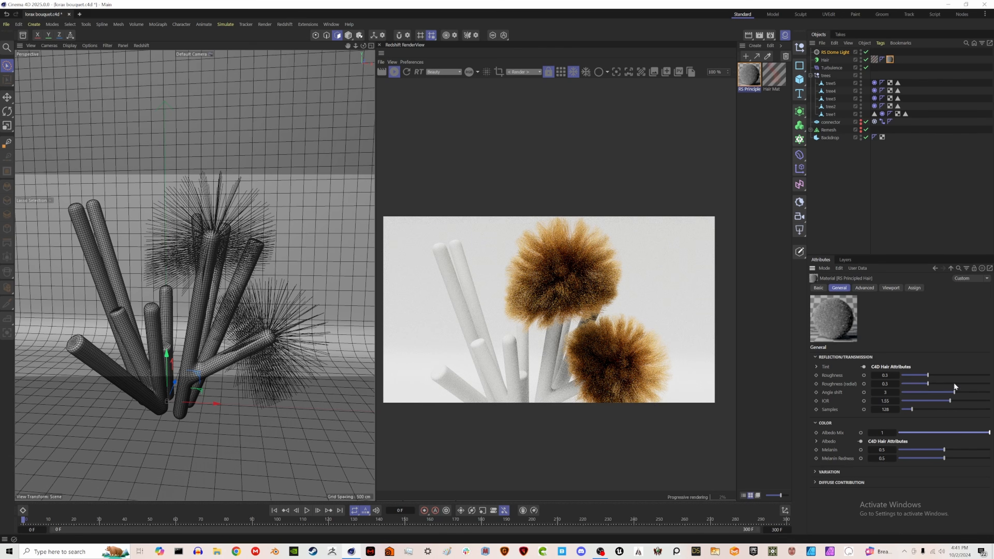
{"action": "left_click", "coordinate": [971, 375]}
{"action": "left_click", "coordinate": [969, 383]}
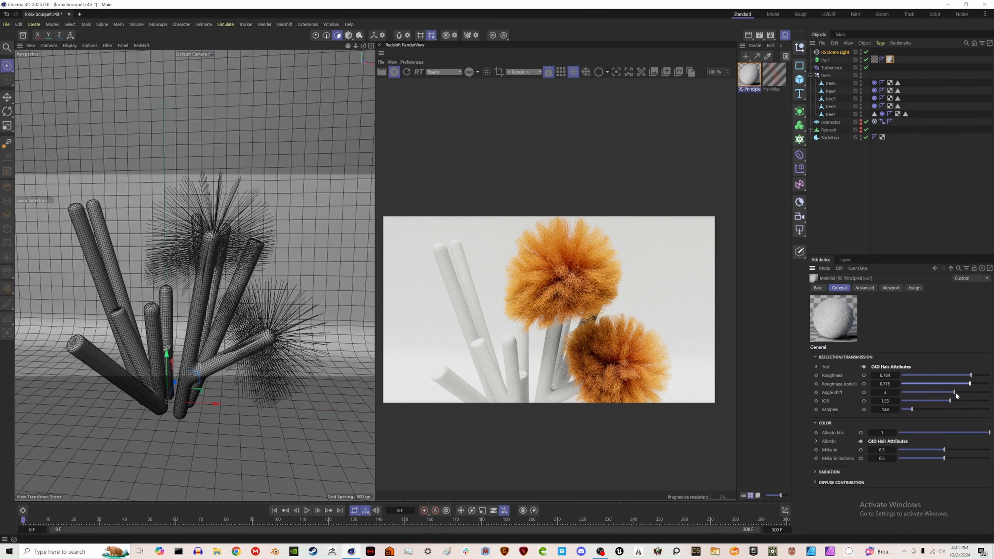
Step: Change the Principled Hair material's Stray Hair Albedo to a light yellow-orange in its variation settings
{"action": "left_click", "coordinate": [829, 472]}
{"action": "scroll", "coordinate": [824, 462], "scroll_direction": "down", "scroll_amount": 1}
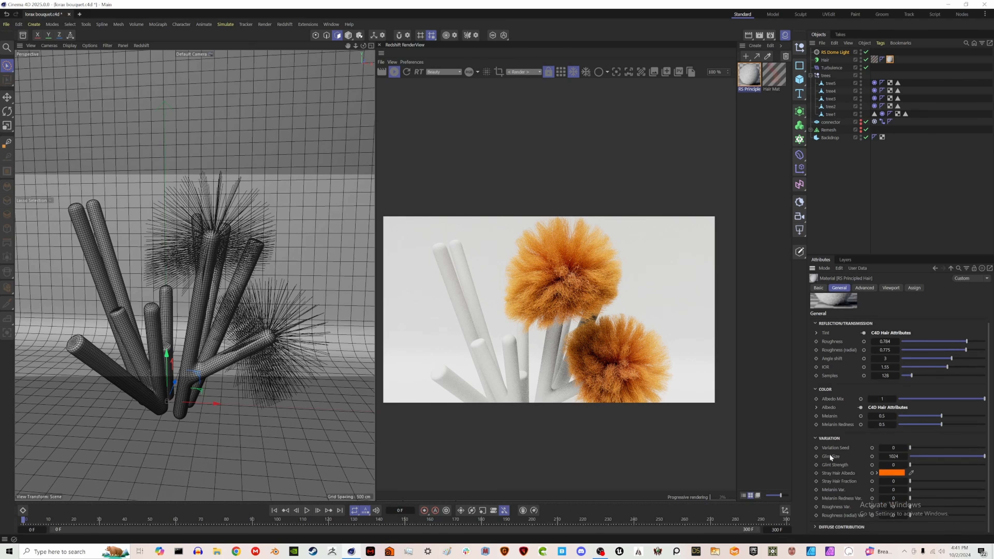
{"action": "left_click", "coordinate": [894, 472]}
{"action": "left_click_drag", "start_coordinate": [934, 495], "coordinate": [945, 496]}
{"action": "left_click_drag", "start_coordinate": [868, 484], "coordinate": [850, 484]}
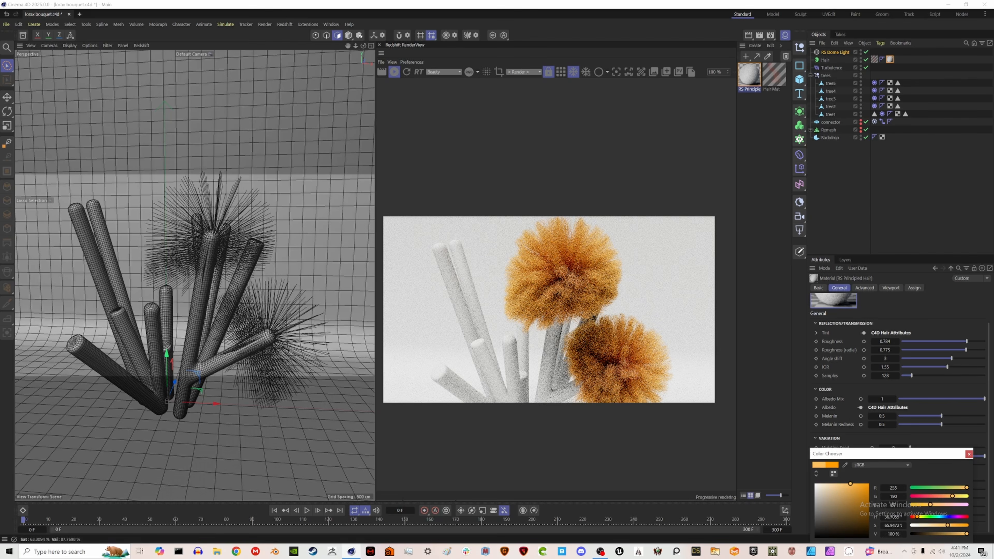
{"action": "left_click", "coordinate": [957, 495]}
{"action": "left_click", "coordinate": [968, 454]}
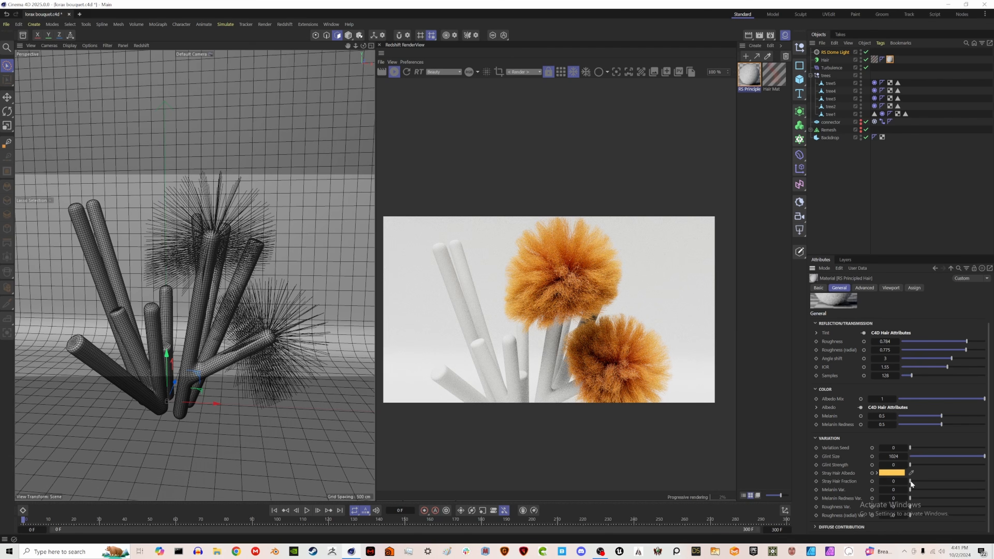
Step: Try a Stray Hair Fraction of 1, and settle on 0.2
{"action": "left_click_drag", "start_coordinate": [911, 481], "coordinate": [984, 482]}
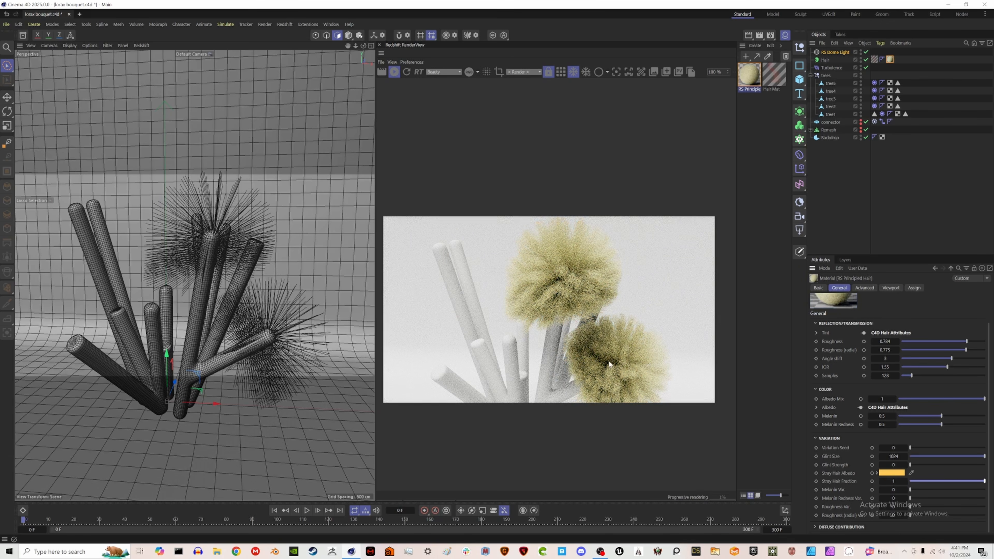
{"action": "left_click", "coordinate": [896, 481]}
{"action": "type", "text": "0.2"}
{"action": "key", "text": "Return"}
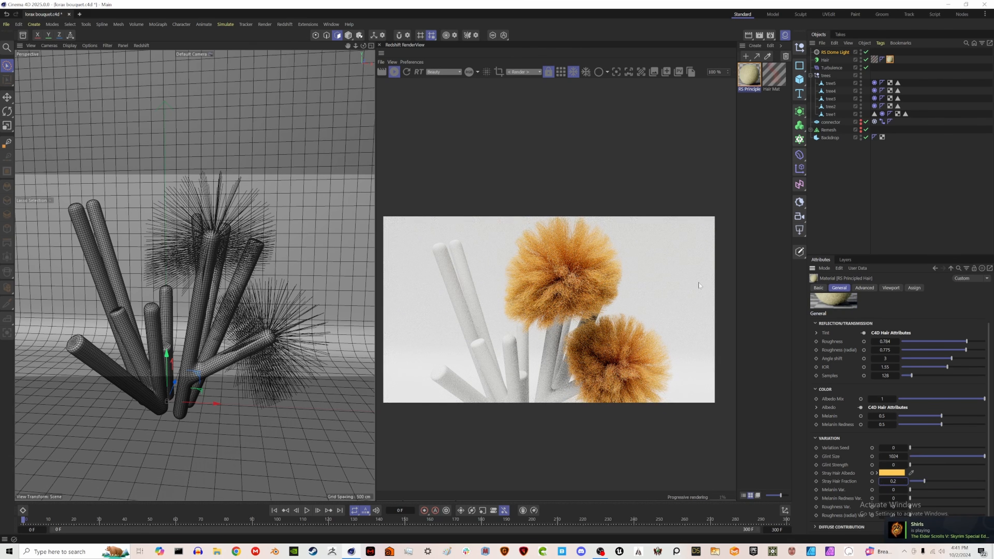
Step: Try a Stray Hair Fraction of about 0.41 on the enlarged render, and return it to 0.2
{"action": "scroll", "coordinate": [558, 281], "scroll_direction": "up", "scroll_amount": 5}
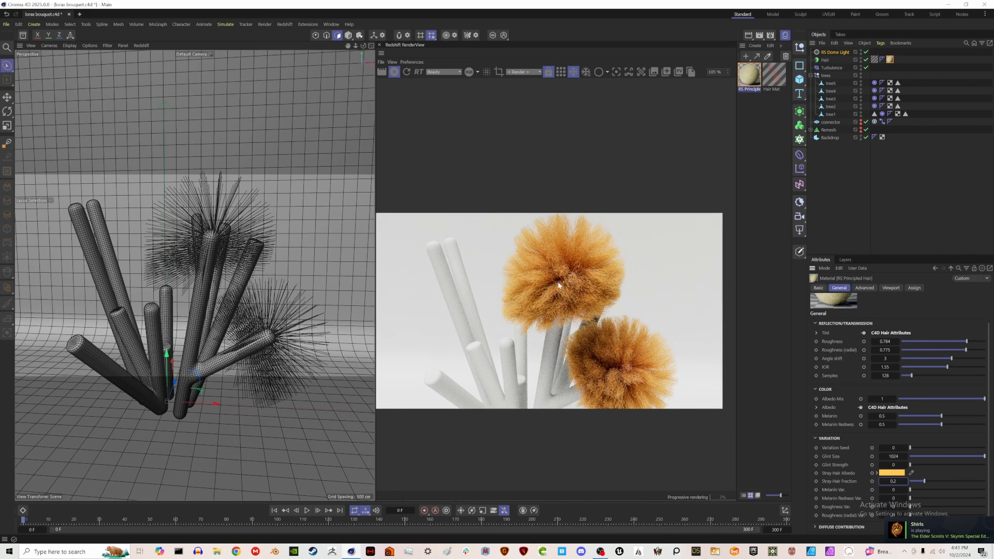
{"action": "left_click_drag", "start_coordinate": [924, 481], "coordinate": [940, 481]}
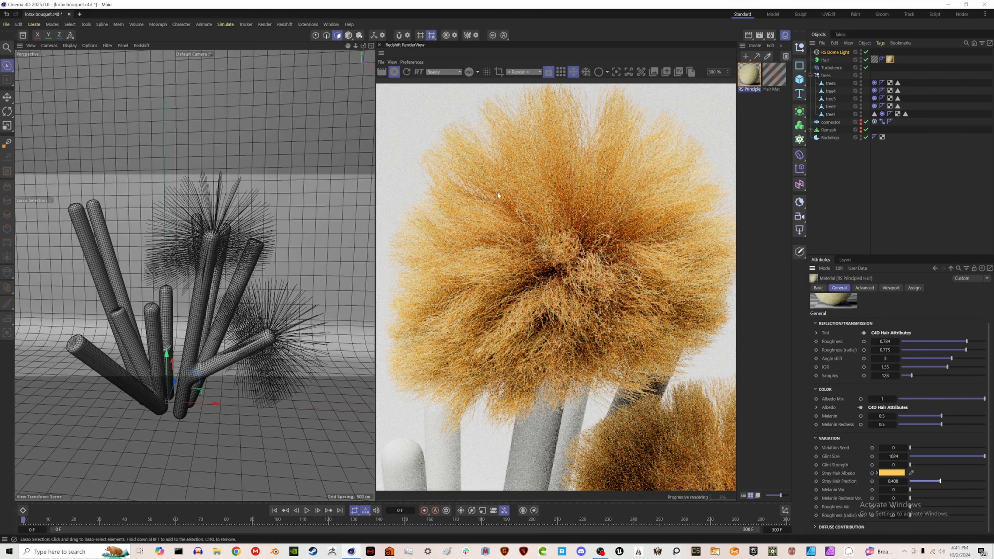
{"action": "left_click", "coordinate": [893, 481]}
{"action": "type", "text": "0.2"}
{"action": "key", "text": "Return"}
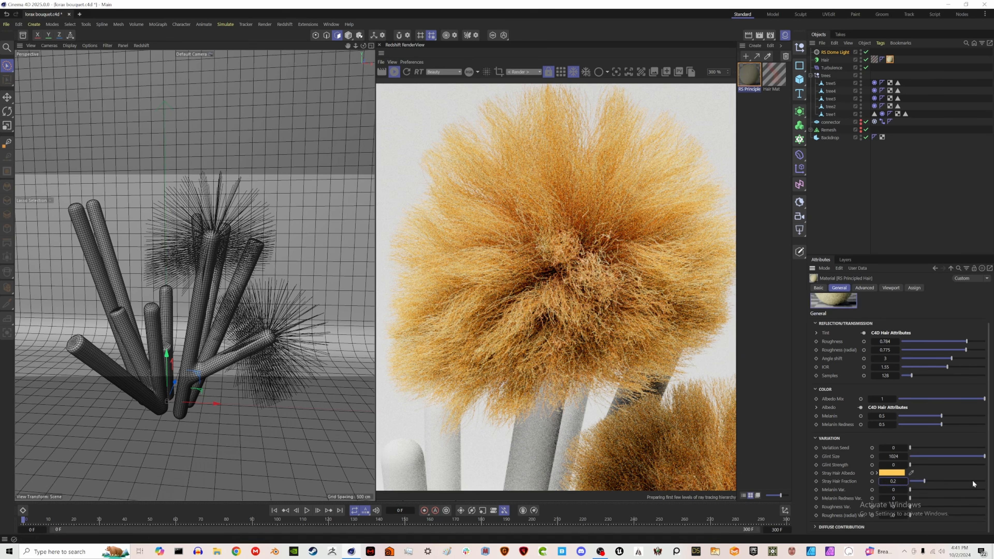
{"action": "scroll", "coordinate": [629, 338], "scroll_direction": "down", "scroll_amount": 5}
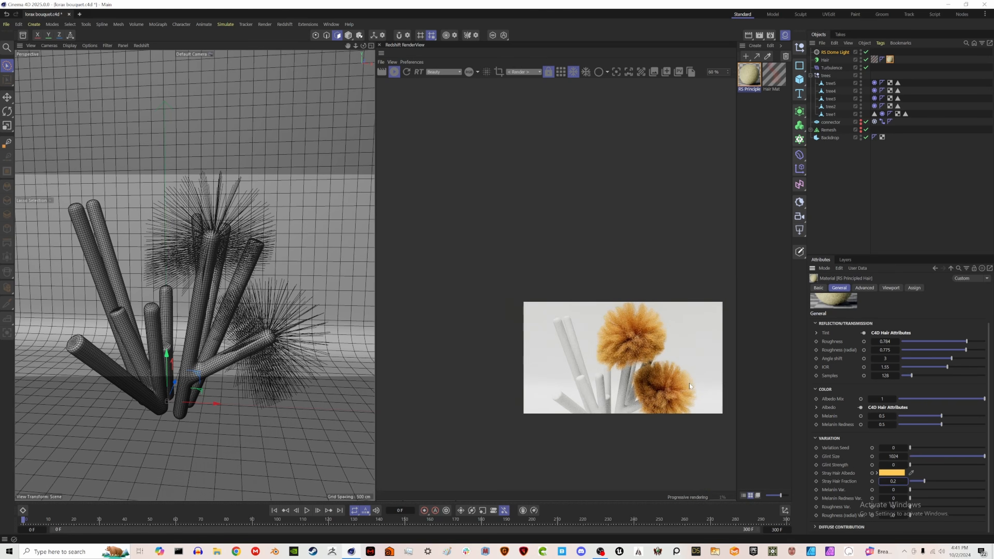
Step: Brighten the red first knot of the Hair Mat color gradient to an orange-red with a value of about 88%
{"action": "left_click", "coordinate": [774, 75]}
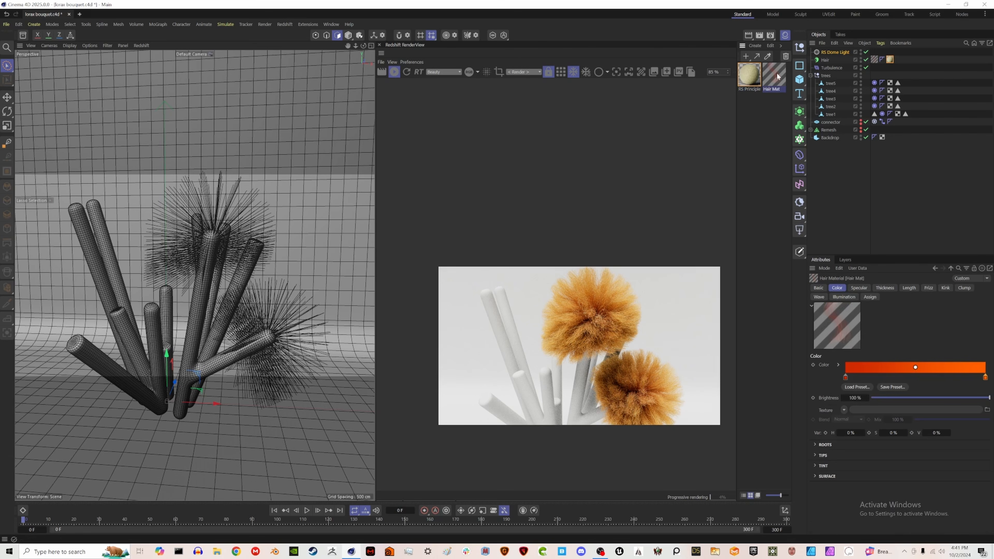
{"action": "double_click", "coordinate": [845, 376]}
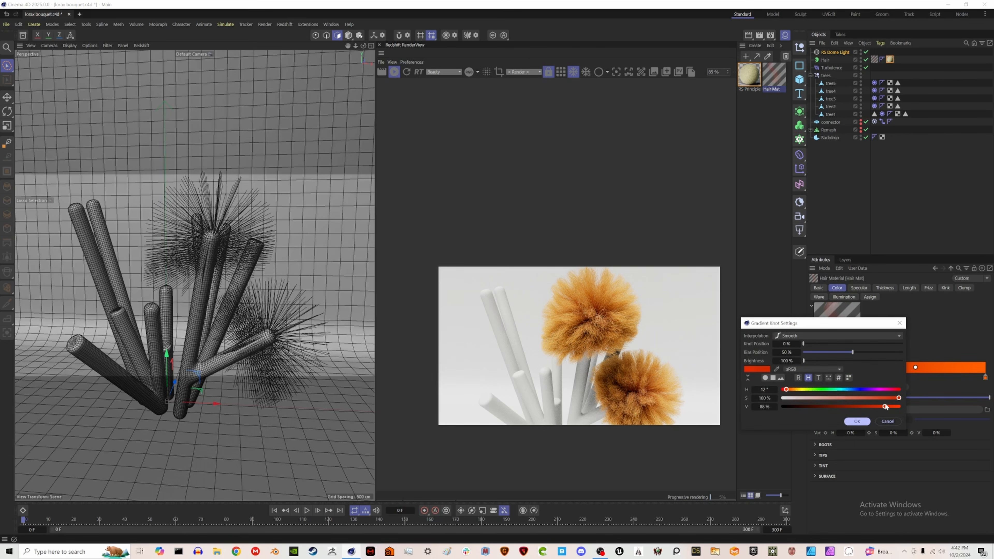
{"action": "left_click", "coordinate": [857, 421]}
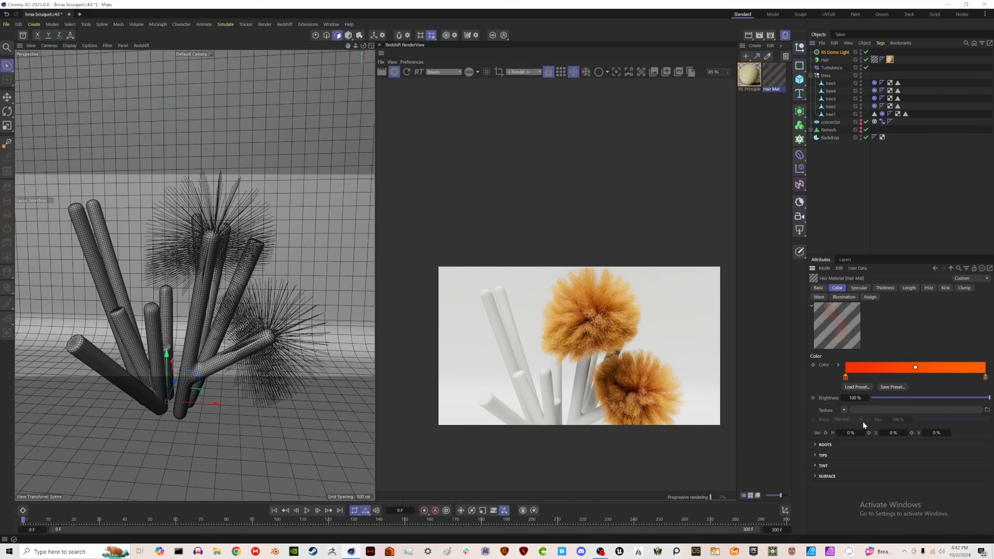
Step: Rename the Hair object as Tree1 Hair
{"action": "double_click", "coordinate": [825, 60]}
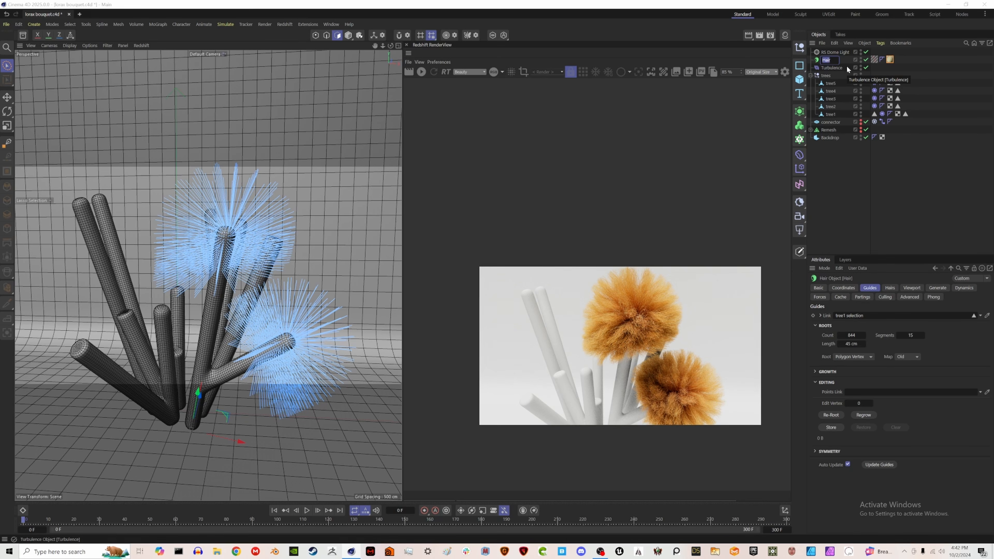
{"action": "type", "text": "Tre"}
{"action": "type", "text": "e1 Hair"}
{"action": "key", "text": "Return"}
{"action": "left_click", "coordinate": [832, 165]}
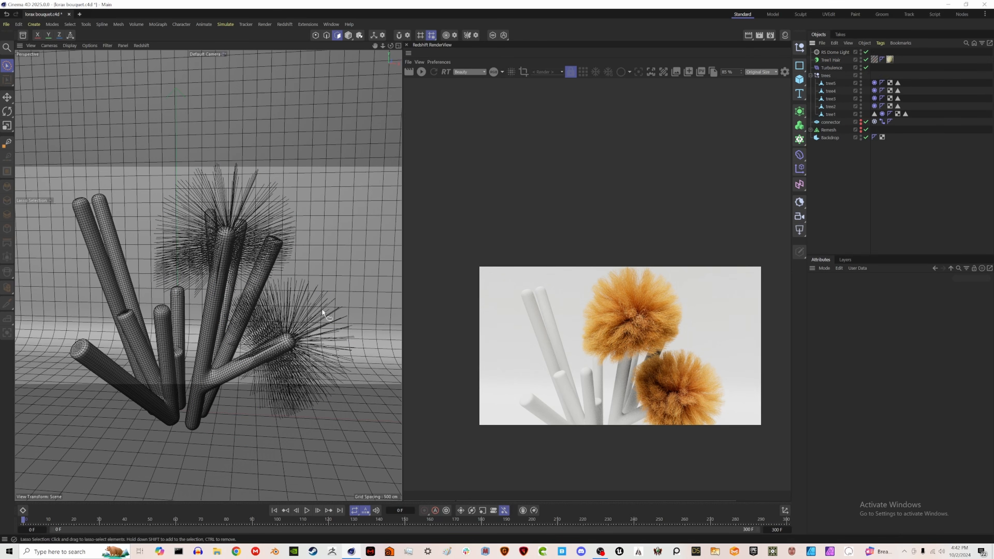
Step: Duplicate the Tree1 Hair object and rename the copy as Tree2 Hair
{"action": "left_click", "coordinate": [870, 106]}
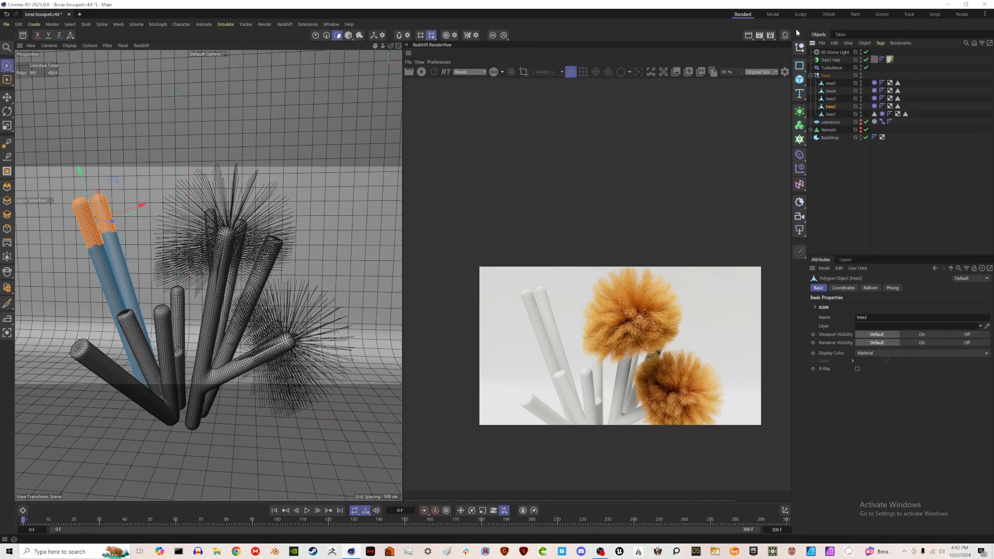
{"action": "left_click", "coordinate": [837, 62]}
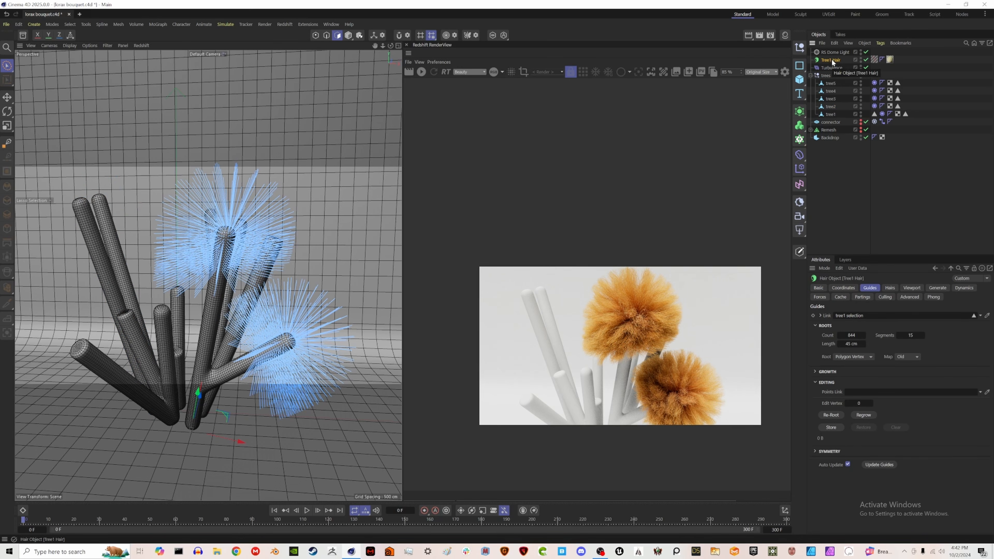
{"action": "key", "text": "ctrl+c"}
{"action": "key", "text": "ctrl+v"}
{"action": "double_click", "coordinate": [835, 59]}
{"action": "key", "text": "BackSpace"}
{"action": "key", "text": "BackSpace"}
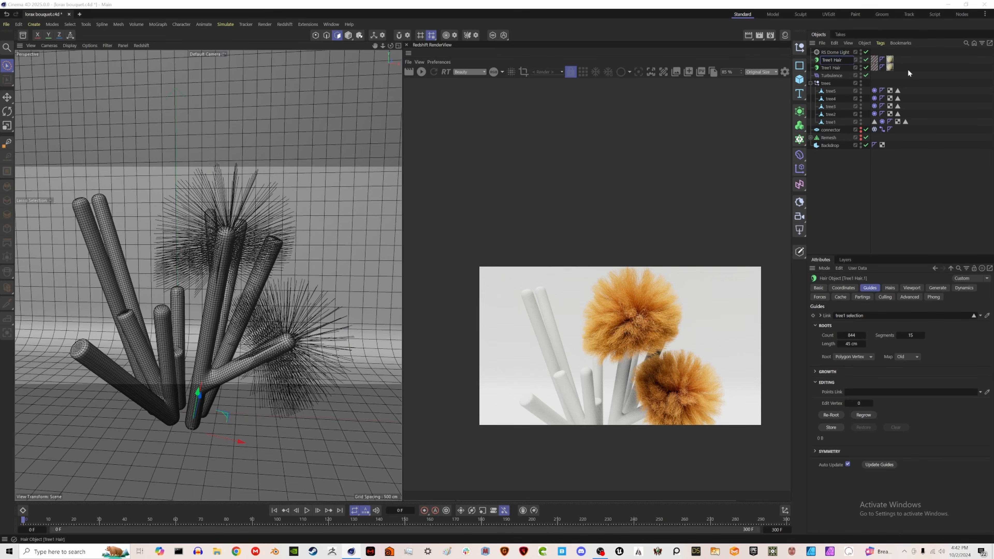
{"action": "left_click_drag", "start_coordinate": [829, 60], "coordinate": [832, 60]}
{"action": "type", "text": "2"}
{"action": "key", "text": "Return"}
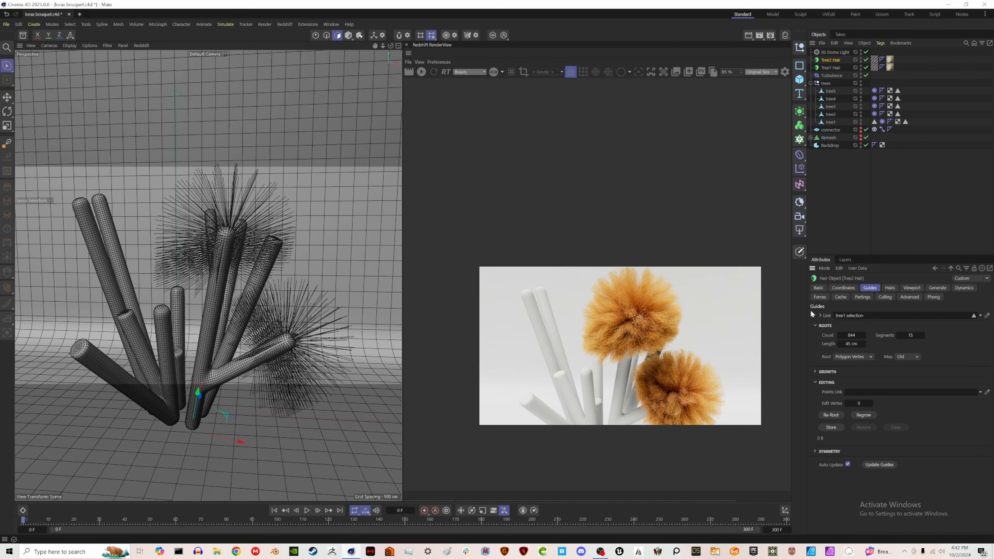
Step: Link Tree2 Hair's guides to the tree2 polygon selection and re-root them
{"action": "left_click_drag", "start_coordinate": [898, 115], "coordinate": [877, 282]}
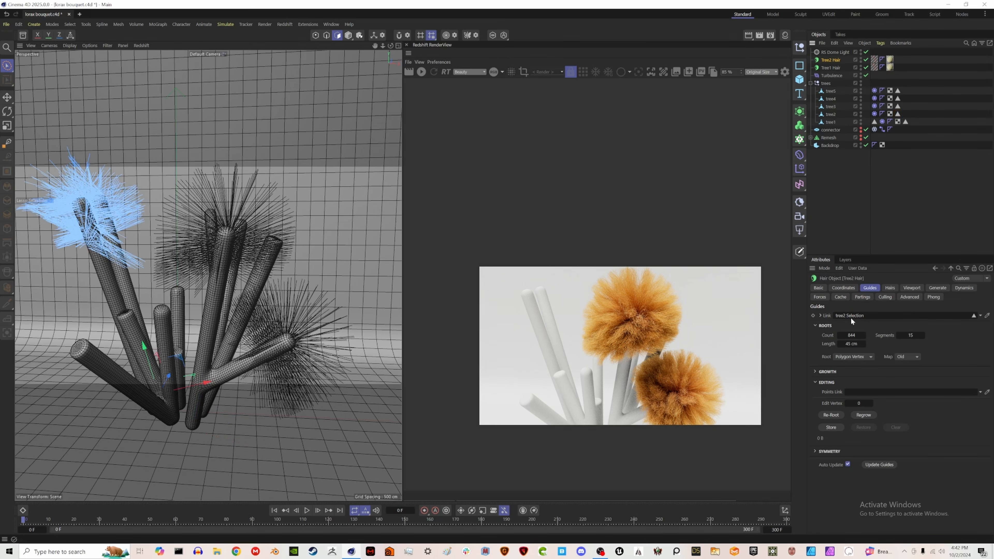
{"action": "left_click", "coordinate": [823, 416]}
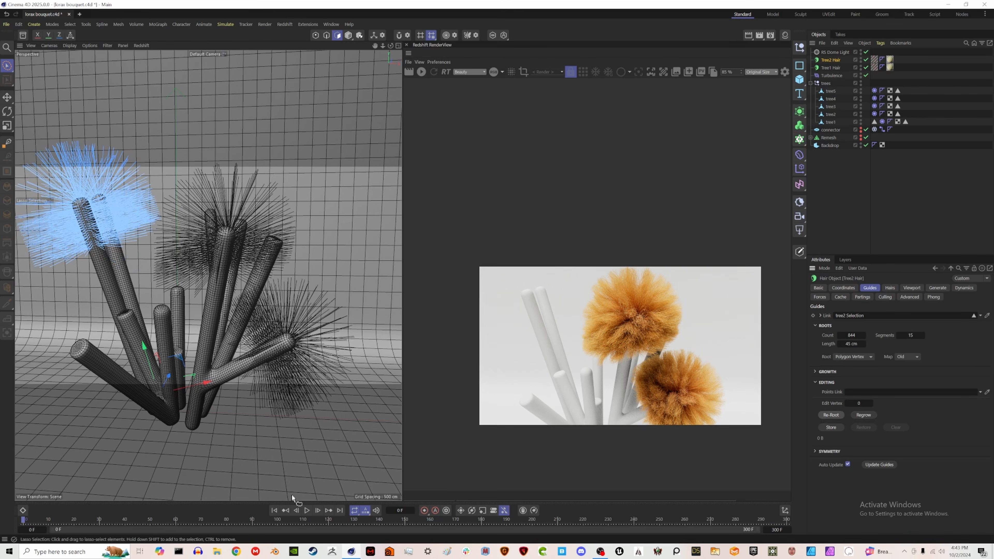
{"action": "left_click", "coordinate": [867, 181]}
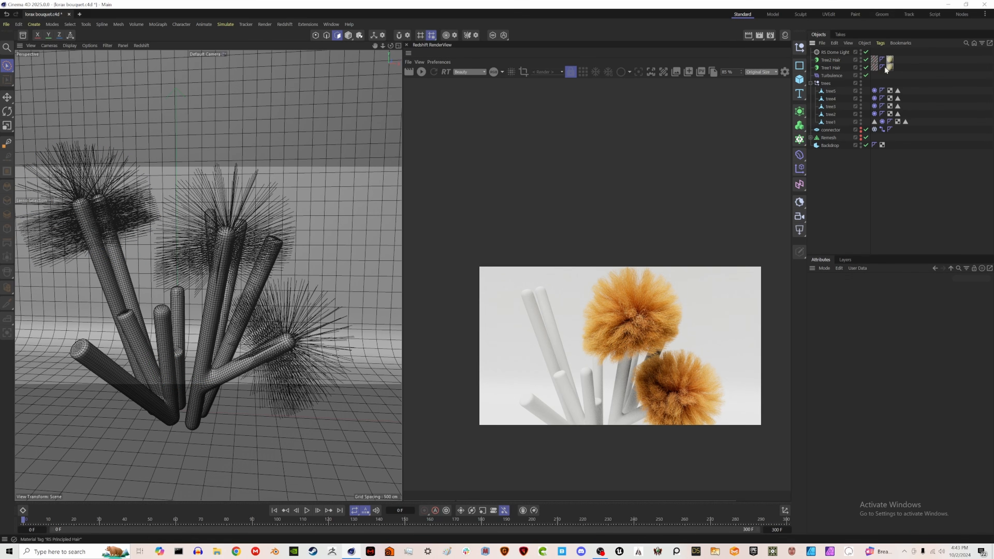
Step: Duplicate Tree2 Hair as Tree3 Hair and link its guides to the tree3 polygon selection
{"action": "left_click", "coordinate": [874, 59]}
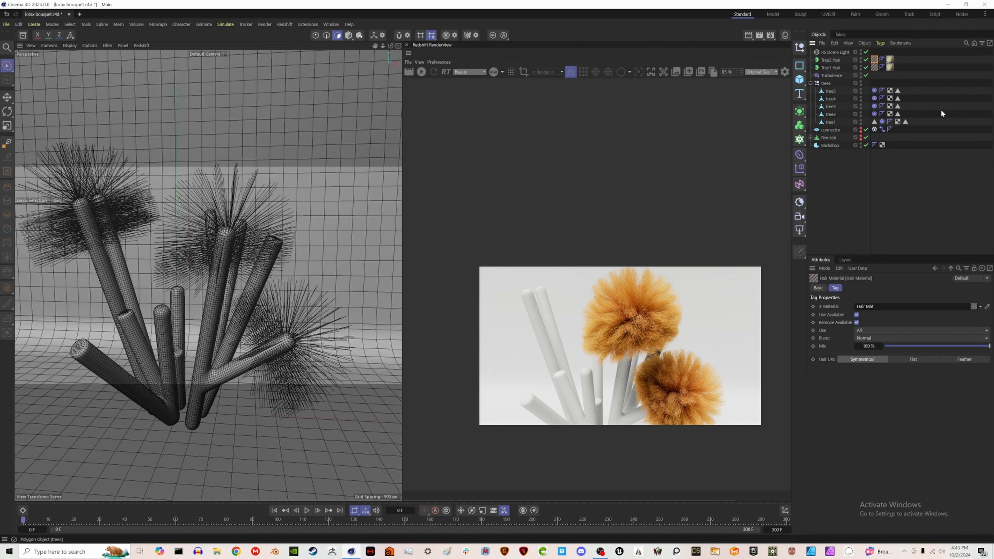
{"action": "left_click_drag", "start_coordinate": [830, 59], "coordinate": [830, 55], "text": "ctrl"}
{"action": "double_click", "coordinate": [831, 59]}
{"action": "type", "text": "Tree3 Hair"}
{"action": "key", "text": "Return"}
{"action": "left_click_drag", "start_coordinate": [898, 114], "coordinate": [870, 315]}
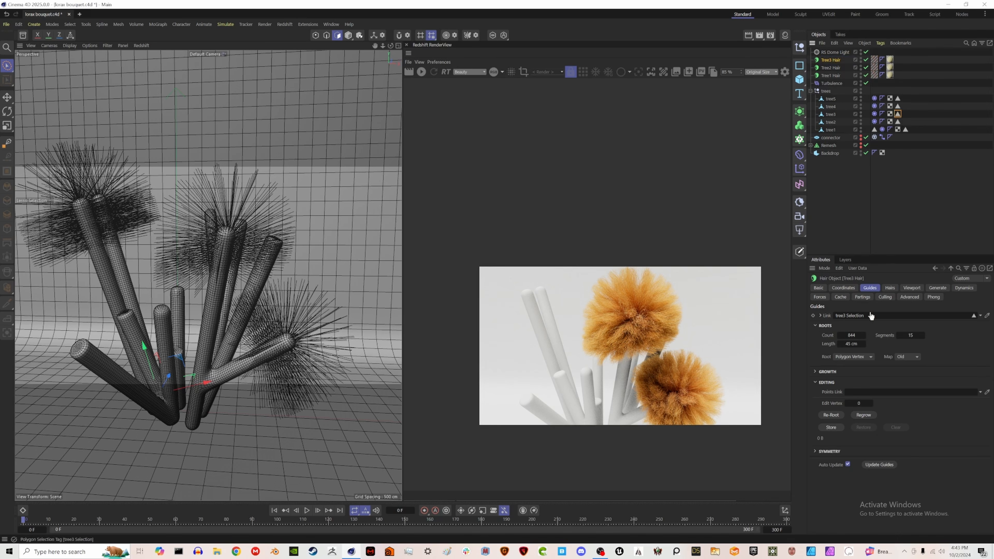
Step: Duplicate Tree3 Hair as Tree4 Hair, with its guides linked to the tree4 polygon selection and re-rooted
{"action": "left_click_drag", "start_coordinate": [831, 60], "coordinate": [831, 56], "text": "ctrl"}
{"action": "double_click", "coordinate": [831, 60]}
{"action": "type", "text": "Tree4 Hair"}
{"action": "key", "text": "Return"}
{"action": "left_click_drag", "start_coordinate": [898, 114], "coordinate": [870, 315]}
{"action": "left_click", "coordinate": [835, 413]}
Step: Duplicate Tree4 Hair as Tree5 Hair and link its guides to the tree5 polygon selection
{"action": "left_click_drag", "start_coordinate": [831, 61], "coordinate": [831, 56], "text": "ctrl"}
{"action": "double_click", "coordinate": [830, 60]}
{"action": "type", "text": "Tree5 Hair"}
{"action": "left_click_drag", "start_coordinate": [898, 114], "coordinate": [870, 316]}
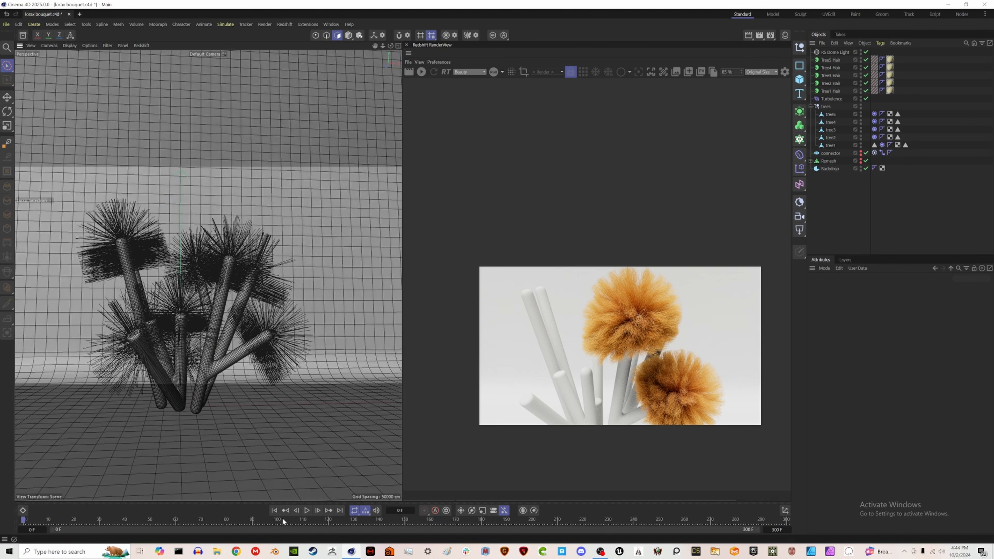
Step: Play the simulation with hair on all five trees, and pause it at a frame with bent trunks
{"action": "left_click", "coordinate": [307, 510]}
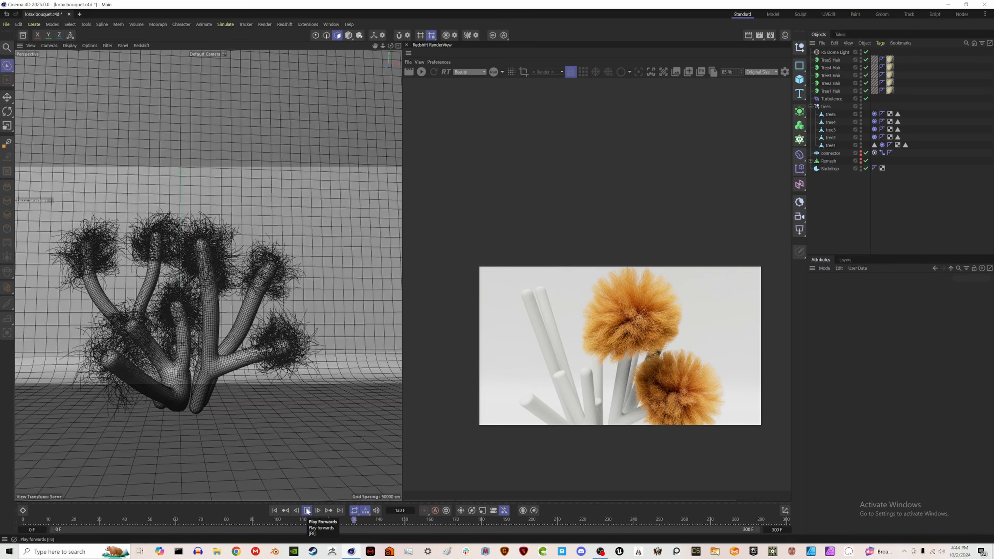
{"action": "left_click", "coordinate": [307, 510]}
{"action": "left_click_drag", "start_coordinate": [208, 276], "coordinate": [224, 339], "text": "alt"}
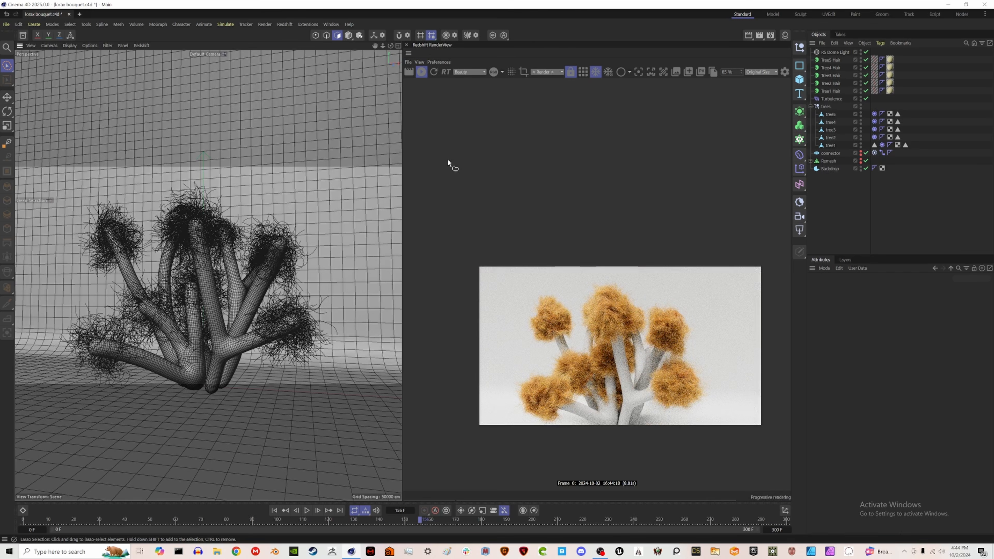
Step: Examine the hair tufts of the paused frame up close in the Redshift render, and stop the render
{"action": "scroll", "coordinate": [592, 396], "scroll_direction": "up", "scroll_amount": 5}
{"action": "scroll", "coordinate": [590, 395], "scroll_direction": "up", "scroll_amount": 1}
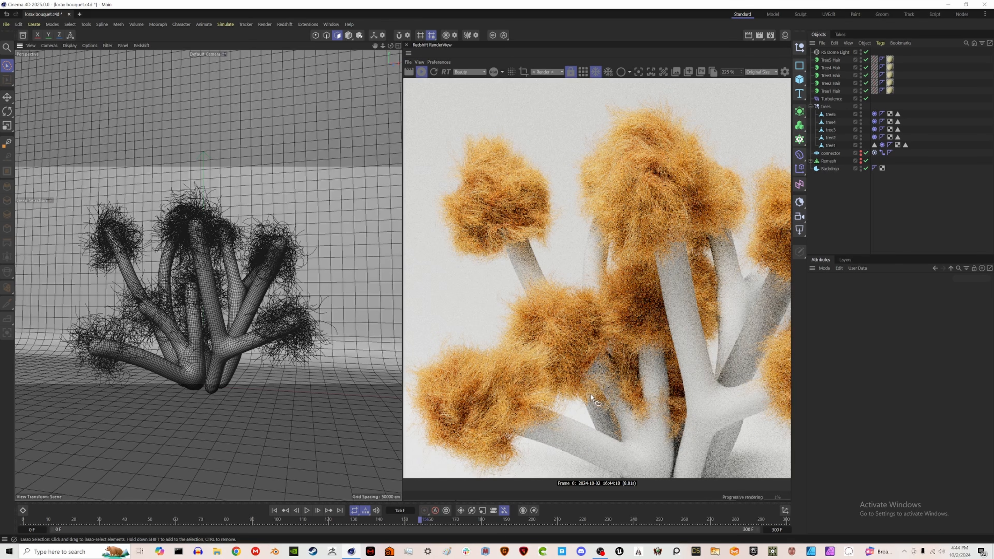
{"action": "scroll", "coordinate": [583, 397], "scroll_direction": "down", "scroll_amount": 5}
{"action": "scroll", "coordinate": [703, 296], "scroll_direction": "up", "scroll_amount": 4}
{"action": "scroll", "coordinate": [703, 297], "scroll_direction": "down", "scroll_amount": 4}
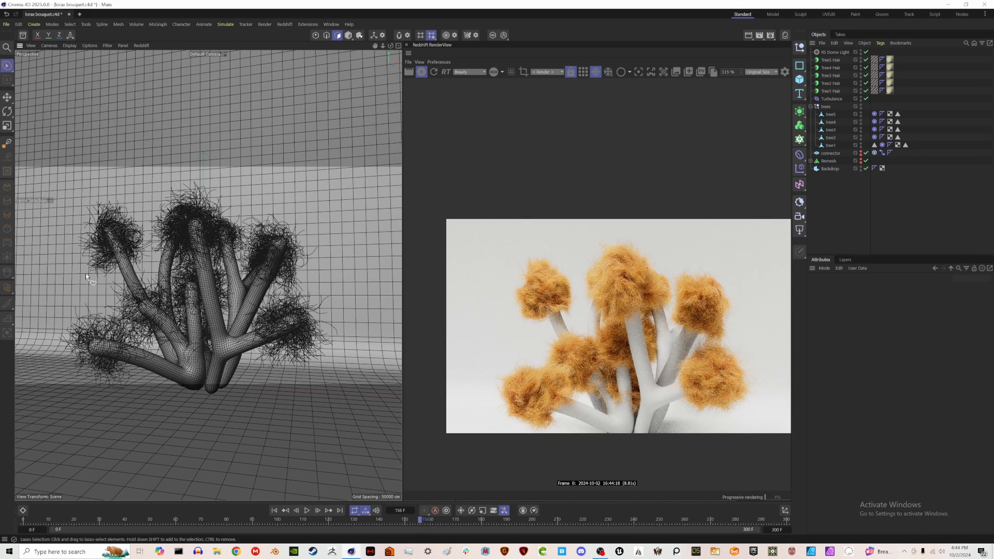
{"action": "left_click", "coordinate": [419, 75]}
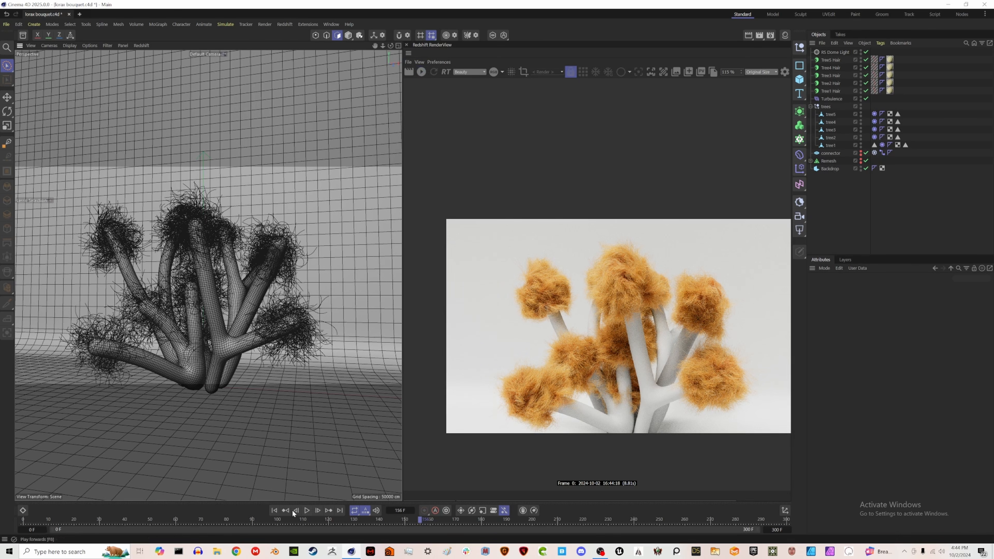
Step: Return to the first frame and set Hold Roots to 20% and Rest Hold to 100% in the dynamics of all five hair objects
{"action": "left_click", "coordinate": [274, 510]}
{"action": "left_click", "coordinate": [274, 510]}
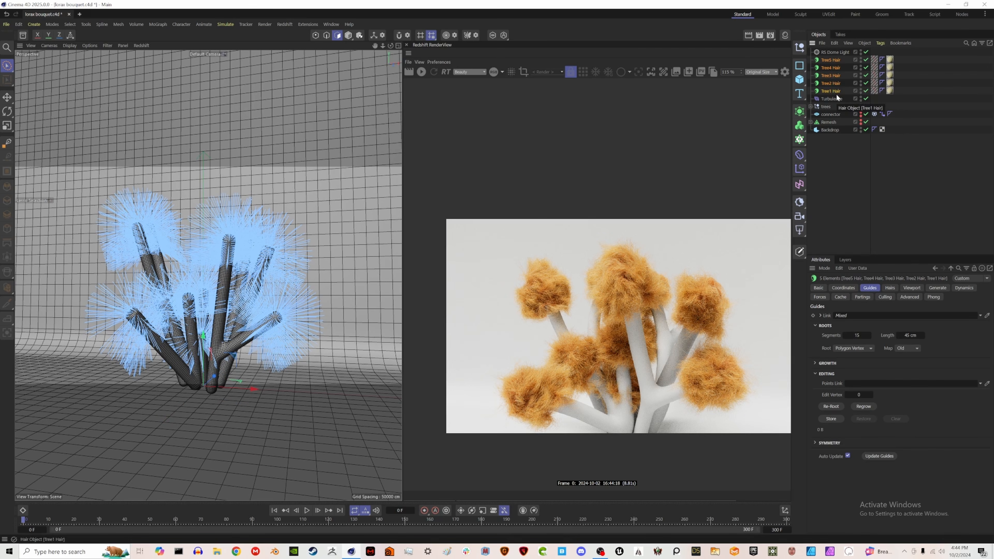
{"action": "left_click", "coordinate": [965, 288]}
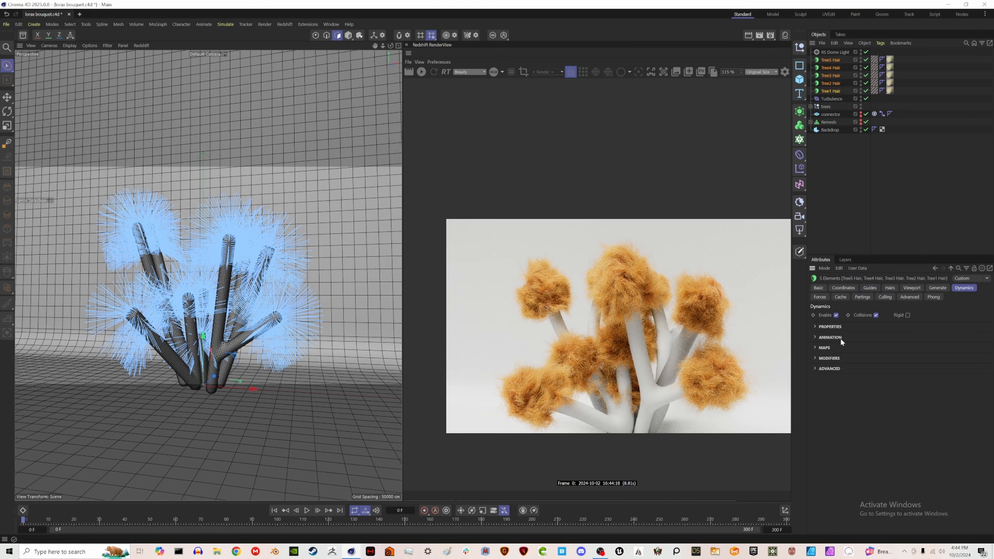
{"action": "left_click", "coordinate": [828, 327]}
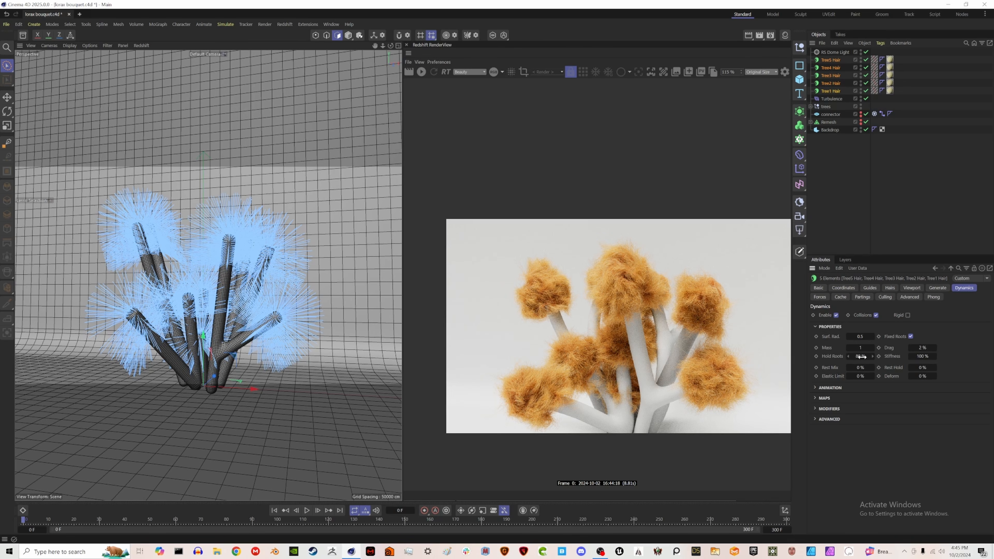
{"action": "double_click", "coordinate": [861, 356]}
{"action": "type", "text": "20"}
{"action": "left_click", "coordinate": [923, 367]}
{"action": "type", "text": "100"}
{"action": "key", "text": "Return"}
Step: Look over the hair dynamics' modifier curves, and play the simulation from the start to check how the hair holds its shape
{"action": "left_click", "coordinate": [826, 408]}
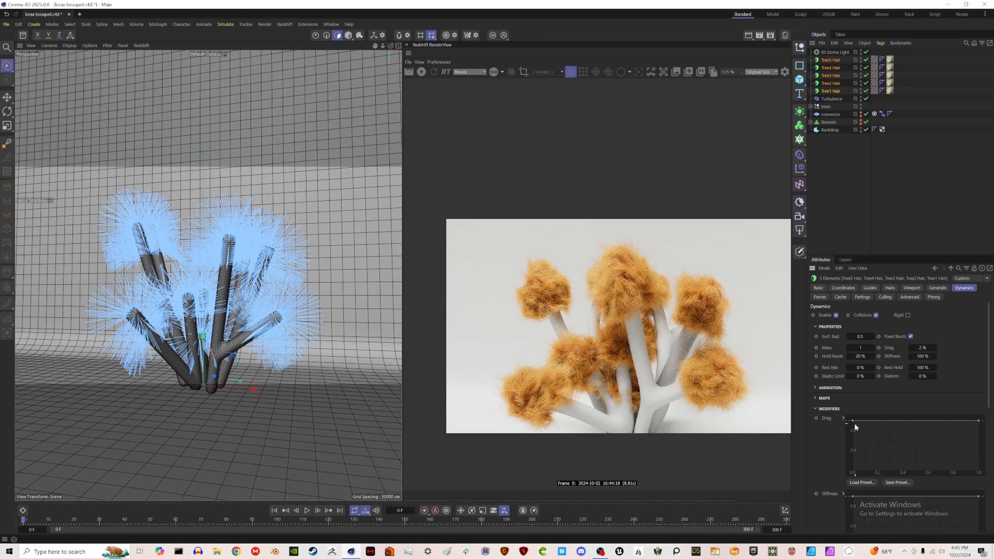
{"action": "scroll", "coordinate": [821, 458], "scroll_direction": "down", "scroll_amount": 5}
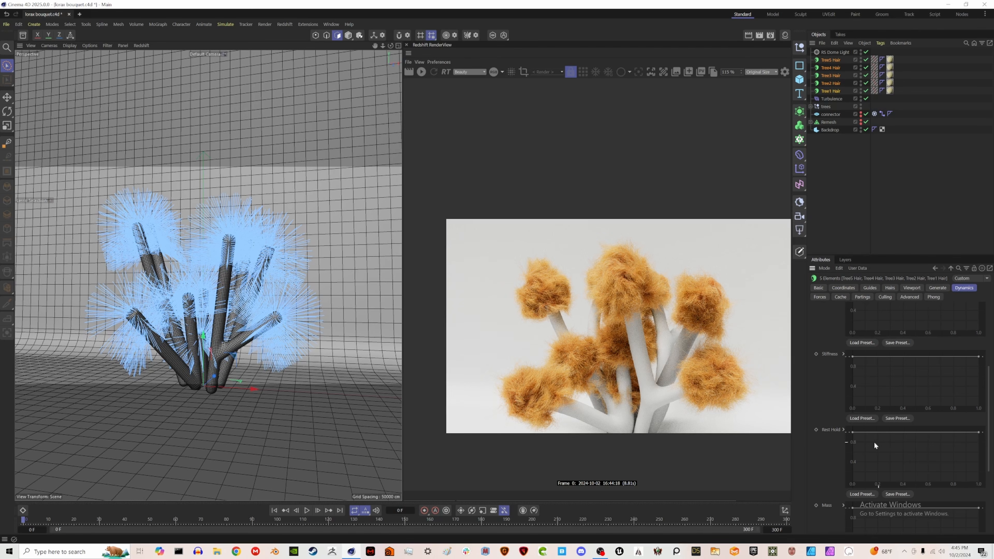
{"action": "left_click", "coordinate": [861, 214]}
{"action": "scroll", "coordinate": [186, 217], "scroll_direction": "up", "scroll_amount": 5}
{"action": "scroll", "coordinate": [196, 227], "scroll_direction": "down", "scroll_amount": 6}
{"action": "scroll", "coordinate": [219, 310], "scroll_direction": "up", "scroll_amount": 2}
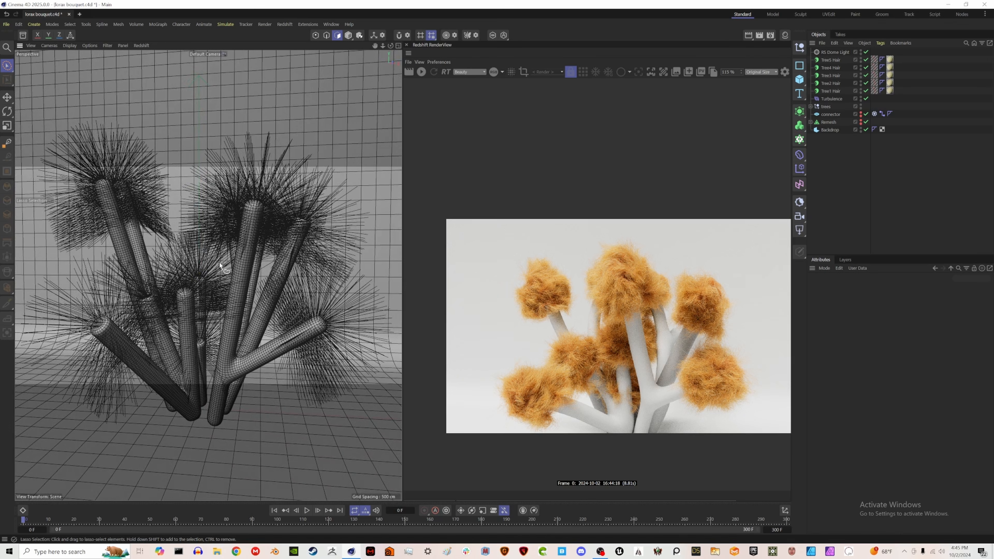
{"action": "scroll", "coordinate": [212, 271], "scroll_direction": "down", "scroll_amount": 3}
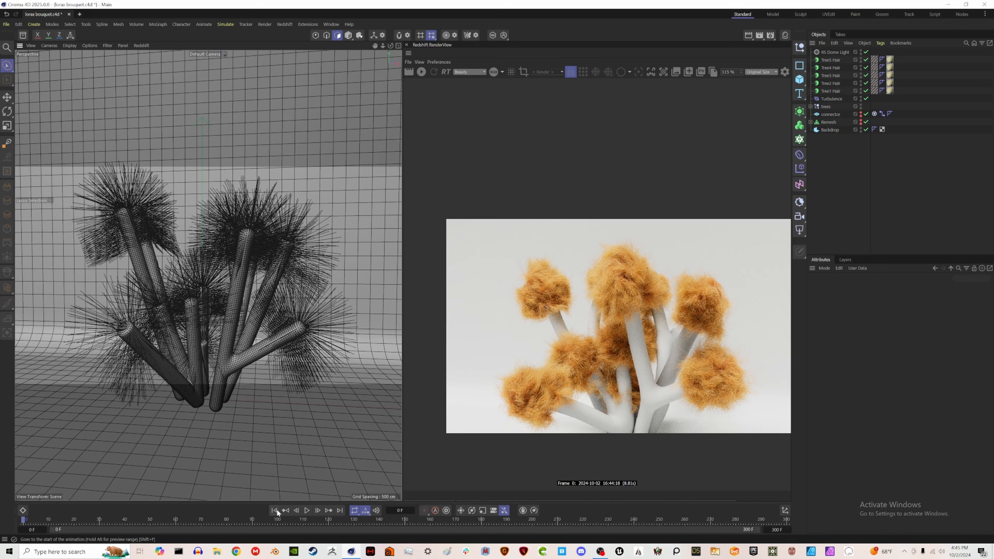
{"action": "left_click", "coordinate": [307, 510]}
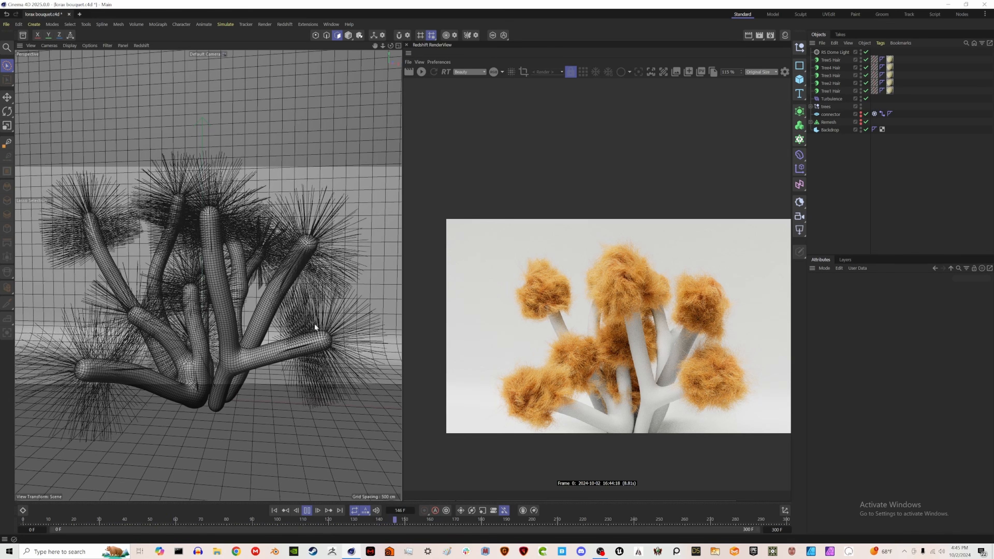
{"action": "left_click", "coordinate": [306, 510]}
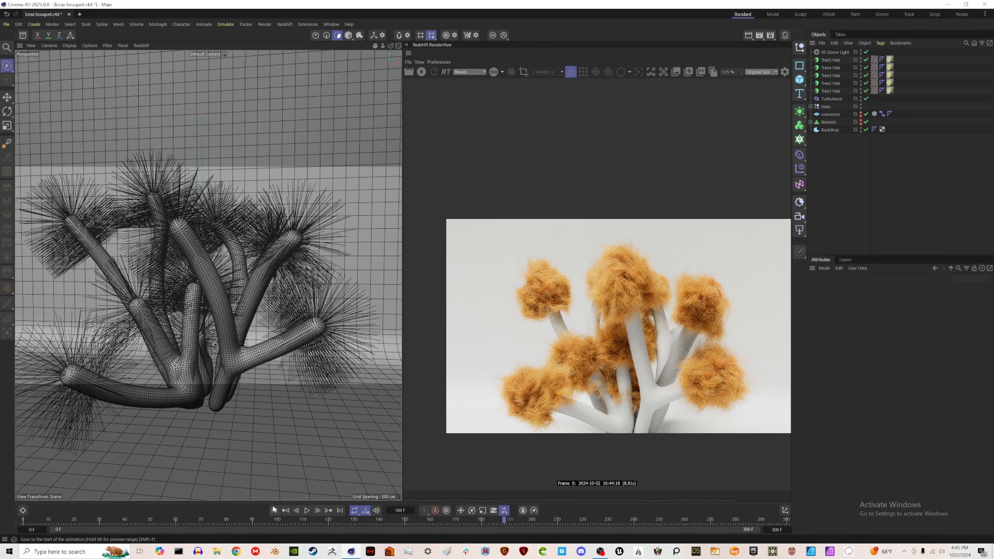
{"action": "left_click", "coordinate": [275, 509]}
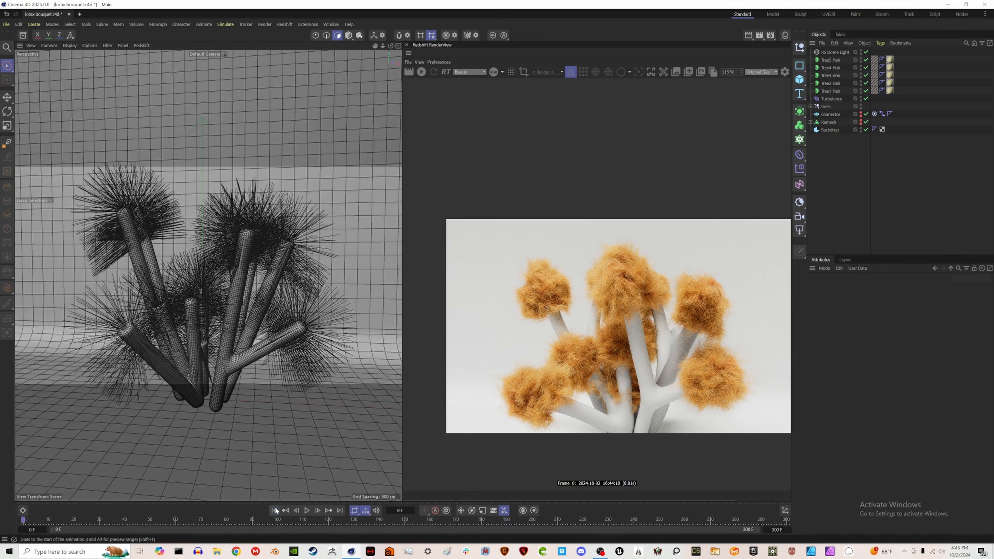
Step: Lower the tip end of the Rest Hold curve to 0 for all five hair objects, leaving full hold at the roots
{"action": "left_click", "coordinate": [830, 60]}
{"action": "left_click", "coordinate": [829, 91], "text": "shift"}
{"action": "scroll", "coordinate": [861, 436], "scroll_direction": "down", "scroll_amount": 5}
{"action": "scroll", "coordinate": [846, 444], "scroll_direction": "up", "scroll_amount": 3}
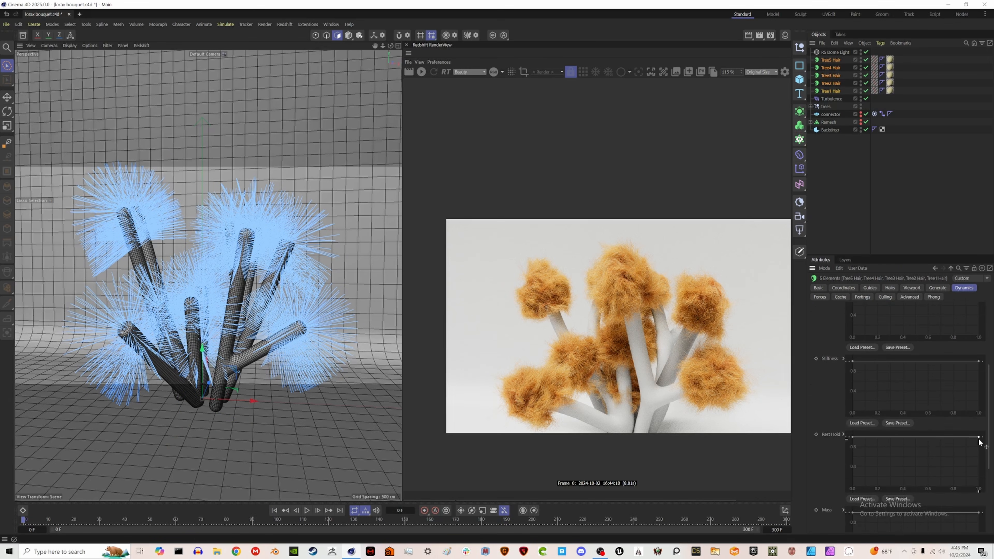
{"action": "left_click_drag", "start_coordinate": [978, 437], "coordinate": [990, 494]}
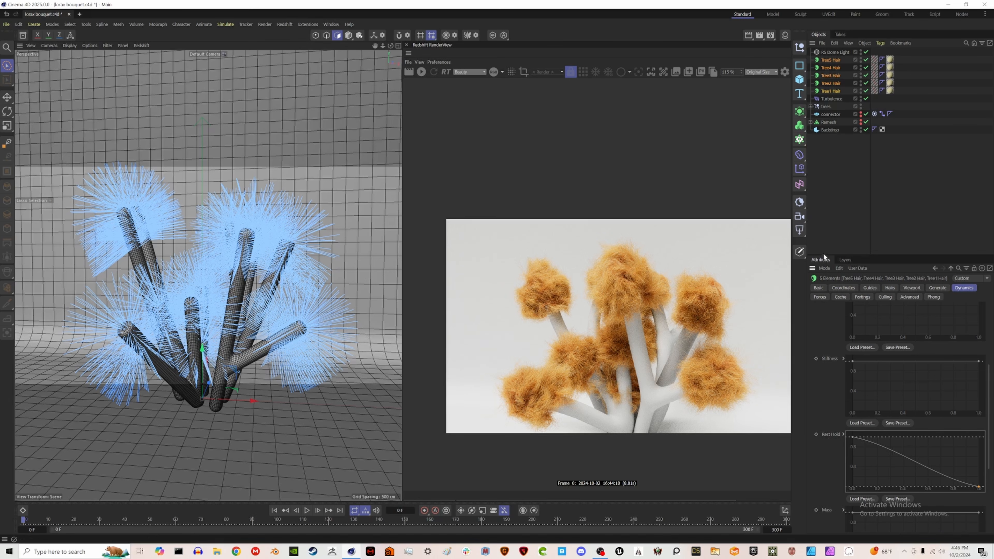
{"action": "left_click", "coordinate": [857, 218]}
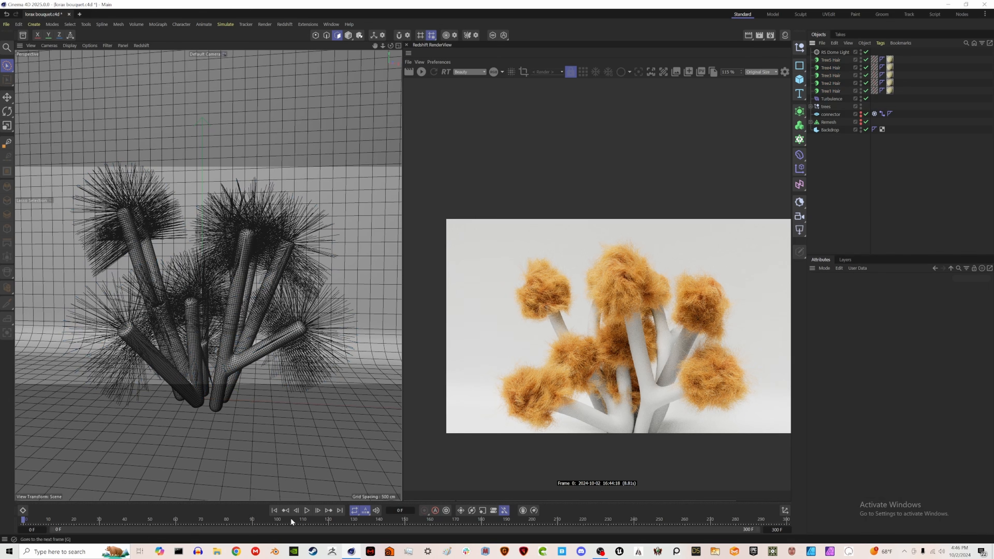
Step: Play the simulation with the falling Rest Hold curve to check the hair motion, and return to the first frame
{"action": "left_click", "coordinate": [307, 510]}
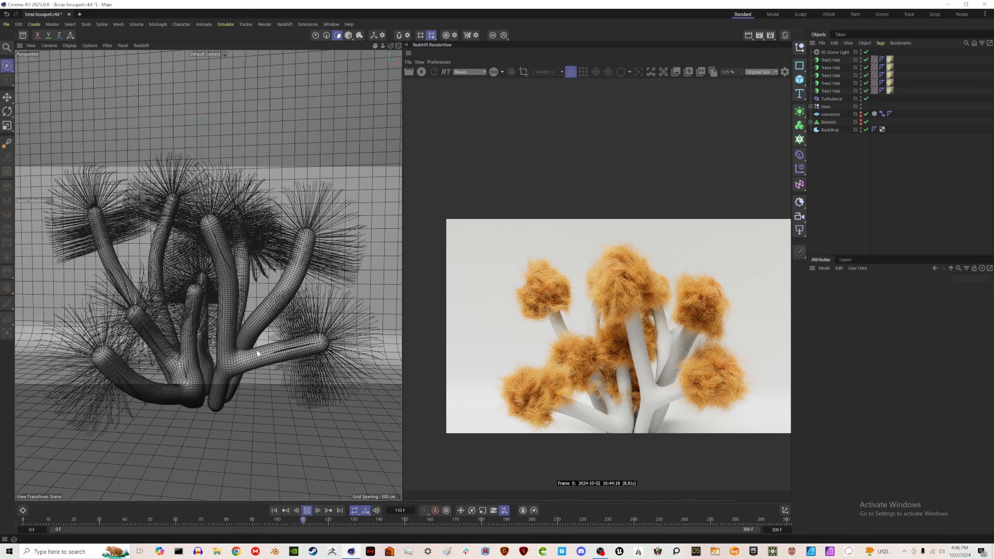
{"action": "left_click", "coordinate": [307, 510]}
{"action": "left_click", "coordinate": [274, 510]}
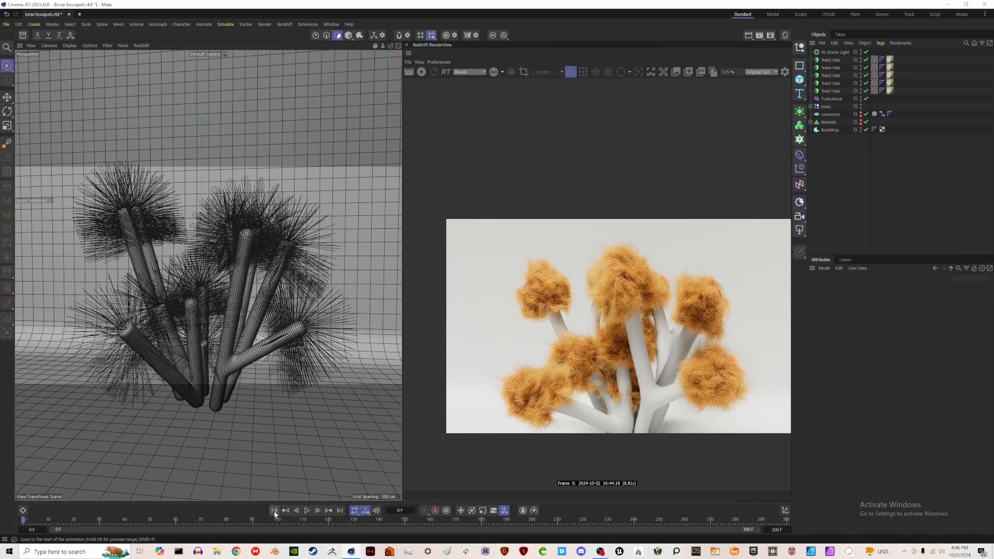
Step: Pull the zero end point of the Rest Hold curve inward to about 0.55 for all five hair objects
{"action": "left_click", "coordinate": [833, 61]}
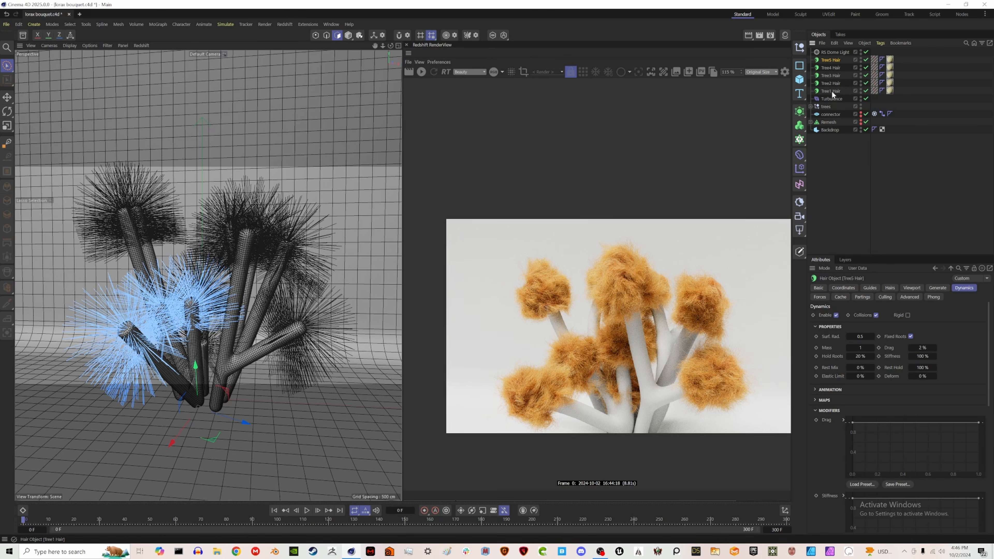
{"action": "left_click", "coordinate": [830, 91], "text": "shift"}
{"action": "scroll", "coordinate": [828, 432], "scroll_direction": "down", "scroll_amount": 5}
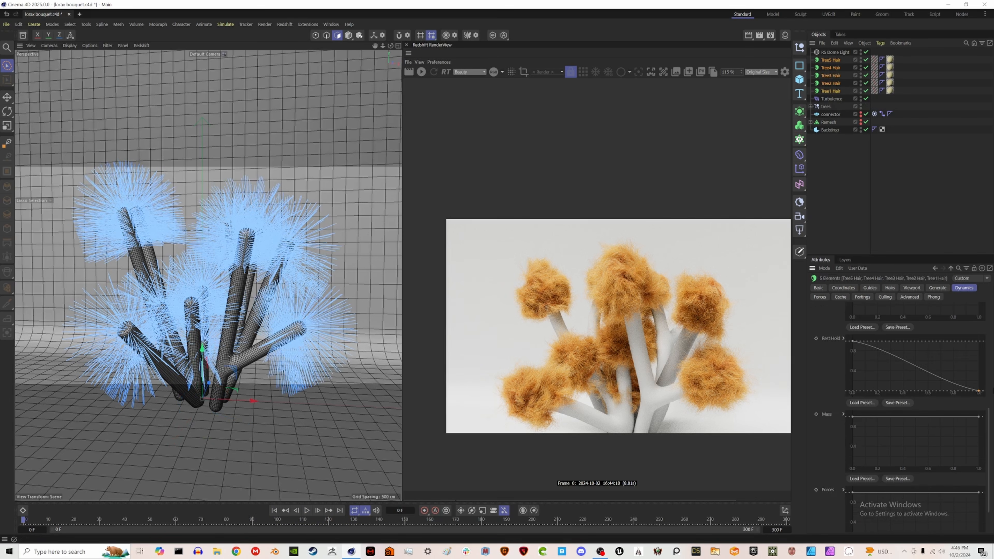
{"action": "left_click_drag", "start_coordinate": [978, 391], "coordinate": [922, 400]}
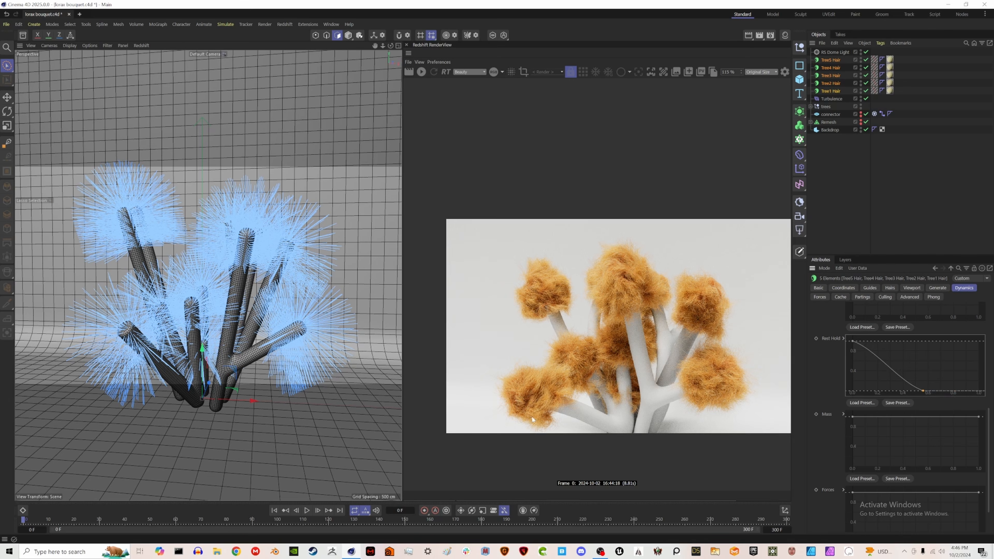
{"action": "left_click", "coordinate": [912, 195]}
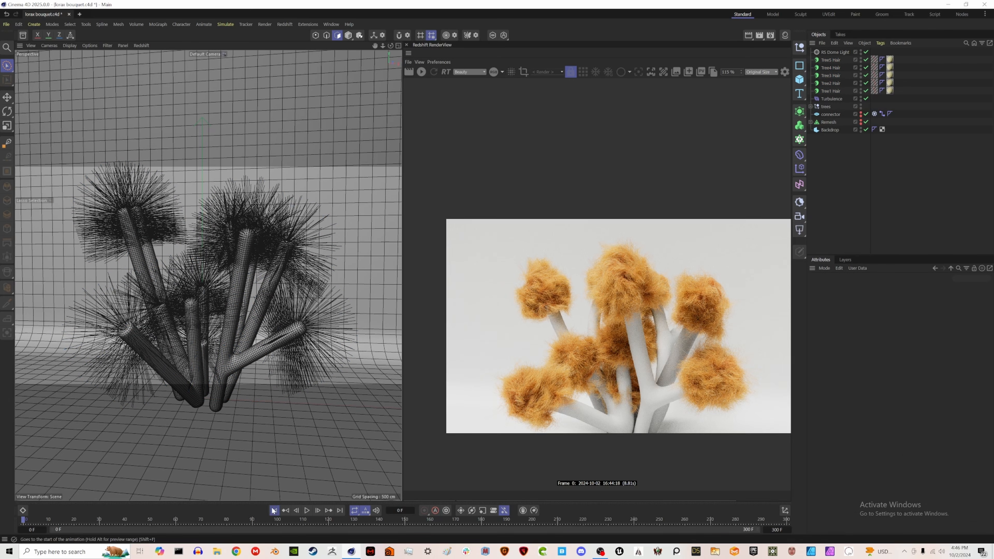
Step: Play the simulation to check the hair with the steeper Rest Hold falloff, and return to the first frame
{"action": "left_click", "coordinate": [306, 510]}
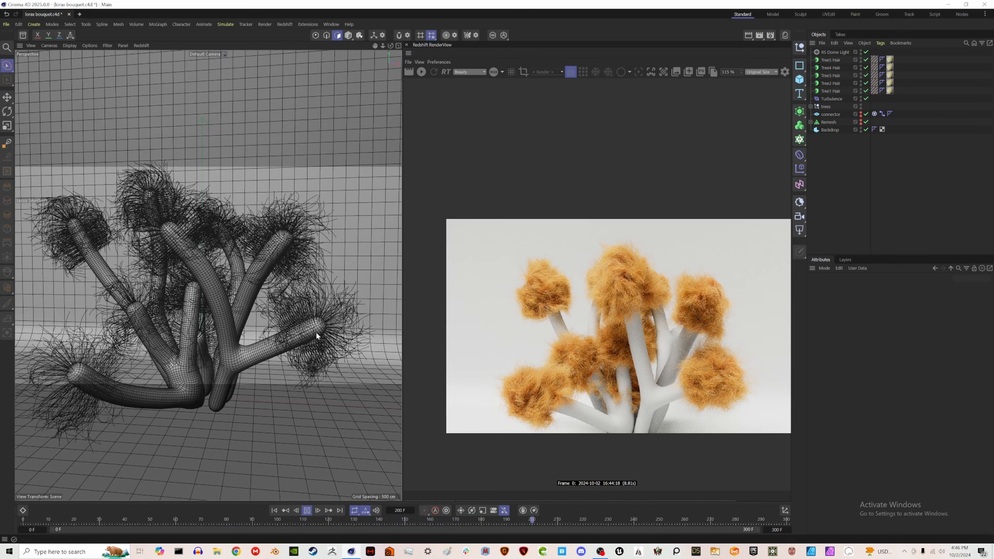
{"action": "left_click", "coordinate": [307, 510]}
{"action": "left_click", "coordinate": [275, 509]}
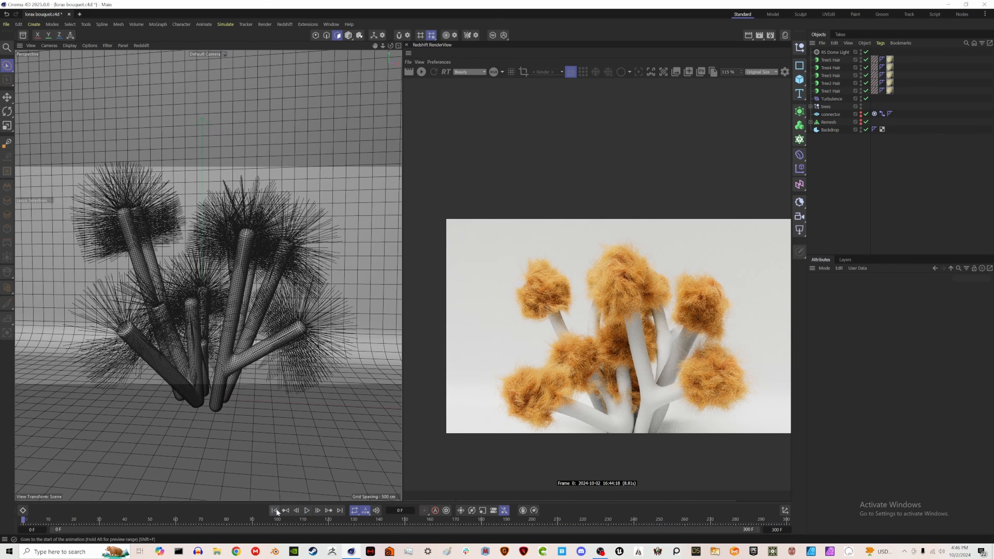
Step: Edit the Rest Mix value in the dynamics of all five hair objects together, and deselect them
{"action": "left_click", "coordinate": [827, 60]}
{"action": "left_click", "coordinate": [830, 92], "text": "shift"}
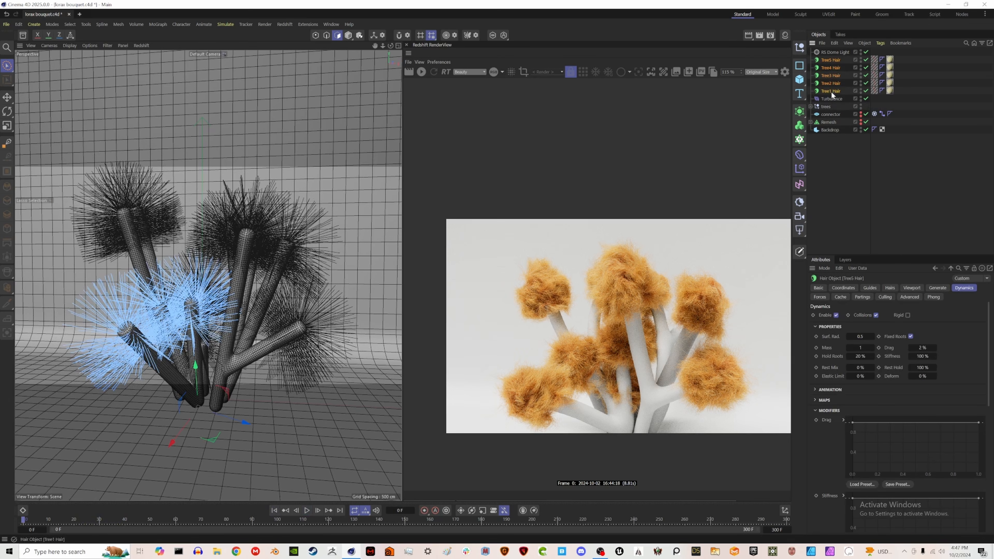
{"action": "left_click", "coordinate": [856, 366]}
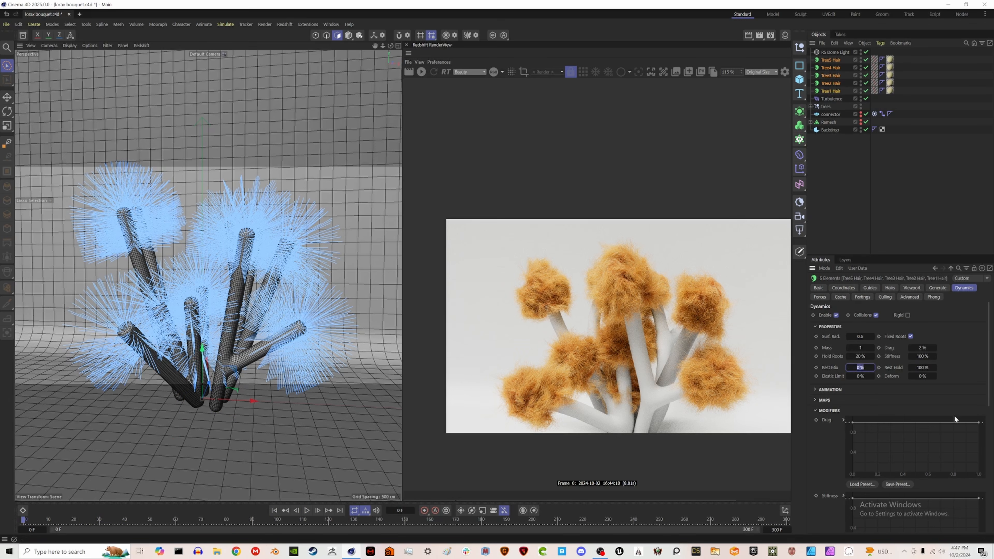
{"action": "key", "text": "Return"}
{"action": "left_click", "coordinate": [916, 229]}
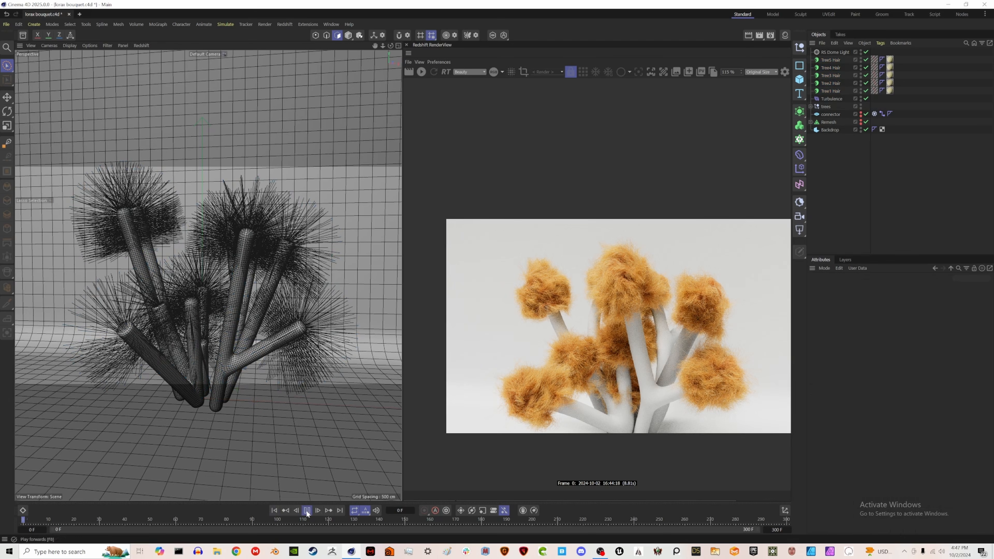
Step: Play the start of the simulation to check the hair with the edited Rest Mix, and rewind to the first frame
{"action": "left_click", "coordinate": [307, 510]}
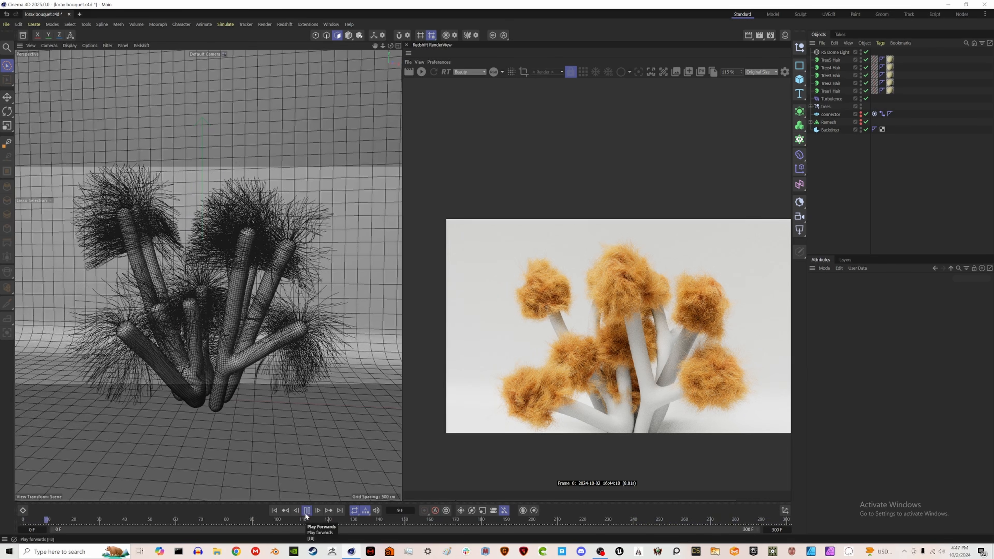
{"action": "left_click", "coordinate": [307, 511]}
{"action": "left_click", "coordinate": [271, 510]}
{"action": "left_click", "coordinate": [273, 510]}
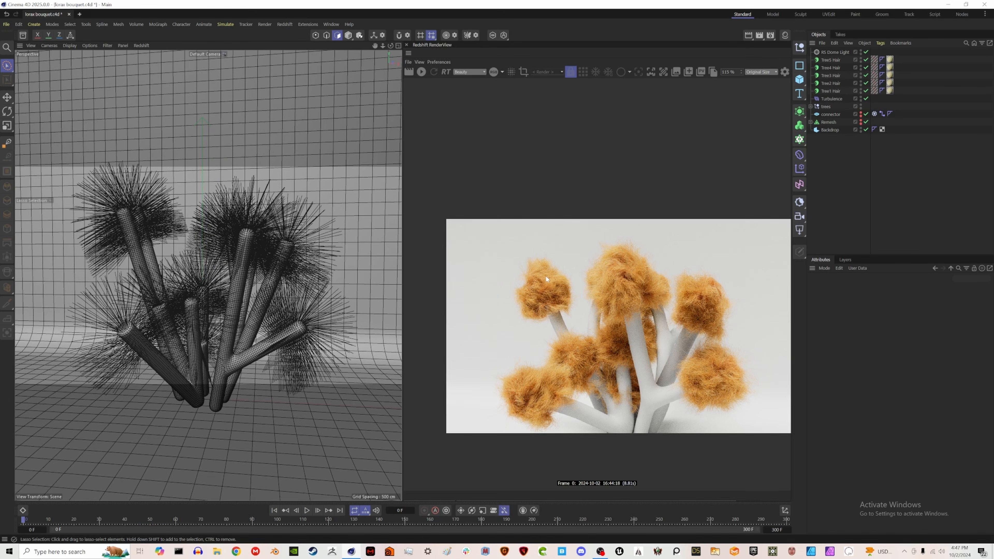
Step: Switch the viewport to Gouraud Shading and look through a new Redshift camera with a focal length of 120 mm
{"action": "key", "text": "n"}
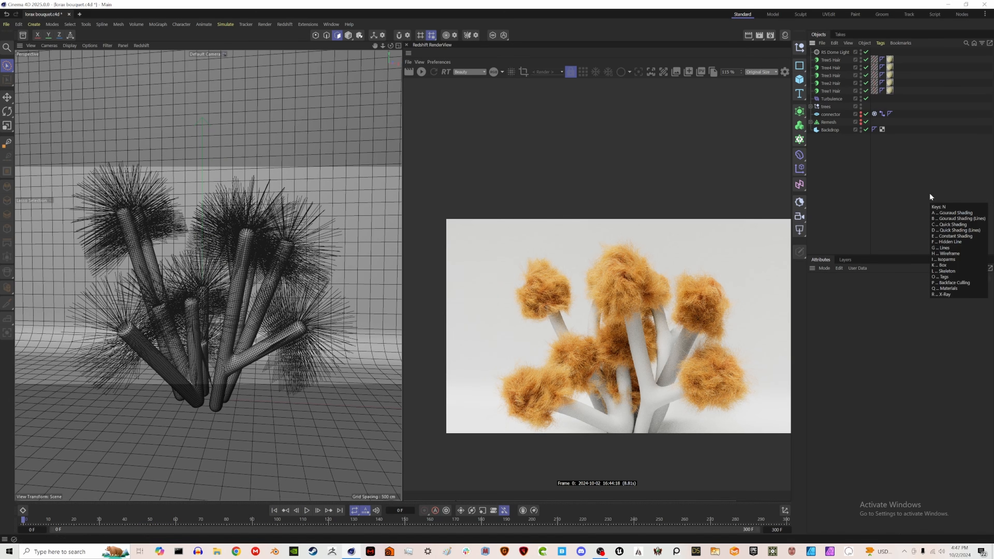
{"action": "key", "text": "a"}
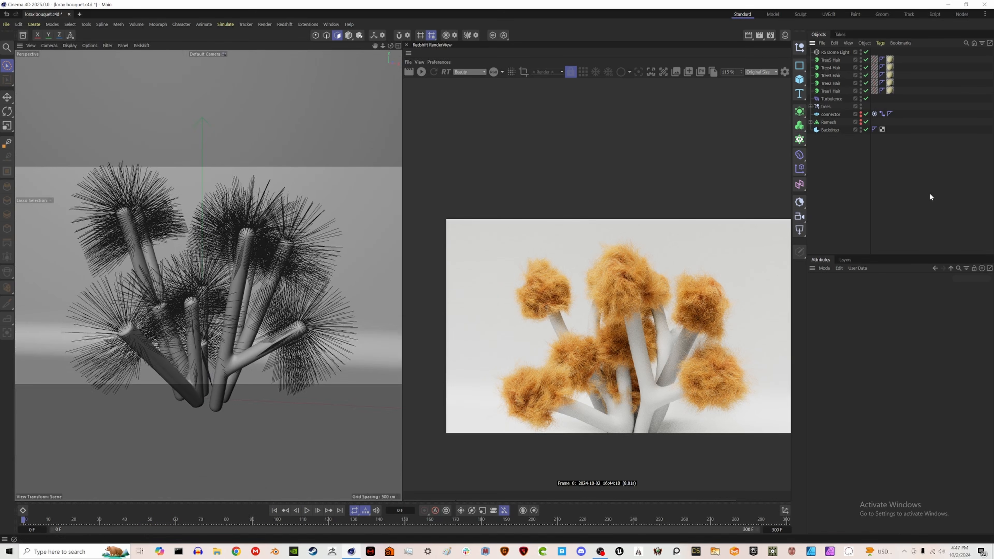
{"action": "left_click", "coordinate": [799, 216]}
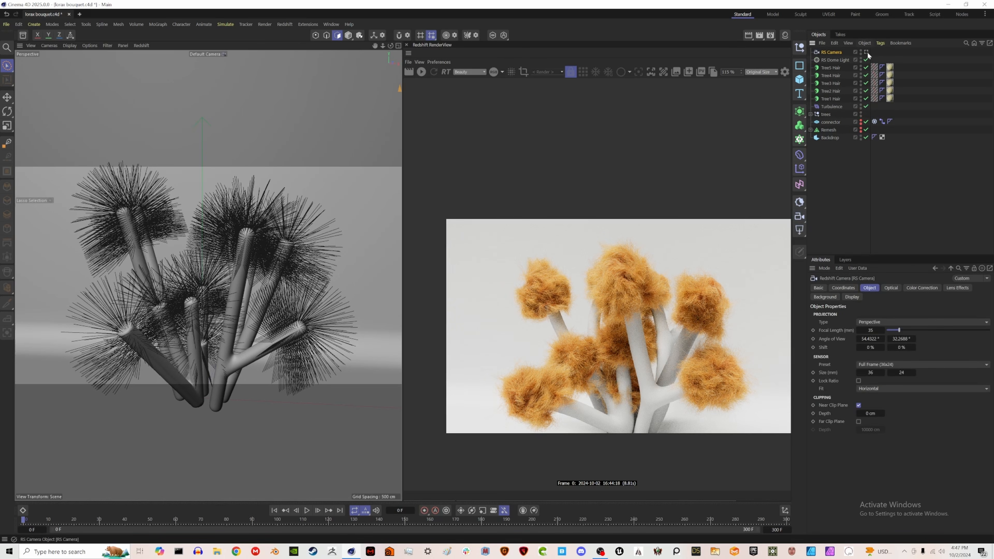
{"action": "left_click", "coordinate": [869, 330]}
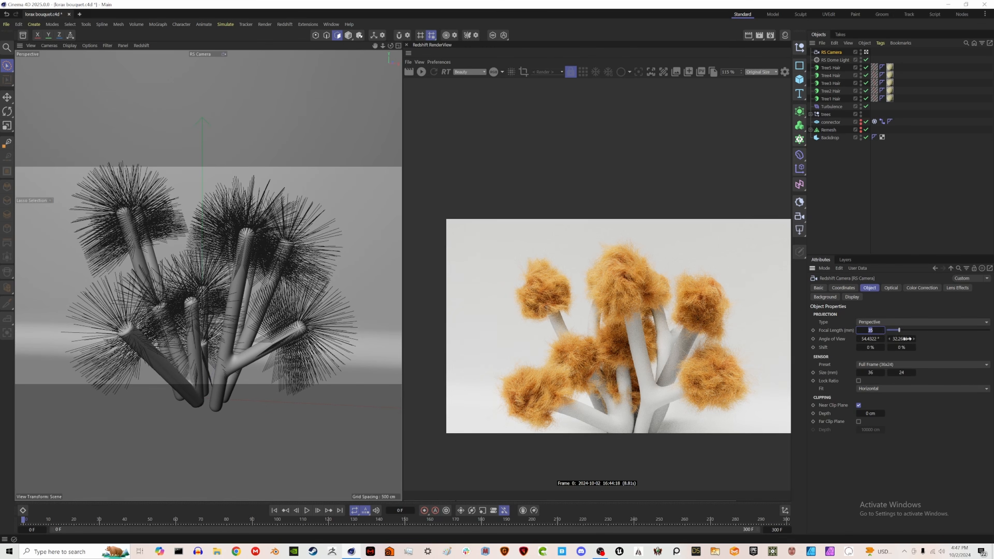
{"action": "type", "text": "120"}
{"action": "key", "text": "Return"}
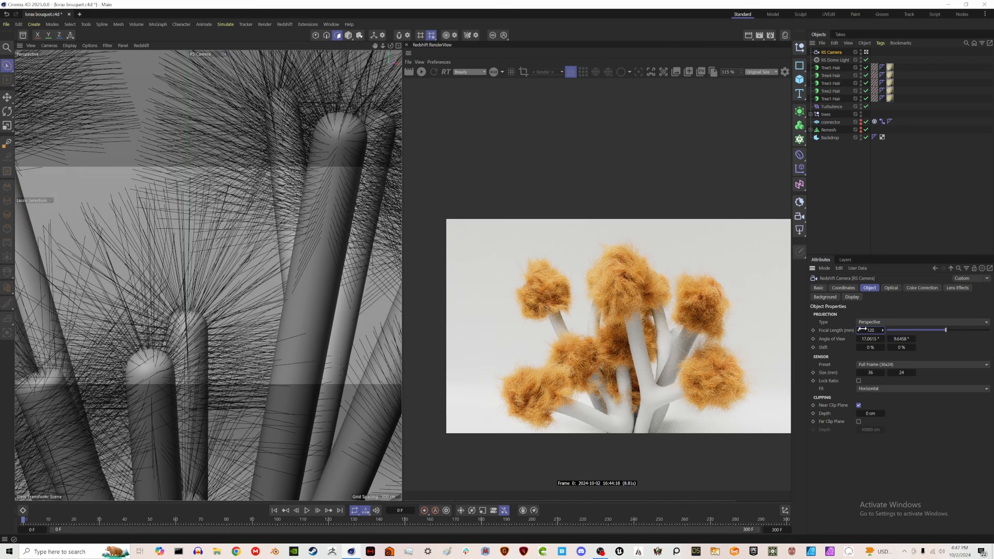
Step: Frame the whole group of trees in the Redshift camera view with some space around the hair
{"action": "scroll", "coordinate": [188, 297], "scroll_direction": "down", "scroll_amount": 10}
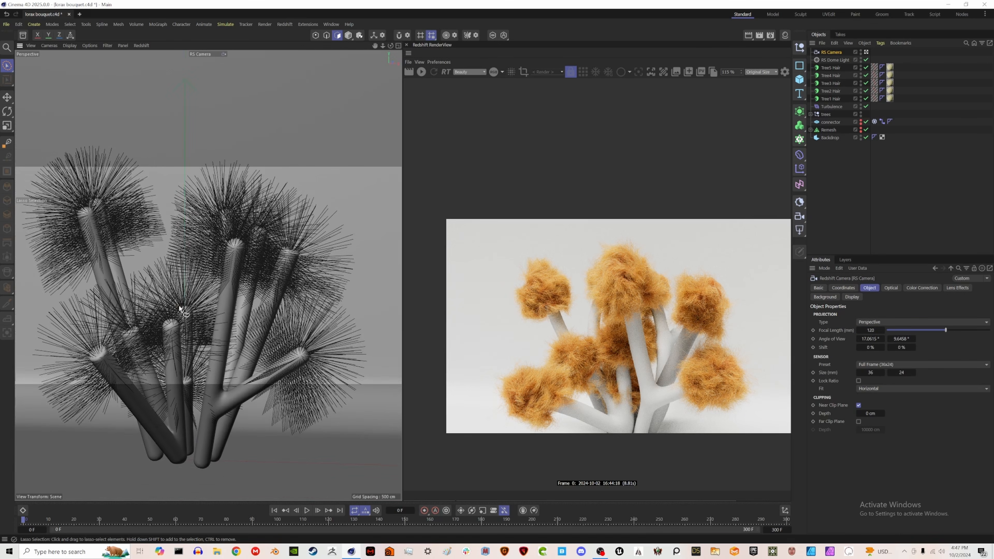
{"action": "scroll", "coordinate": [178, 305], "scroll_direction": "down", "scroll_amount": 1}
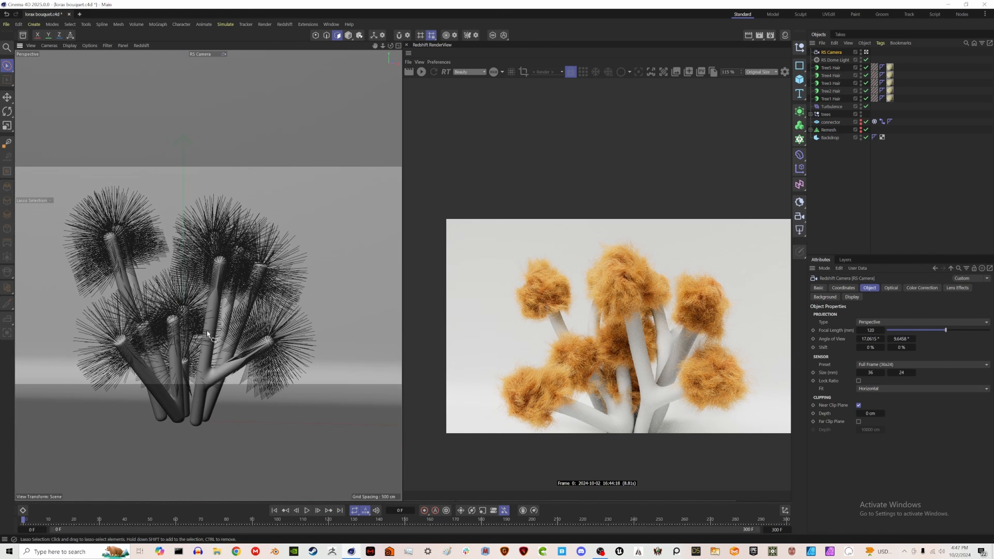
{"action": "scroll", "coordinate": [192, 330], "scroll_direction": "down", "scroll_amount": 2}
{"action": "scroll", "coordinate": [192, 328], "scroll_direction": "up", "scroll_amount": 4}
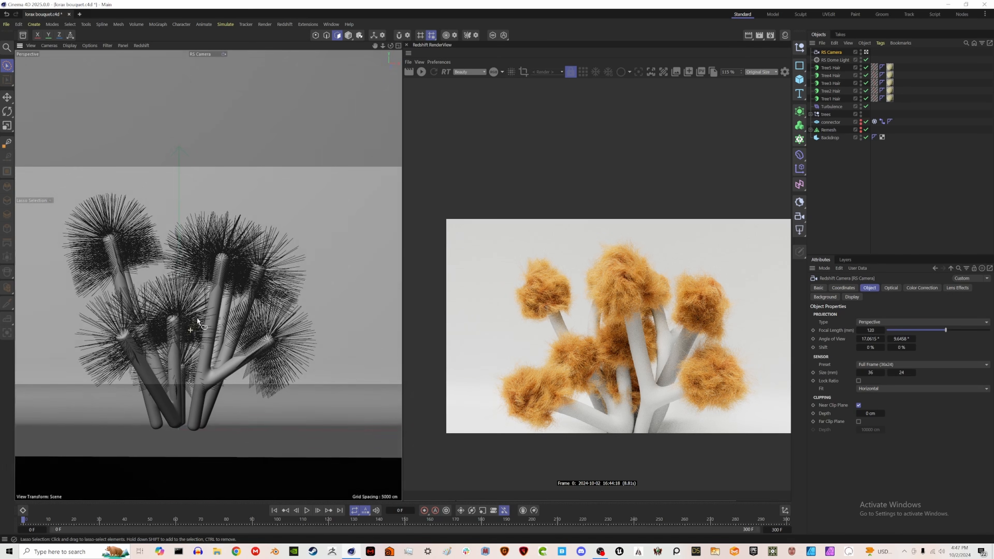
{"action": "scroll", "coordinate": [200, 319], "scroll_direction": "up", "scroll_amount": 3}
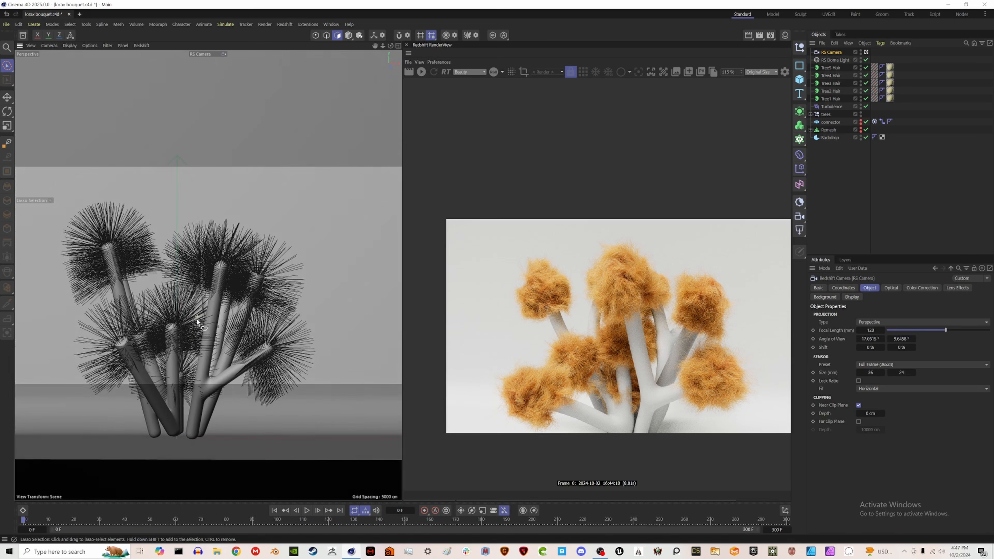
{"action": "middle_click_drag", "start_coordinate": [214, 333], "coordinate": [216, 313], "text": "alt"}
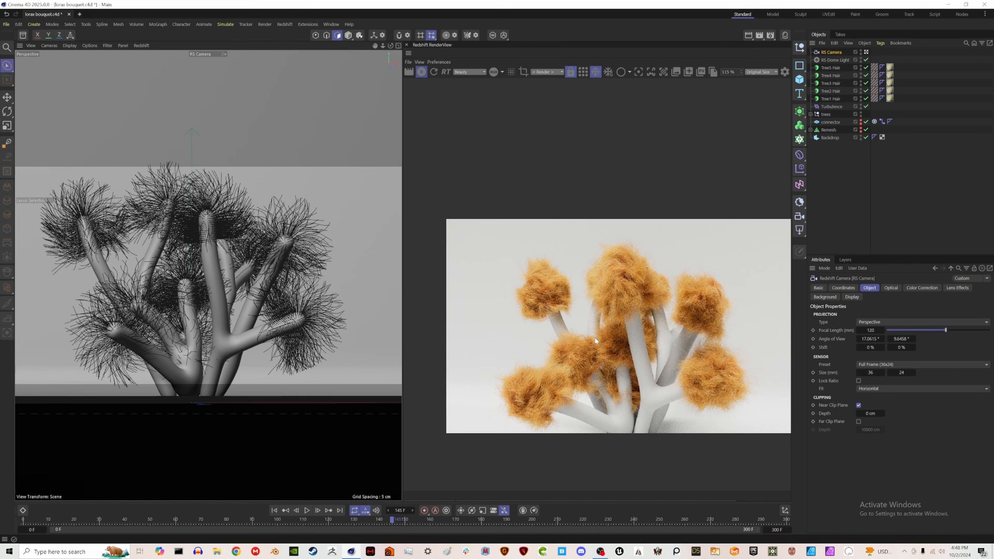
Step: Inspect the Redshift preview of the hairy trees, stop the interactive render, and save the scene
{"action": "scroll", "coordinate": [551, 366], "scroll_direction": "down", "scroll_amount": 2}
{"action": "scroll", "coordinate": [657, 397], "scroll_direction": "up", "scroll_amount": 1}
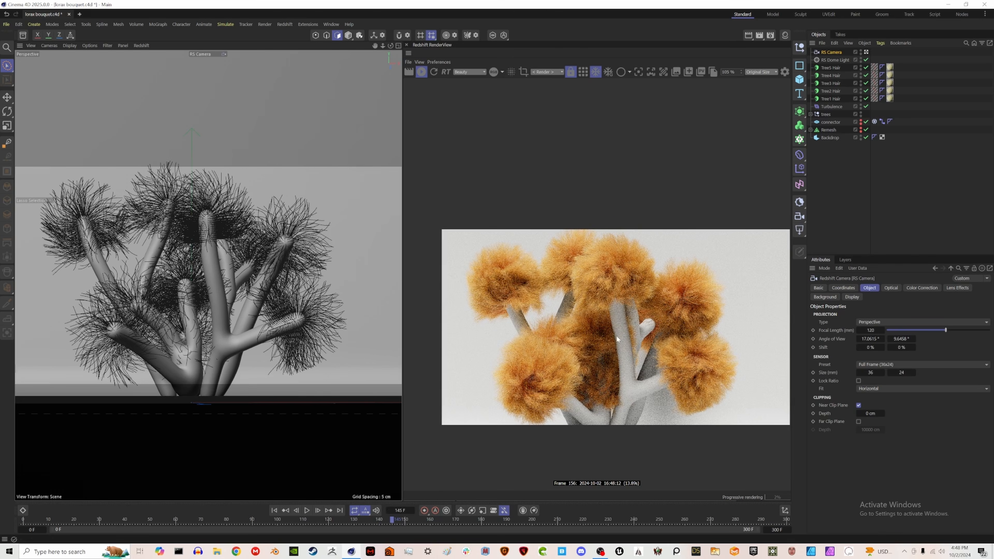
{"action": "scroll", "coordinate": [617, 343], "scroll_direction": "up", "scroll_amount": 1}
{"action": "left_click", "coordinate": [421, 72]}
{"action": "key", "text": "ctrl+s"}
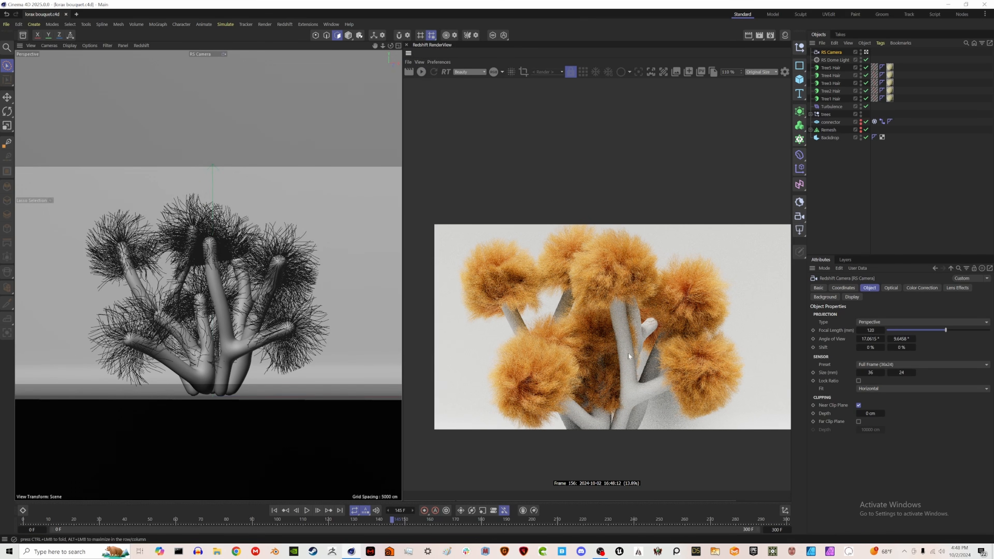
Step: In the render settings, lock the aspect ratio and set the output to 1920 x 1080 pixels at 300 DPI
{"action": "left_click", "coordinate": [266, 24]}
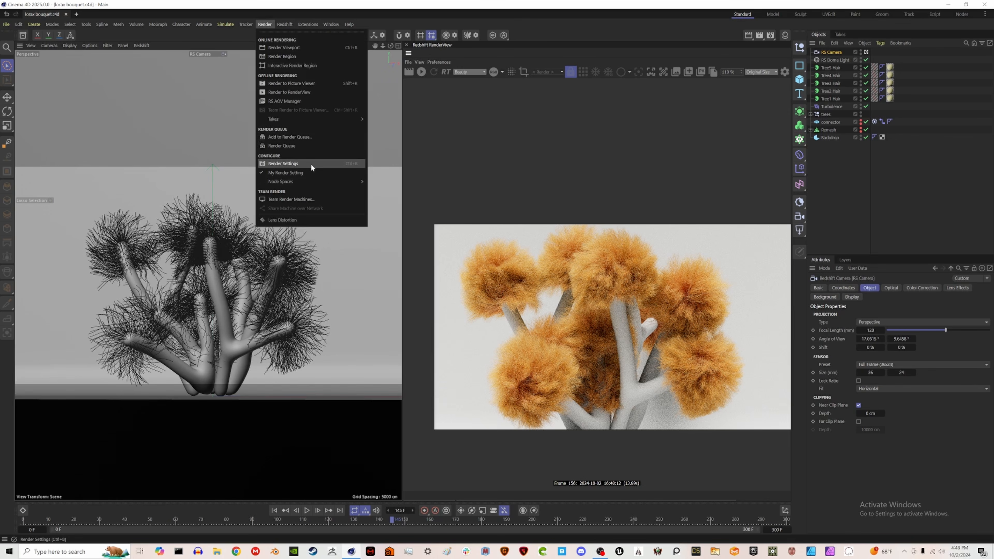
{"action": "left_click", "coordinate": [283, 163]}
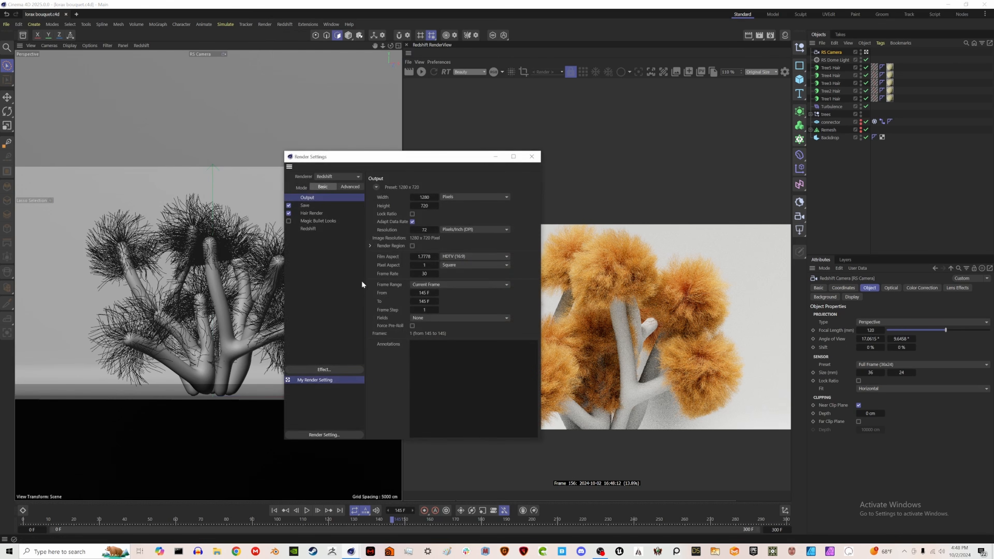
{"action": "left_click", "coordinate": [311, 213]}
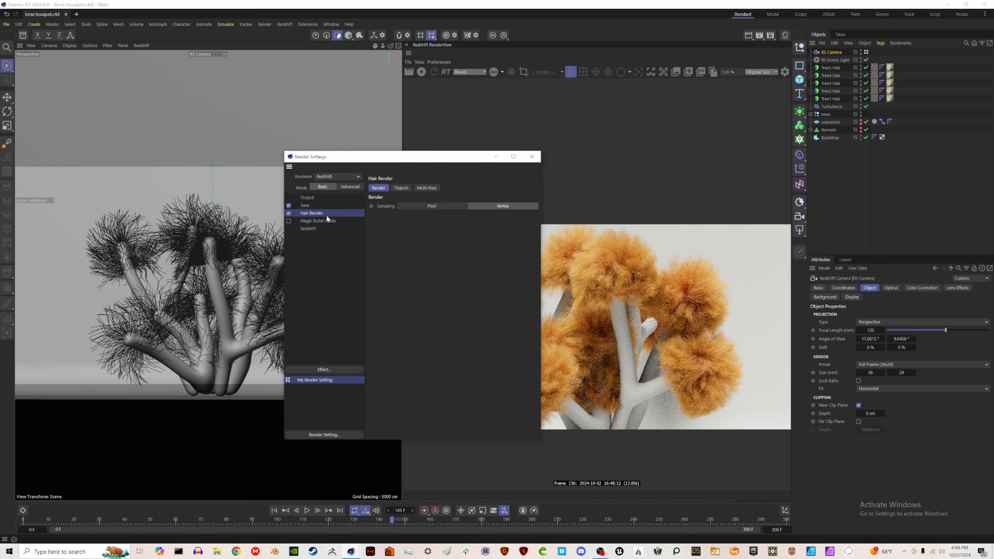
{"action": "right_click", "coordinate": [322, 270]}
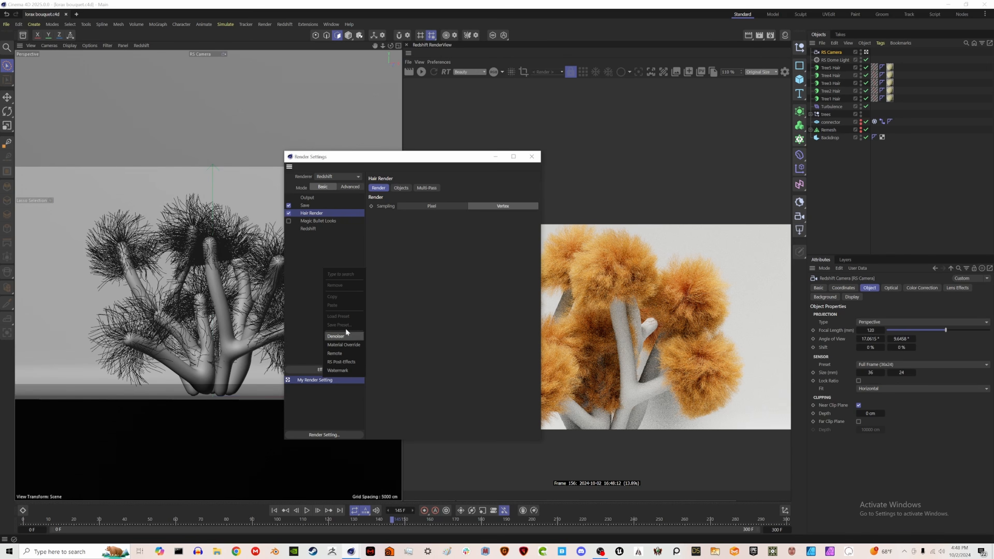
{"action": "left_click", "coordinate": [305, 296]}
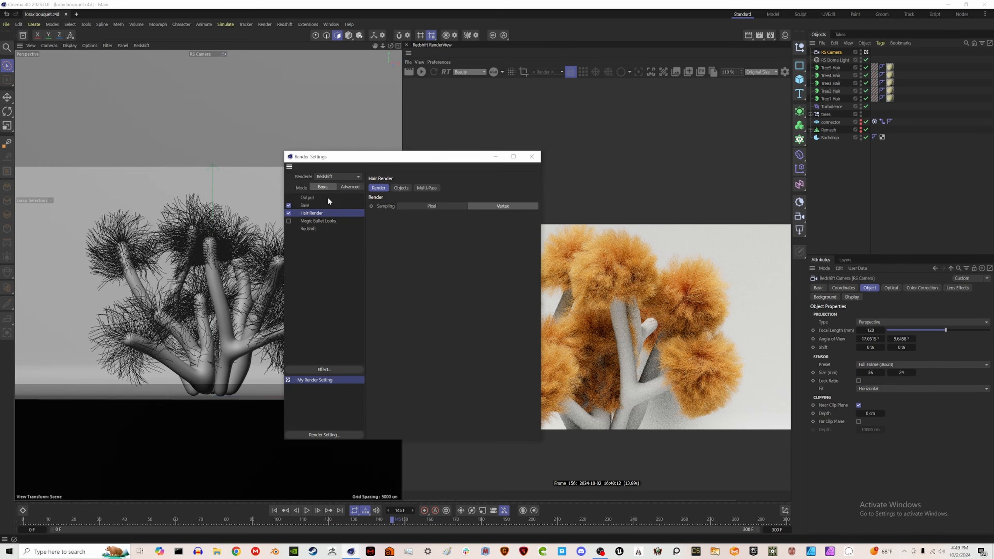
{"action": "left_click", "coordinate": [327, 197]}
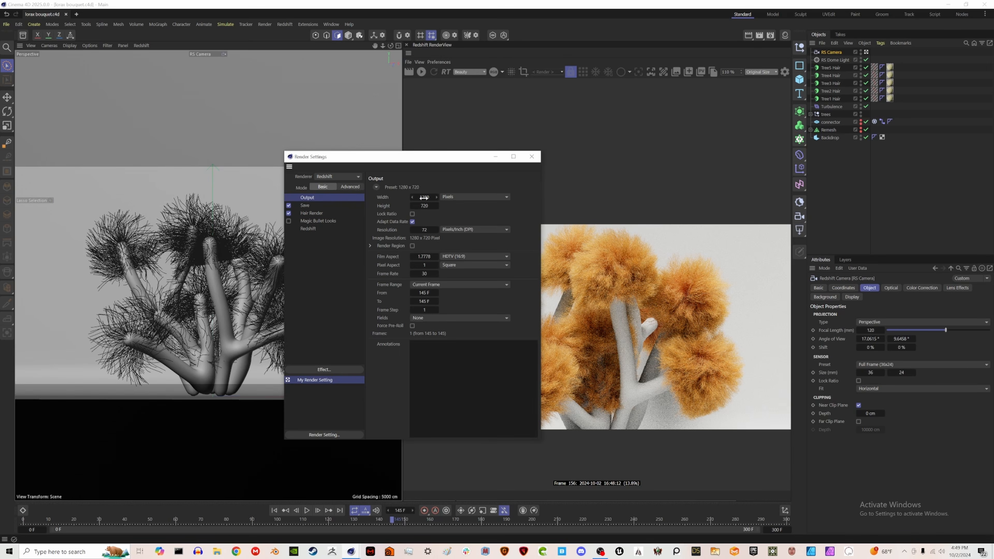
{"action": "left_click", "coordinate": [412, 214]}
{"action": "left_click", "coordinate": [425, 197]}
{"action": "type", "text": "1920"}
{"action": "key", "text": "Tab"}
{"action": "type", "text": "300"}
{"action": "key", "text": "Return"}
Step: Switch the render settings to Advanced mode and set the Redshift unified sampling threshold to 0.1
{"action": "left_click", "coordinate": [351, 187]}
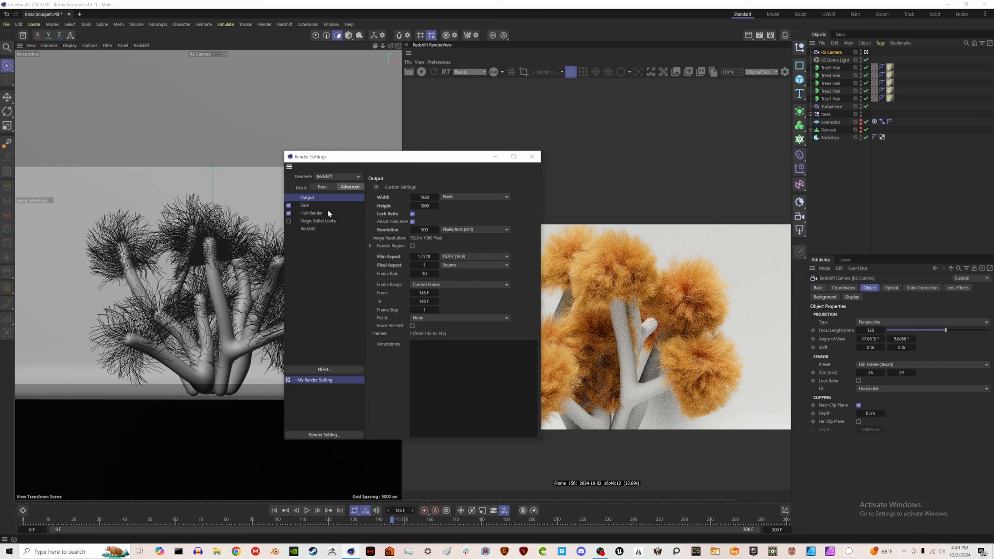
{"action": "left_click", "coordinate": [309, 229]}
{"action": "left_click", "coordinate": [451, 275]}
{"action": "type", "text": "0.1"}
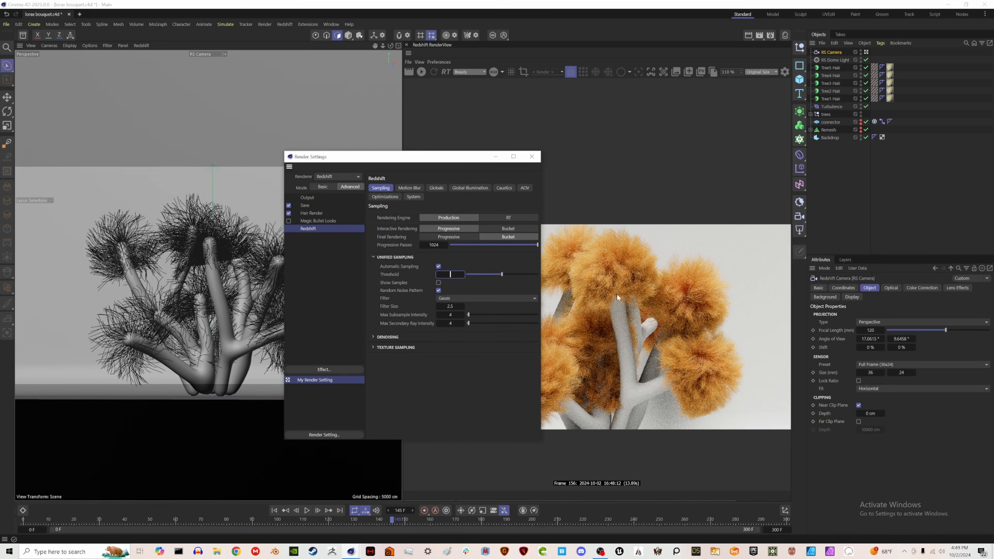
Step: Set the unified sampling filter to Lanczos with a filter size of 6, and look over the denoising options
{"action": "left_click", "coordinate": [508, 298]}
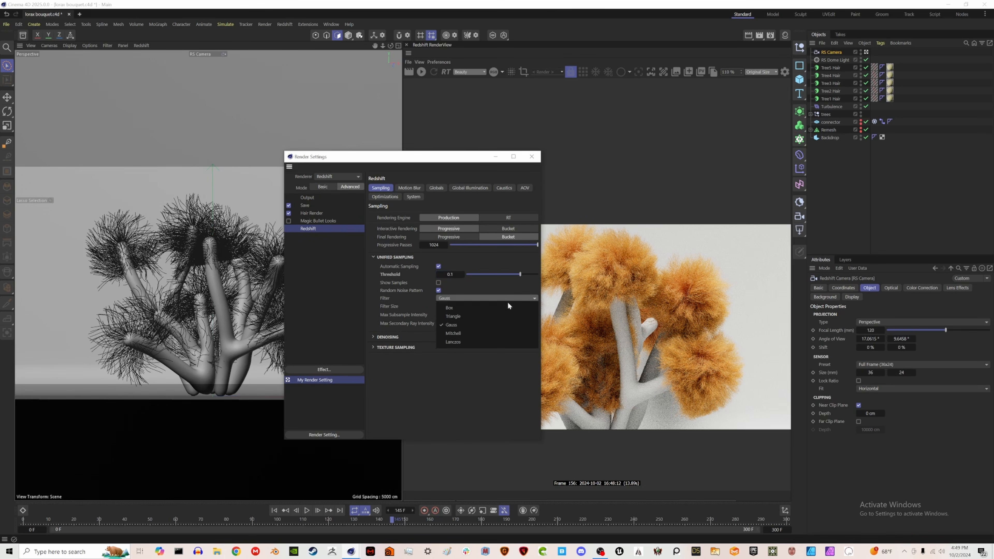
{"action": "left_click", "coordinate": [465, 342]}
{"action": "left_click", "coordinate": [450, 306]}
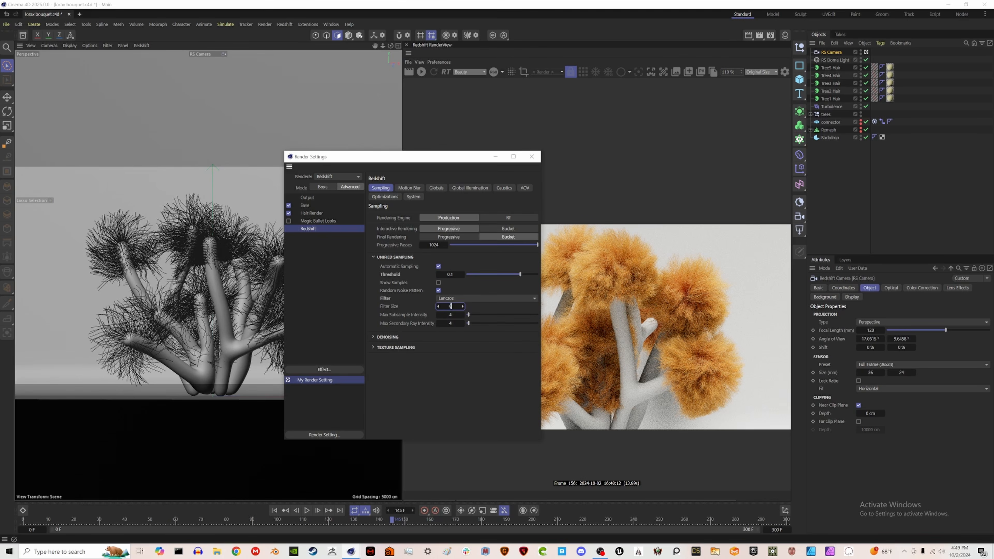
{"action": "left_click", "coordinate": [389, 338]}
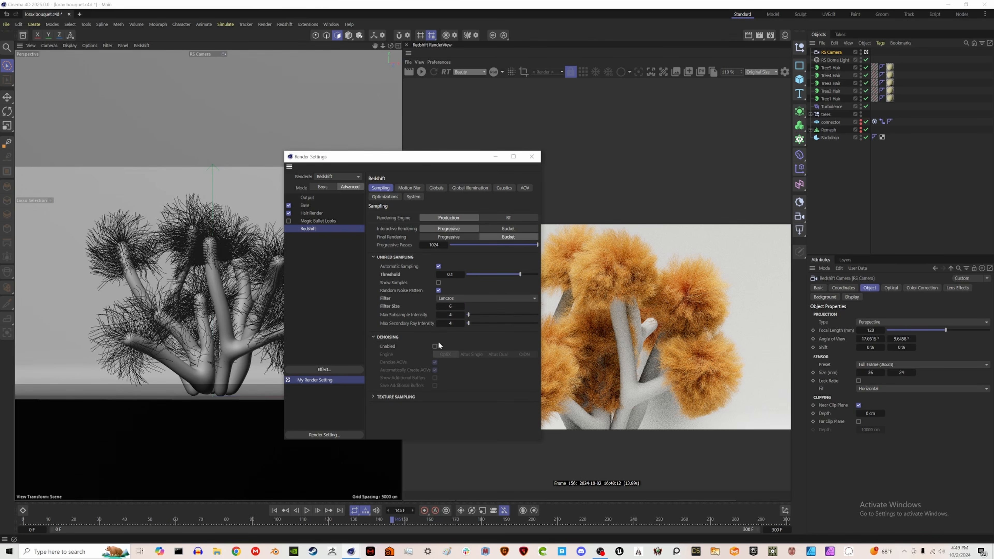
{"action": "left_click", "coordinate": [387, 337]}
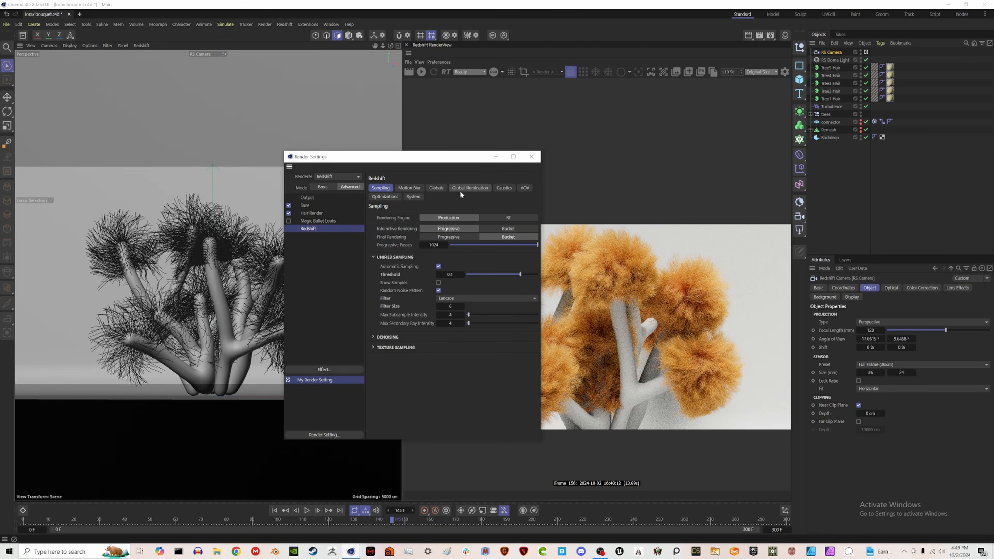
Step: In the Redshift system settings, set the bucket size to 256 and change the used GPU memory percentage, then start the interactive render
{"action": "left_click", "coordinate": [413, 197]}
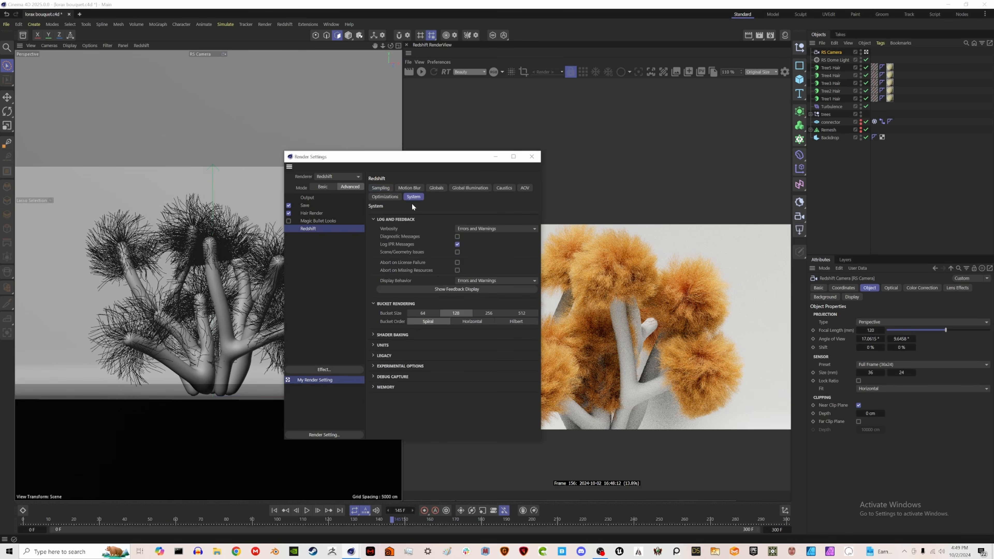
{"action": "left_click", "coordinate": [492, 312]}
{"action": "left_click", "coordinate": [388, 388]}
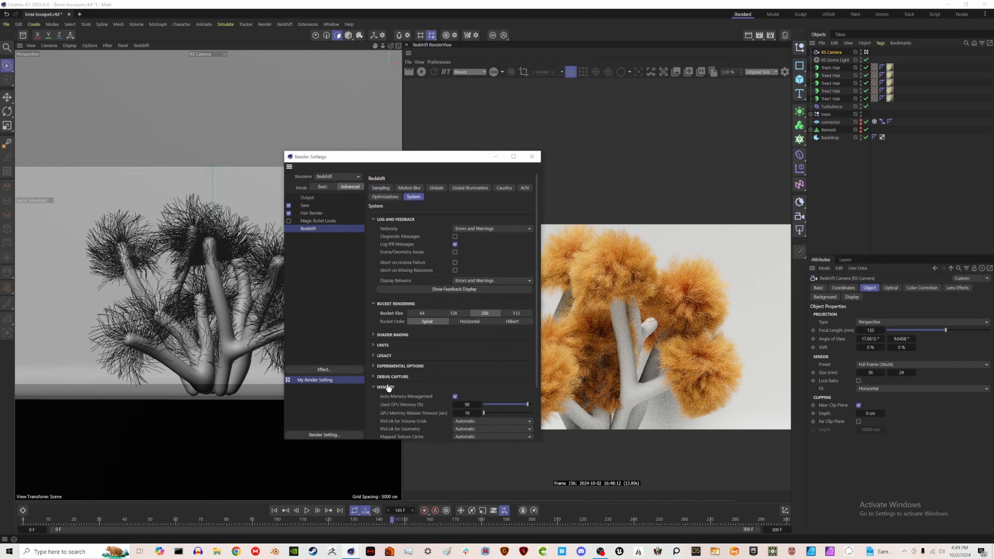
{"action": "left_click", "coordinate": [465, 402]}
{"action": "type", "text": "6"}
{"action": "key", "text": "Return"}
{"action": "left_click", "coordinate": [292, 284]}
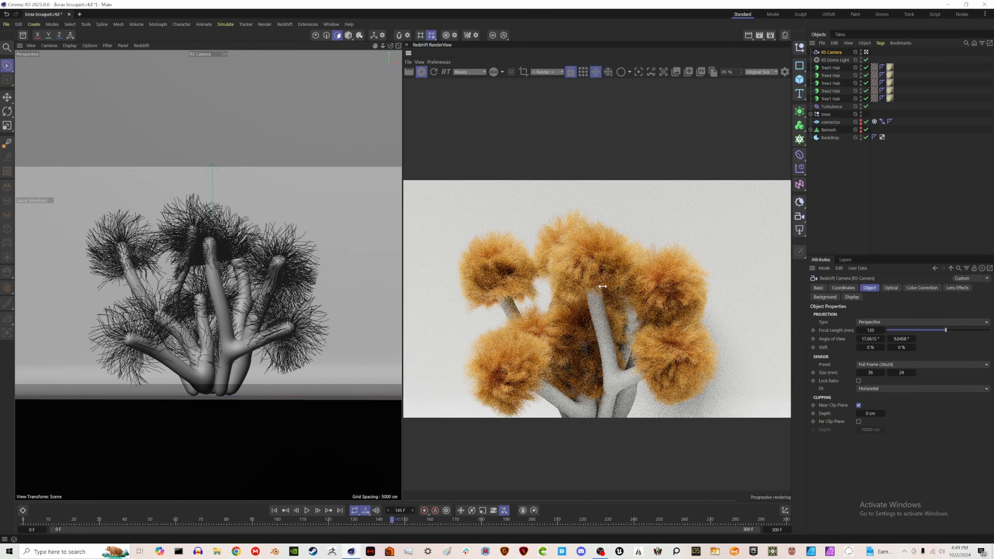
Step: Set the hair material's clump amount to 50%, check it in the Redshift preview, and stop the interactive render
{"action": "left_click", "coordinate": [830, 68]}
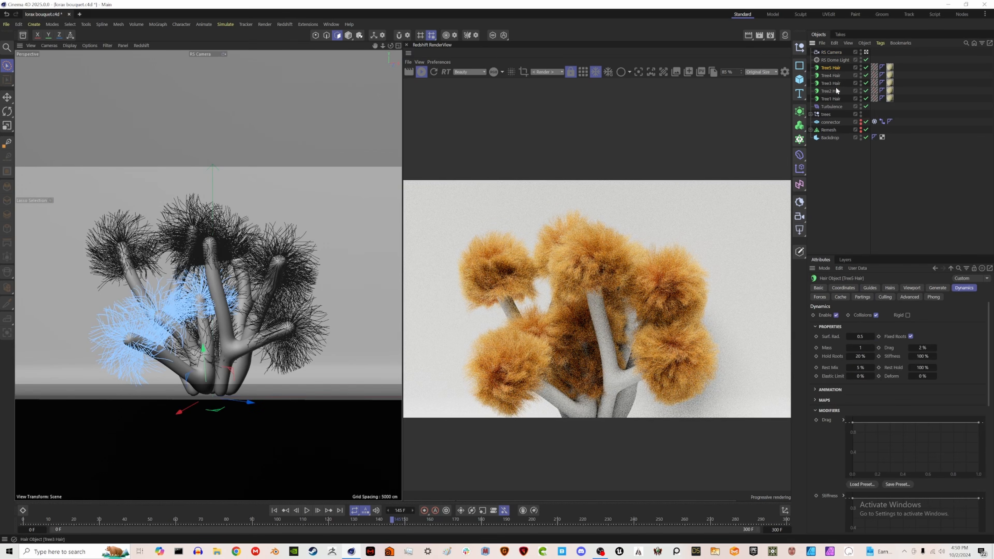
{"action": "left_click", "coordinate": [873, 99]}
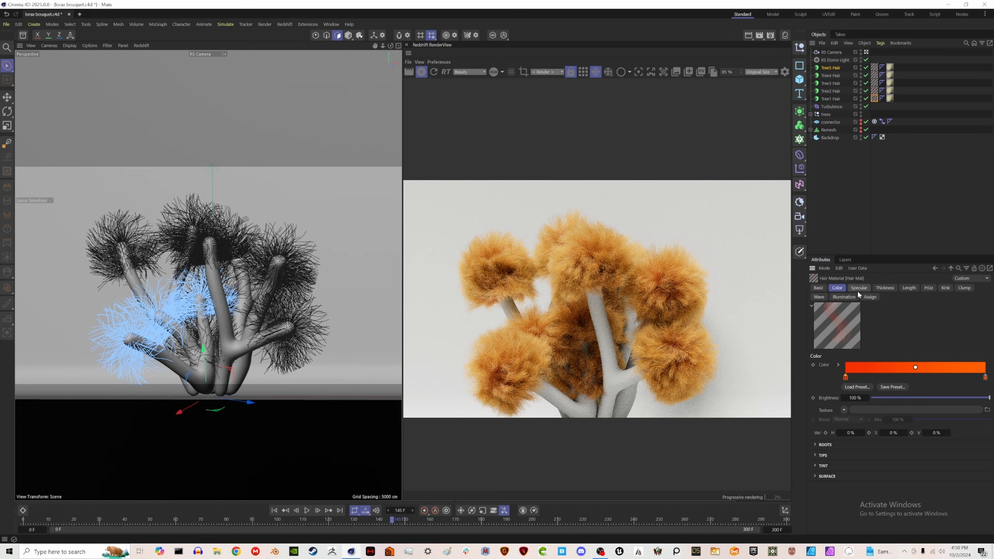
{"action": "left_click", "coordinate": [963, 288]}
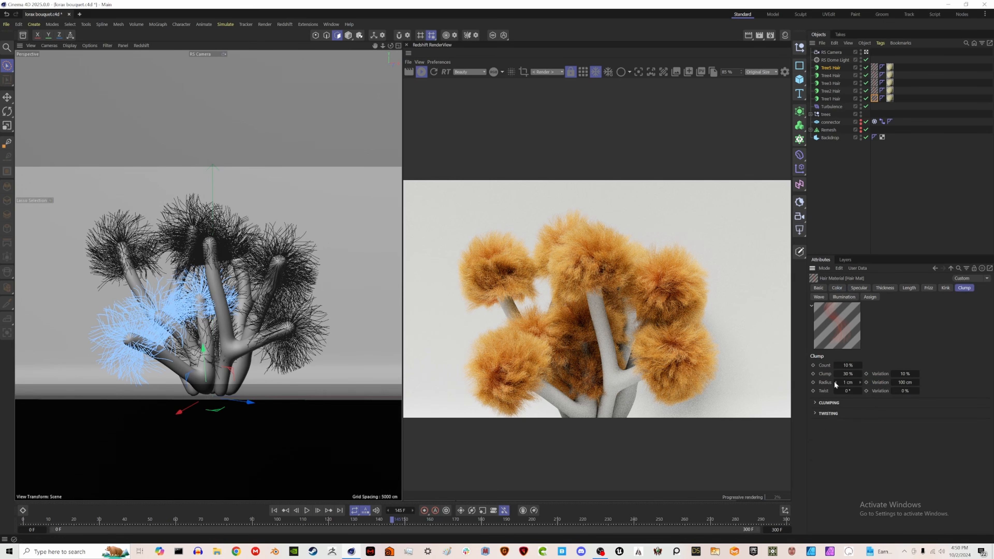
{"action": "type", "text": "50"}
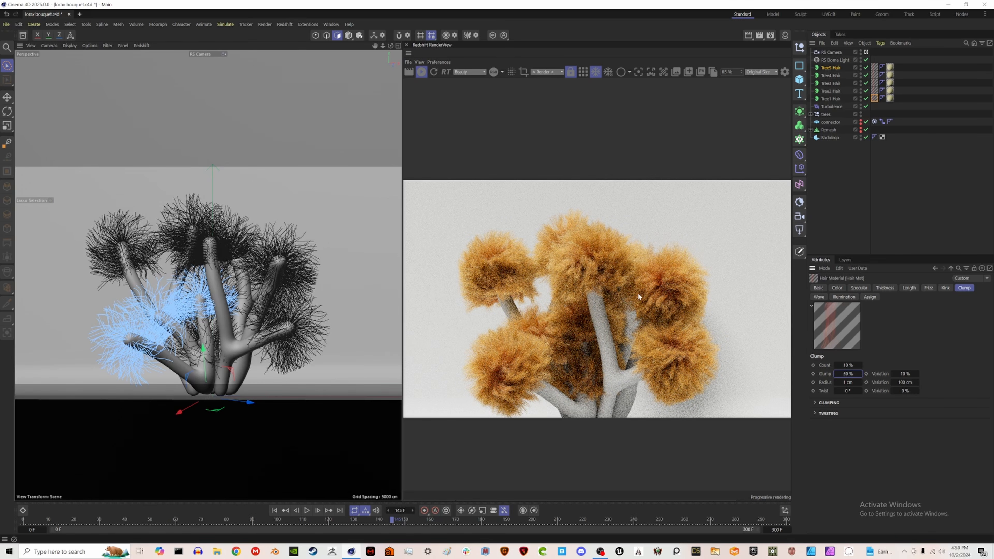
{"action": "scroll", "coordinate": [617, 292], "scroll_direction": "down", "scroll_amount": 1}
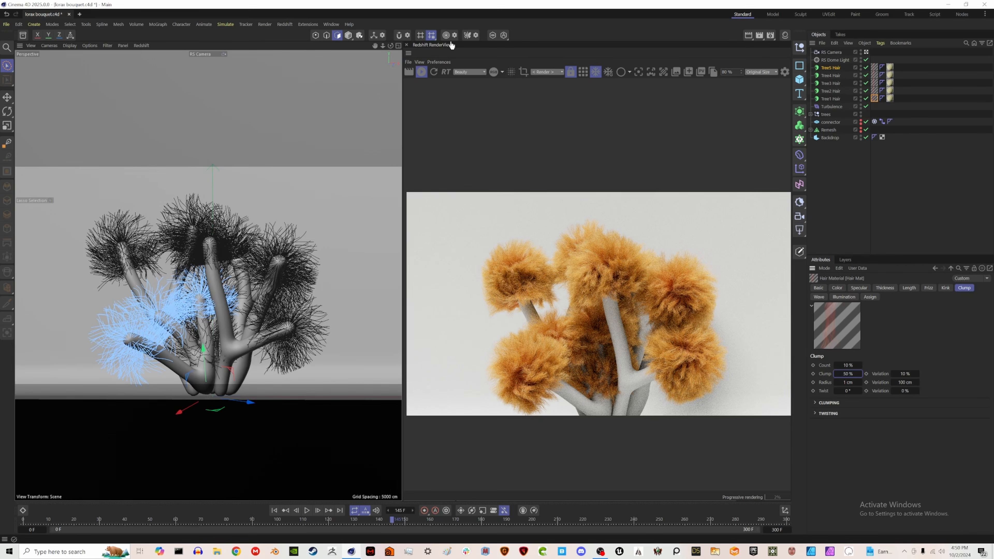
{"action": "left_click", "coordinate": [420, 73]}
Step: Create a Redshift Standard material and apply it to the trees object
{"action": "left_click", "coordinate": [784, 36]}
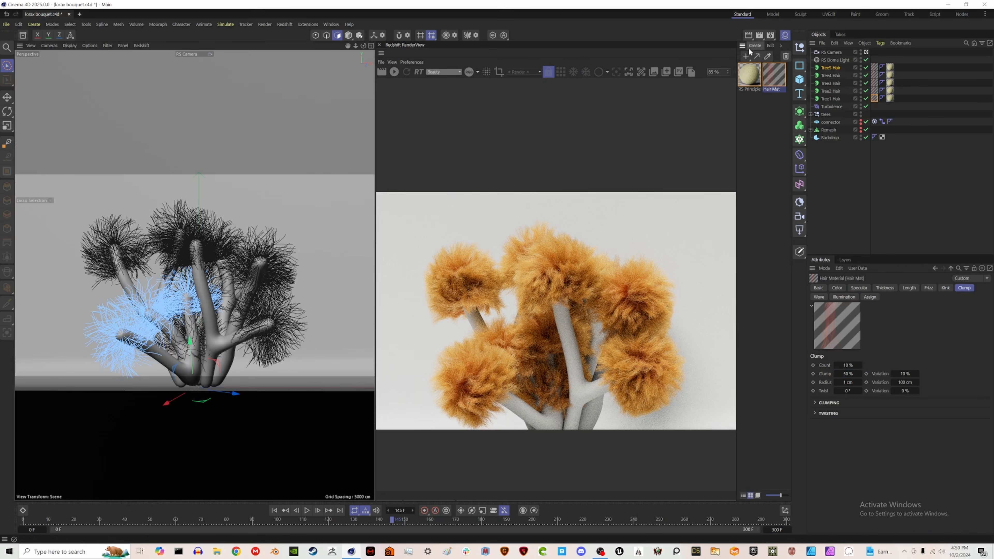
{"action": "left_click", "coordinate": [750, 47]}
{"action": "mouse_move", "coordinate": [767, 68]}
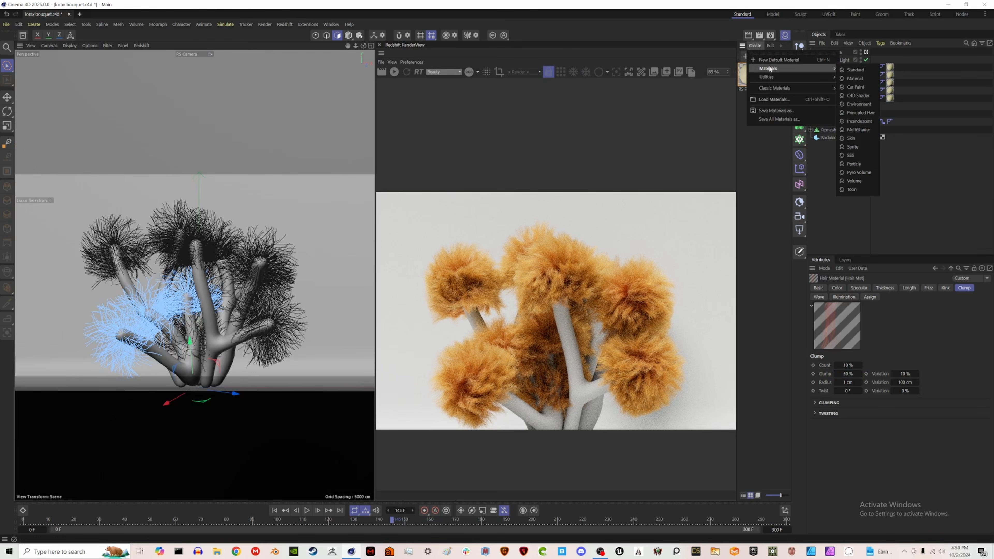
{"action": "left_click", "coordinate": [857, 69]}
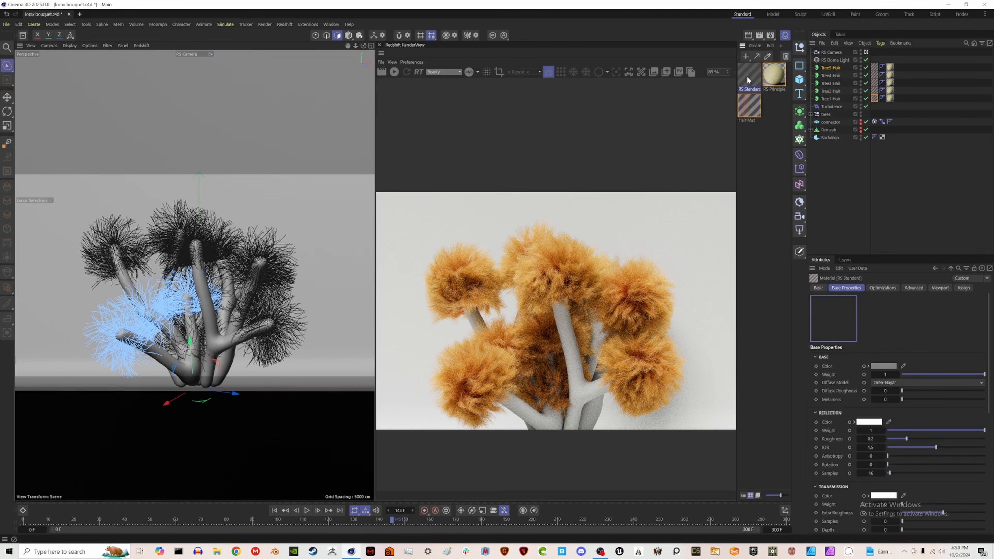
{"action": "left_click_drag", "start_coordinate": [820, 104], "coordinate": [821, 115]}
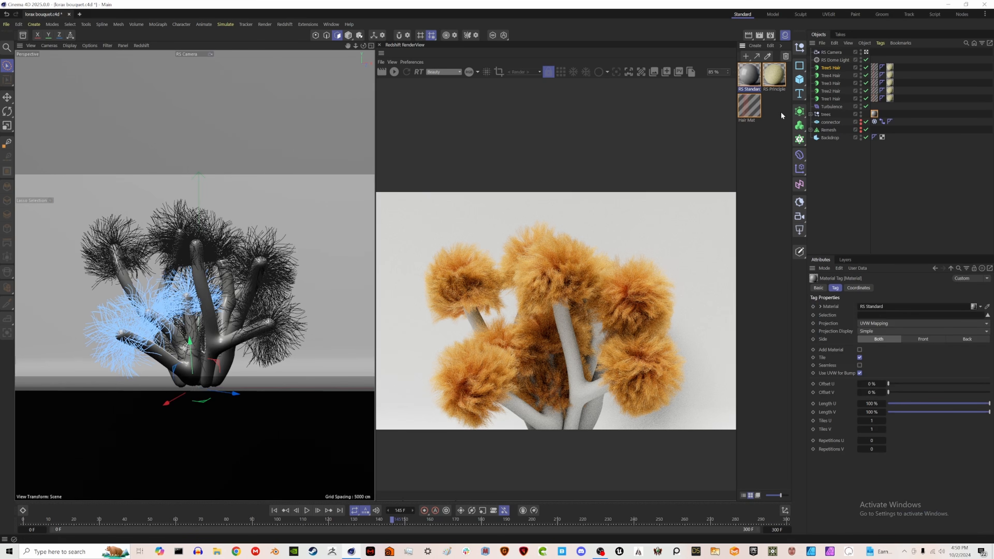
Step: Open the new Standard material in the Node Editor, set its base color to coral red and its reflection roughness to 0.55
{"action": "double_click", "coordinate": [749, 74]}
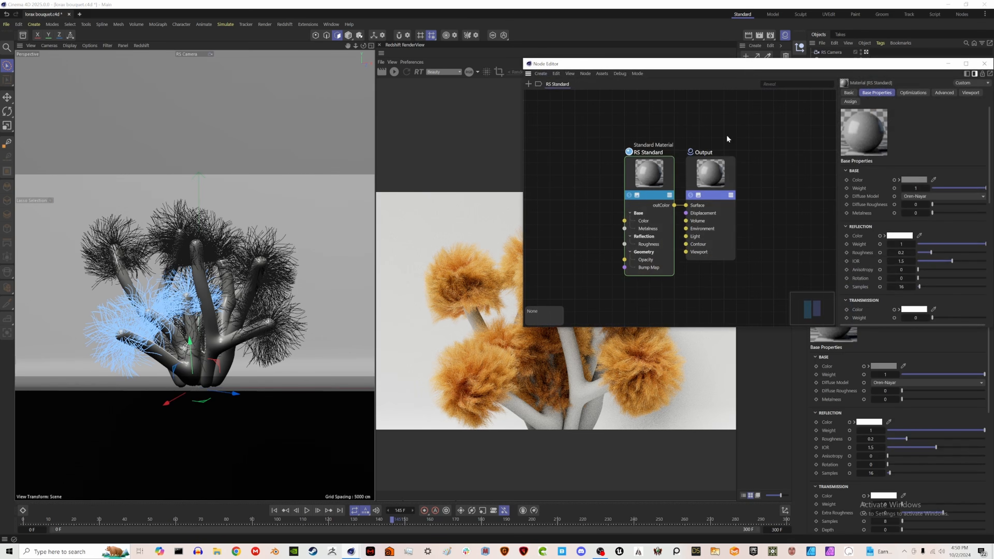
{"action": "left_click_drag", "start_coordinate": [744, 64], "coordinate": [304, 86]}
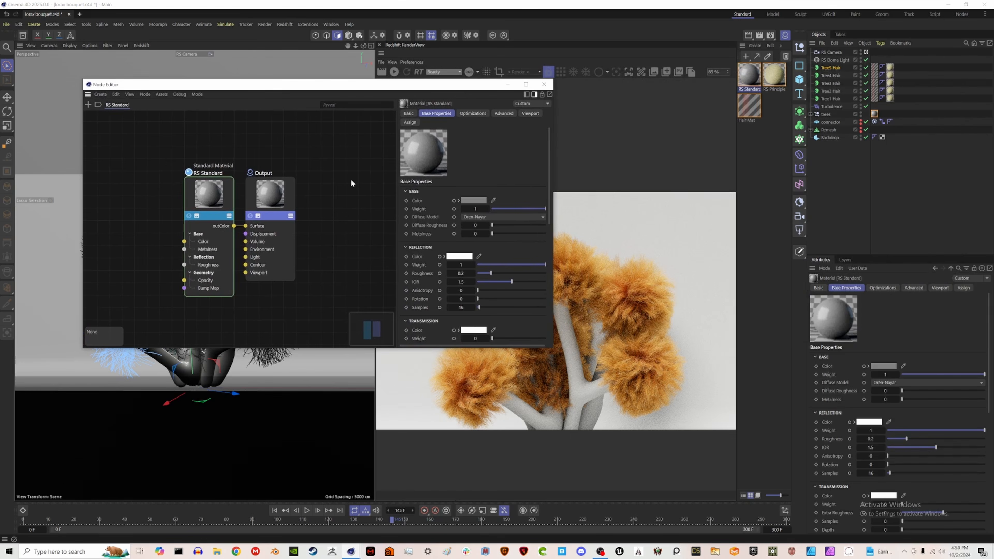
{"action": "left_click", "coordinate": [473, 200]}
{"action": "left_click", "coordinate": [431, 240]}
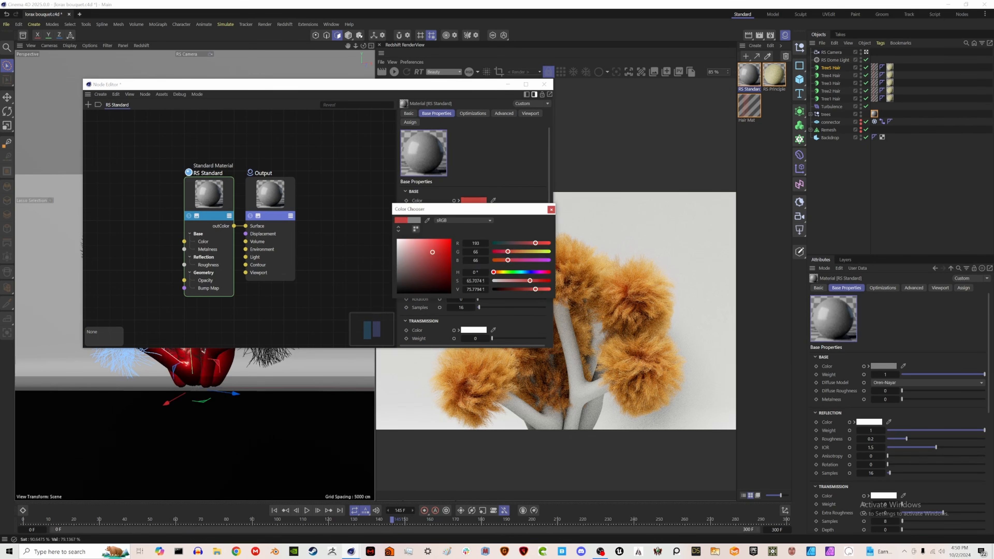
{"action": "left_click_drag", "start_coordinate": [431, 240], "coordinate": [430, 238]}
{"action": "left_click", "coordinate": [550, 210]}
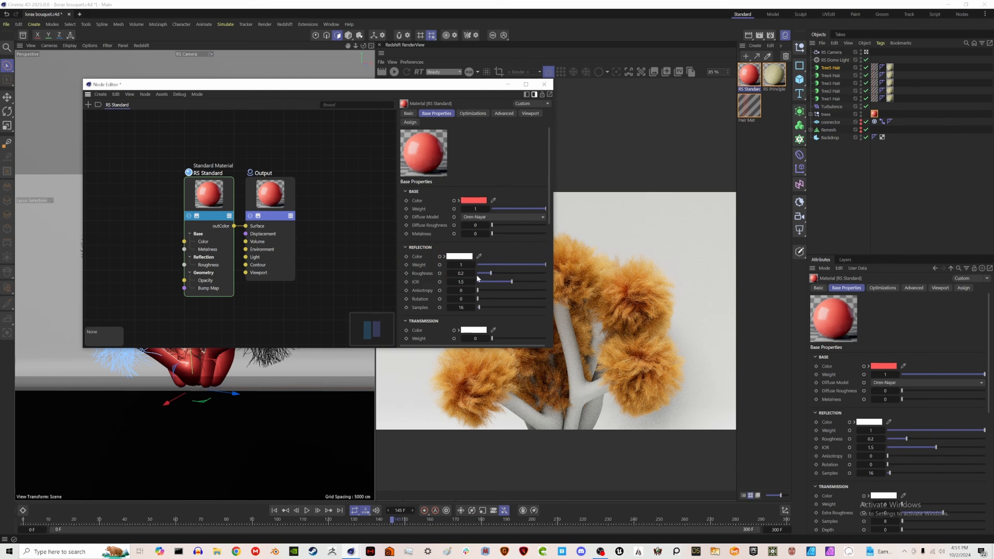
{"action": "left_click_drag", "start_coordinate": [508, 275], "coordinate": [515, 273]}
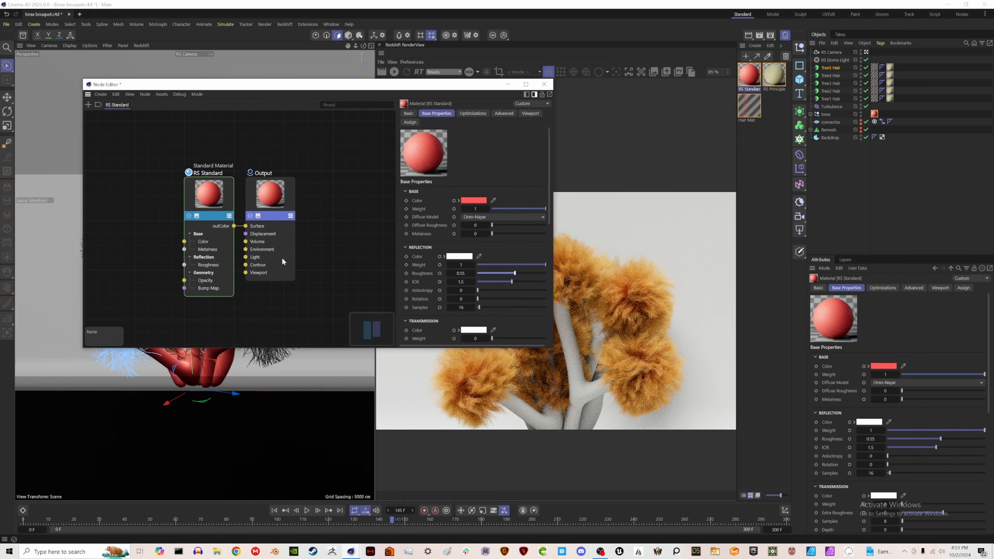
Step: Add a Bump Map node and connect its output to the Bump Map input of the RS Standard node
{"action": "middle_click_drag", "start_coordinate": [289, 260], "coordinate": [386, 249]}
{"action": "double_click", "coordinate": [234, 268]}
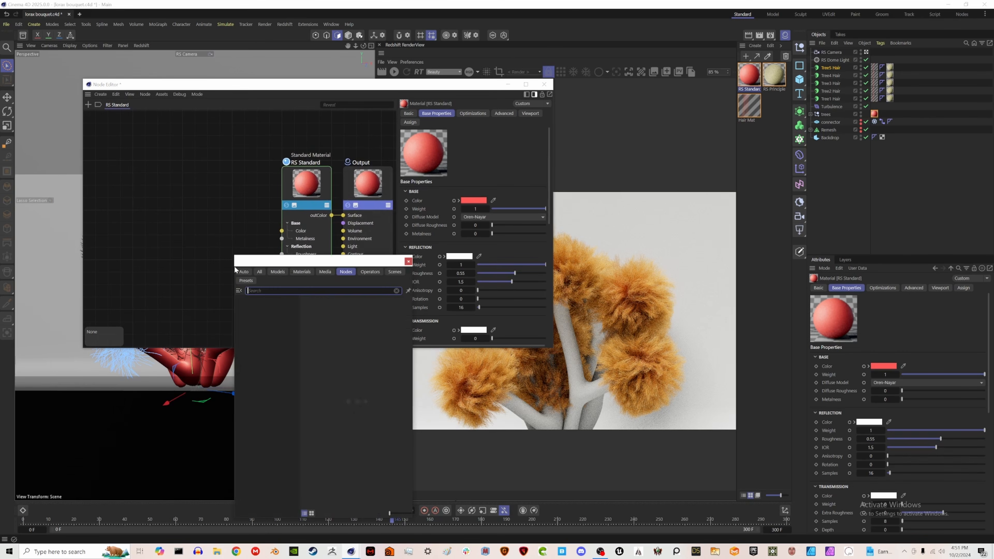
{"action": "type", "text": "bump"}
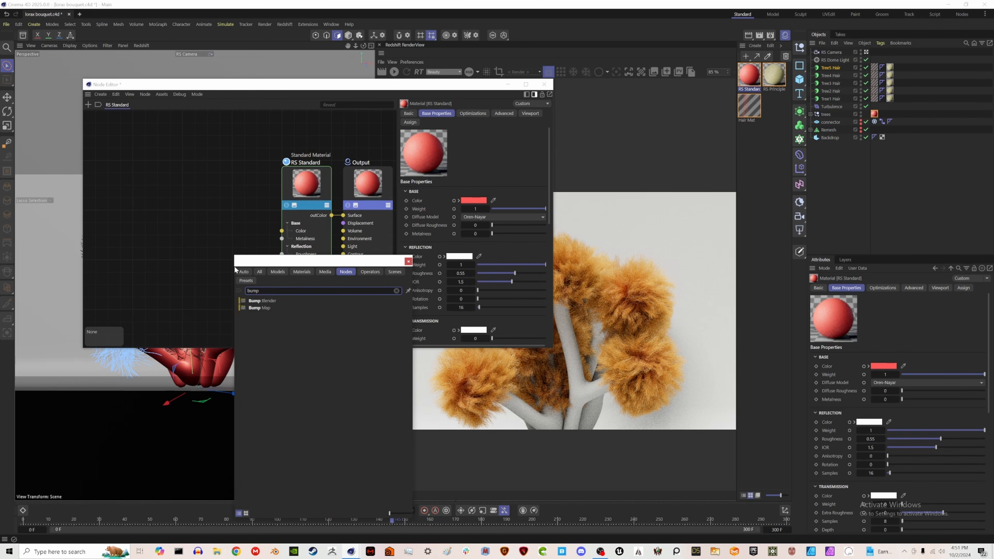
{"action": "left_click", "coordinate": [273, 306]}
{"action": "left_click_drag", "start_coordinate": [260, 278], "coordinate": [282, 277]}
Step: Add a Tiles node beside the Bump Map node and narrow the Node Editor window
{"action": "middle_click_drag", "start_coordinate": [135, 255], "coordinate": [174, 256]}
{"action": "double_click", "coordinate": [173, 257]}
{"action": "type", "text": "tiles"}
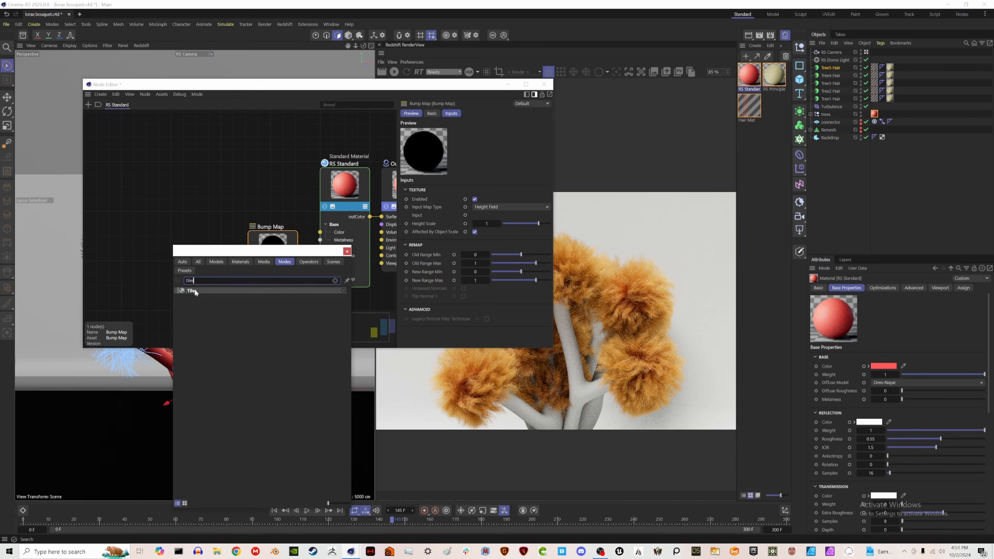
{"action": "left_click", "coordinate": [191, 290]}
{"action": "left_click_drag", "start_coordinate": [189, 236], "coordinate": [220, 261]}
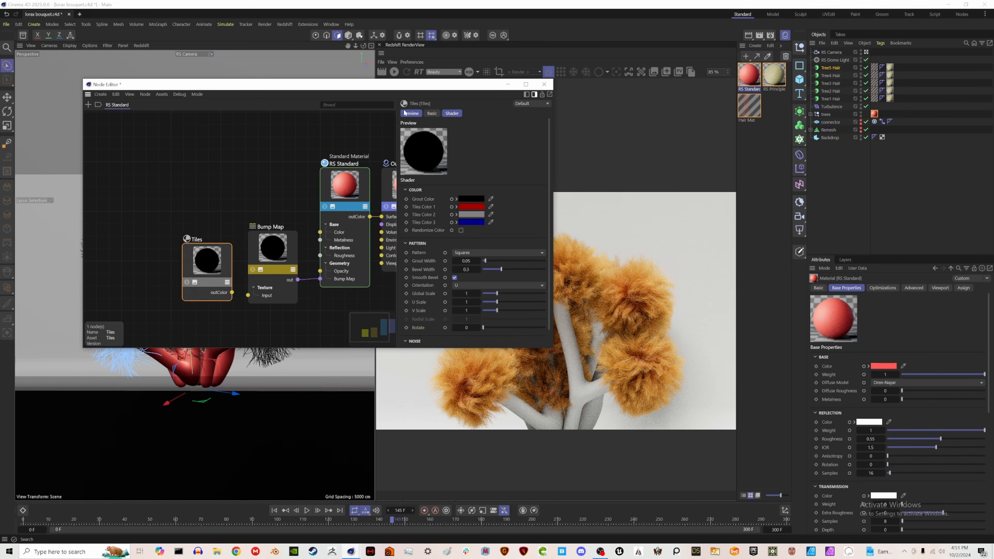
{"action": "left_click_drag", "start_coordinate": [557, 189], "coordinate": [452, 188]}
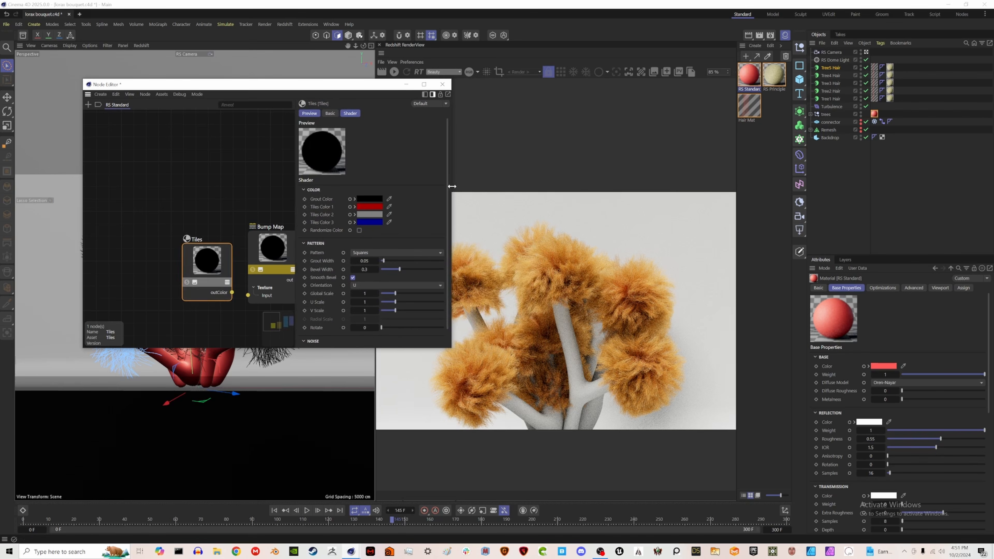
{"action": "middle_click_drag", "start_coordinate": [205, 173], "coordinate": [139, 150]}
{"action": "middle_click_drag", "start_coordinate": [236, 195], "coordinate": [234, 195]}
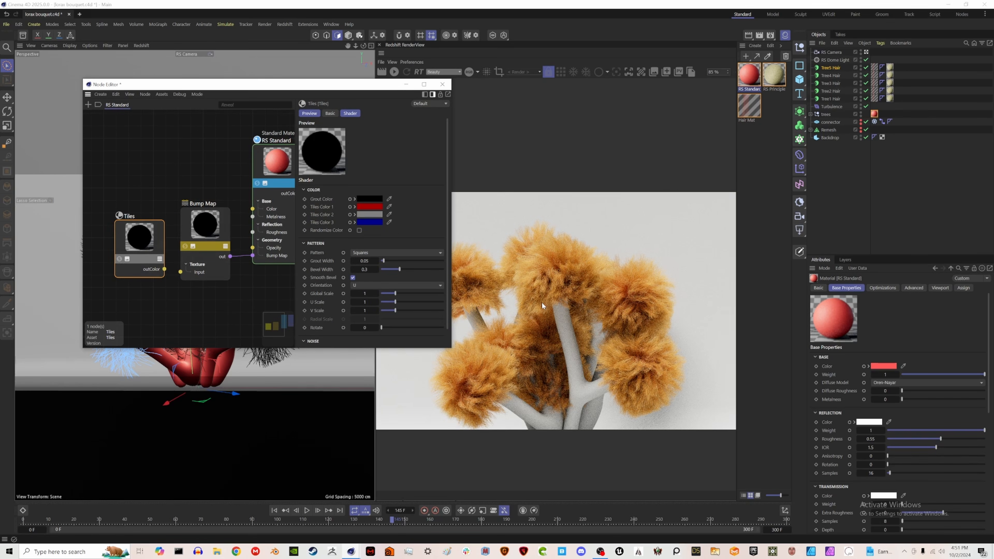
Step: Set all three tile colors of the Tiles node to white and connect its outColor to the Bump Map input
{"action": "left_click", "coordinate": [372, 208]}
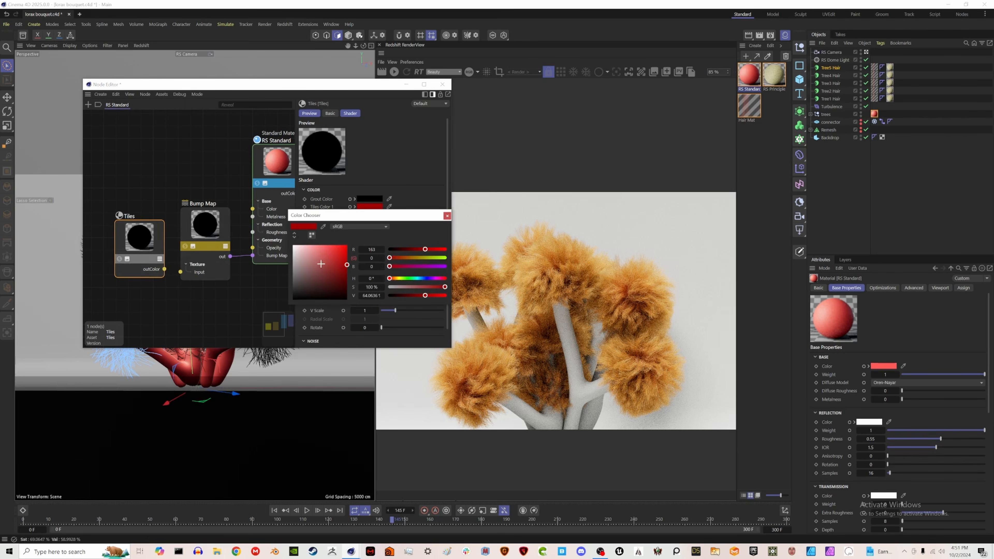
{"action": "left_click_drag", "start_coordinate": [322, 264], "coordinate": [293, 245]}
{"action": "left_click", "coordinate": [446, 215]}
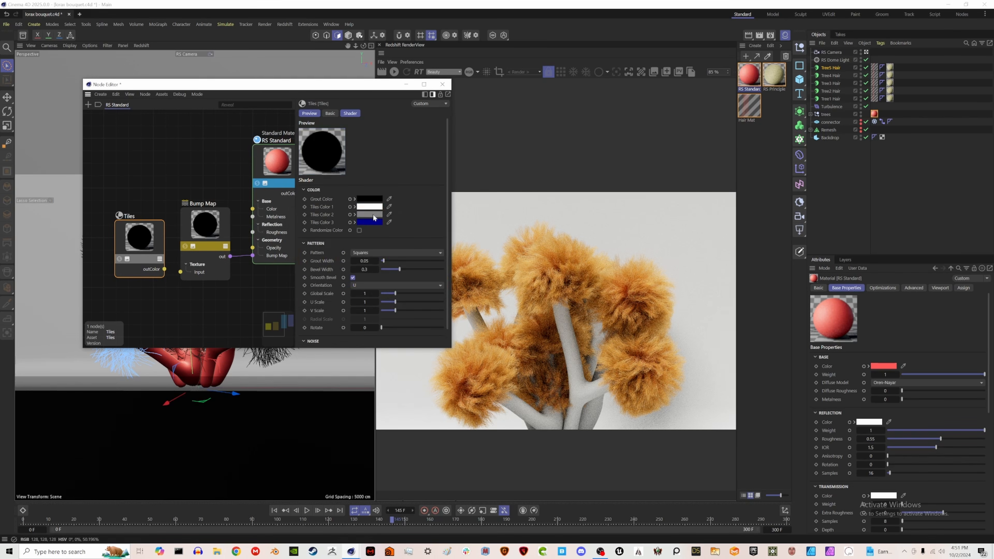
{"action": "left_click", "coordinate": [370, 214]}
{"action": "left_click", "coordinate": [446, 224]}
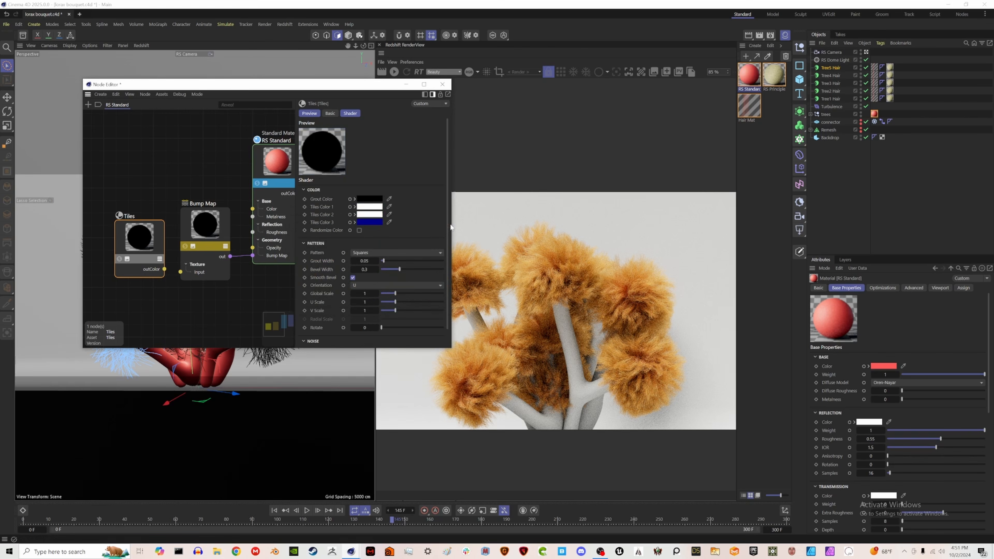
{"action": "left_click", "coordinate": [369, 222]}
{"action": "left_click_drag", "start_coordinate": [326, 275], "coordinate": [292, 261]}
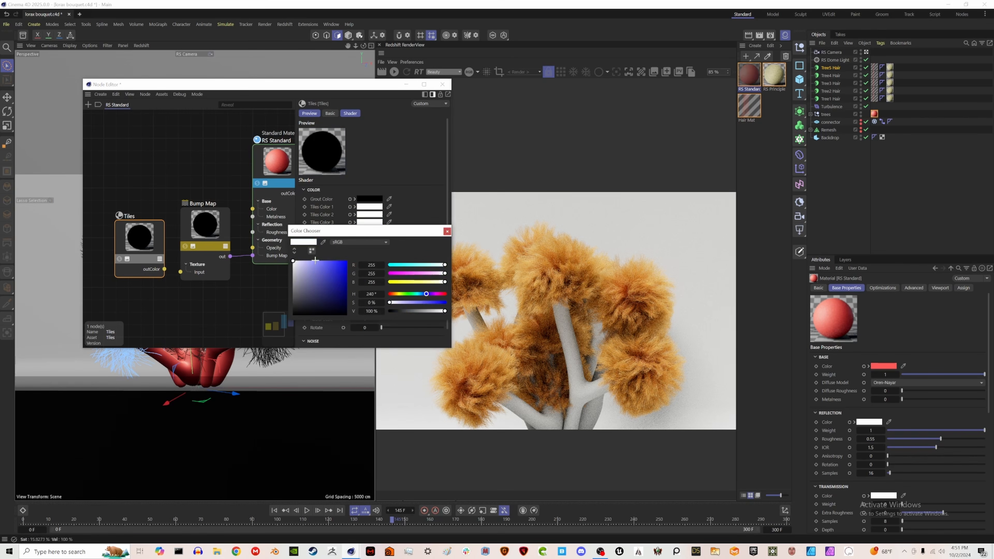
{"action": "left_click", "coordinate": [447, 231]}
{"action": "left_click_drag", "start_coordinate": [164, 270], "coordinate": [180, 272]}
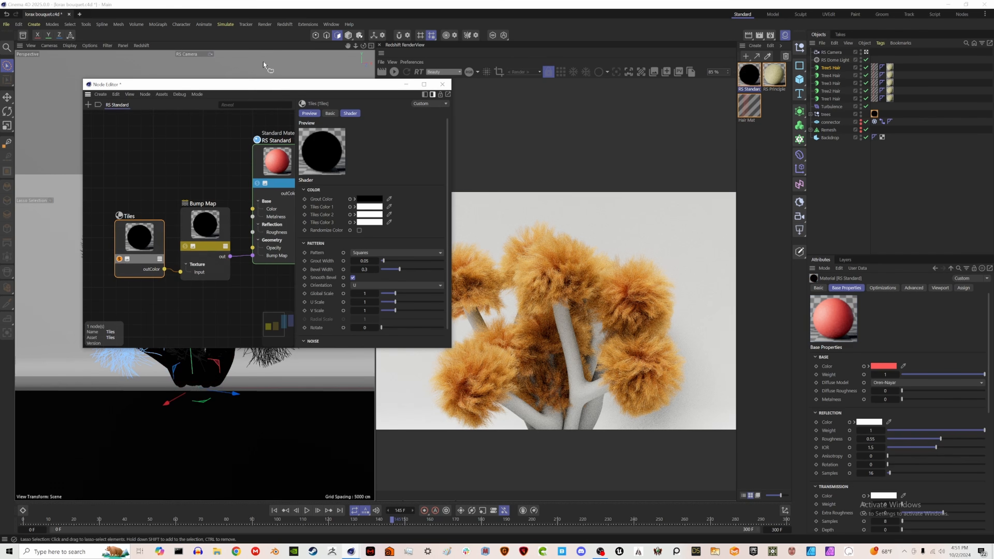
Step: Disable the five tree hair objects, start the interactive Redshift render, and hide the Material Manager for an unobstructed look at the branches
{"action": "left_click_drag", "start_coordinate": [262, 85], "coordinate": [187, 50]}
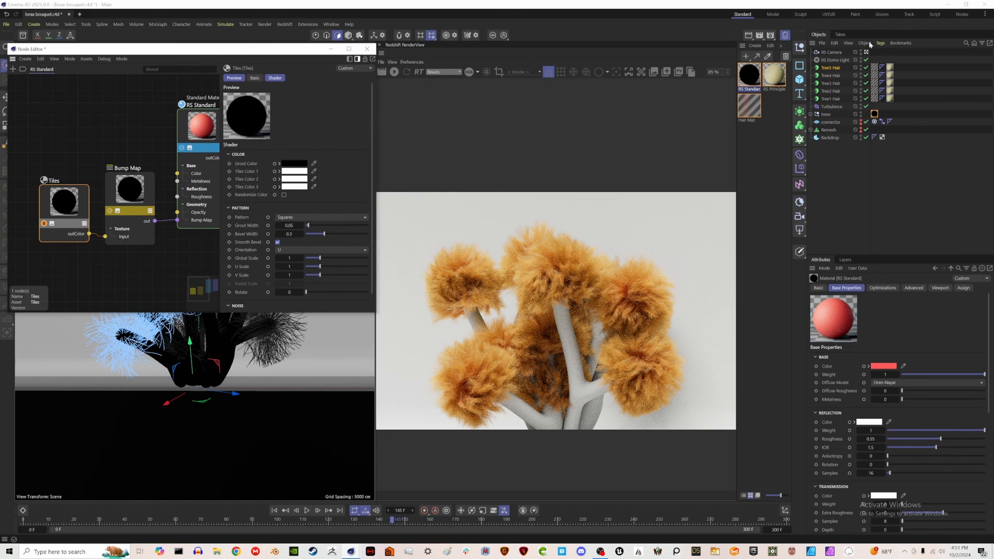
{"action": "left_click", "coordinate": [866, 67]}
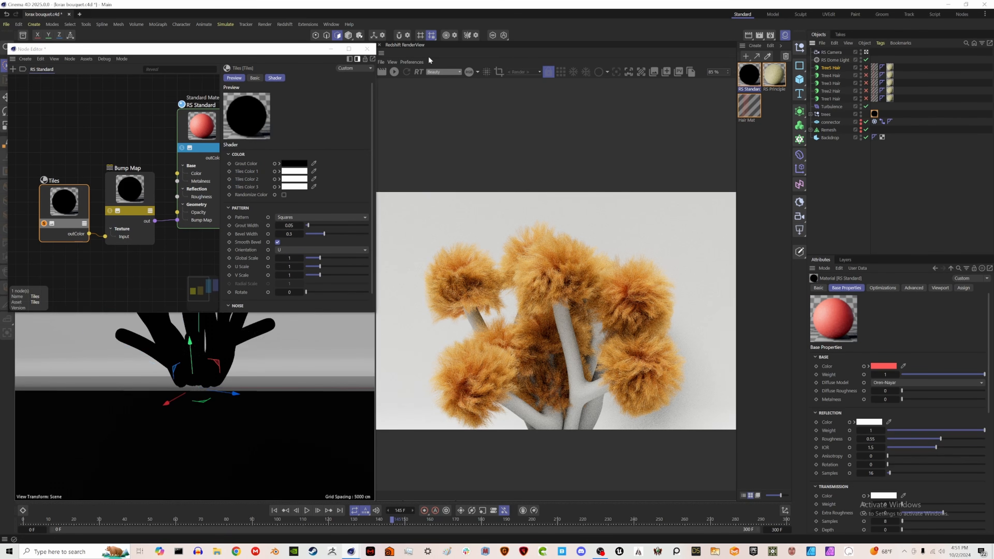
{"action": "left_click", "coordinate": [395, 72]}
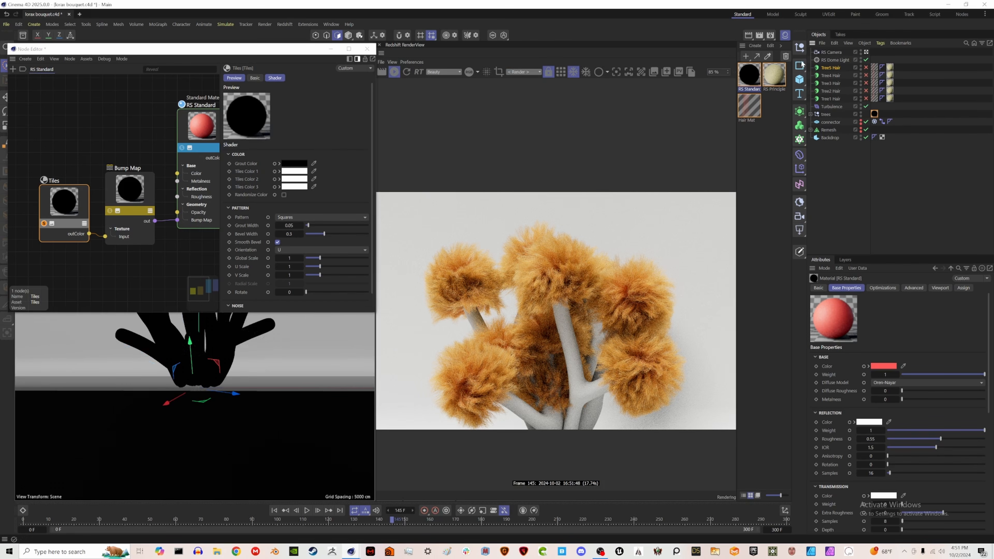
{"action": "left_click", "coordinate": [785, 35]}
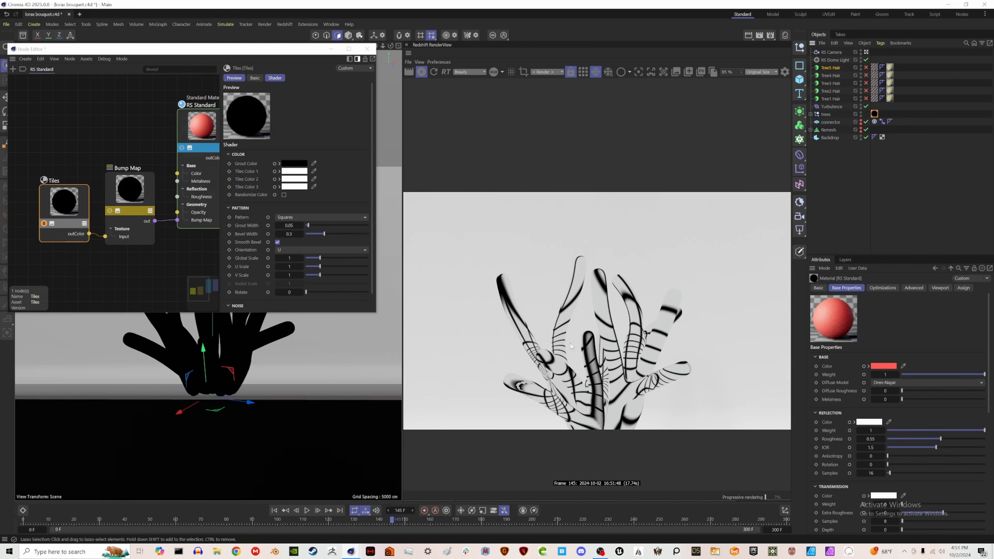
Step: Change the projection of the trees' material tag from UVW Mapping to Cubic
{"action": "left_click", "coordinate": [874, 113]}
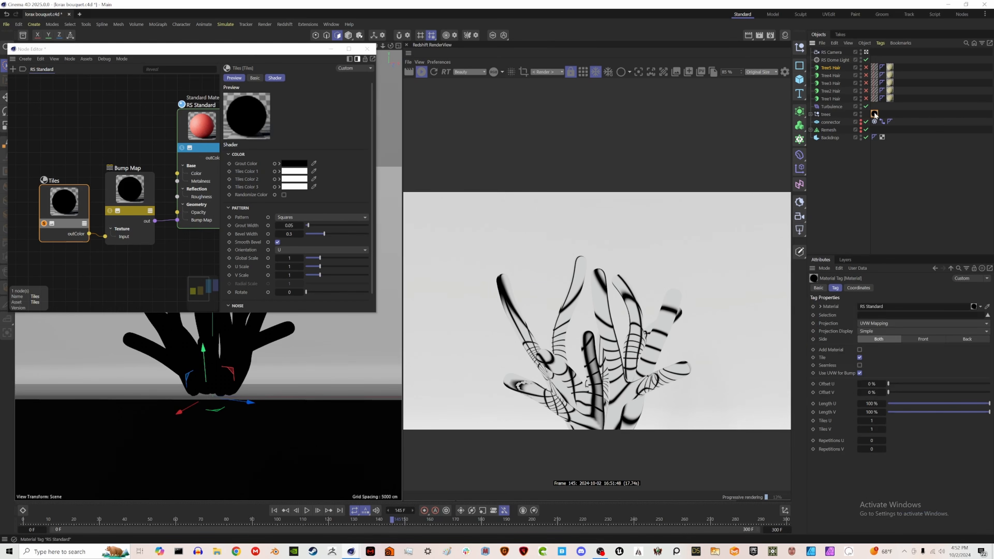
{"action": "left_click", "coordinate": [895, 324]}
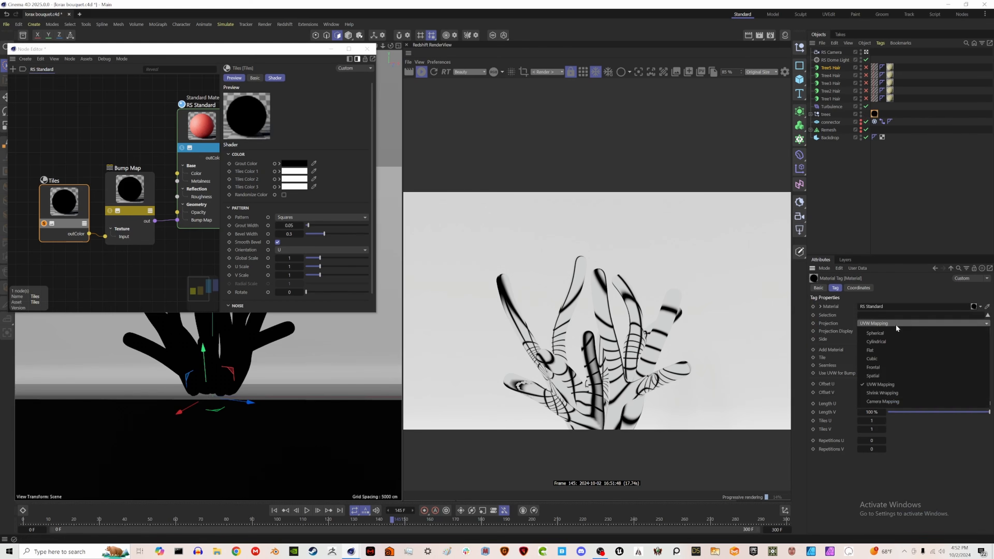
{"action": "left_click", "coordinate": [895, 360]}
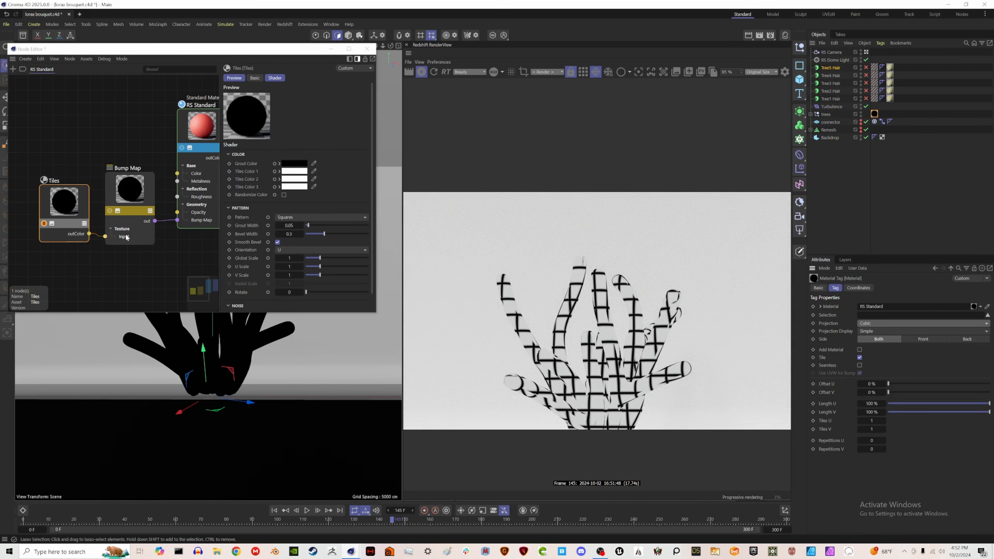
Step: Try a Global Scale of 0.2 on the Tiles node and reset its U Scale to the default
{"action": "left_click", "coordinate": [36, 209]}
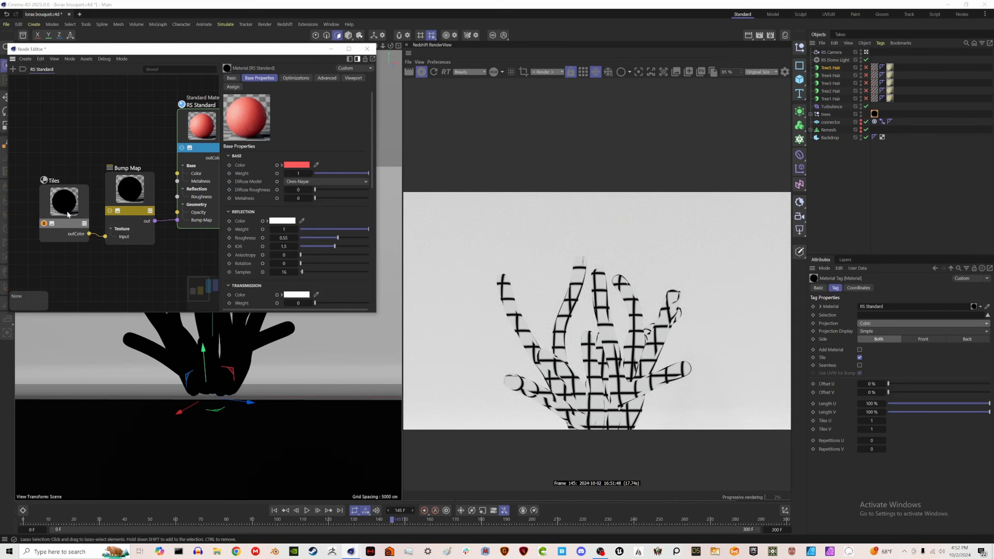
{"action": "left_click", "coordinate": [52, 200]}
{"action": "double_click", "coordinate": [290, 257]}
{"action": "type", "text": "0.2"}
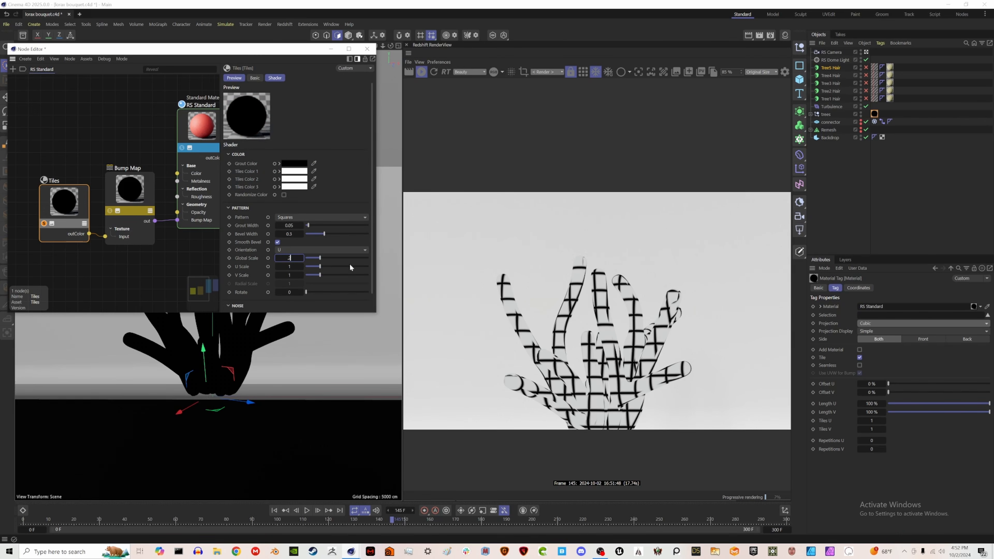
{"action": "left_click", "coordinate": [350, 266]}
{"action": "right_click", "coordinate": [252, 268]}
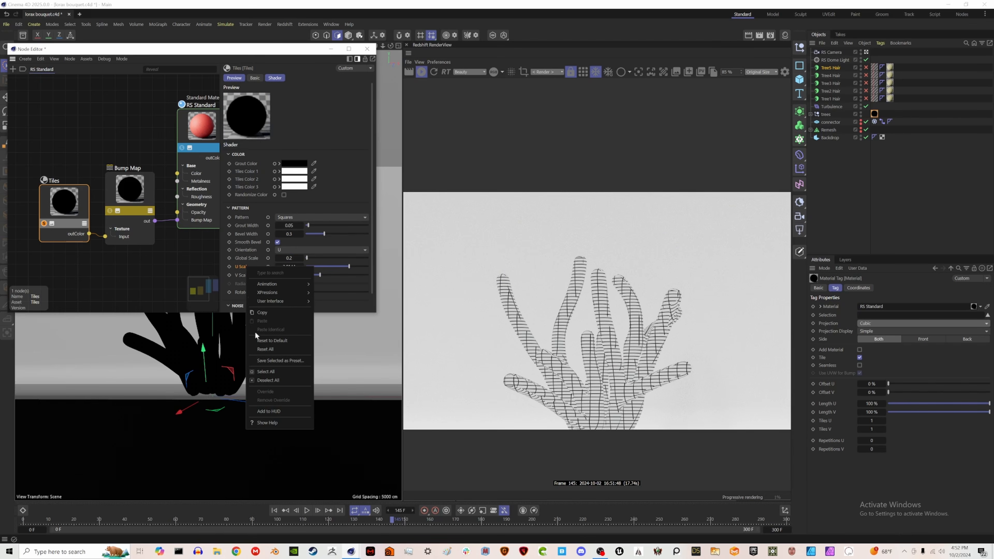
{"action": "left_click", "coordinate": [267, 359]}
Step: Set the Tiles node's Global Scale to 0.1, turn off its solo preview, and inspect the bump on the rendered branches
{"action": "double_click", "coordinate": [289, 258]}
{"action": "type", "text": "0.1"}
{"action": "key", "text": "Return"}
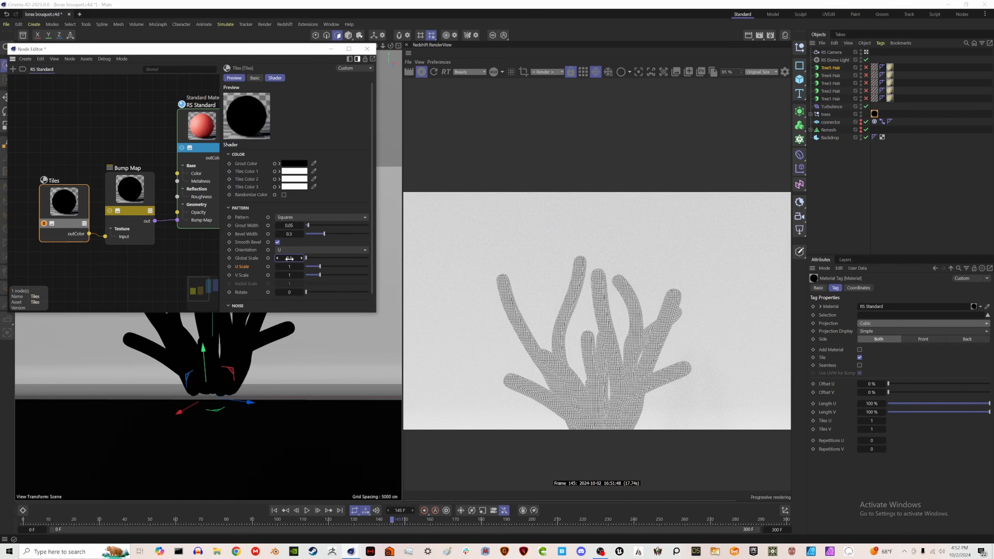
{"action": "left_click", "coordinate": [44, 223]}
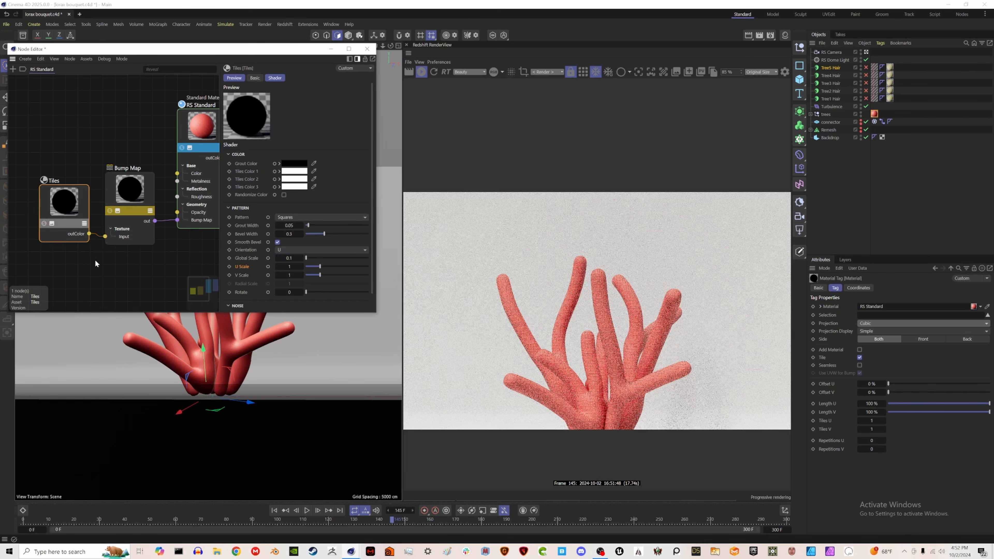
{"action": "scroll", "coordinate": [584, 376], "scroll_direction": "up", "scroll_amount": 6}
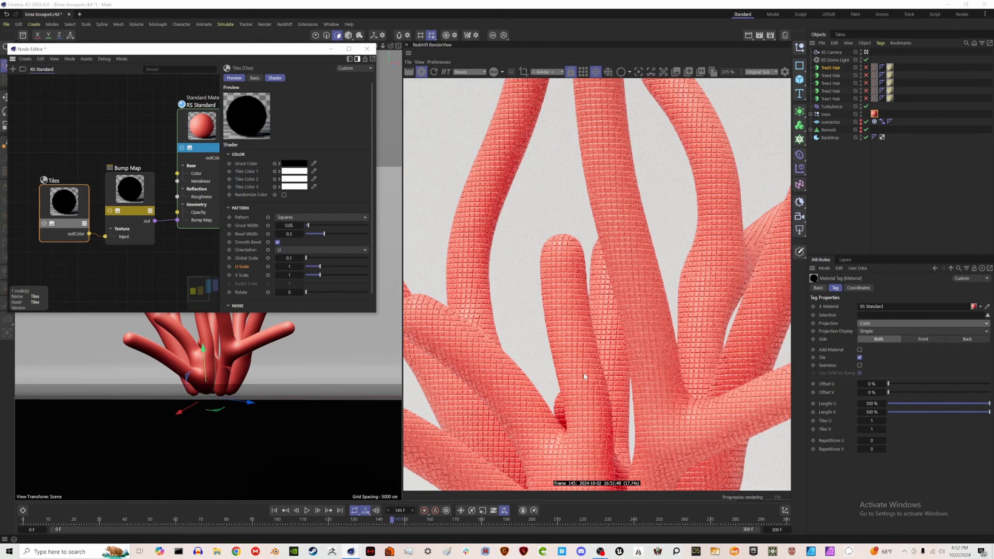
{"action": "scroll", "coordinate": [583, 307], "scroll_direction": "down", "scroll_amount": 4}
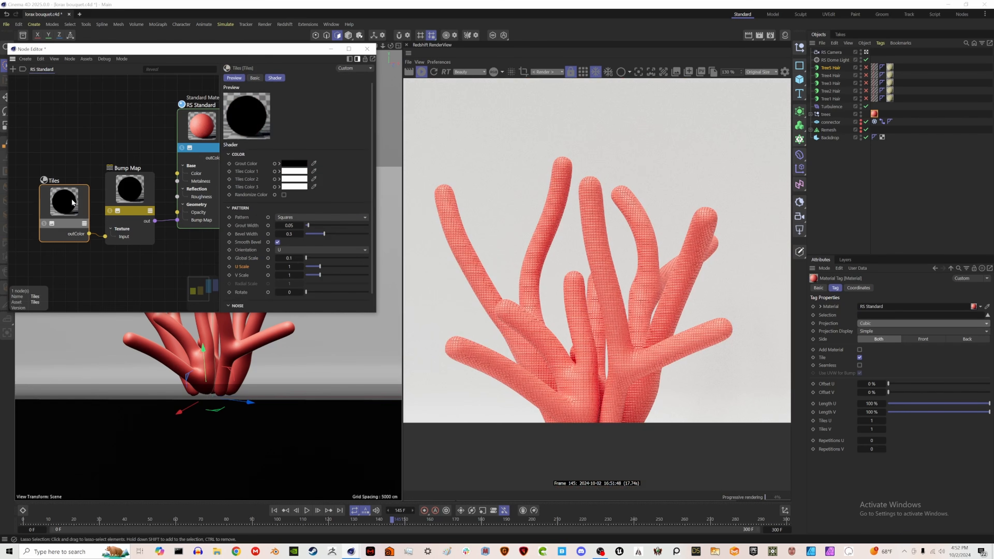
Step: Try the Weave pattern in the Tiles node and inspect its bump on the branches up close
{"action": "left_click", "coordinate": [357, 218]}
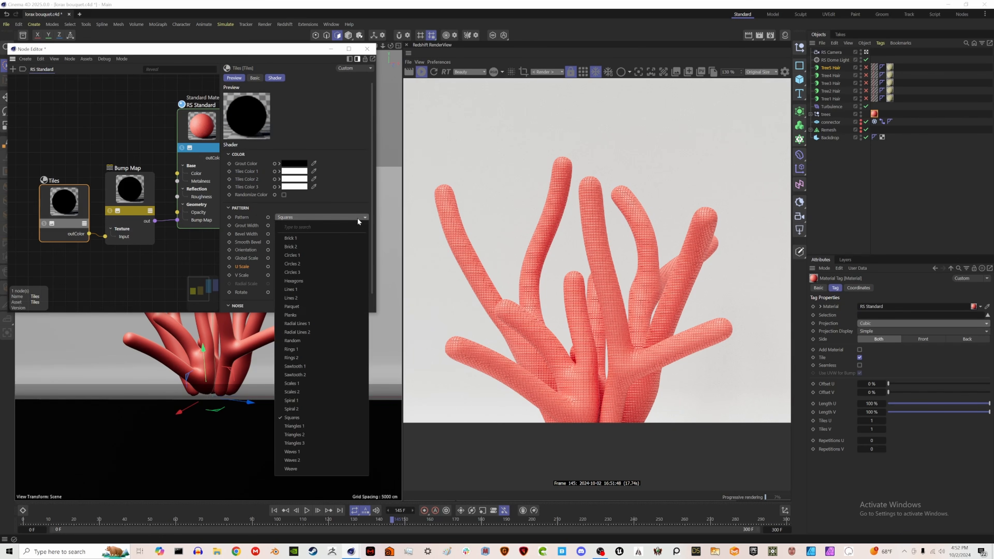
{"action": "left_click", "coordinate": [307, 469]}
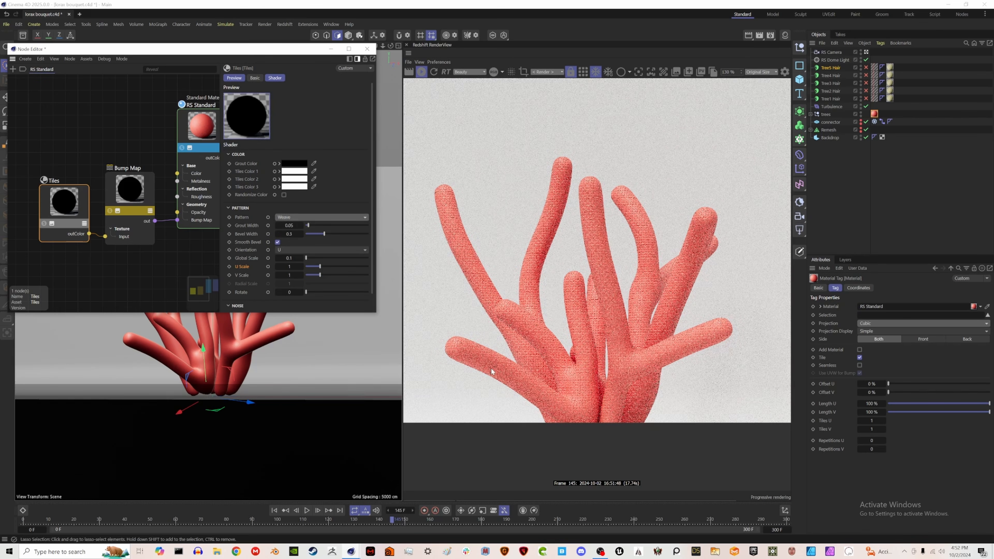
{"action": "scroll", "coordinate": [579, 338], "scroll_direction": "up", "scroll_amount": 5}
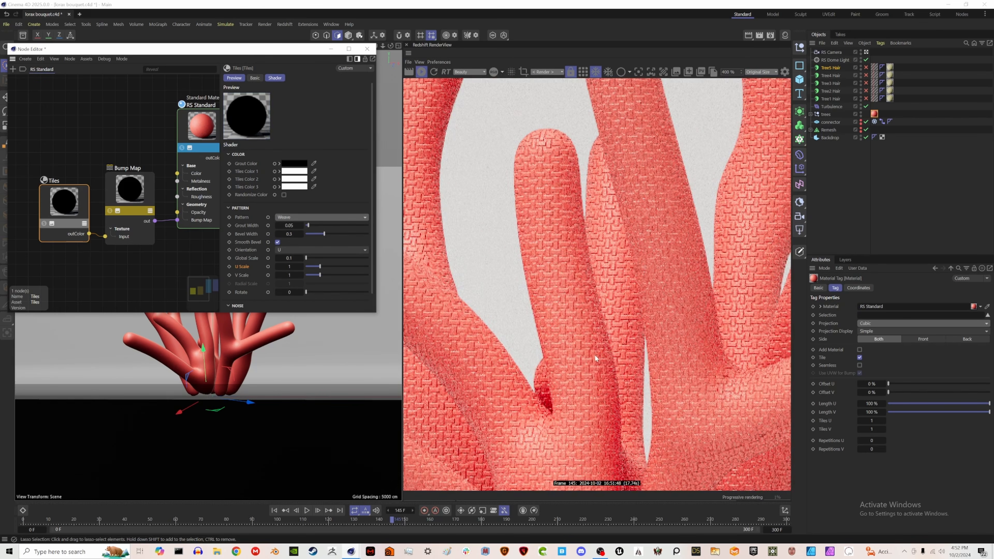
{"action": "scroll", "coordinate": [594, 363], "scroll_direction": "down", "scroll_amount": 5}
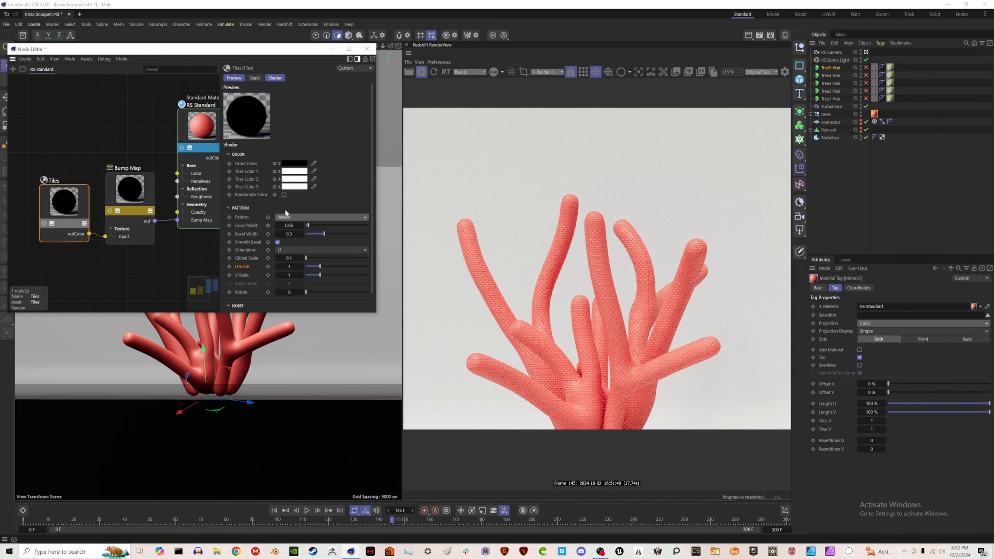
Step: Change the Tiles node's pattern to Hexagons and check the bump on the branches in the render
{"action": "left_click", "coordinate": [304, 217]}
{"action": "left_click", "coordinate": [329, 281]}
{"action": "scroll", "coordinate": [597, 398], "scroll_direction": "up", "scroll_amount": 6}
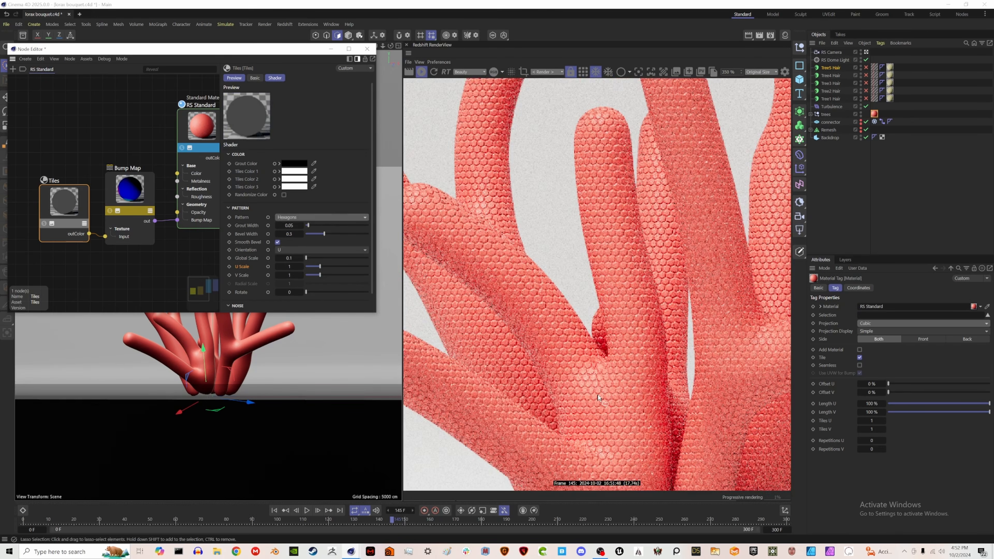
{"action": "scroll", "coordinate": [598, 398], "scroll_direction": "down", "scroll_amount": 6}
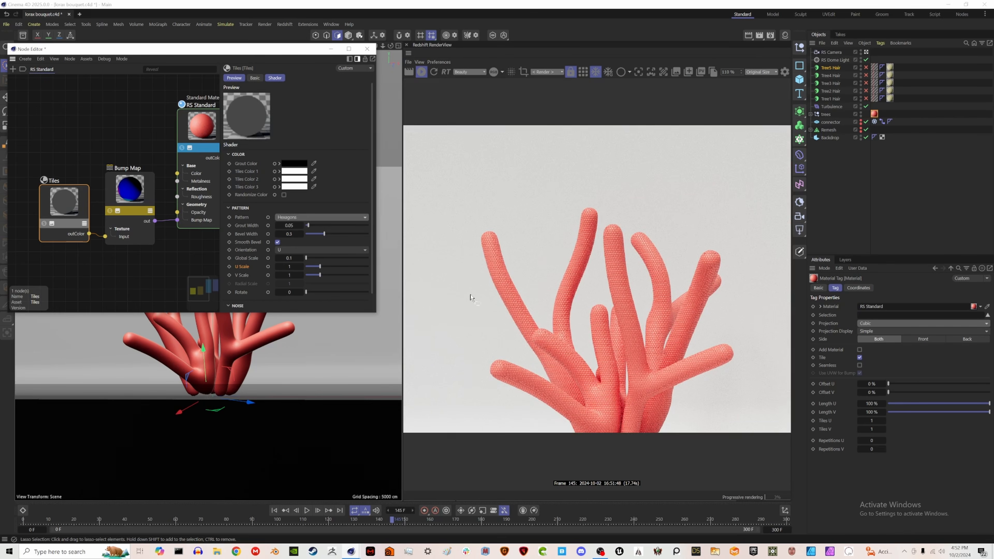
Step: Set the Bump Map node's Height Scale to 0.2 and close the Node Editor
{"action": "left_click", "coordinate": [129, 188], "text": "shift"}
{"action": "key", "text": "c"}
{"action": "left_click", "coordinate": [66, 204]}
{"action": "left_click", "coordinate": [129, 194]}
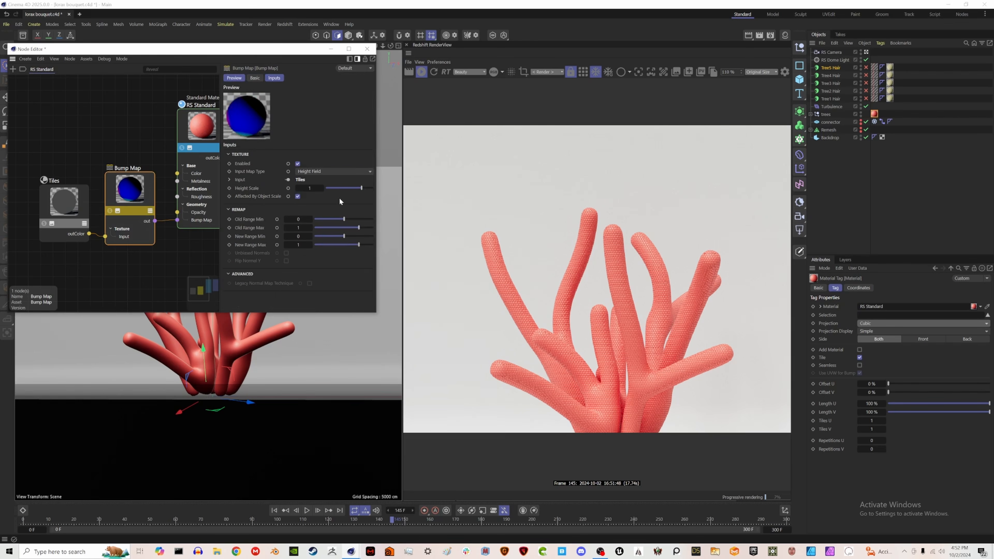
{"action": "left_click", "coordinate": [309, 188]}
{"action": "type", "text": ".2"}
{"action": "key", "text": "Return"}
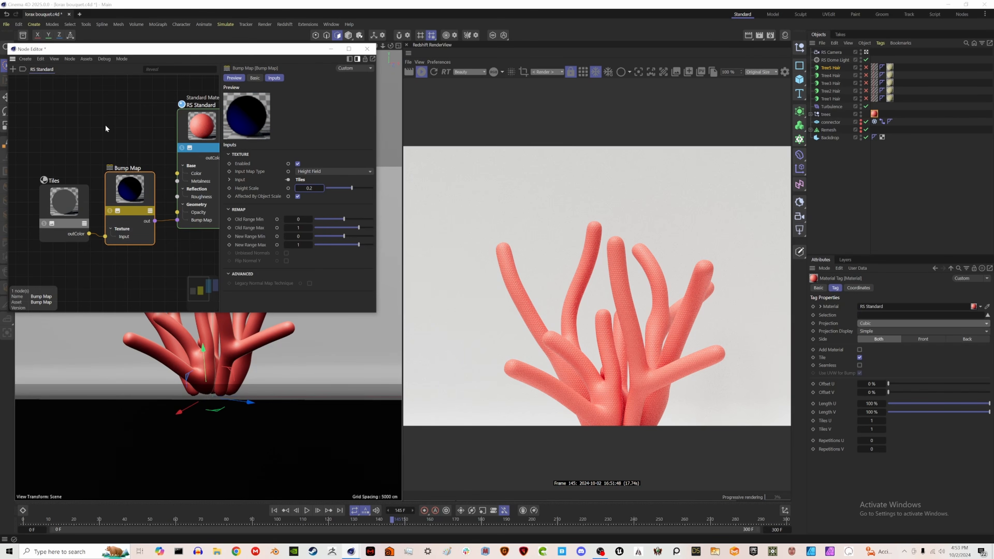
{"action": "left_click", "coordinate": [366, 49]}
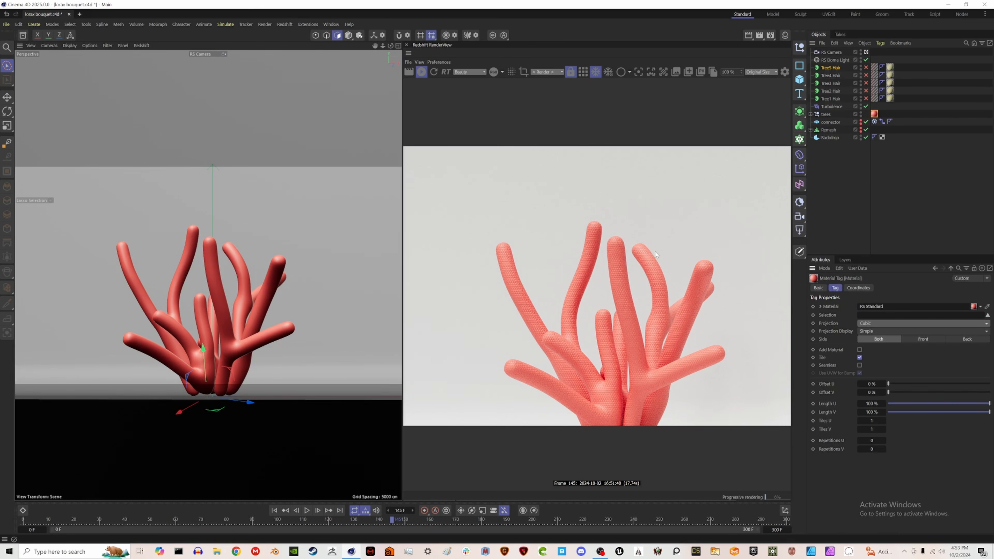
Step: Invert tree1's stored tip selection so that its trunk and branch polygons are selected instead
{"action": "left_click", "coordinate": [149, 324]}
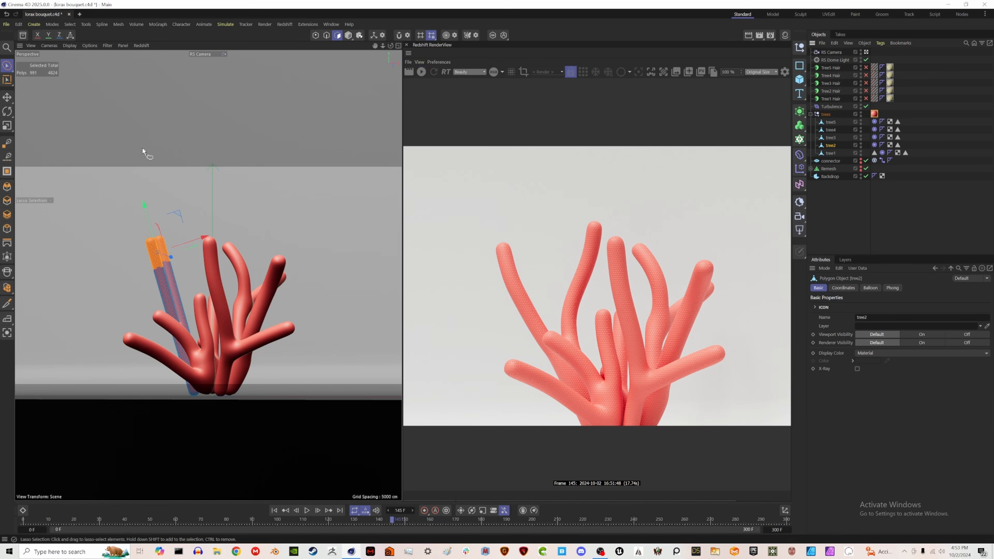
{"action": "left_click", "coordinate": [834, 154]}
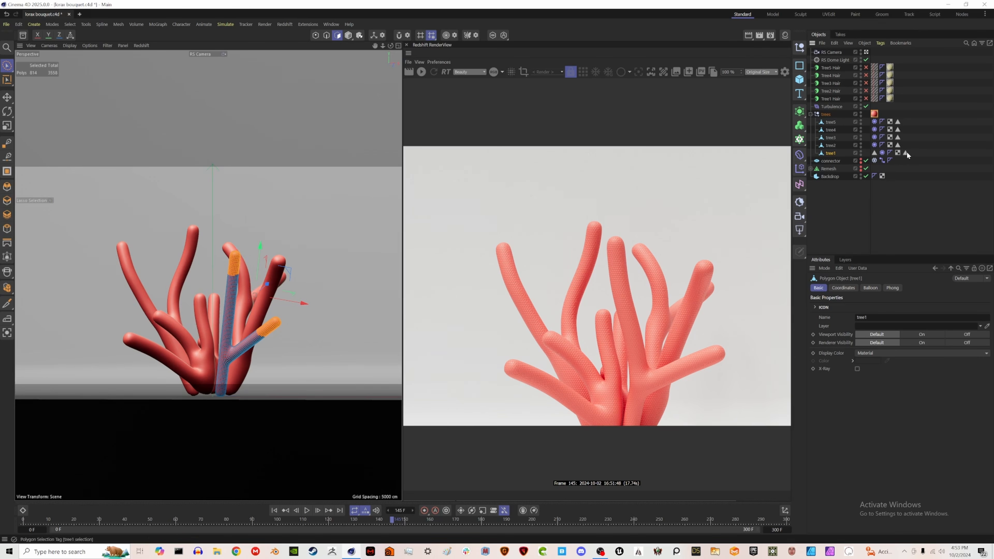
{"action": "left_click", "coordinate": [905, 153]}
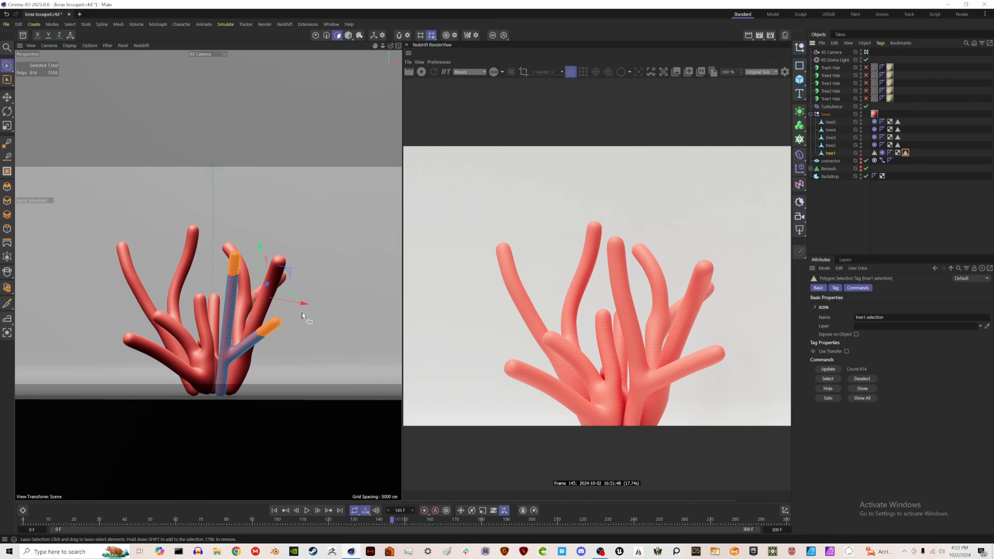
{"action": "left_click", "coordinate": [70, 24]}
{"action": "left_click", "coordinate": [80, 191]}
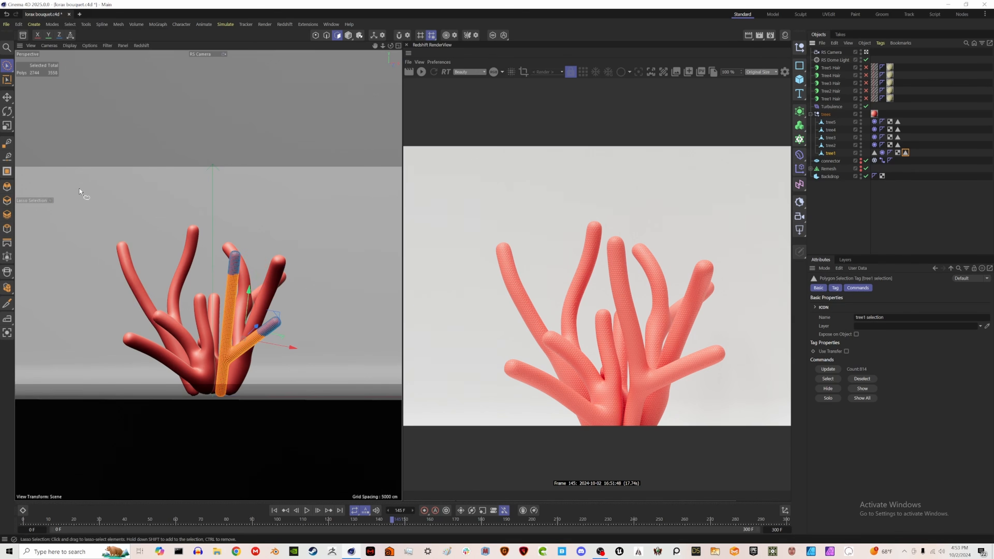
Step: Store tree1's inverted polygon selection as a selection tag named "tree1 base"
{"action": "left_click", "coordinate": [70, 24]}
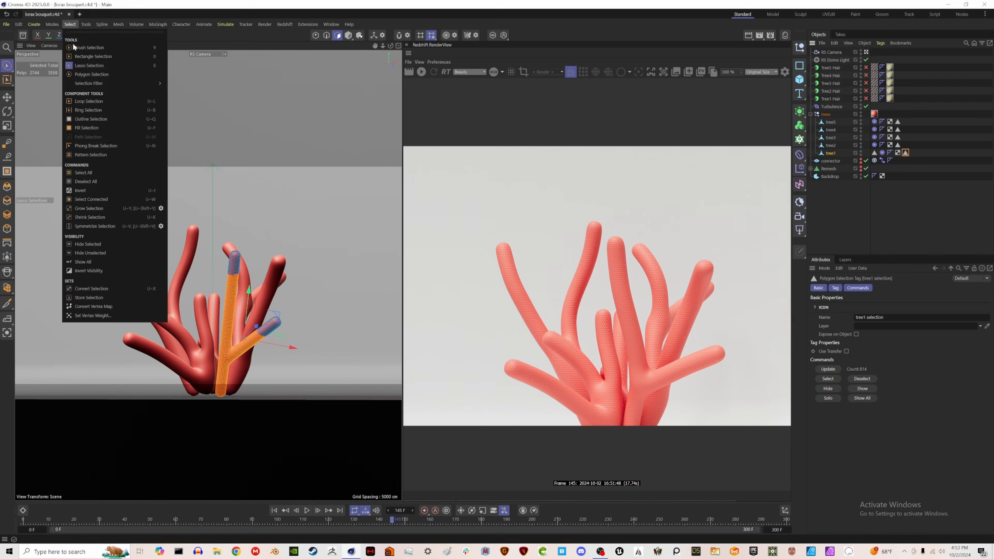
{"action": "left_click", "coordinate": [85, 299]}
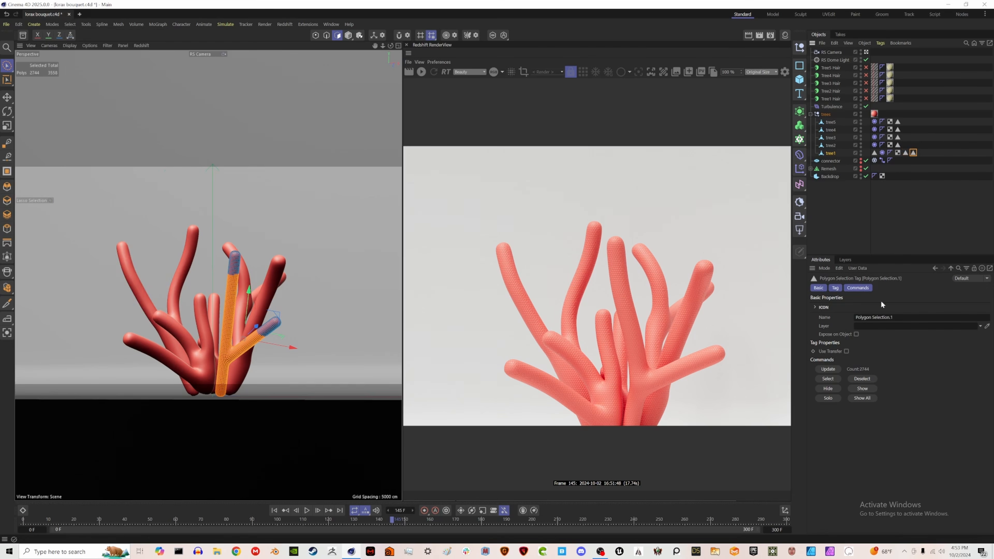
{"action": "left_click_drag", "start_coordinate": [893, 317], "coordinate": [854, 317]}
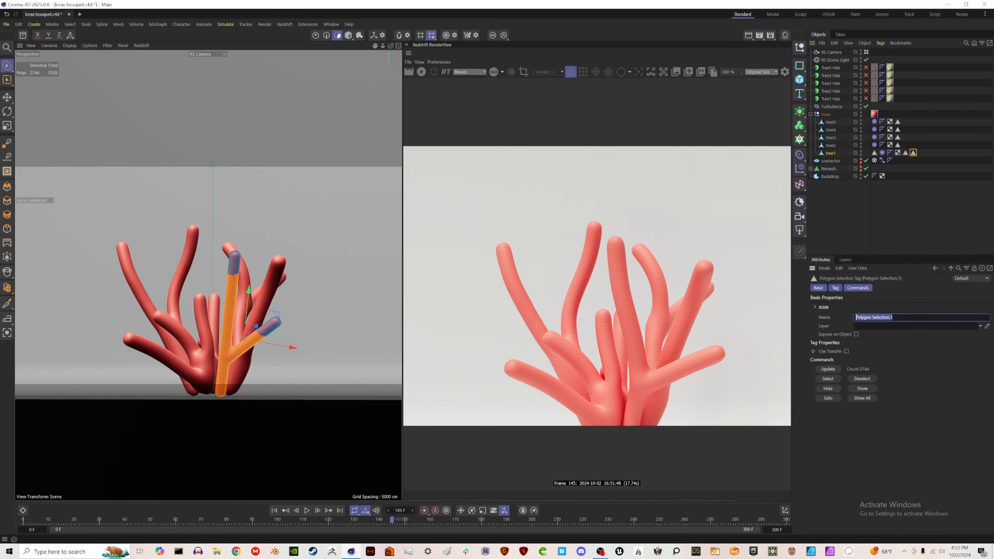
{"action": "type", "text": "tree1 base"}
{"action": "key", "text": "Return"}
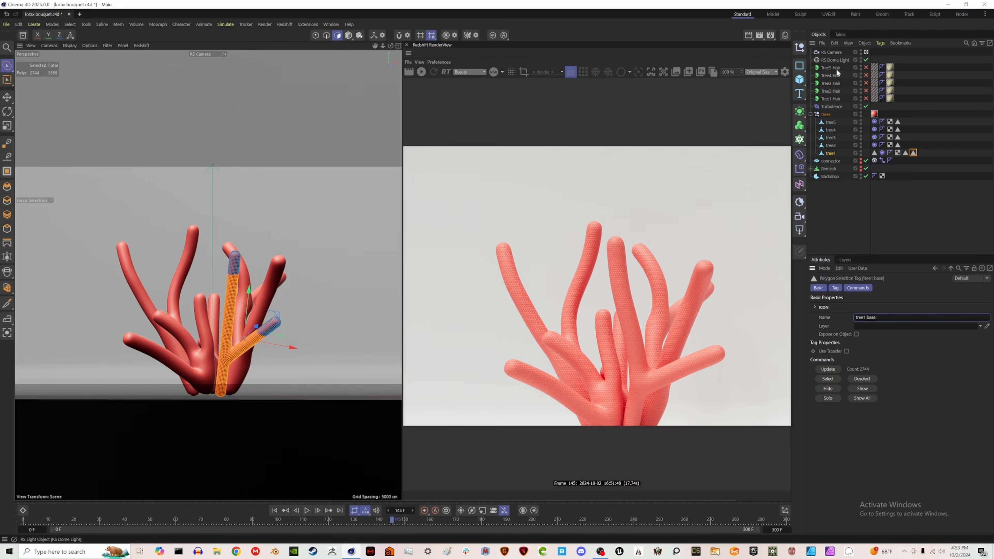
Step: Store the inverted polygon selection of tree2 as a selection tag named "tree2 base"
{"action": "left_click", "coordinate": [818, 148]}
{"action": "left_click", "coordinate": [66, 24]}
{"action": "left_click", "coordinate": [89, 297]}
{"action": "left_click_drag", "start_coordinate": [890, 317], "coordinate": [812, 316]}
{"action": "type", "text": "tree2 base"}
Step: Store the base polygons of tree3 and tree4 as selection tags named "tree3 base" and "tree4 base"
{"action": "left_click", "coordinate": [830, 137]}
{"action": "left_click", "coordinate": [70, 24]}
{"action": "left_click", "coordinate": [89, 297]}
{"action": "type", "text": "tree3 base"}
{"action": "left_click", "coordinate": [88, 298]}
{"action": "type", "text": "tree4 base"}
Step: Store tree5's base polygons as a selection tag named "tree5 base" and collapse the trees group
{"action": "left_click", "coordinate": [830, 122]}
{"action": "left_click", "coordinate": [69, 24]}
{"action": "left_click", "coordinate": [89, 297]}
{"action": "type", "text": "tree5 base"}
{"action": "left_click", "coordinate": [830, 153]}
{"action": "left_click", "coordinate": [810, 114]}
Step: Add a null object and name it "main hairs"
{"action": "left_click", "coordinate": [800, 48]}
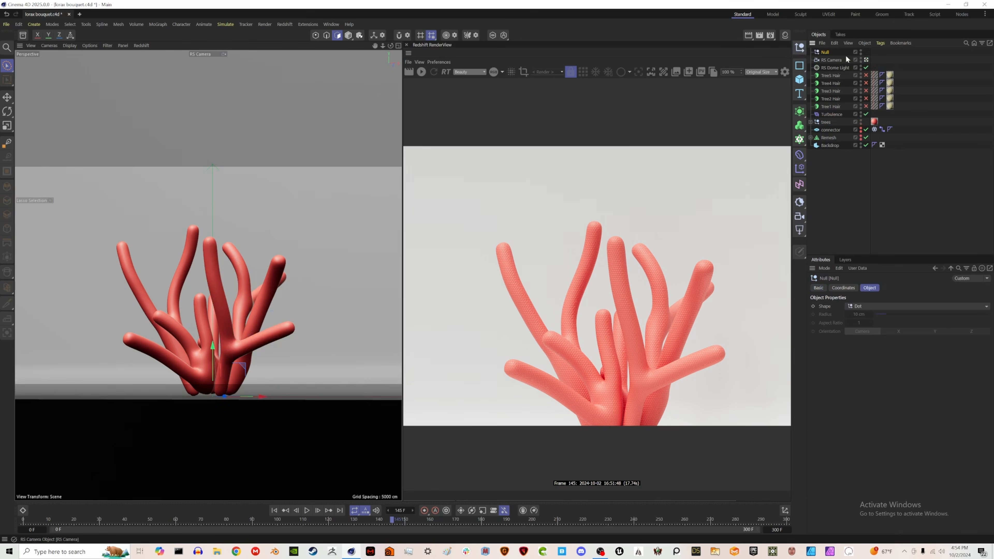
{"action": "double_click", "coordinate": [826, 52]}
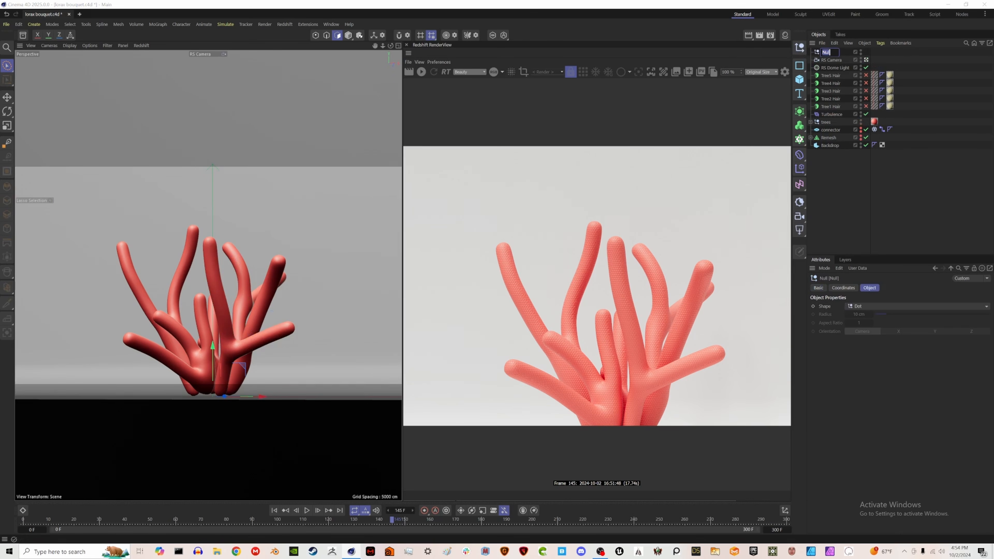
{"action": "type", "text": "main hairs"}
{"action": "key", "text": "Return"}
Step: Group the five tree hair objects under the "main hairs" null and collapse it
{"action": "left_click", "coordinate": [827, 74]}
{"action": "left_click", "coordinate": [828, 105], "text": "shift"}
{"action": "mouse_move", "coordinate": [829, 93]}
{"action": "left_mouse_down"}
{"action": "mouse_move", "coordinate": [828, 53]}
{"action": "mouse_move", "coordinate": [823, 78]}
{"action": "left_mouse_up"}
{"action": "left_click", "coordinate": [826, 53]}
{"action": "left_click", "coordinate": [810, 52]}
Step: Add another null named "tiny hairs" and place it directly above the "main hairs" group
{"action": "left_click", "coordinate": [799, 47]}
{"action": "double_click", "coordinate": [824, 52]}
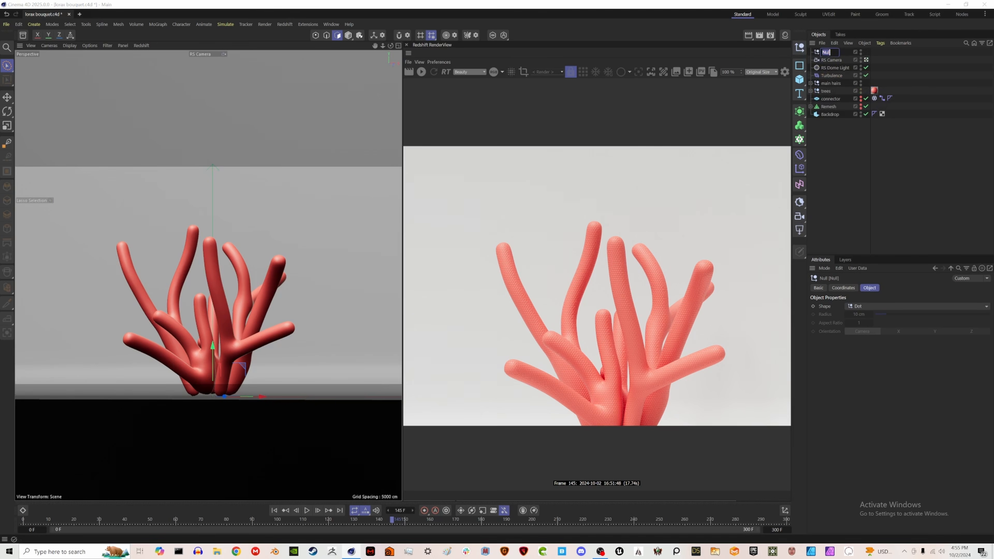
{"action": "type", "text": "tiny hairs"}
{"action": "key", "text": "Return"}
{"action": "left_click_drag", "start_coordinate": [828, 52], "coordinate": [827, 81]}
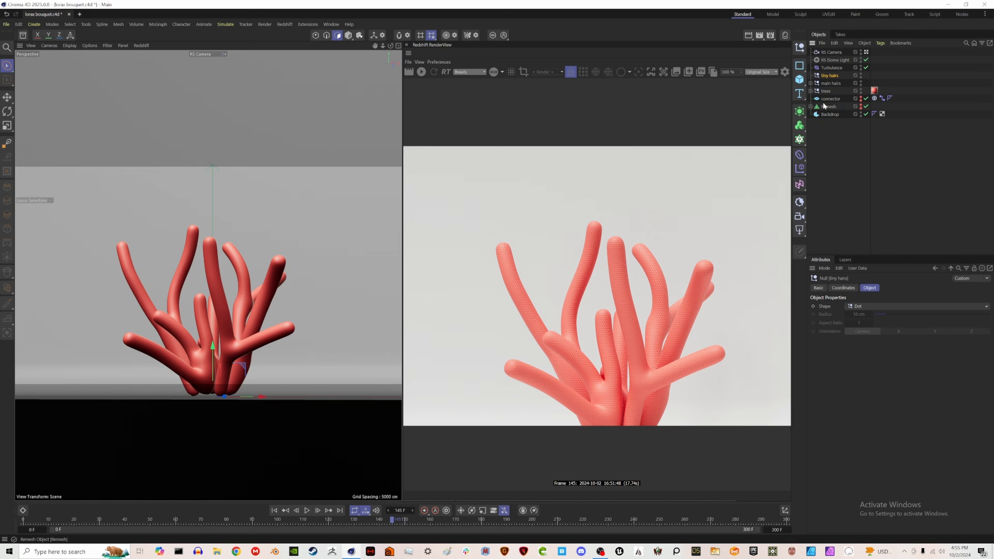
Step: Try adding a Hair object to the selected base polygons of tree1 in the trees group
{"action": "left_click", "coordinate": [809, 91]}
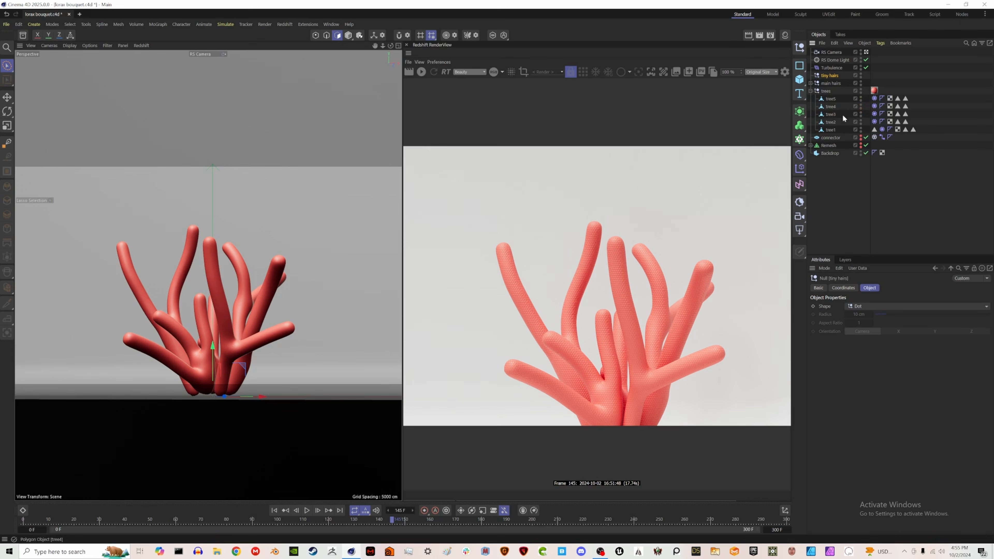
{"action": "left_click", "coordinate": [829, 130]}
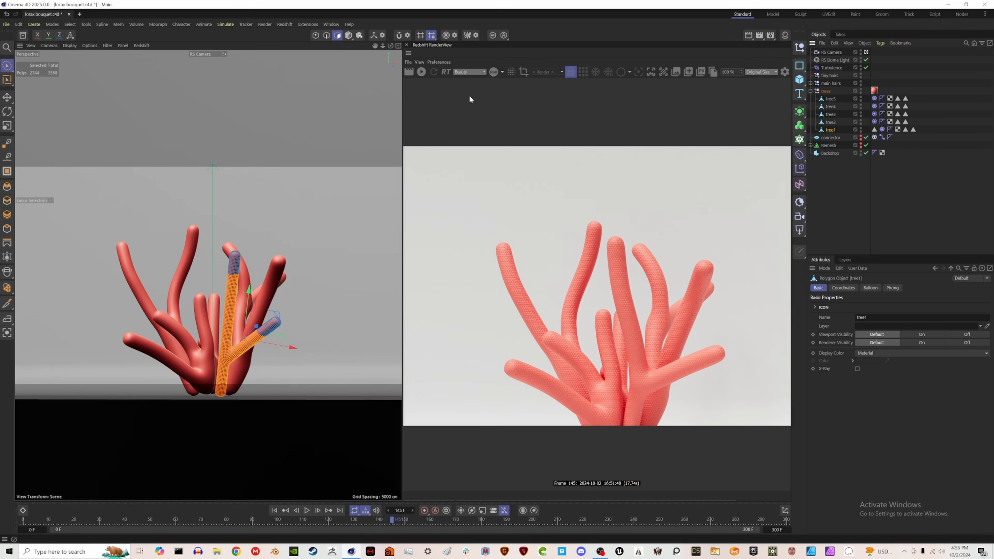
{"action": "left_click", "coordinate": [225, 24]}
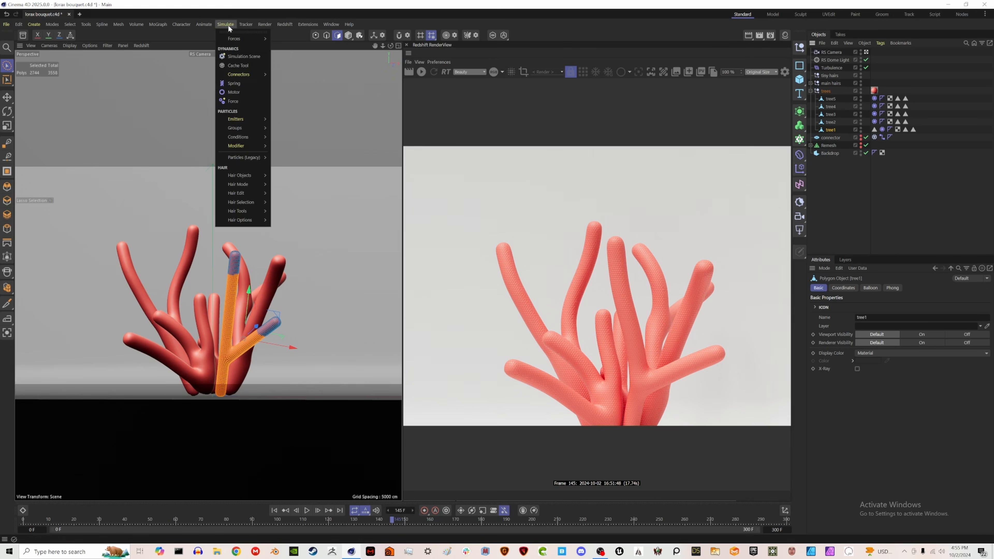
{"action": "left_click", "coordinate": [289, 178]}
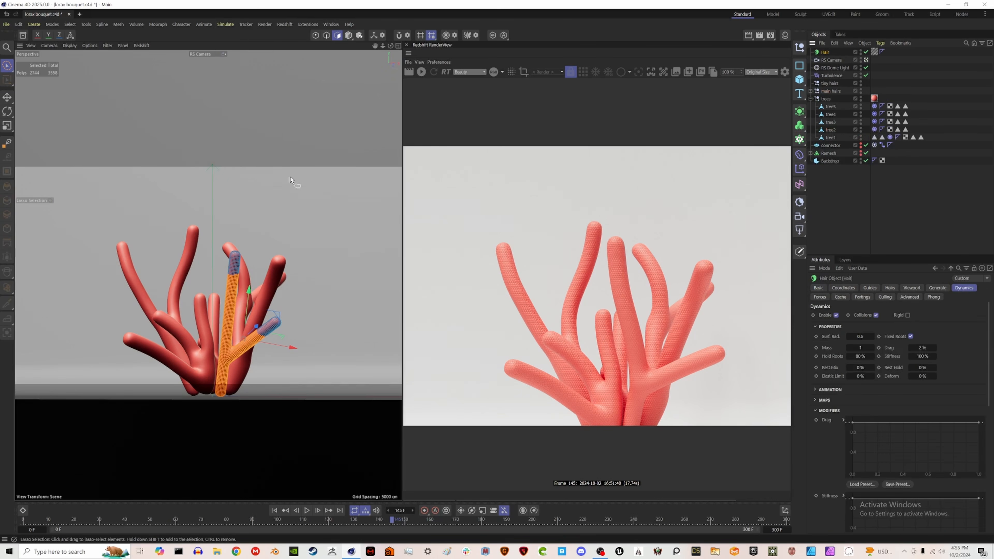
Step: Rewind the animation to frame 0, delete the new Hair object, and reselect tree1
{"action": "key", "text": "shift+f"}
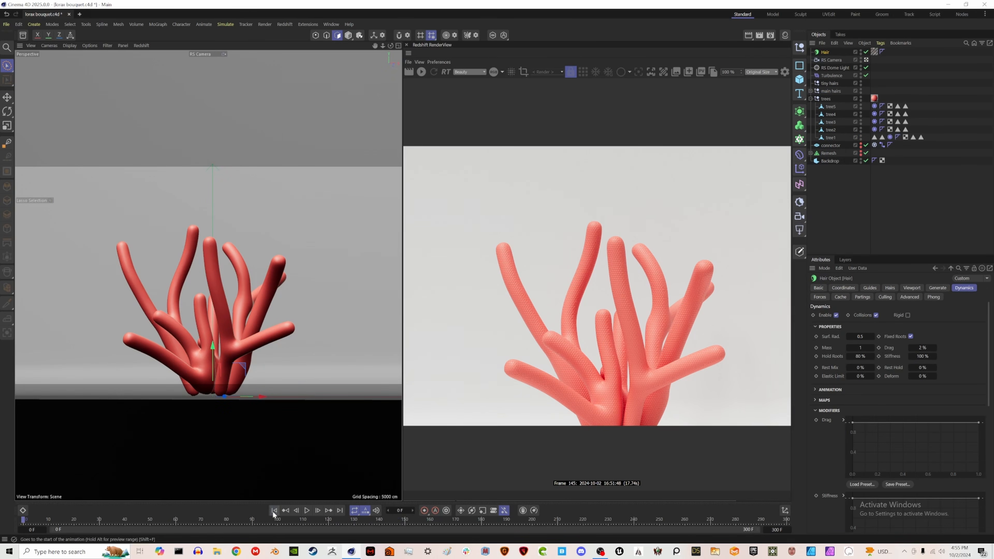
{"action": "key", "text": "Delete"}
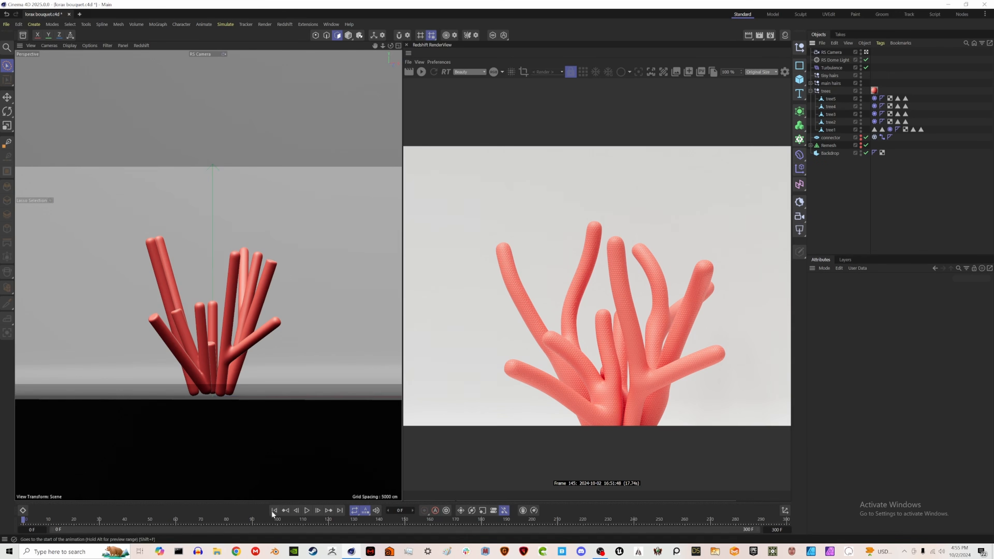
{"action": "left_click", "coordinate": [829, 130]}
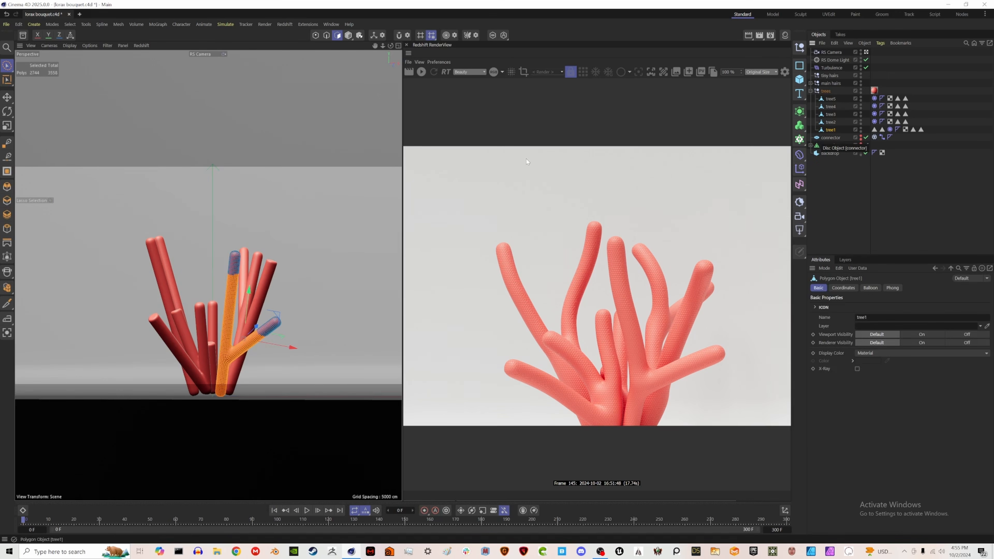
Step: Add a new Hair object and link its guides to the "tree1 base" polygon selection
{"action": "left_click", "coordinate": [224, 24]}
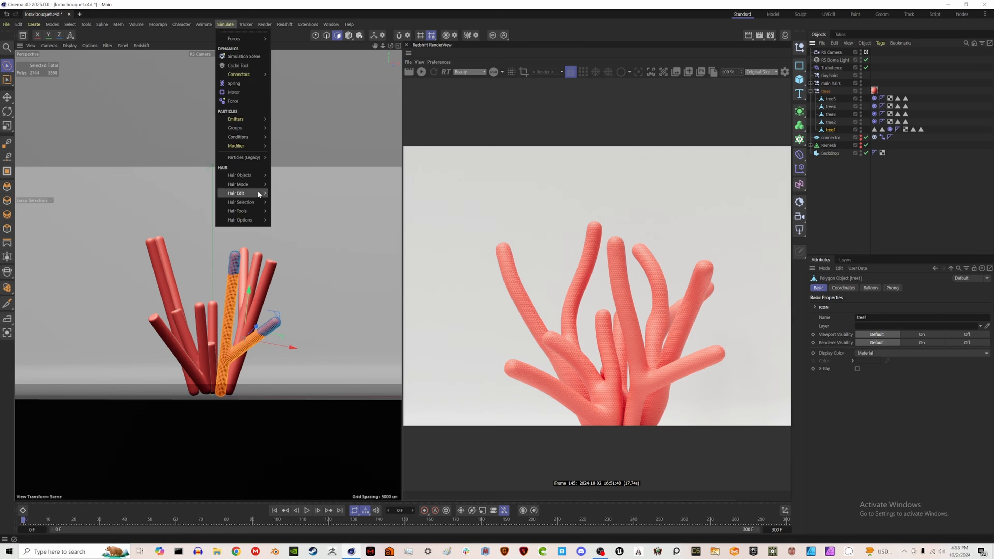
{"action": "mouse_move", "coordinate": [257, 175]}
{"action": "left_click", "coordinate": [287, 180]}
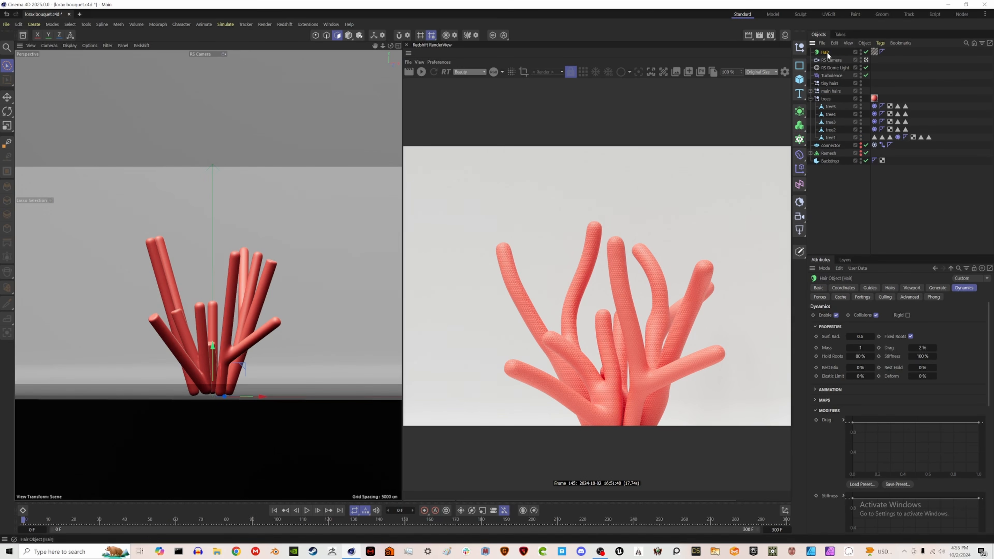
{"action": "left_click", "coordinate": [870, 288]}
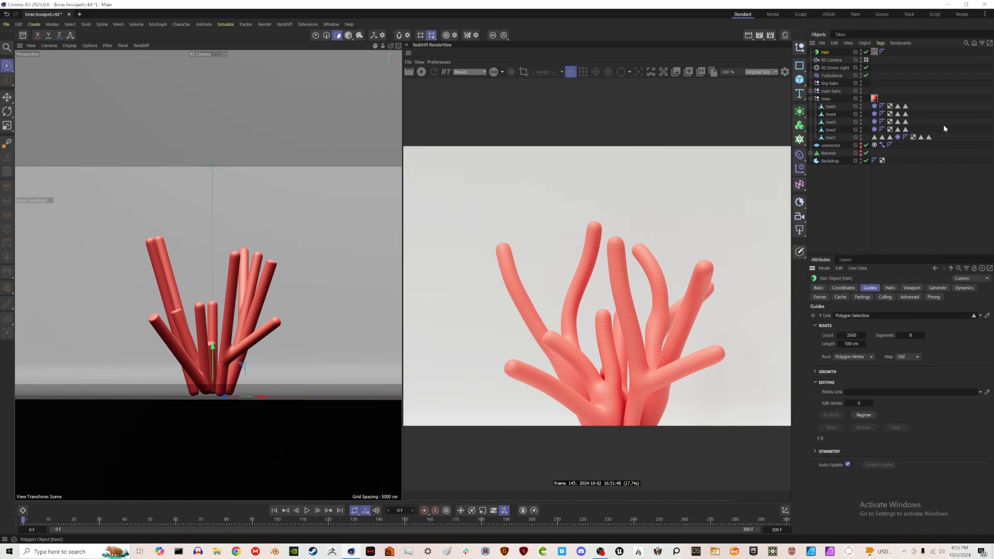
{"action": "left_click_drag", "start_coordinate": [928, 136], "coordinate": [868, 315]}
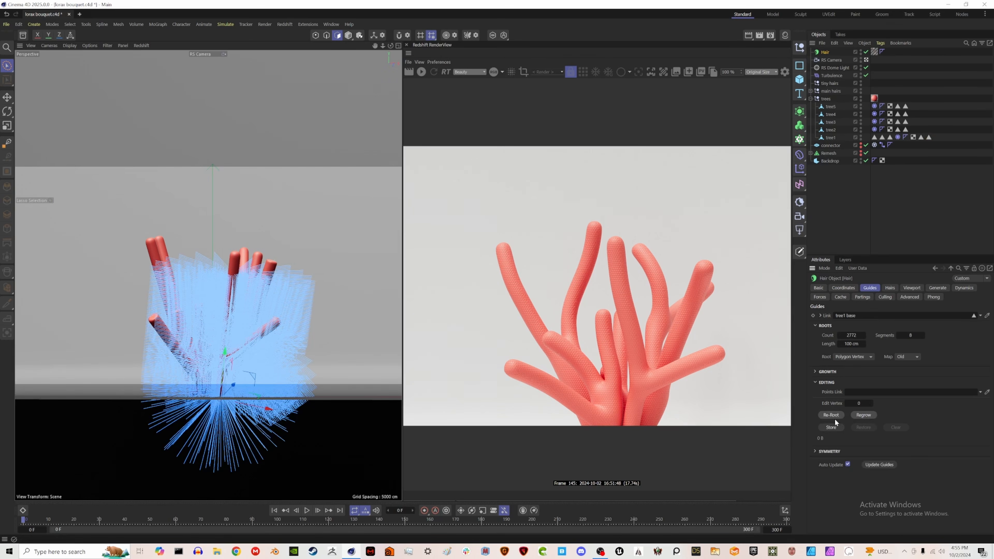
Step: Delete the two surplus polygon selection tags from tree1 and check that the "tree1 base" tag remains
{"action": "left_click", "coordinate": [876, 136]}
{"action": "key", "text": "Delete"}
{"action": "left_click", "coordinate": [877, 137]}
{"action": "key", "text": "Delete"}
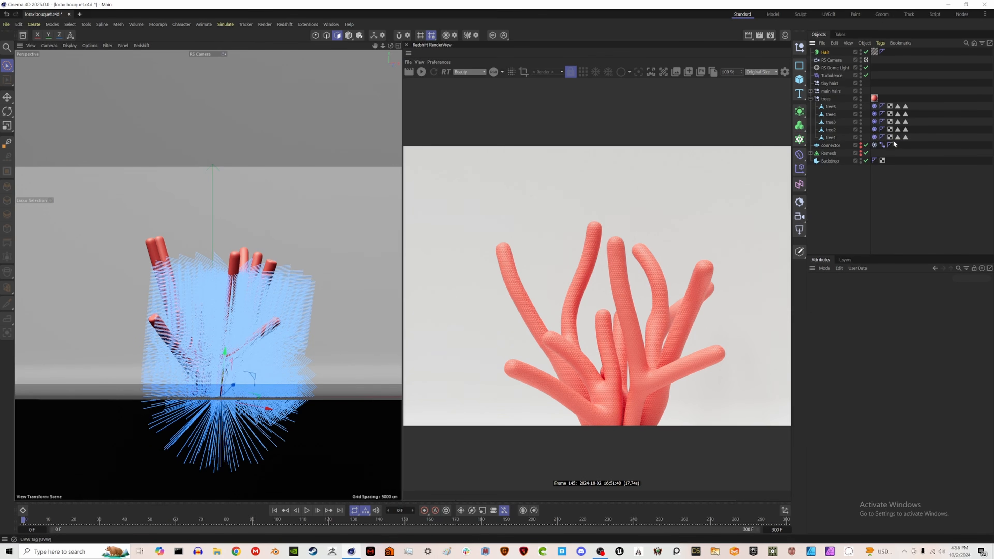
{"action": "left_click", "coordinate": [906, 137]}
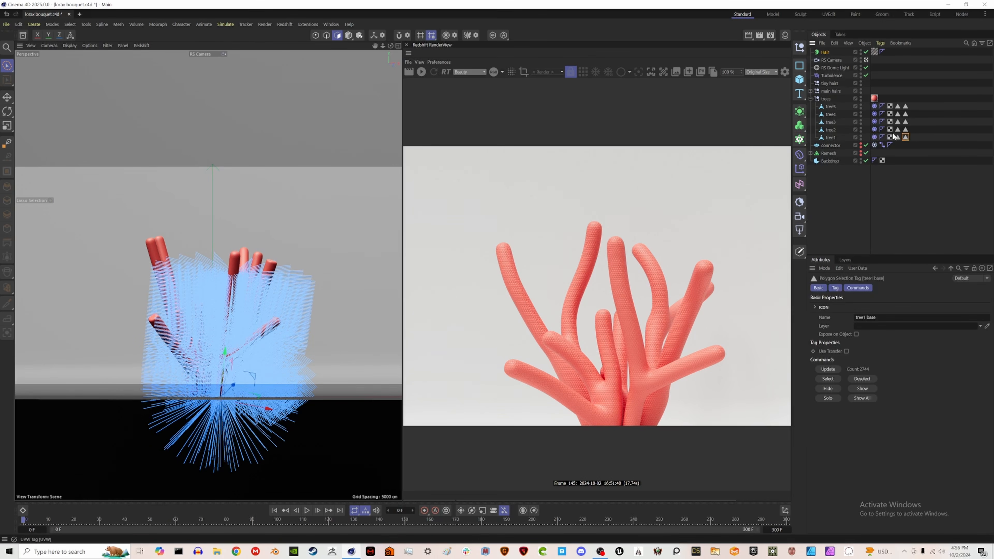
Step: Set the new Hair object's guide length to 4 cm and disable its dynamics
{"action": "left_click", "coordinate": [820, 53]}
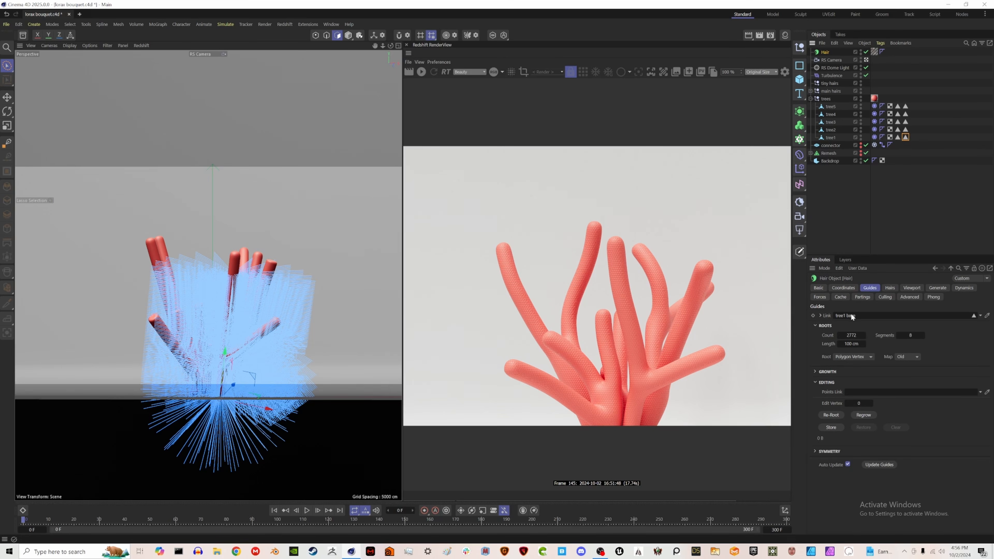
{"action": "left_click_drag", "start_coordinate": [849, 345], "coordinate": [814, 345]}
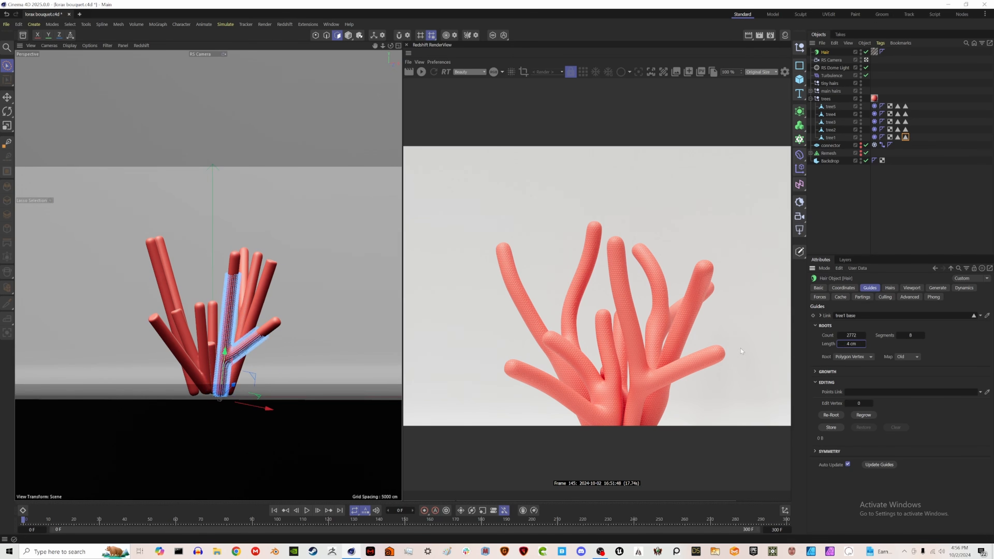
{"action": "left_click", "coordinate": [963, 288]}
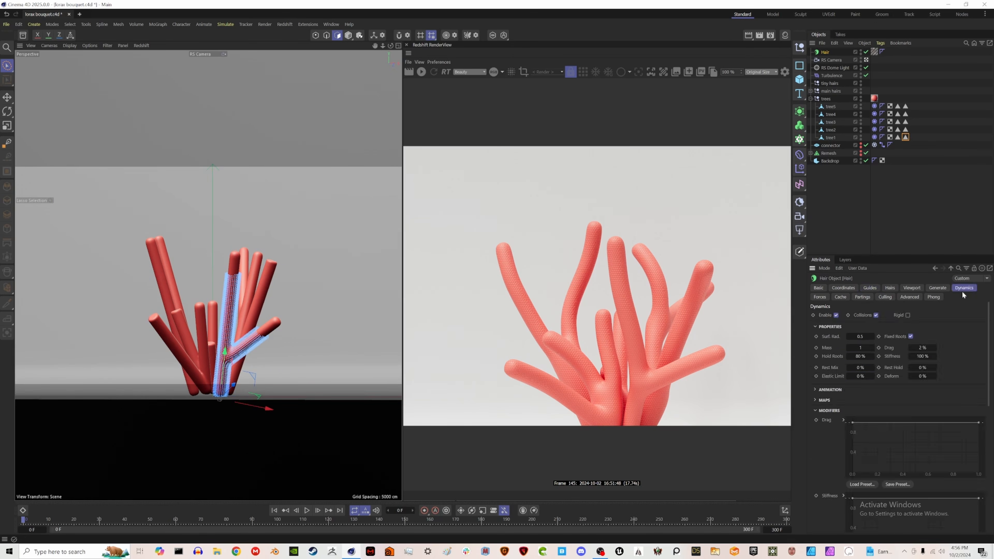
{"action": "left_click", "coordinate": [836, 315]}
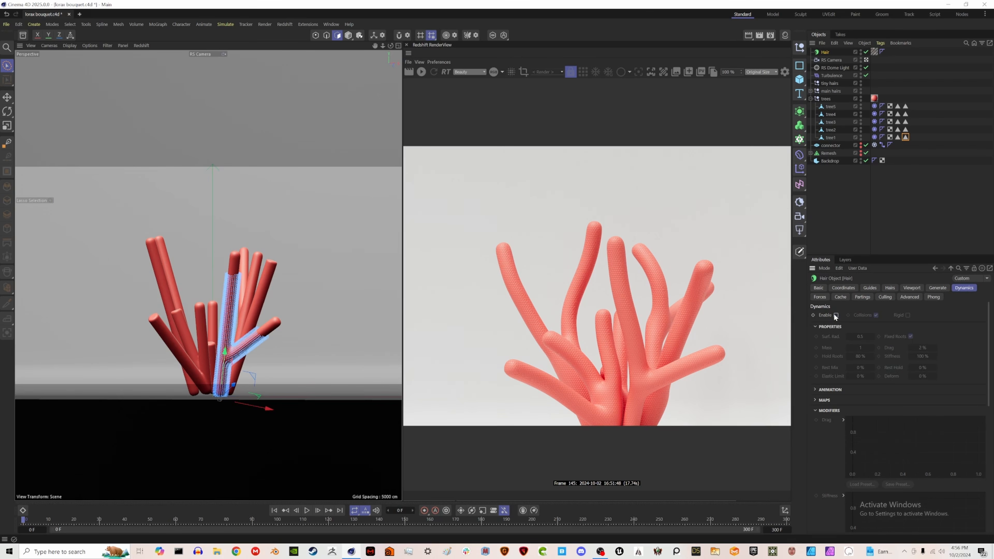
Step: Set the gravity force of the new Hair object to 0
{"action": "left_click", "coordinate": [819, 297]}
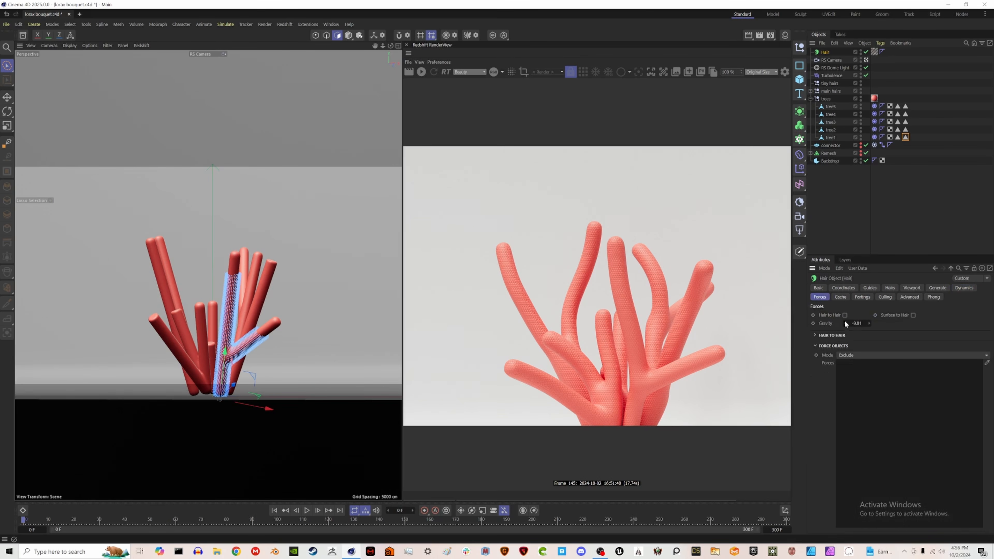
{"action": "left_click", "coordinate": [856, 323]}
{"action": "type", "text": "0"}
{"action": "left_click", "coordinate": [960, 289]}
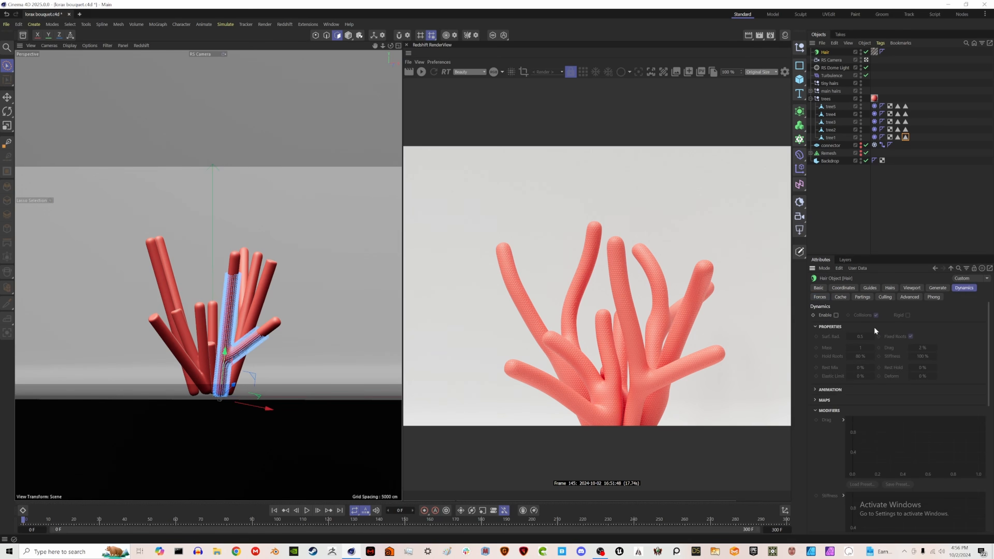
Step: Set the new hair material's root and tip thickness to 0.2 cm
{"action": "left_click", "coordinate": [874, 51]}
{"action": "left_click", "coordinate": [889, 287]}
{"action": "left_click", "coordinate": [855, 356]}
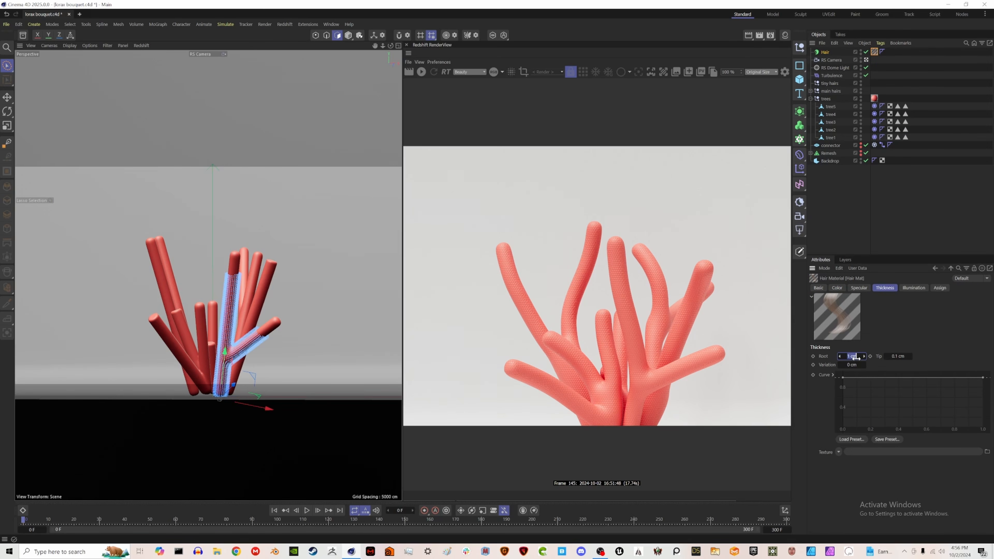
{"action": "type", "text": ".2"}
{"action": "key", "text": "Tab"}
{"action": "type", "text": ".2"}
{"action": "key", "text": "Return"}
Step: Create a Redshift Principled Hair material and assign it to the new Hair object
{"action": "left_click", "coordinate": [784, 36]}
{"action": "left_click", "coordinate": [754, 45]}
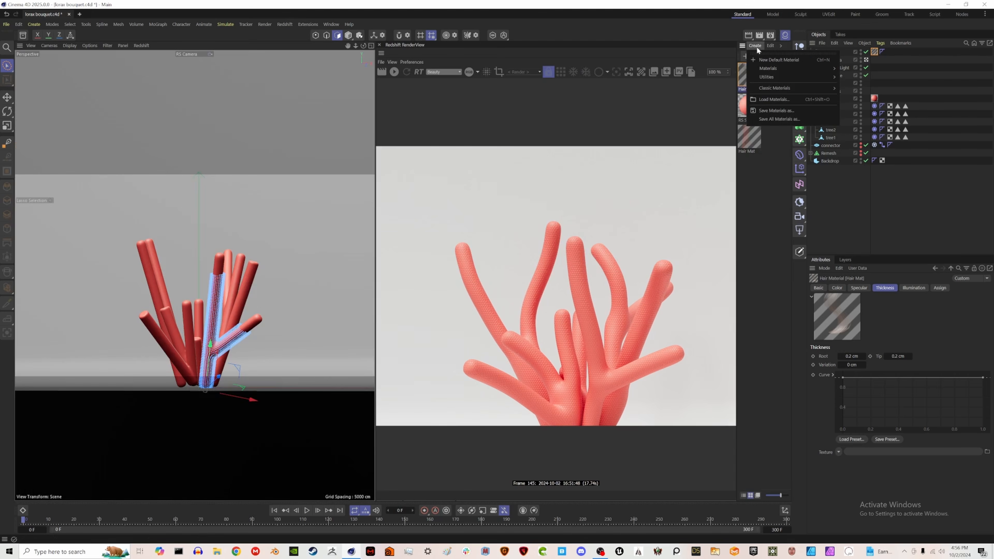
{"action": "left_click", "coordinate": [857, 114]}
{"action": "left_click_drag", "start_coordinate": [750, 83], "coordinate": [826, 52]}
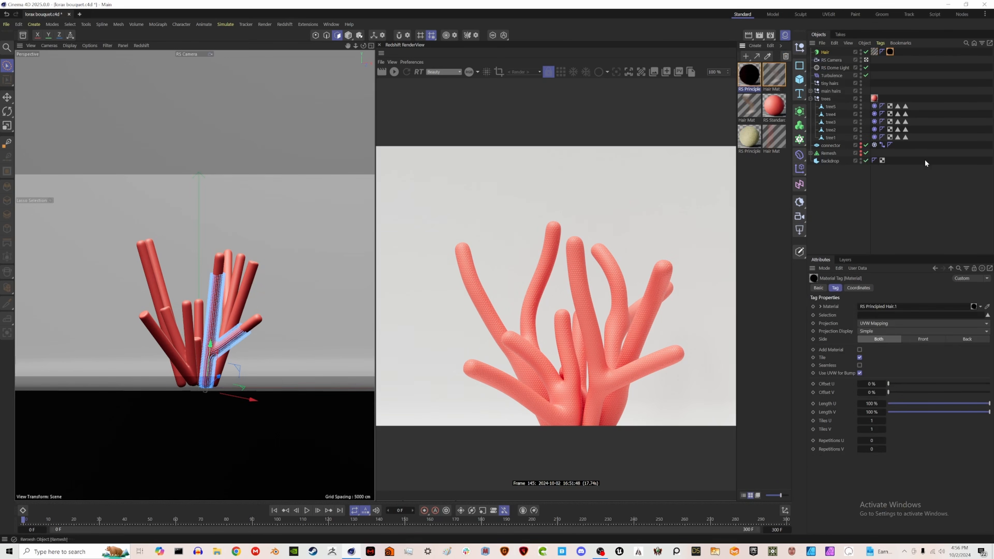
Step: Set the Principled Hair material's albedo mix to 1 and radial roughness to 0.725, and adjust its stray hair albedo colour
{"action": "left_click", "coordinate": [748, 75]}
{"action": "left_click_drag", "start_coordinate": [942, 434], "coordinate": [985, 433]}
{"action": "left_click", "coordinate": [960, 370]}
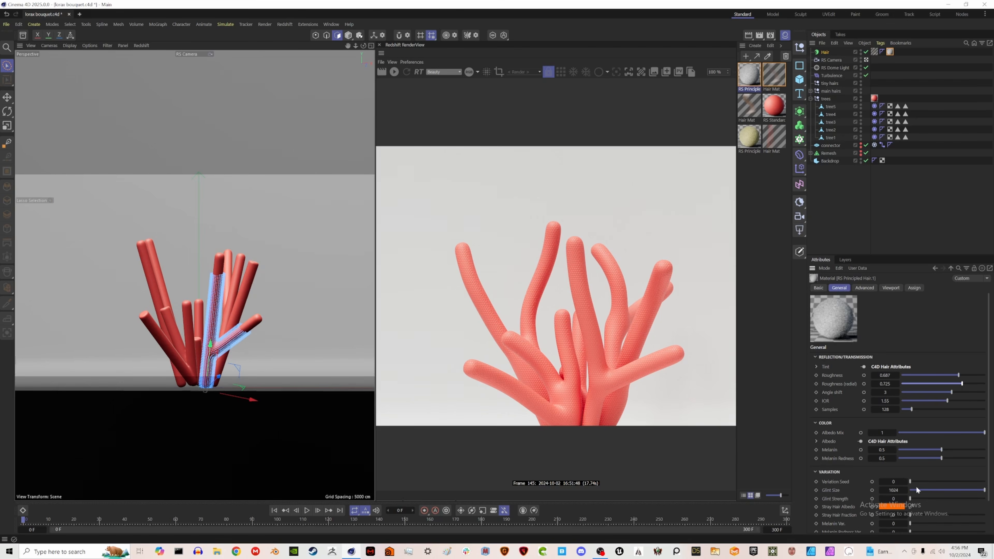
{"action": "left_click", "coordinate": [893, 507]}
{"action": "left_click_drag", "start_coordinate": [840, 496], "coordinate": [834, 484]}
{"action": "mouse_move", "coordinate": [954, 495]}
{"action": "left_mouse_down"}
{"action": "mouse_move", "coordinate": [941, 505]}
{"action": "mouse_move", "coordinate": [947, 496]}
{"action": "left_mouse_up"}
{"action": "left_click", "coordinate": [968, 454]}
Step: Rename the new Hair object as "tree1 fuzz" and hide the material manager
{"action": "double_click", "coordinate": [825, 52]}
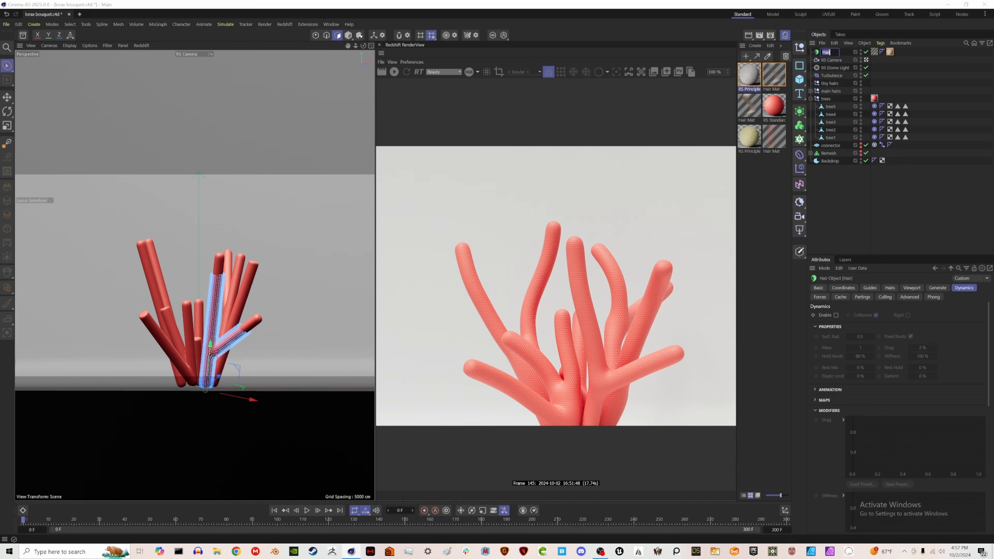
{"action": "type", "text": "tree1 fuzz"}
{"action": "key", "text": "Return"}
{"action": "left_click", "coordinate": [785, 36]}
Step: Start the live Redshift render and examine the fuzz on tree1 up close
{"action": "left_click", "coordinate": [421, 72]}
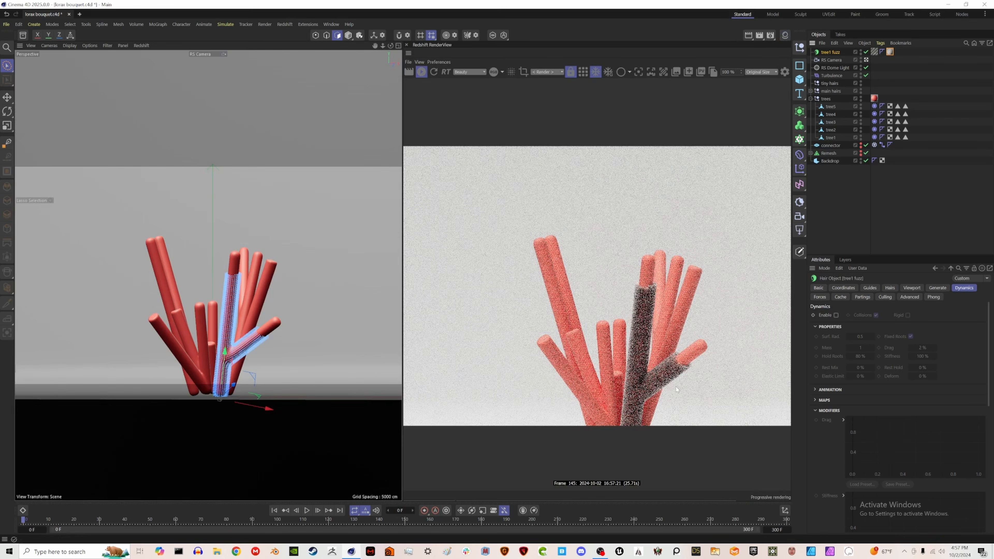
{"action": "scroll", "coordinate": [651, 376], "scroll_direction": "up", "scroll_amount": 5}
{"action": "scroll", "coordinate": [665, 399], "scroll_direction": "down", "scroll_amount": 4}
{"action": "scroll", "coordinate": [670, 398], "scroll_direction": "up", "scroll_amount": 3}
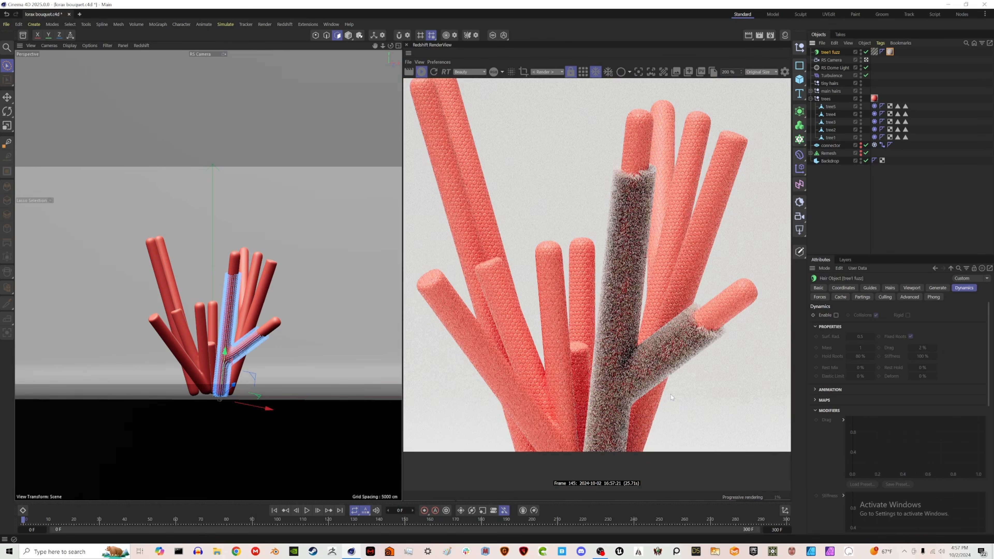
{"action": "scroll", "coordinate": [686, 373], "scroll_direction": "down", "scroll_amount": 1}
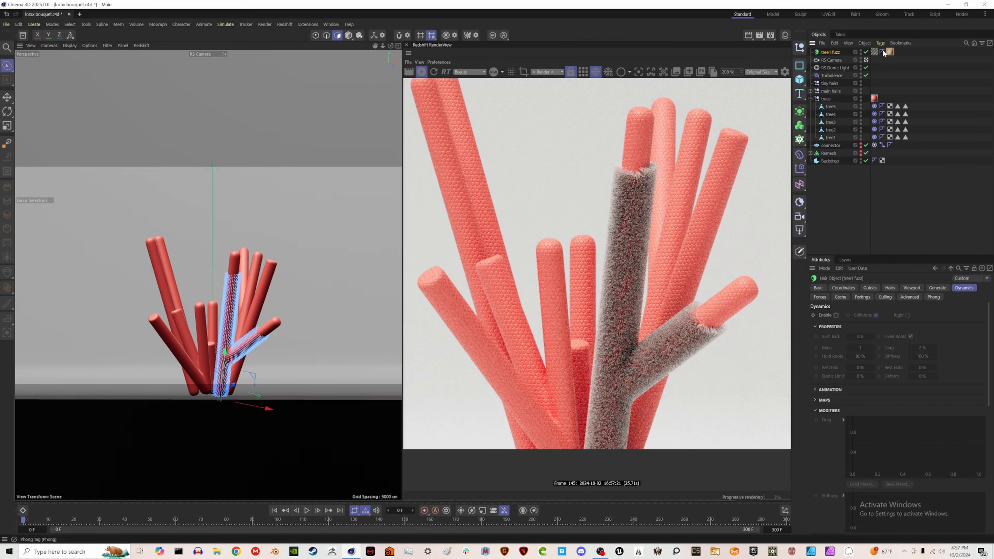
Step: Set the tree1 fuzz hair material's root and tip thickness to 0.1 cm
{"action": "left_click", "coordinate": [874, 51]}
{"action": "left_click", "coordinate": [853, 355]}
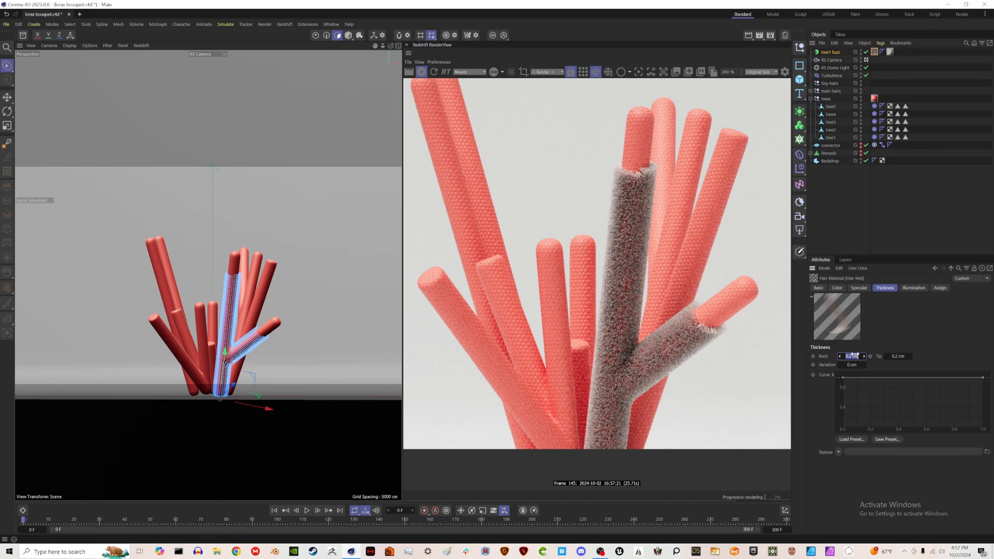
{"action": "type", "text": "0.1"}
{"action": "key", "text": "Tab"}
{"action": "type", "text": "0.1"}
{"action": "key", "text": "Return"}
Step: Set the hair count of tree1 fuzz to 20000
{"action": "left_click", "coordinate": [831, 53]}
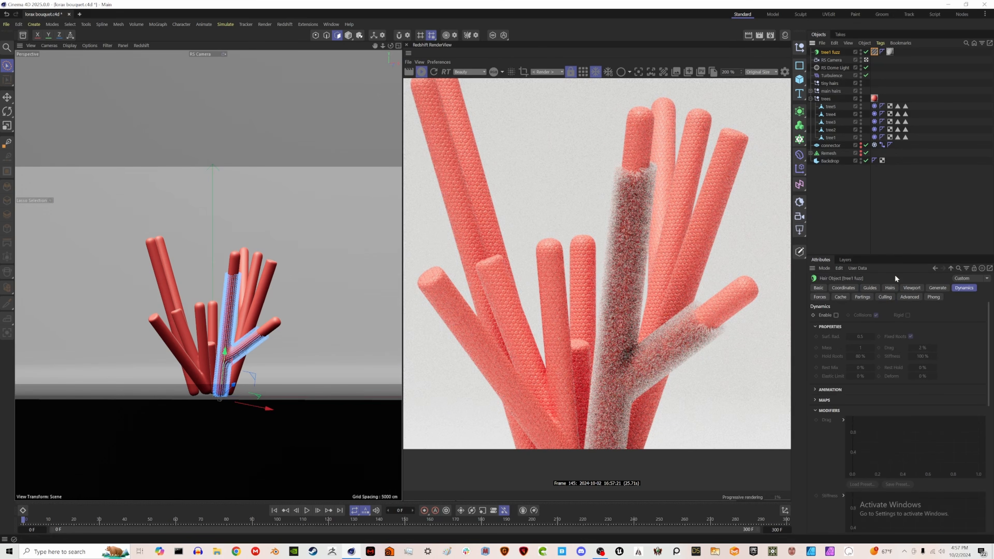
{"action": "left_click", "coordinate": [889, 288]}
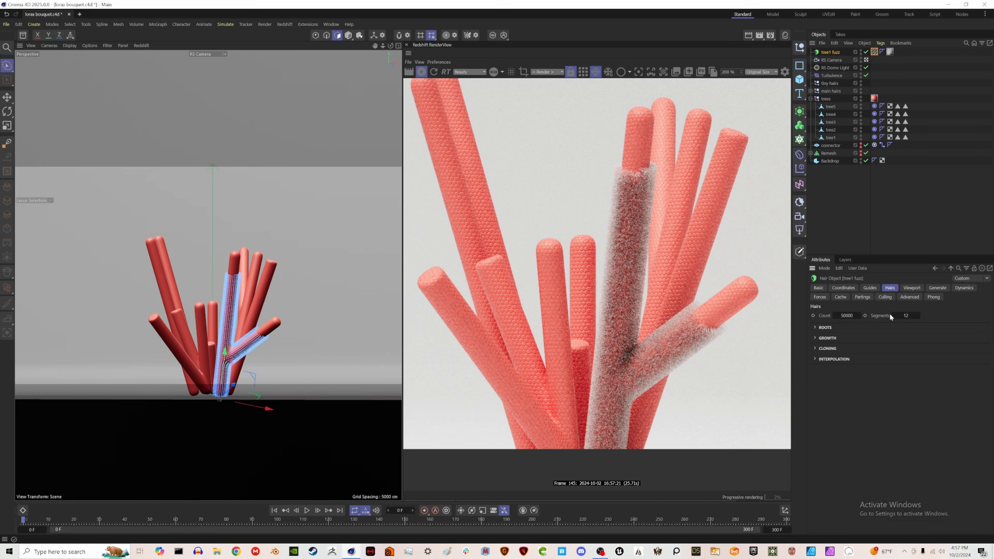
{"action": "left_click", "coordinate": [849, 316]}
{"action": "type", "text": "20000"}
{"action": "key", "text": "Return"}
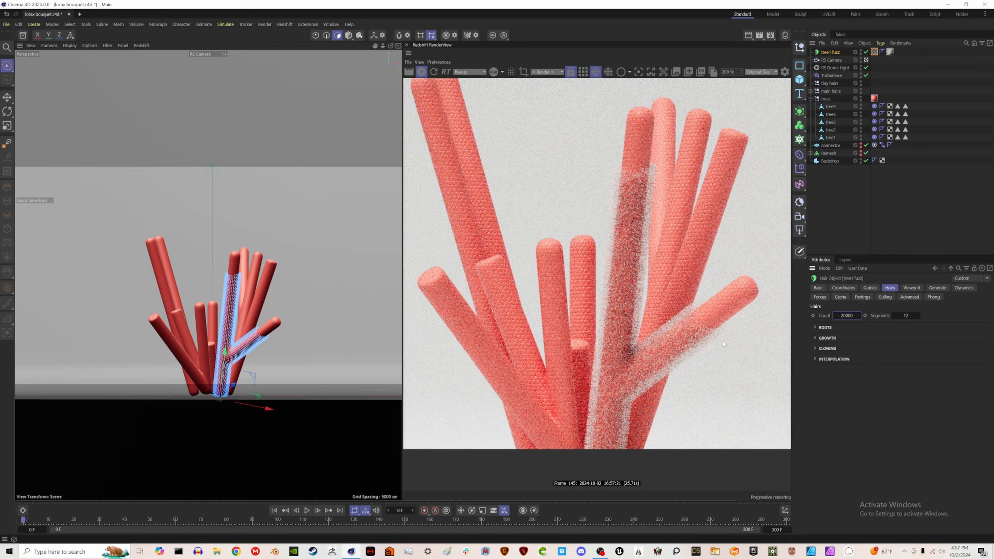
Step: Enable Kink, Frizz, Length, Clump and Wave in the tree1 fuzz hair material
{"action": "left_click", "coordinate": [875, 52]}
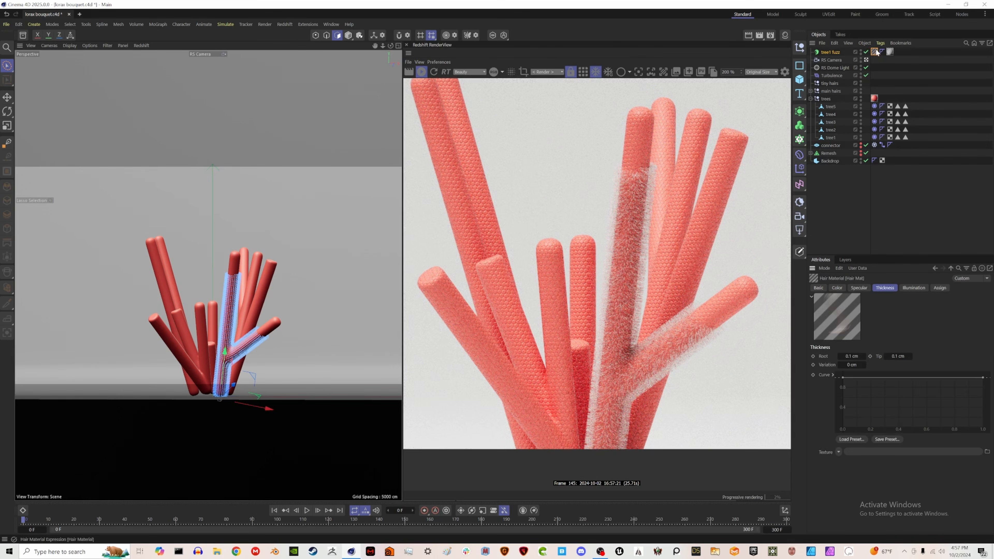
{"action": "left_click", "coordinate": [818, 288]}
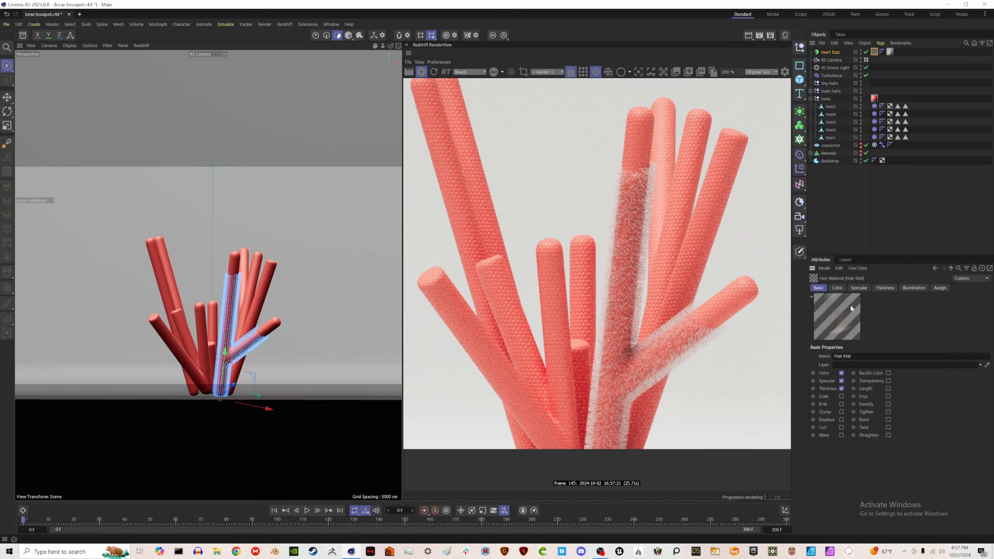
{"action": "left_click", "coordinate": [842, 403]}
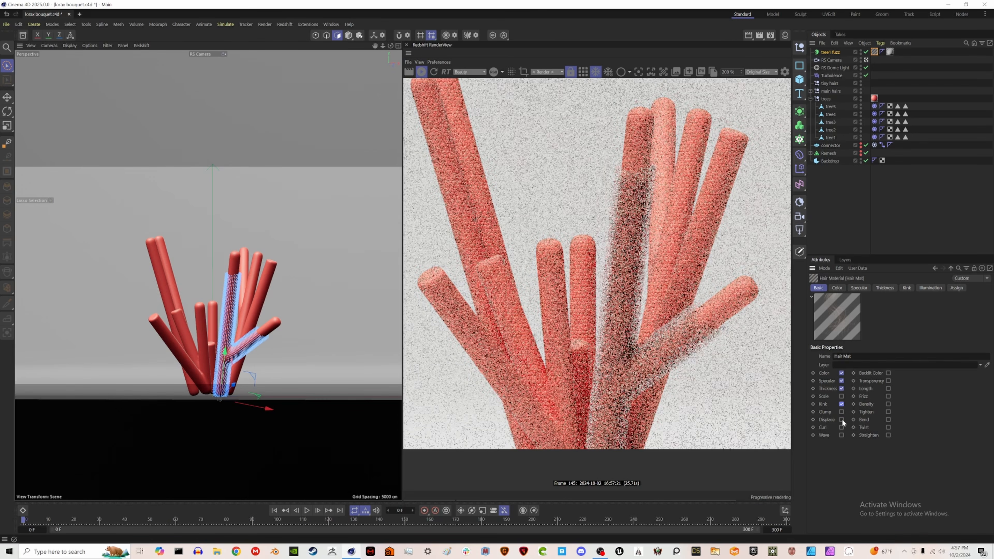
{"action": "left_click", "coordinate": [889, 395]}
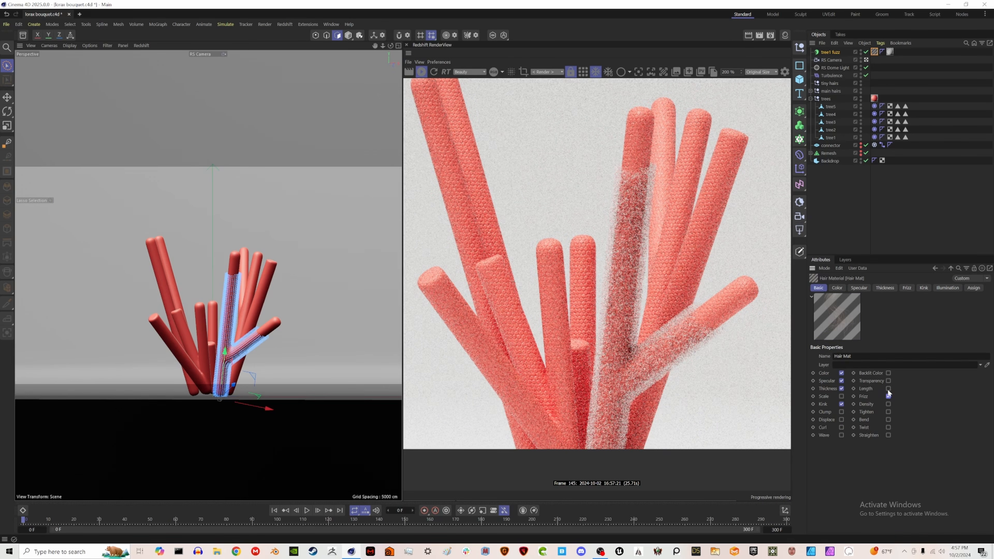
{"action": "left_click", "coordinate": [888, 389]}
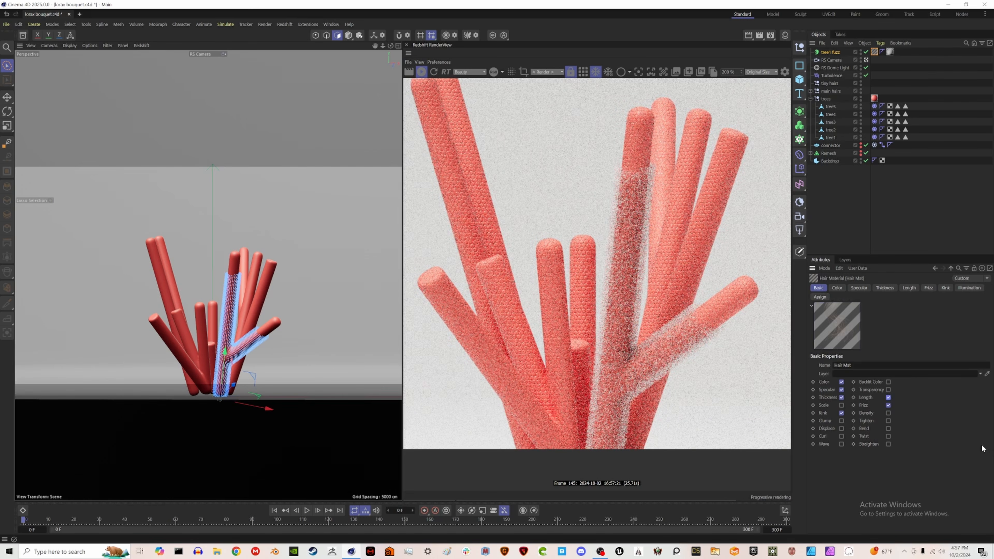
{"action": "left_click", "coordinate": [840, 421]}
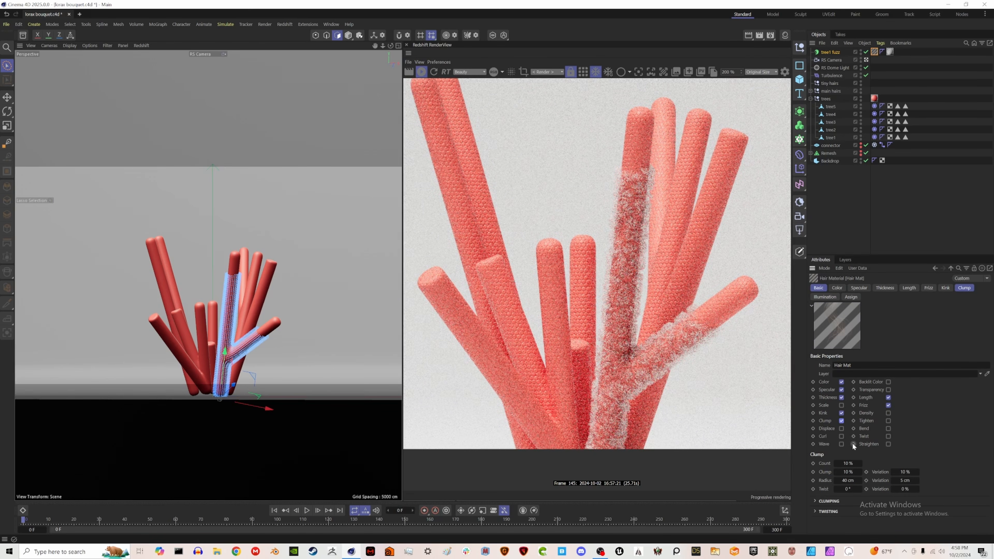
{"action": "left_click", "coordinate": [840, 444]}
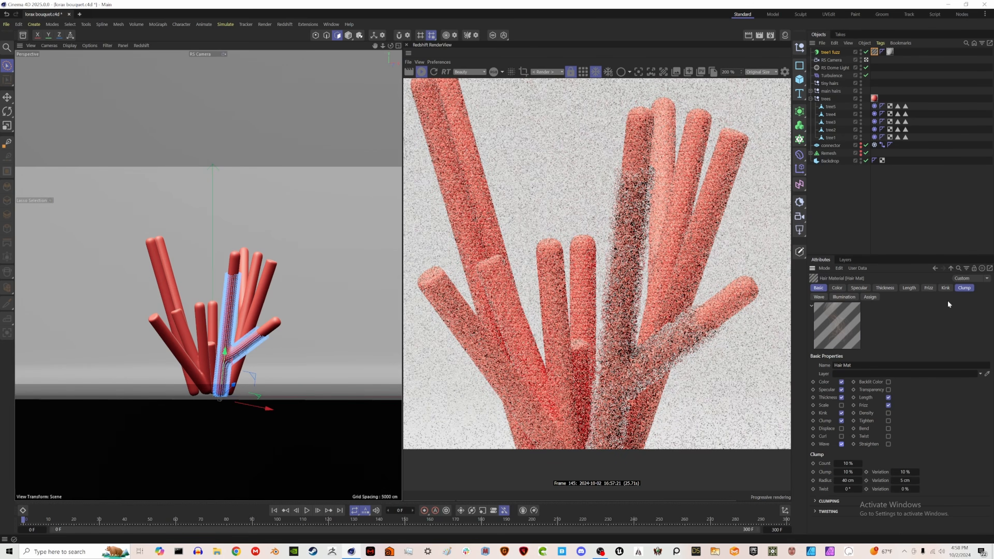
Step: Set the hair material's clump amount to 3% and check the whole render
{"action": "left_click", "coordinate": [963, 287]}
{"action": "left_click", "coordinate": [848, 374]}
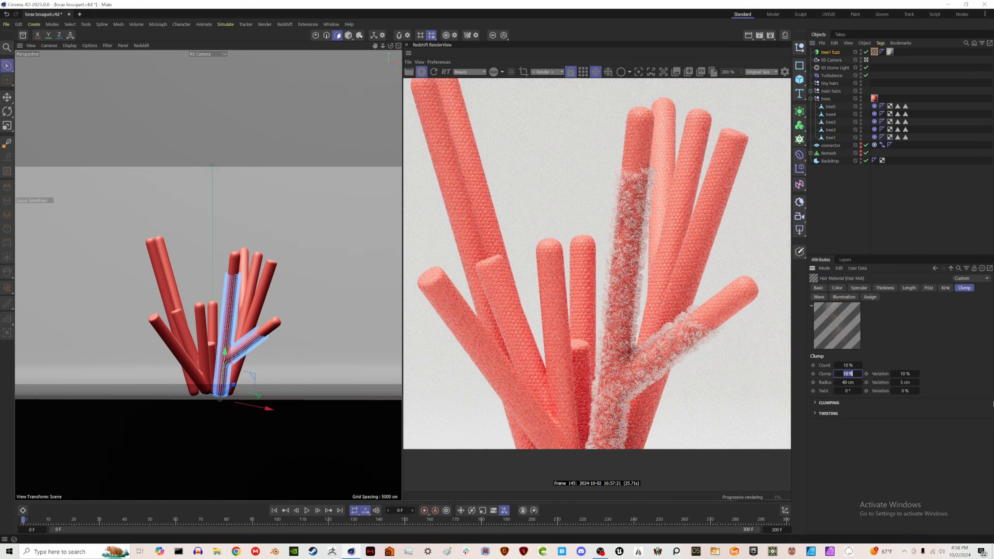
{"action": "type", "text": "3"}
{"action": "key", "text": "Return"}
{"action": "scroll", "coordinate": [589, 327], "scroll_direction": "down", "scroll_amount": 4}
{"action": "scroll", "coordinate": [585, 328], "scroll_direction": "down", "scroll_amount": 1}
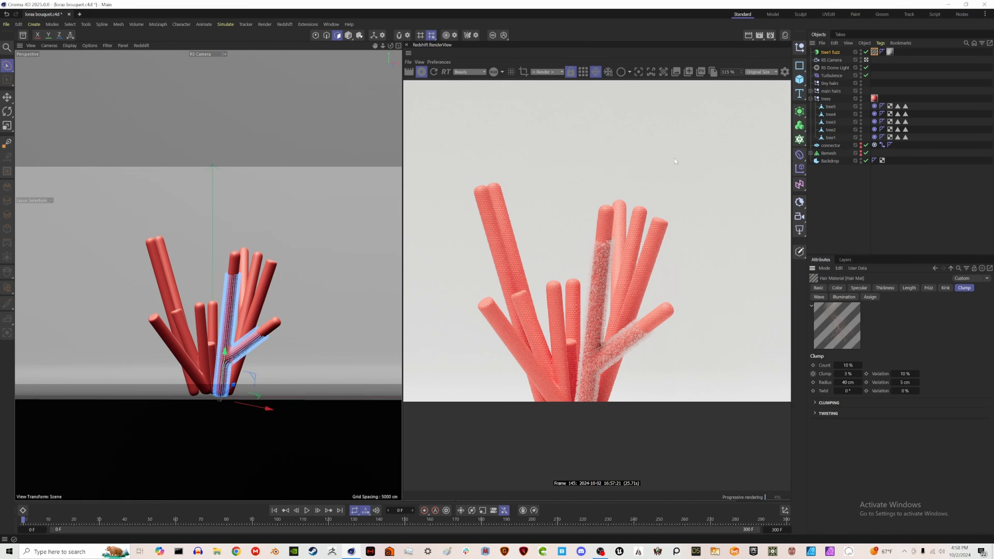
Step: Duplicate the tree1 fuzz object and link the copy's guides to the "tree2 base" selection
{"action": "left_click_drag", "start_coordinate": [834, 51], "coordinate": [830, 51]}
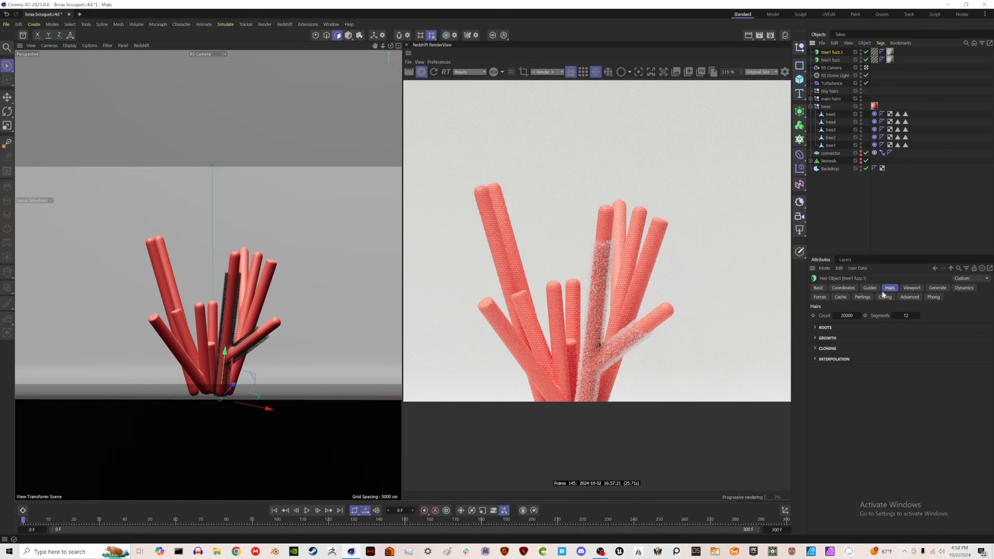
{"action": "left_click", "coordinate": [869, 288]}
{"action": "left_click_drag", "start_coordinate": [905, 137], "coordinate": [852, 320]}
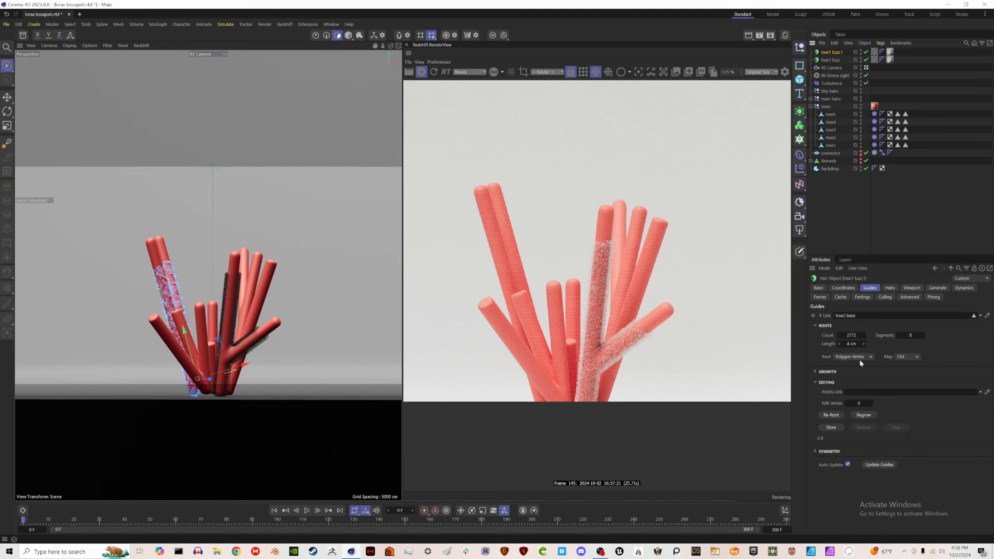
Step: Regrow the tree2 fuzz guides, duplicate the object and link the copy's guides to the "tree 3 base" selection
{"action": "left_click", "coordinate": [863, 414]}
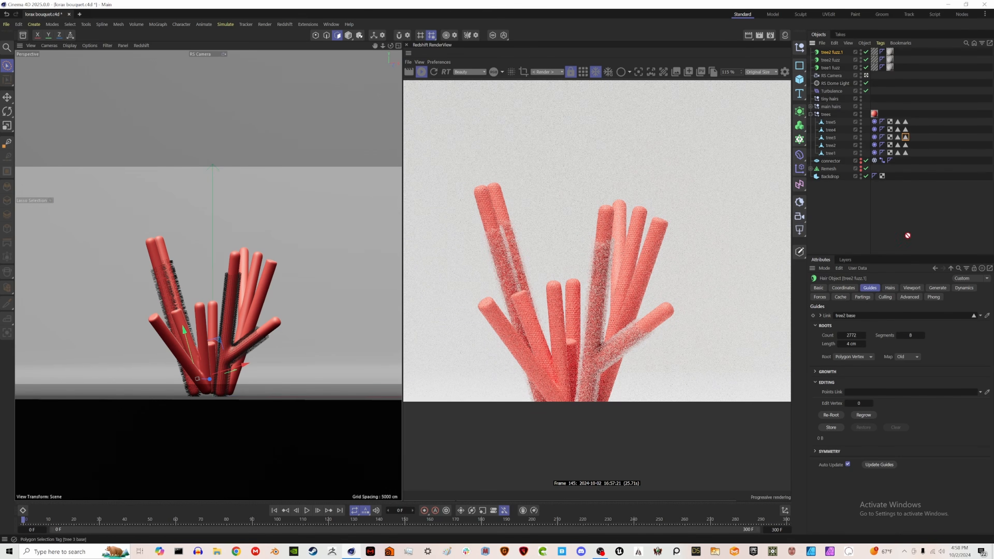
{"action": "key", "text": "BackSpace"}
{"action": "key", "text": "BackSpace"}
{"action": "left_click_drag", "start_coordinate": [905, 138], "coordinate": [861, 317]}
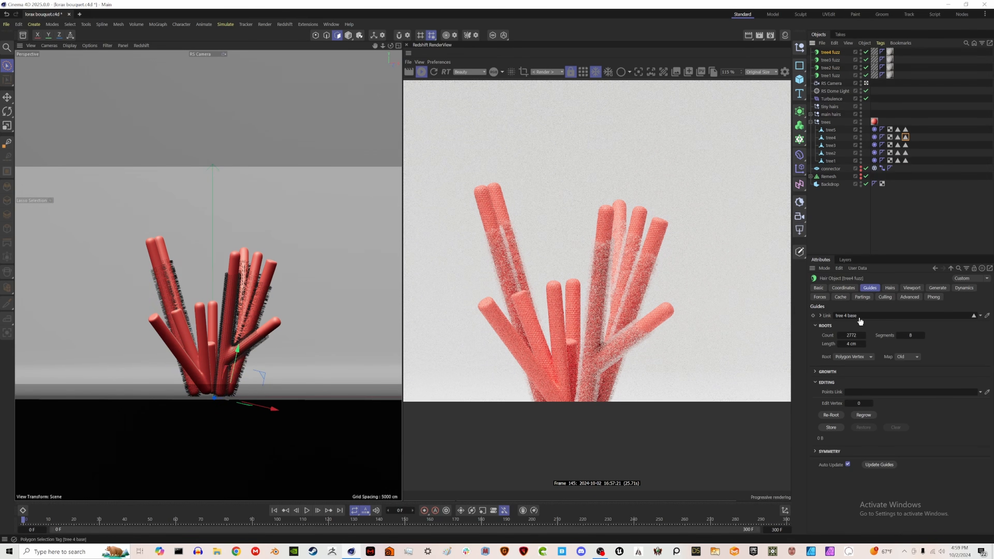
Step: Duplicate tree4 fuzz, name the copy "tree5 fuzz" and link its guides to tree5's base polygon selection
{"action": "left_click_drag", "start_coordinate": [830, 52], "coordinate": [830, 49], "text": "ctrl"}
{"action": "double_click", "coordinate": [830, 52]}
{"action": "type", "text": "tree5 fuzz"}
{"action": "mouse_move", "coordinate": [905, 137]}
{"action": "left_mouse_down"}
{"action": "mouse_move", "coordinate": [896, 224]}
{"action": "mouse_move", "coordinate": [861, 315]}
{"action": "left_mouse_up"}
{"action": "left_click", "coordinate": [933, 90]}
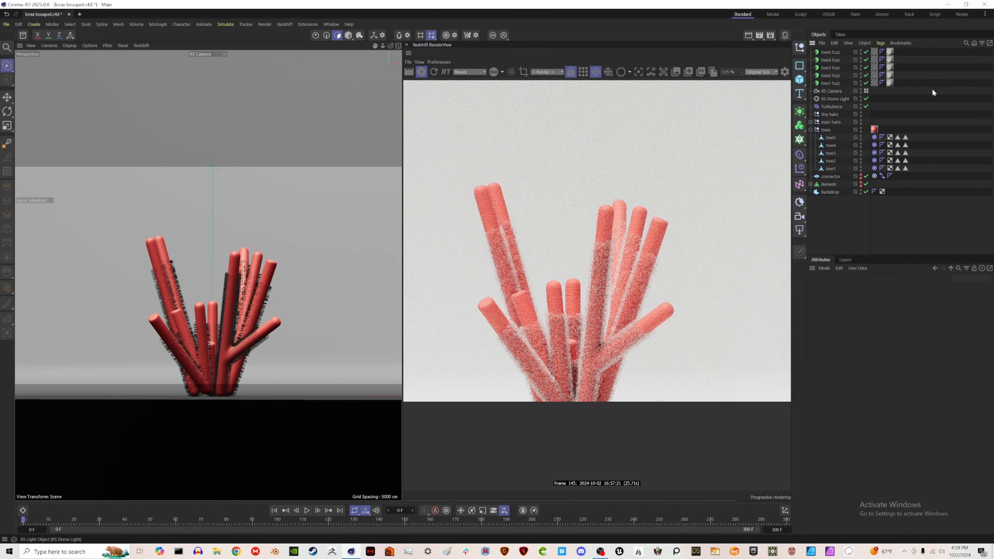
Step: Move the five tree fuzz objects into the tiny hairs group and check the fuzz in the render
{"action": "left_click", "coordinate": [828, 83]}
{"action": "left_click", "coordinate": [827, 51], "text": "shift"}
{"action": "left_click_drag", "start_coordinate": [829, 74], "coordinate": [828, 114]}
{"action": "scroll", "coordinate": [541, 319], "scroll_direction": "up", "scroll_amount": 3}
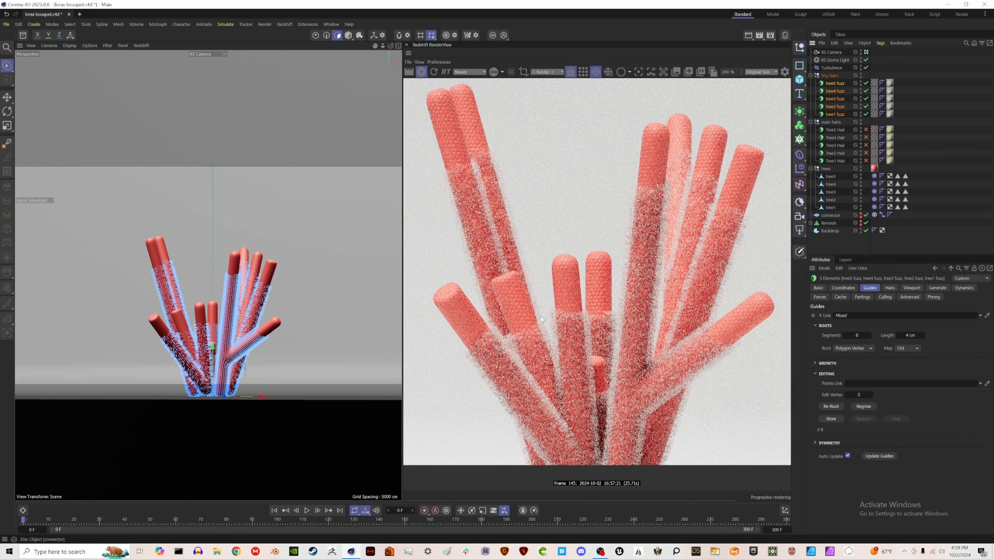
{"action": "scroll", "coordinate": [616, 265], "scroll_direction": "down", "scroll_amount": 3}
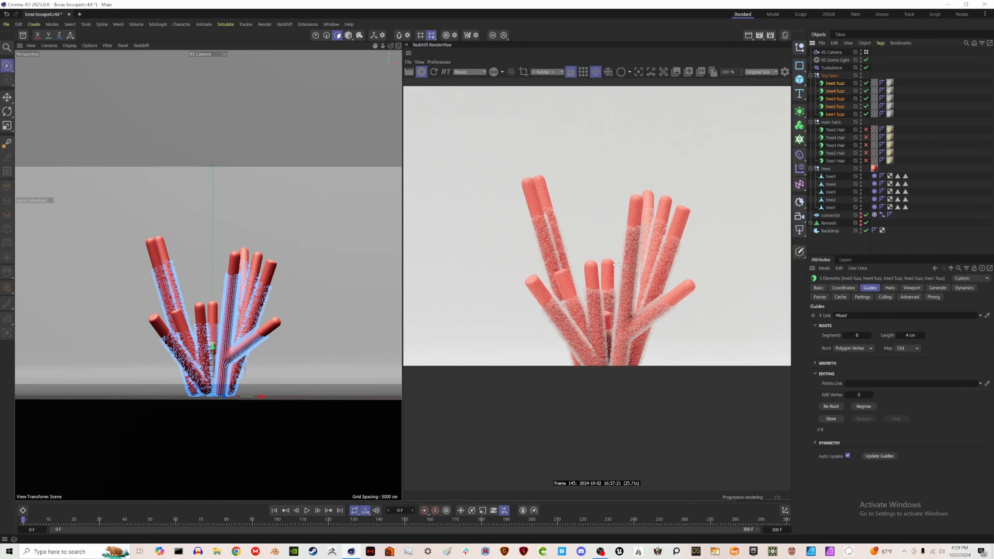
Step: Enable the five tree hair objects in the main hairs group and check the render with all hair visible
{"action": "scroll", "coordinate": [617, 265], "scroll_direction": "down", "scroll_amount": 1}
{"action": "left_click_drag", "start_coordinate": [866, 130], "coordinate": [866, 150]}
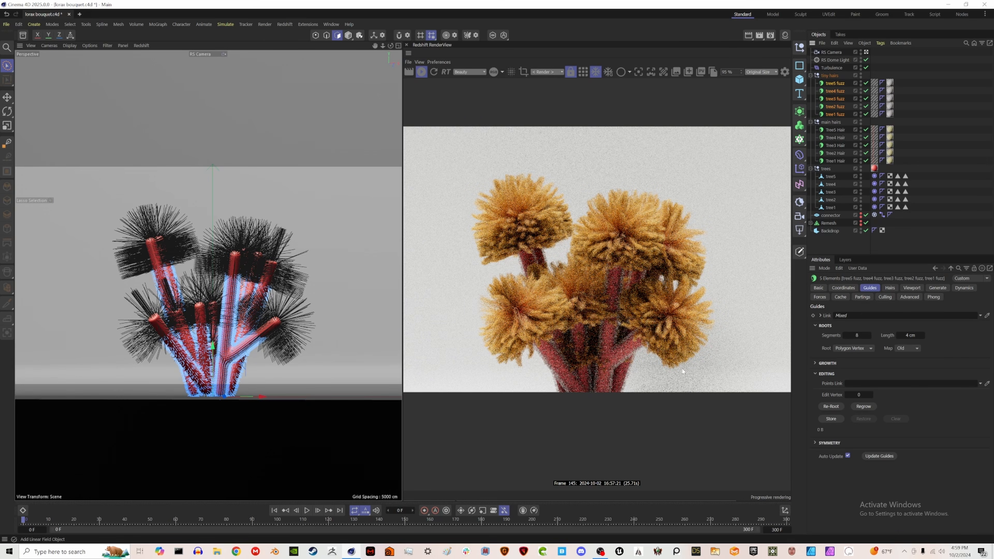
{"action": "scroll", "coordinate": [600, 323], "scroll_direction": "down", "scroll_amount": 1}
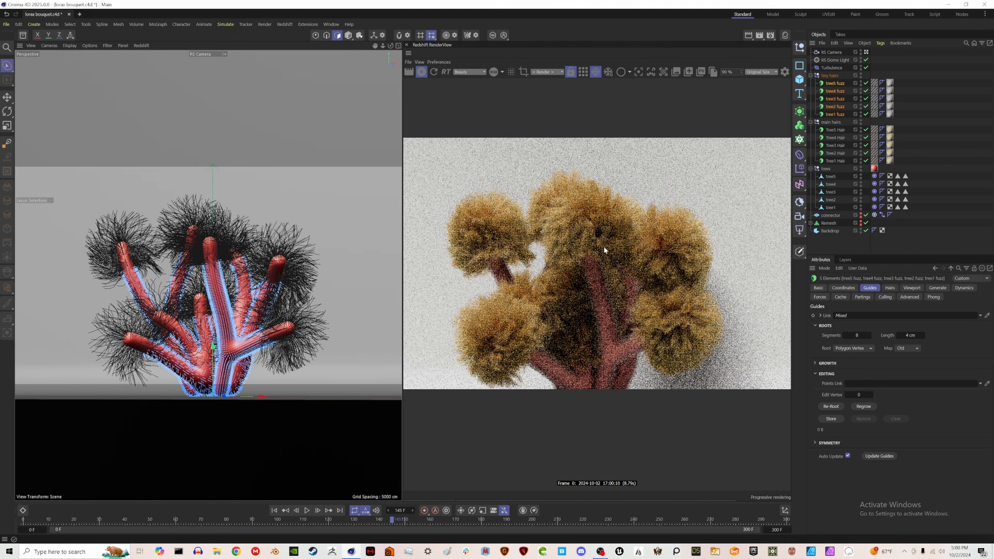
{"action": "scroll", "coordinate": [598, 305], "scroll_direction": "down", "scroll_amount": 4}
{"action": "scroll", "coordinate": [600, 302], "scroll_direction": "up", "scroll_amount": 2}
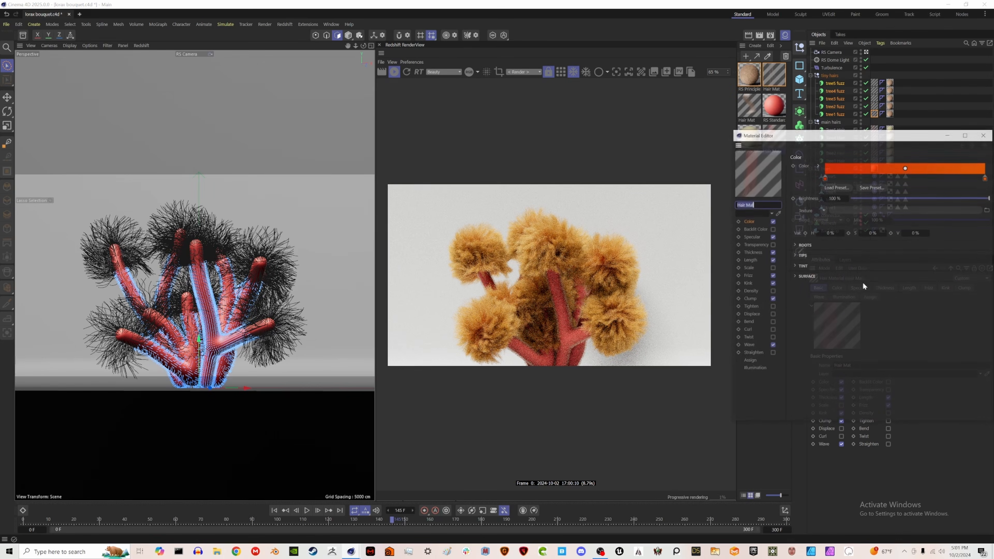
Step: Darken the first knot of the fuzz hair material's color gradient
{"action": "left_click", "coordinate": [985, 134]}
{"action": "left_click", "coordinate": [841, 288]}
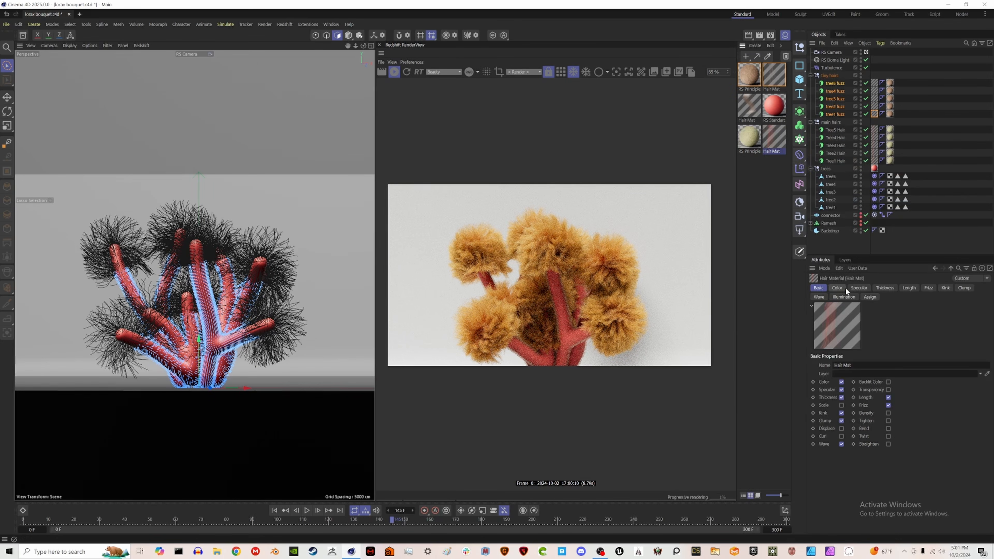
{"action": "double_click", "coordinate": [844, 378]}
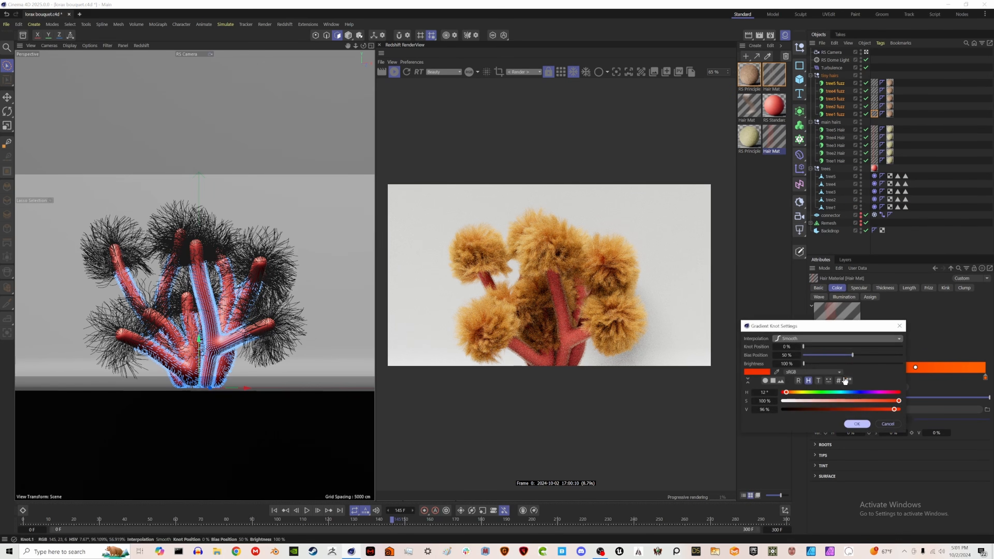
{"action": "left_click_drag", "start_coordinate": [876, 410], "coordinate": [862, 410]}
{"action": "left_click", "coordinate": [856, 424]}
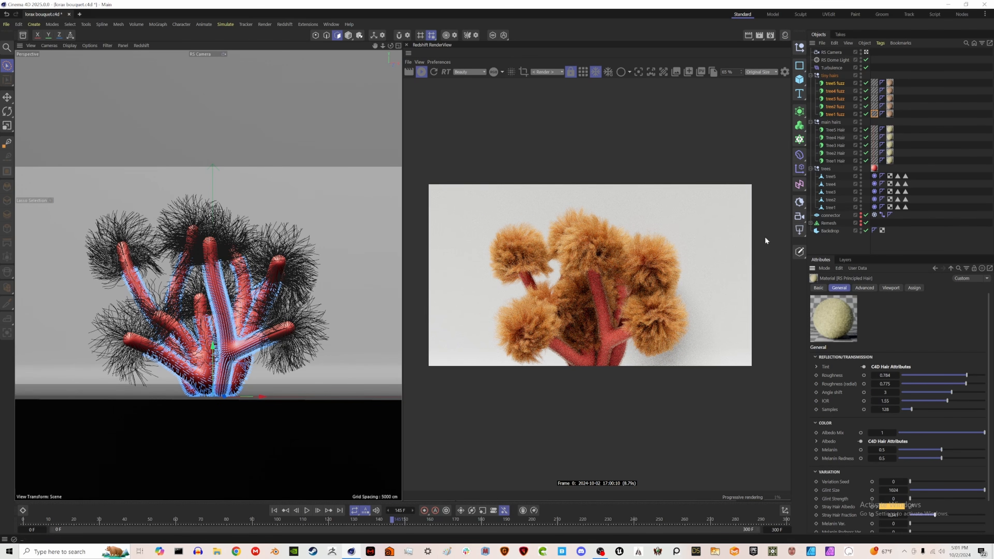
Step: Lock the render view to RS Camera and switch the viewport to the default camera for an angled view of the backdrop
{"action": "left_click", "coordinate": [817, 231]}
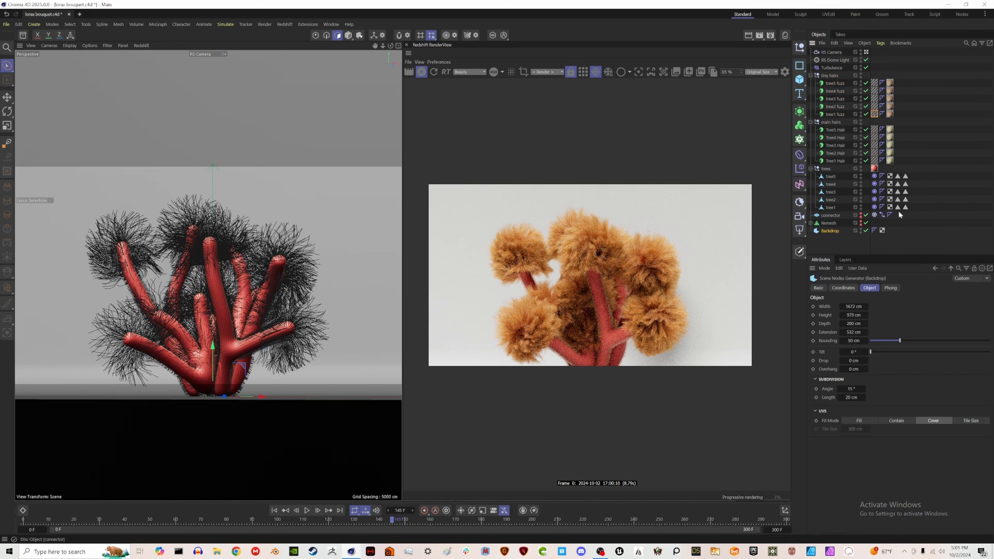
{"action": "left_click", "coordinate": [866, 53]}
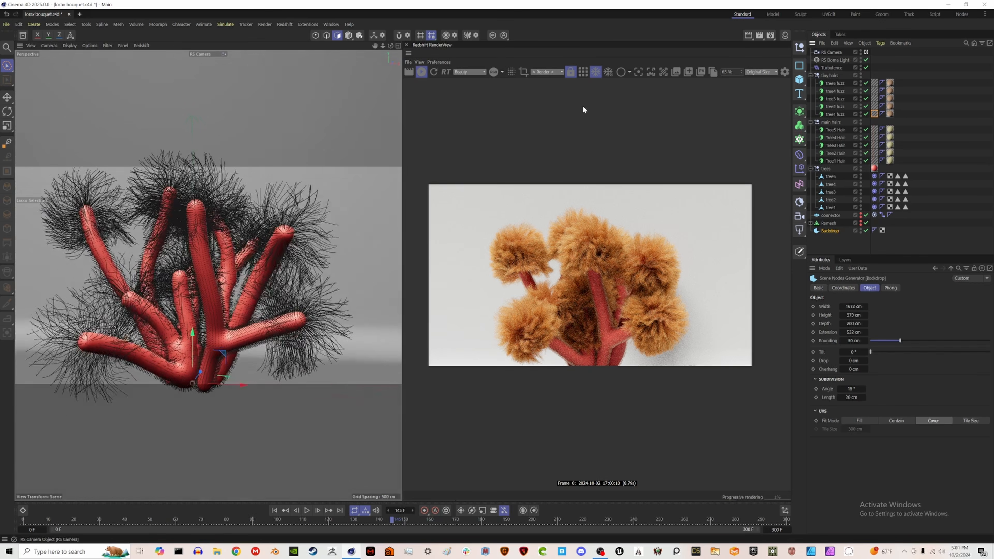
{"action": "left_click", "coordinate": [546, 71]}
{"action": "left_click", "coordinate": [545, 97]}
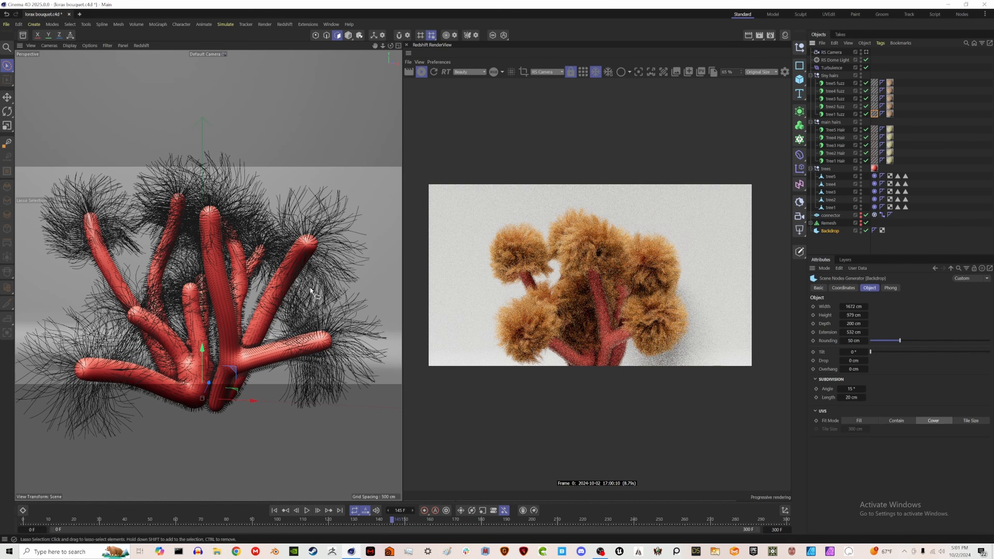
{"action": "scroll", "coordinate": [301, 294], "scroll_direction": "down", "scroll_amount": 5}
{"action": "scroll", "coordinate": [295, 291], "scroll_direction": "up", "scroll_amount": 2}
{"action": "left_click_drag", "start_coordinate": [286, 292], "coordinate": [250, 303], "text": "alt"}
{"action": "scroll", "coordinate": [258, 301], "scroll_direction": "down", "scroll_amount": 4}
Step: Adjust the RS Dome Light's coordinates and add a Redshift area light to the scene
{"action": "left_click", "coordinate": [834, 61]}
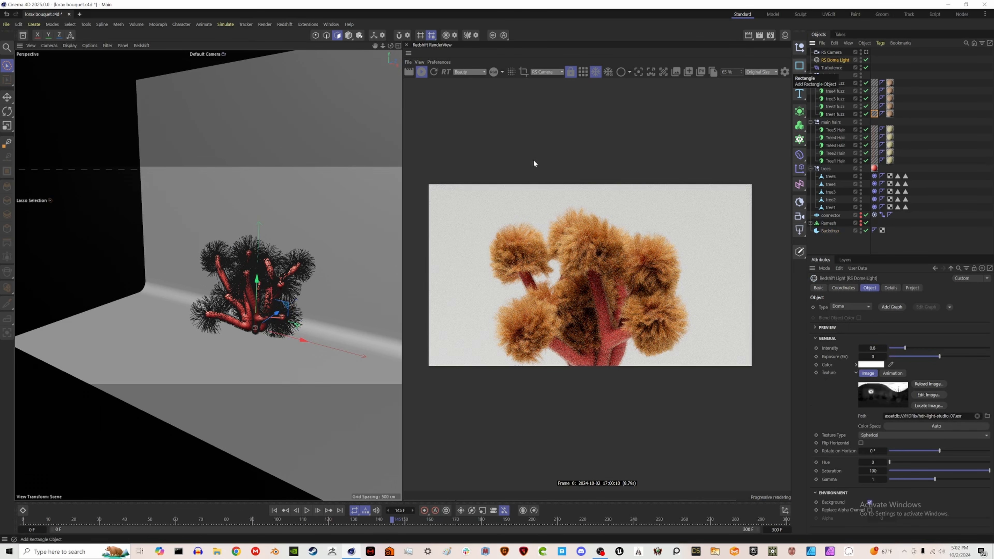
{"action": "left_click", "coordinate": [843, 288]}
{"action": "left_click_drag", "start_coordinate": [890, 316], "coordinate": [897, 316]}
{"action": "left_click", "coordinate": [800, 231]}
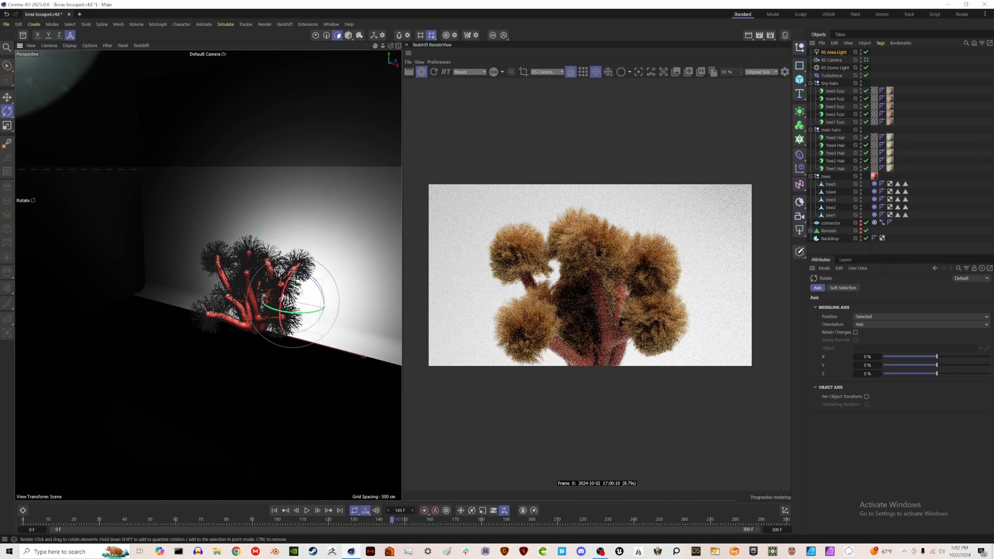
{"action": "left_click", "coordinate": [869, 288]}
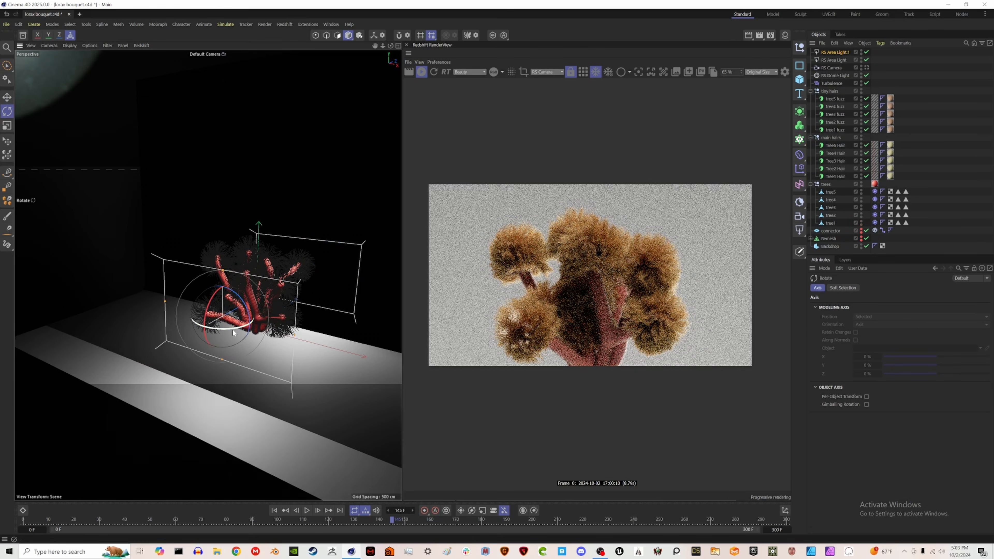
Step: Move the second area light above the trees and rotate it to shine down on the hair tips
{"action": "key", "text": "e"}
{"action": "left_click_drag", "start_coordinate": [222, 265], "coordinate": [224, 158]}
{"action": "left_click_drag", "start_coordinate": [261, 198], "coordinate": [212, 208]}
{"action": "left_click_drag", "start_coordinate": [178, 153], "coordinate": [178, 172]}
{"action": "left_click_drag", "start_coordinate": [277, 217], "coordinate": [208, 215]}
{"action": "left_click_drag", "start_coordinate": [174, 161], "coordinate": [186, 195]}
{"action": "left_click", "coordinate": [835, 52]}
{"action": "left_click_drag", "start_coordinate": [228, 253], "coordinate": [261, 265]}
{"action": "key", "text": "r"}
{"action": "left_click_drag", "start_coordinate": [220, 233], "coordinate": [242, 230]}
Step: Set the second area light's shape to Disc and its intensity to 8
{"action": "left_click", "coordinate": [835, 52]}
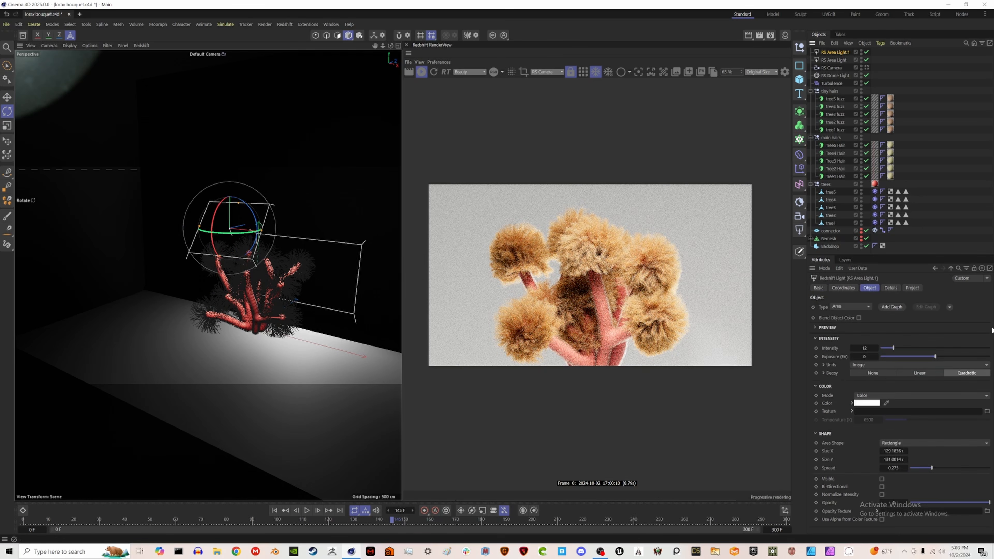
{"action": "left_click", "coordinate": [933, 443]}
{"action": "left_click", "coordinate": [890, 459]}
{"action": "left_click", "coordinate": [863, 347]}
{"action": "type", "text": "8"}
{"action": "key", "text": "Return"}
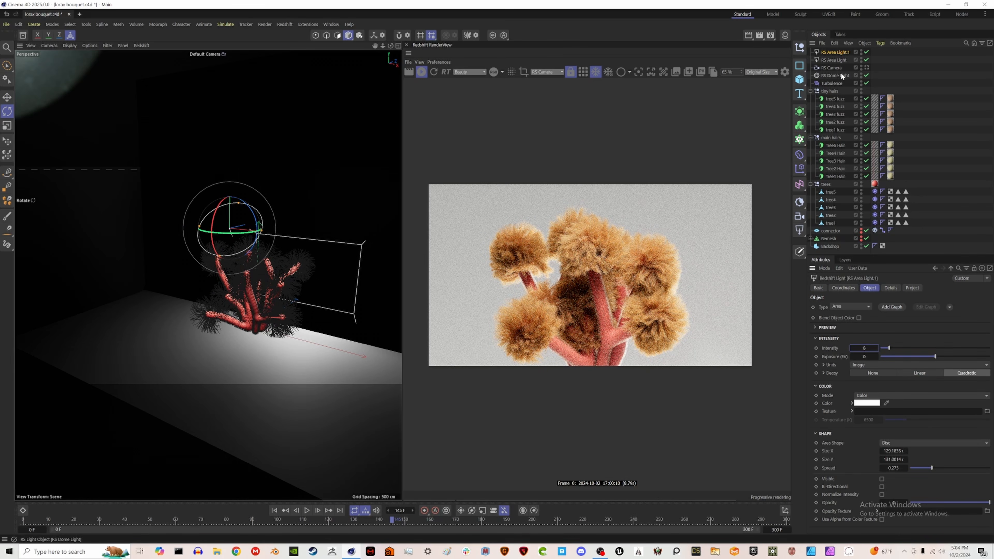
Step: Create a Redshift Standard material for the Backdrop and open it in the node editor
{"action": "left_click", "coordinate": [785, 34]}
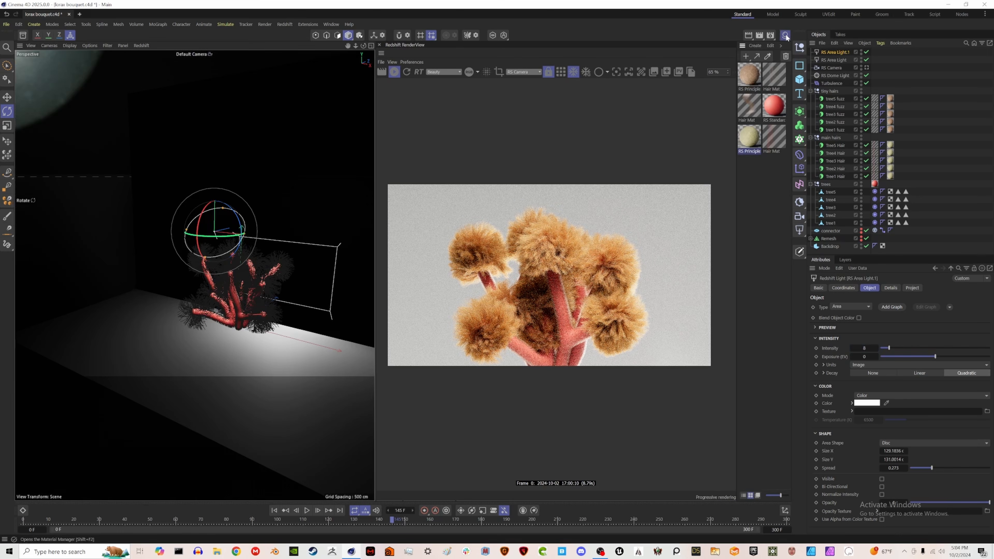
{"action": "left_click", "coordinate": [757, 46]}
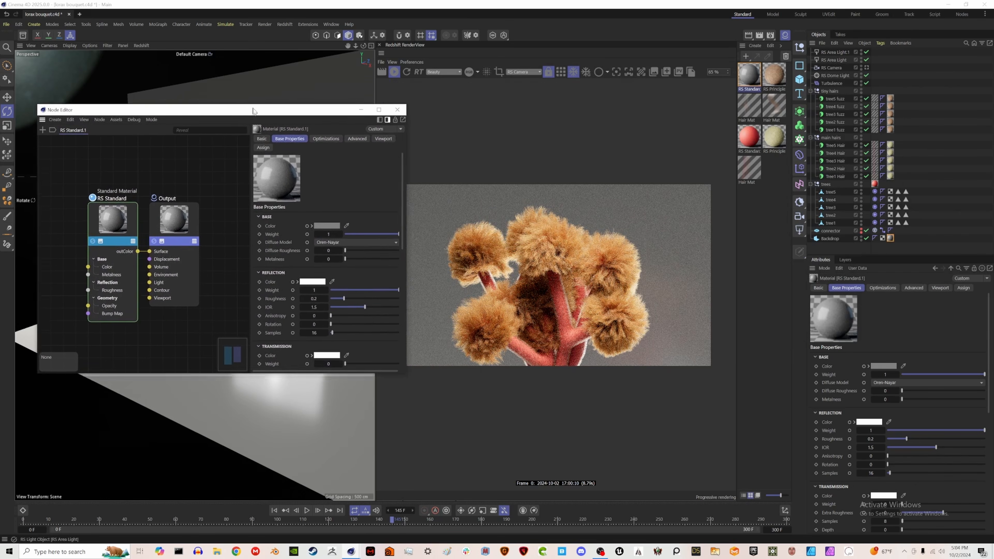
{"action": "left_click_drag", "start_coordinate": [252, 110], "coordinate": [243, 88]}
Step: Add a Ramp node, connect it to the Standard material's base color and set its mapping to Circular
{"action": "middle_click_drag", "start_coordinate": [84, 196], "coordinate": [159, 190]}
{"action": "double_click", "coordinate": [85, 195]}
{"action": "type", "text": "ra"}
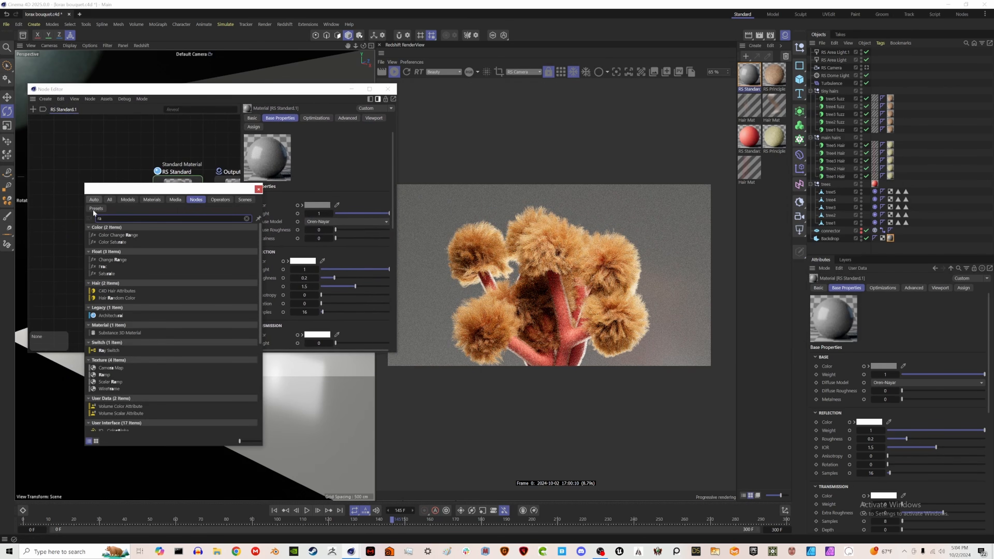
{"action": "double_click", "coordinate": [103, 378]}
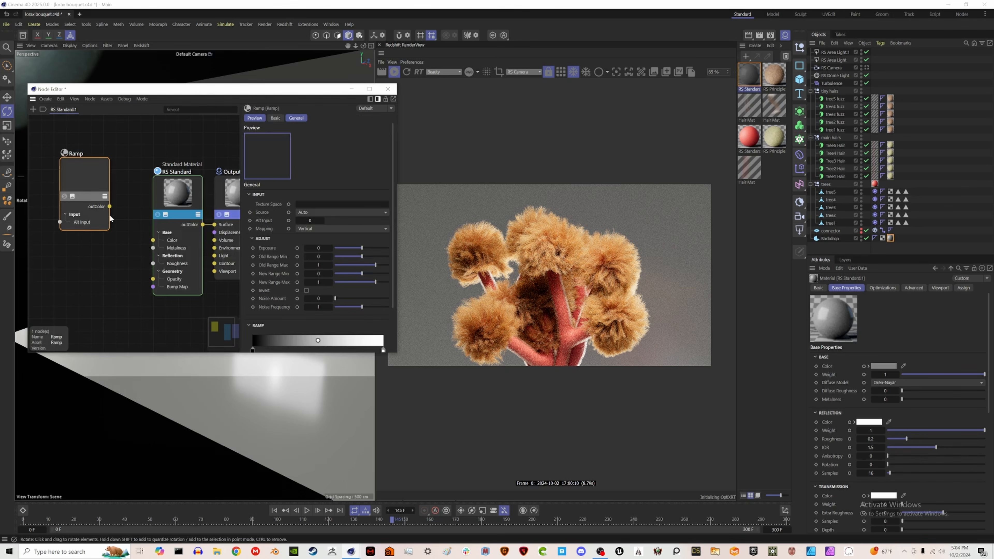
{"action": "left_click_drag", "start_coordinate": [110, 206], "coordinate": [153, 240]}
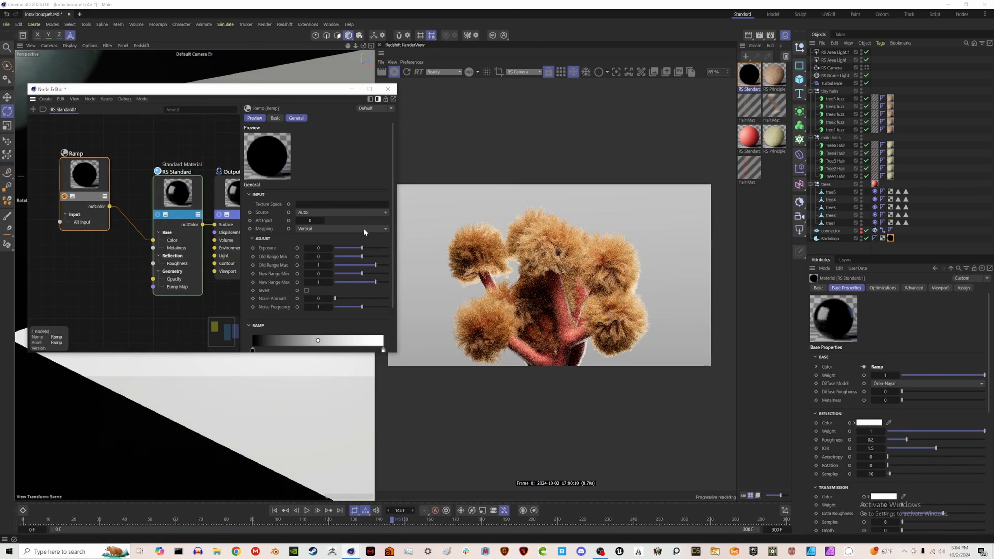
{"action": "left_click", "coordinate": [363, 228]}
{"action": "left_click", "coordinate": [340, 283]}
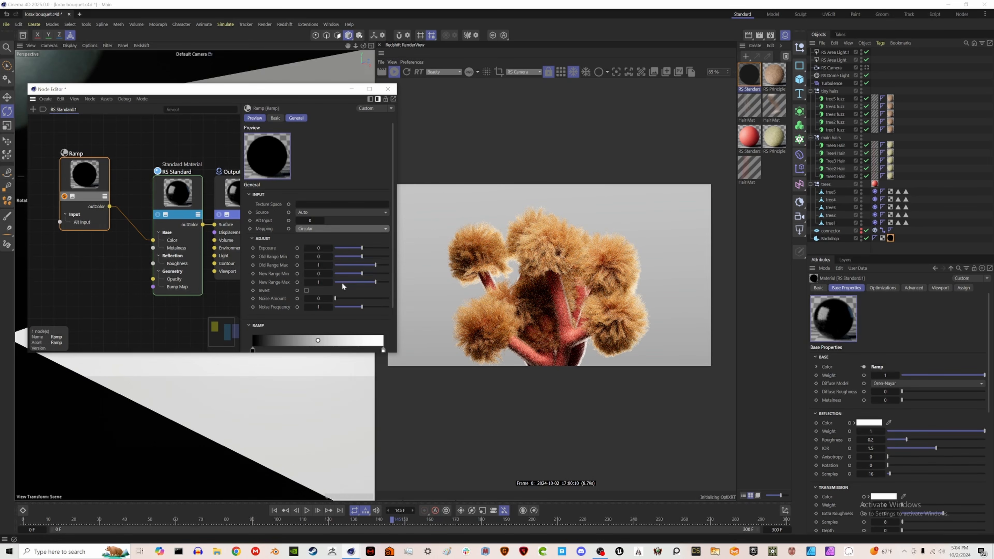
Step: Recolor the ramp as a gradient running from terracotta orange through cream to pale lavender
{"action": "scroll", "coordinate": [246, 277], "scroll_direction": "down", "scroll_amount": 3}
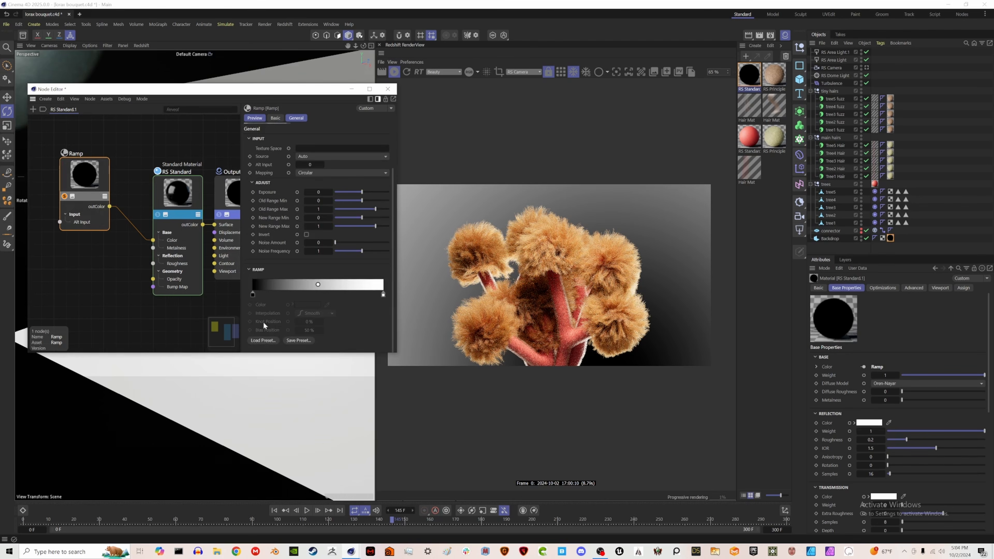
{"action": "double_click", "coordinate": [252, 295]}
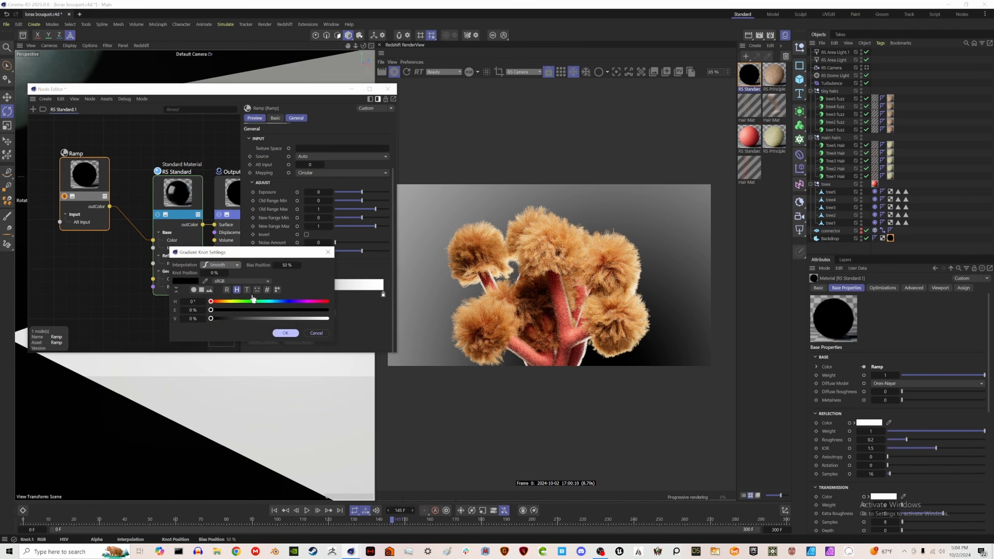
{"action": "left_click", "coordinate": [282, 302]}
{"action": "mouse_move", "coordinate": [283, 301]}
{"action": "left_mouse_down"}
{"action": "mouse_move", "coordinate": [328, 314]}
{"action": "mouse_move", "coordinate": [288, 319]}
{"action": "left_mouse_up"}
{"action": "left_click", "coordinate": [300, 319]}
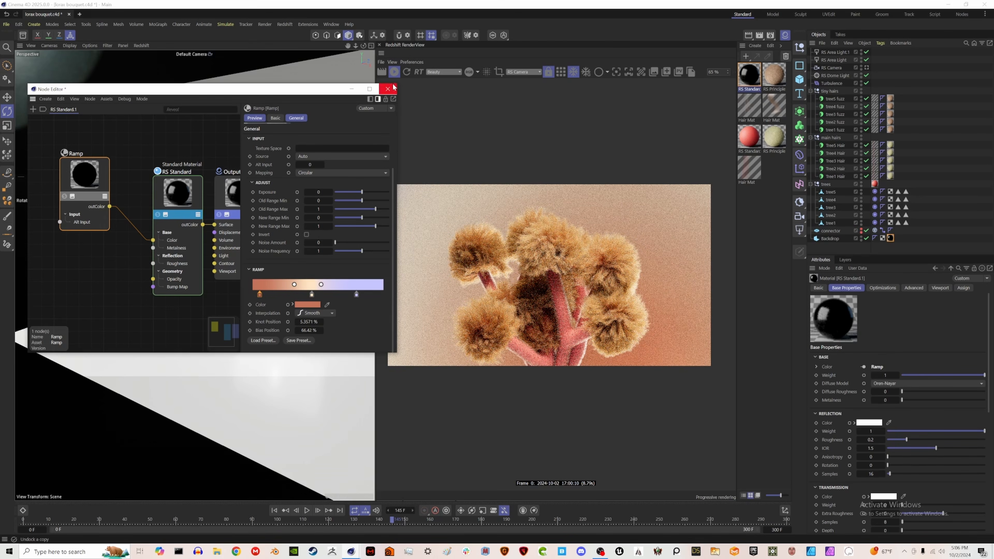
Step: Move the ramp's lavender knot to about 69% and close the node editor and material manager
{"action": "left_click_drag", "start_coordinate": [310, 295], "coordinate": [343, 296]}
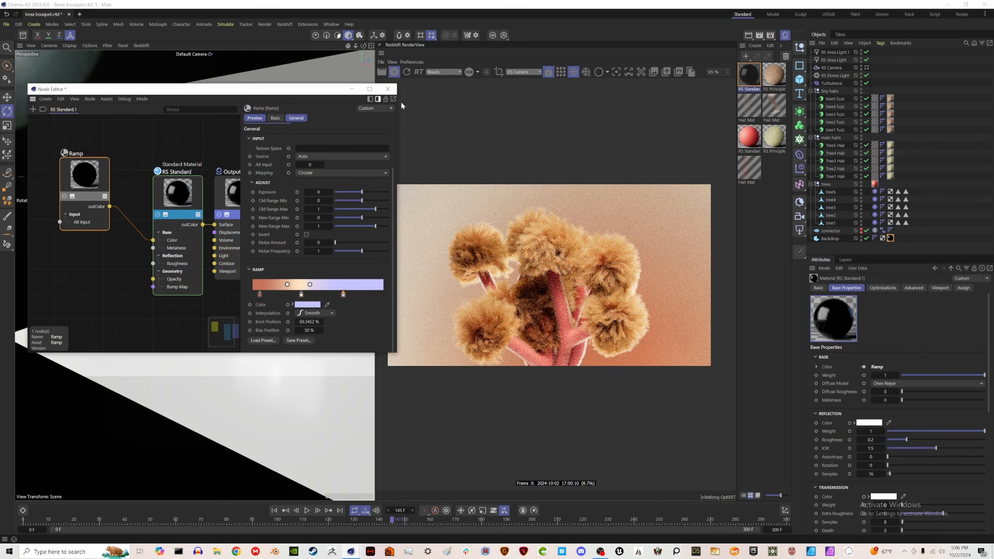
{"action": "left_click", "coordinate": [392, 91]}
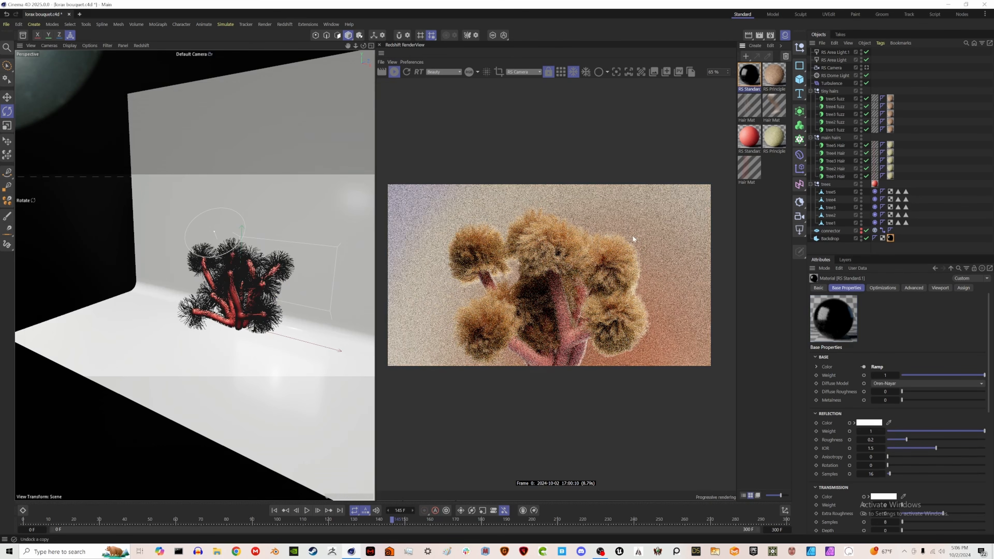
{"action": "key", "text": "shift+F2"}
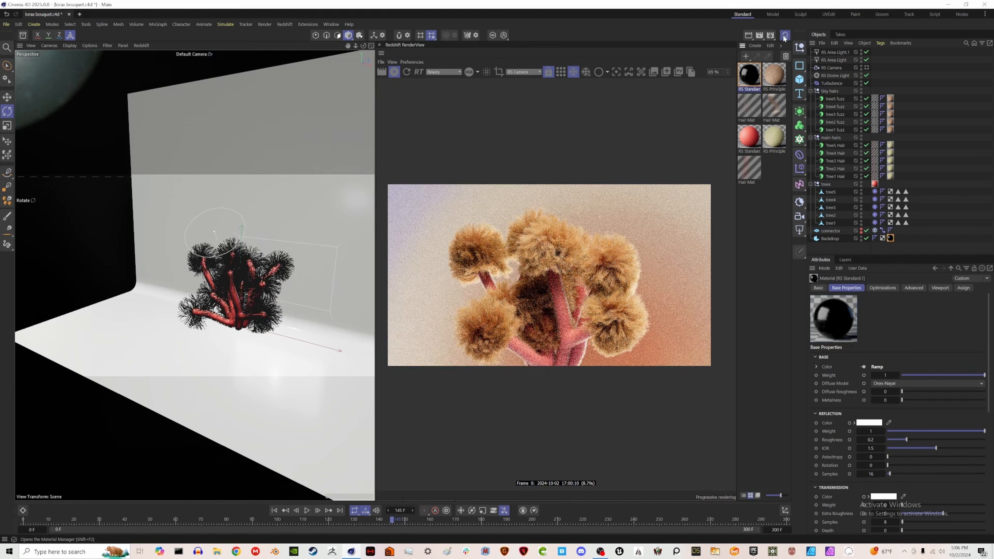
{"action": "scroll", "coordinate": [577, 324], "scroll_direction": "up", "scroll_amount": 4}
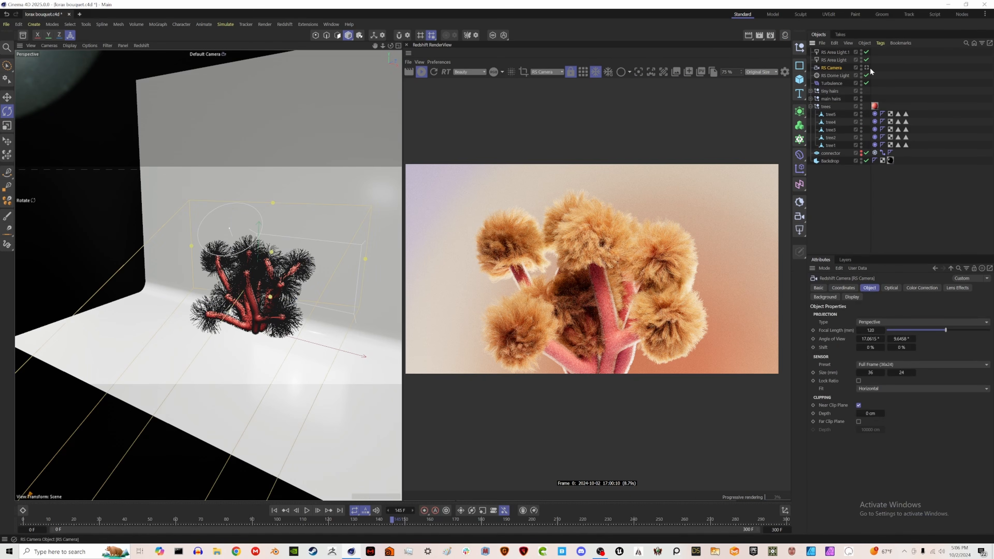
Step: Look through RS Camera, enable Bokeh in its optical settings and set the aperture to 4
{"action": "left_click", "coordinate": [866, 68]}
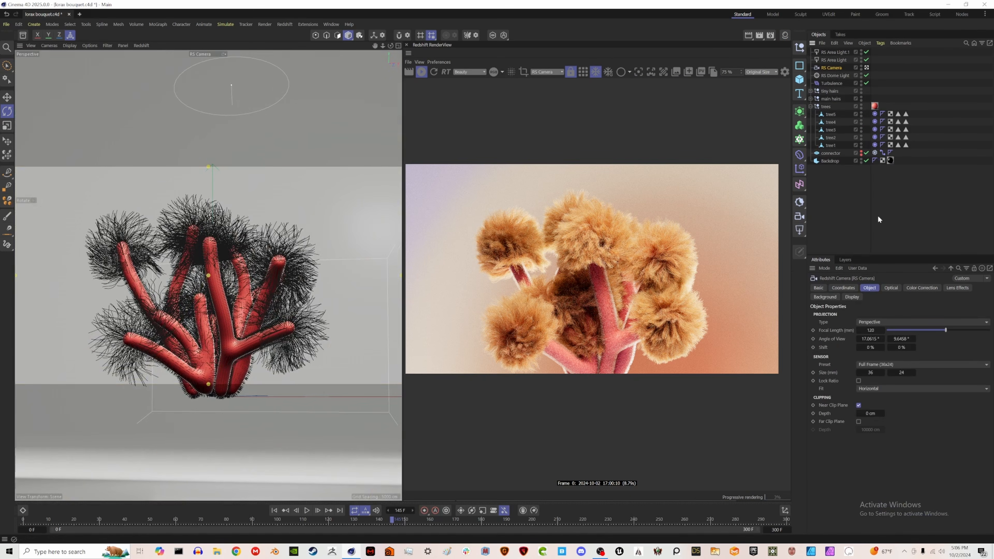
{"action": "left_click", "coordinate": [891, 289]}
{"action": "left_click", "coordinate": [856, 413]}
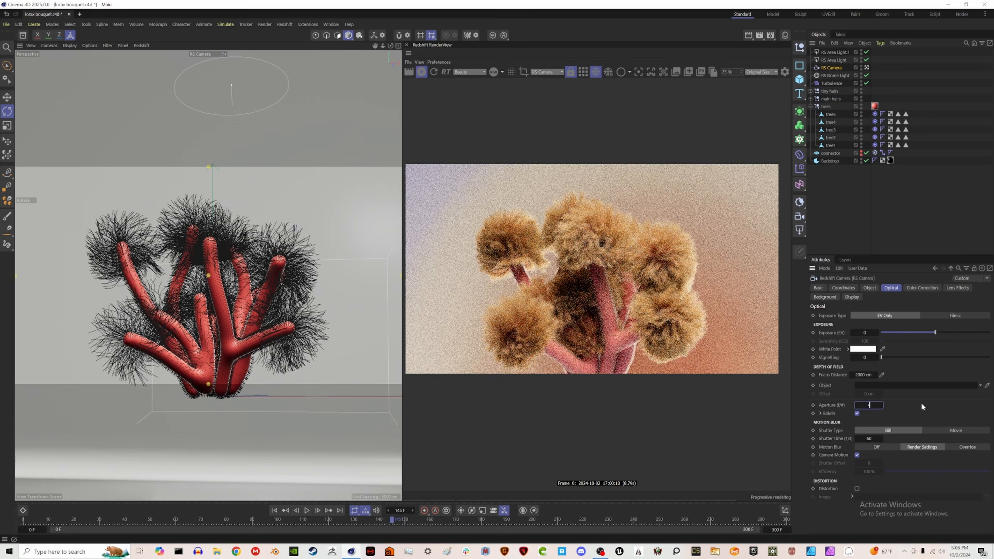
{"action": "type", "text": "4"}
{"action": "key", "text": "Return"}
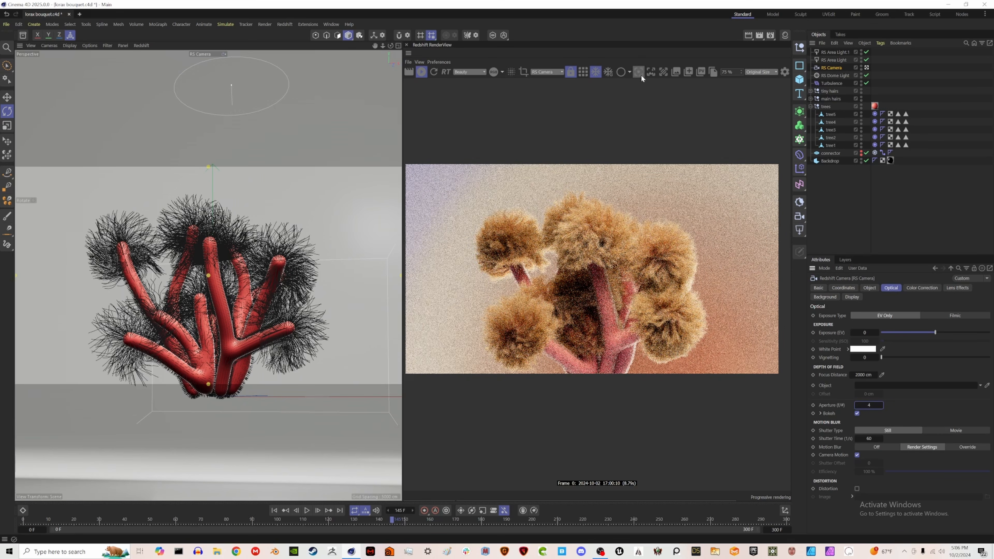
Step: Set the camera's focus distance on the upper-right hair tuft in the render and inspect the depth of field
{"action": "left_click", "coordinate": [639, 73]}
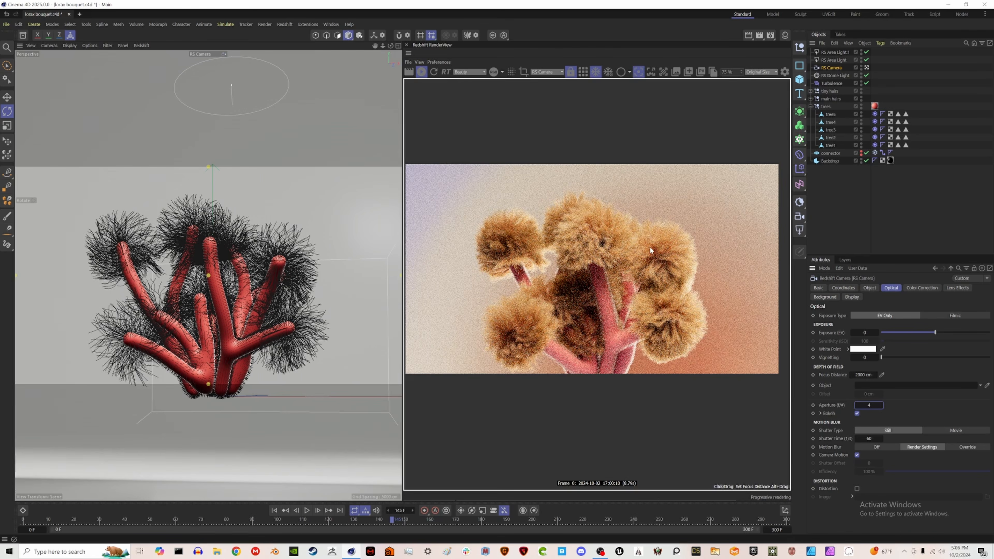
{"action": "left_click", "coordinate": [660, 252]}
{"action": "scroll", "coordinate": [531, 167], "scroll_direction": "down", "scroll_amount": 2}
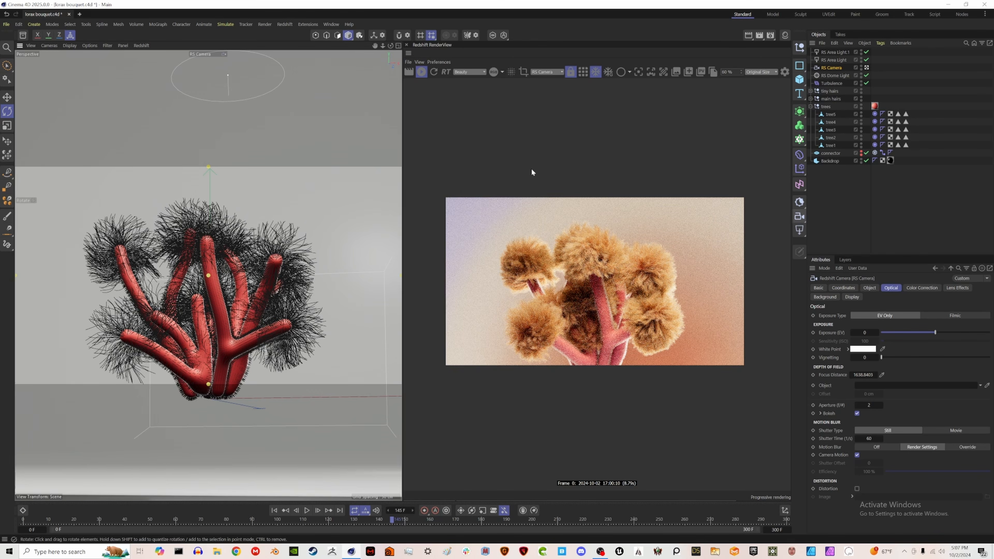
{"action": "scroll", "coordinate": [619, 295], "scroll_direction": "up", "scroll_amount": 3}
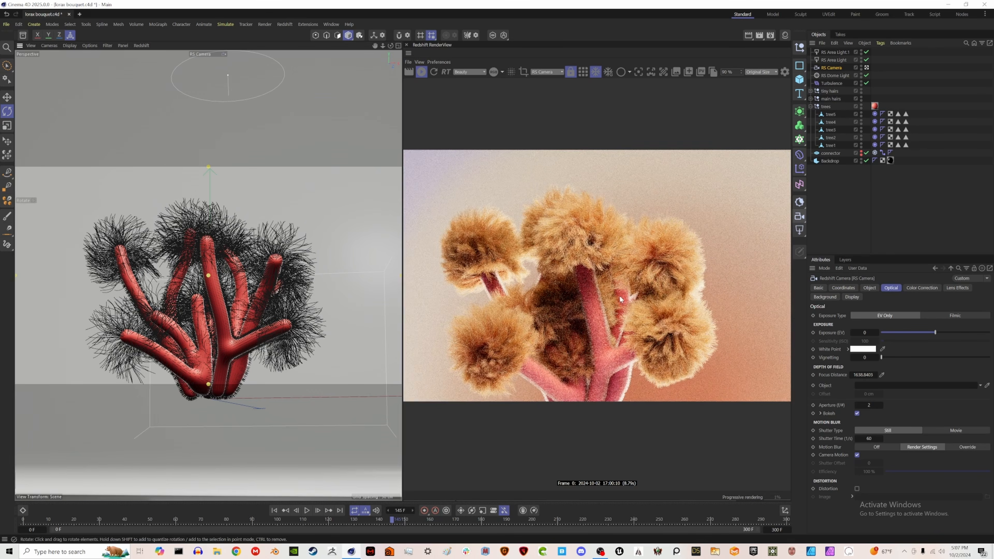
{"action": "scroll", "coordinate": [573, 352], "scroll_direction": "down", "scroll_amount": 2}
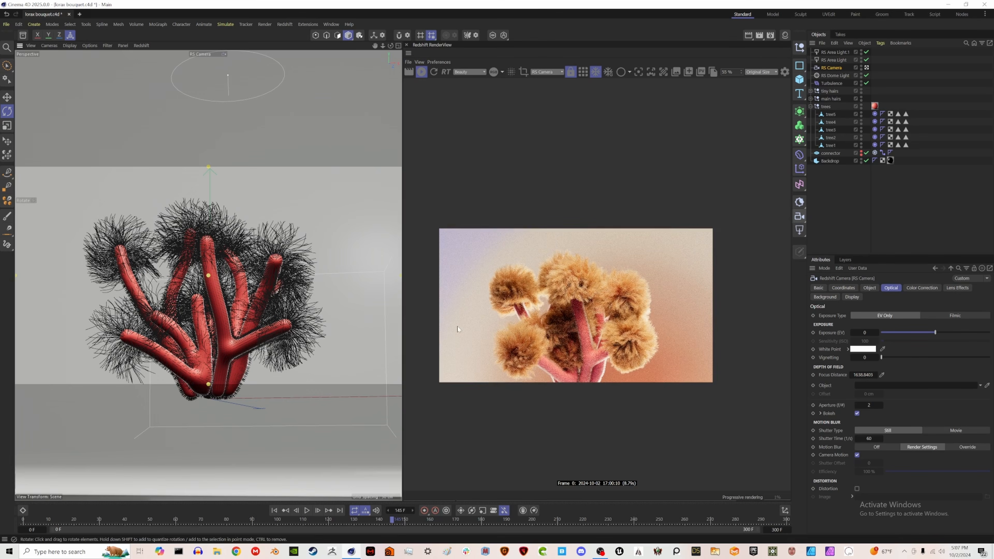
{"action": "scroll", "coordinate": [690, 352], "scroll_direction": "up", "scroll_amount": 1}
{"action": "scroll", "coordinate": [690, 352], "scroll_direction": "down", "scroll_amount": 2}
{"action": "scroll", "coordinate": [746, 365], "scroll_direction": "up", "scroll_amount": 2}
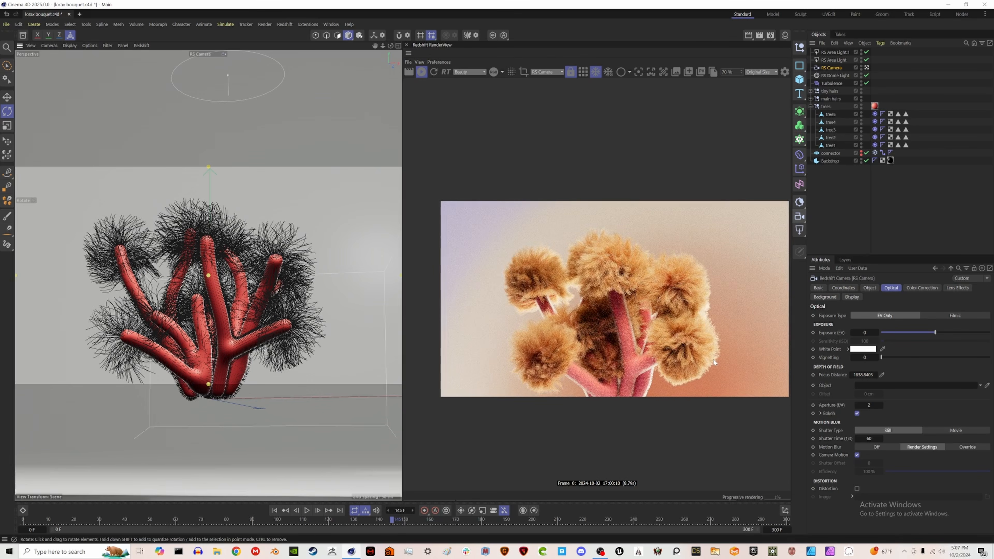